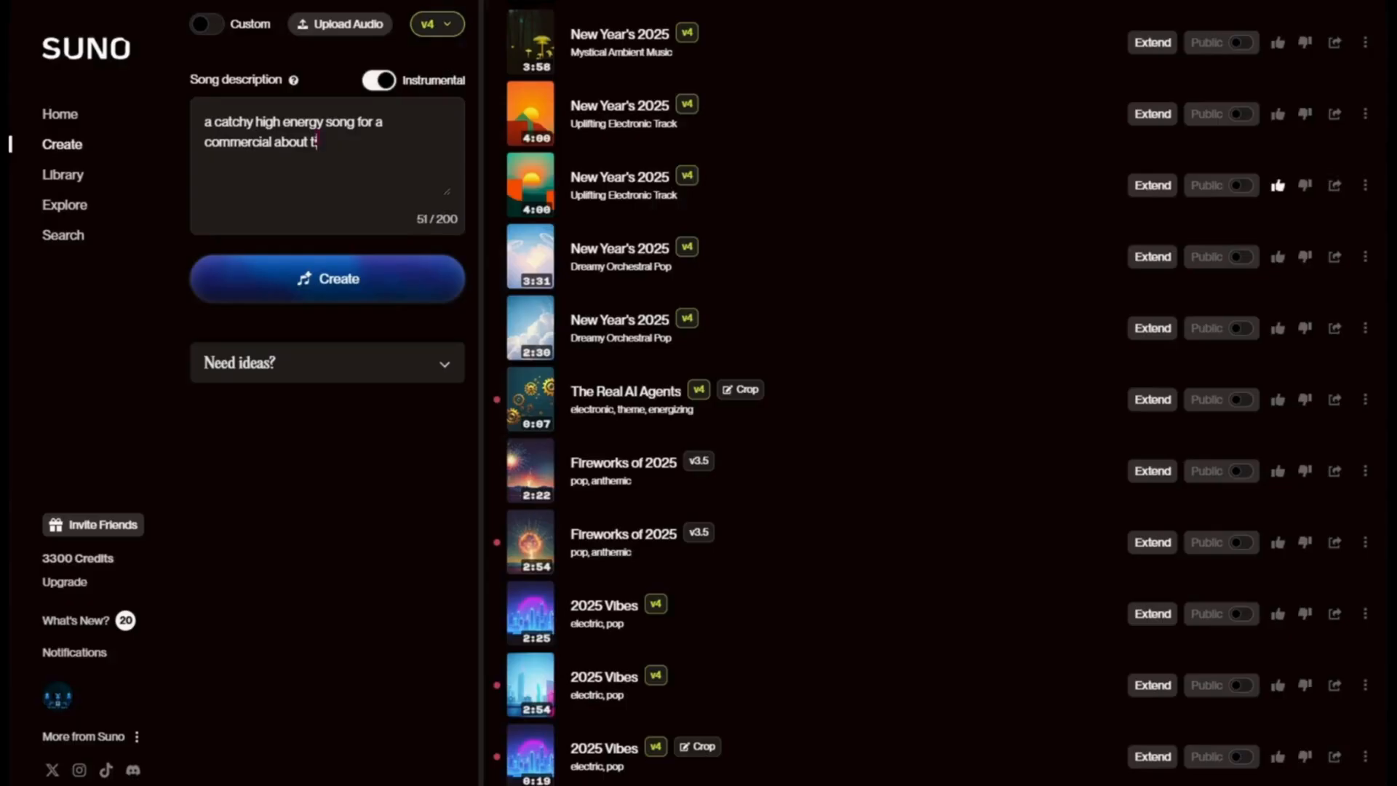
- Complete the Suno instrumental song description as "a catchy high energy song for a commercial about time travel"
type("ime trave")
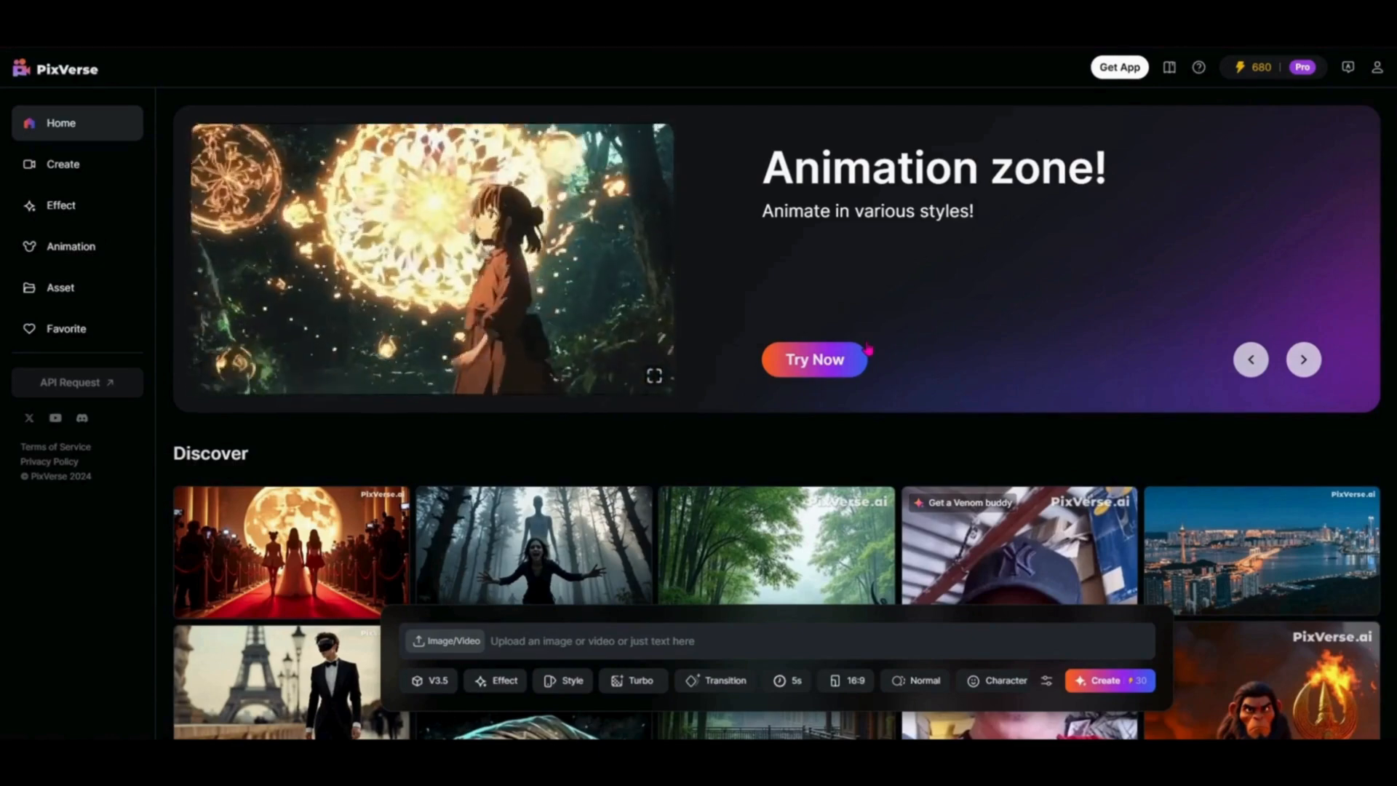
- Switch to PixVerse, open the Animation zone and browse its styles and sample videos
left_click(863, 356)
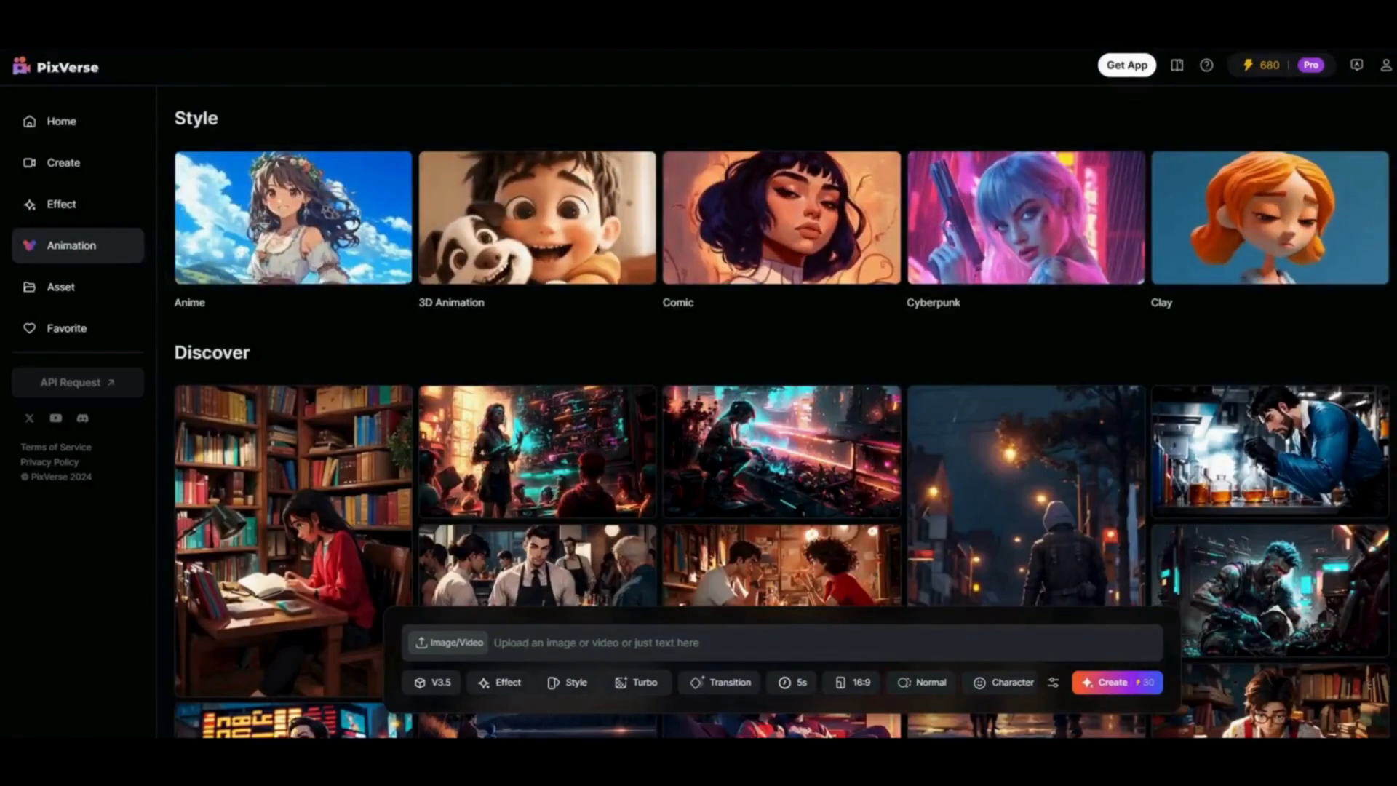
mouse_move(773, 413)
scroll(773, 413, "down", 4)
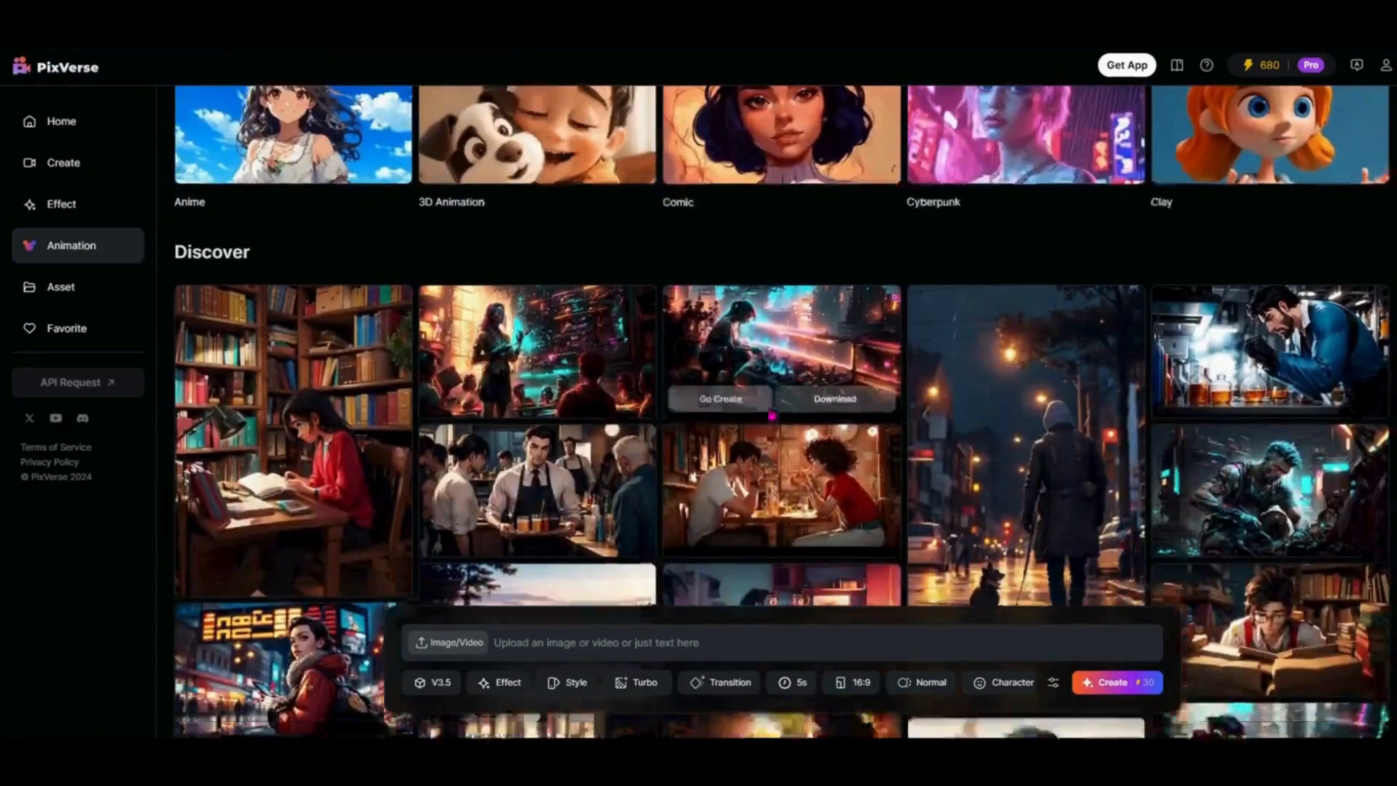
scroll(913, 466, "down", 3)
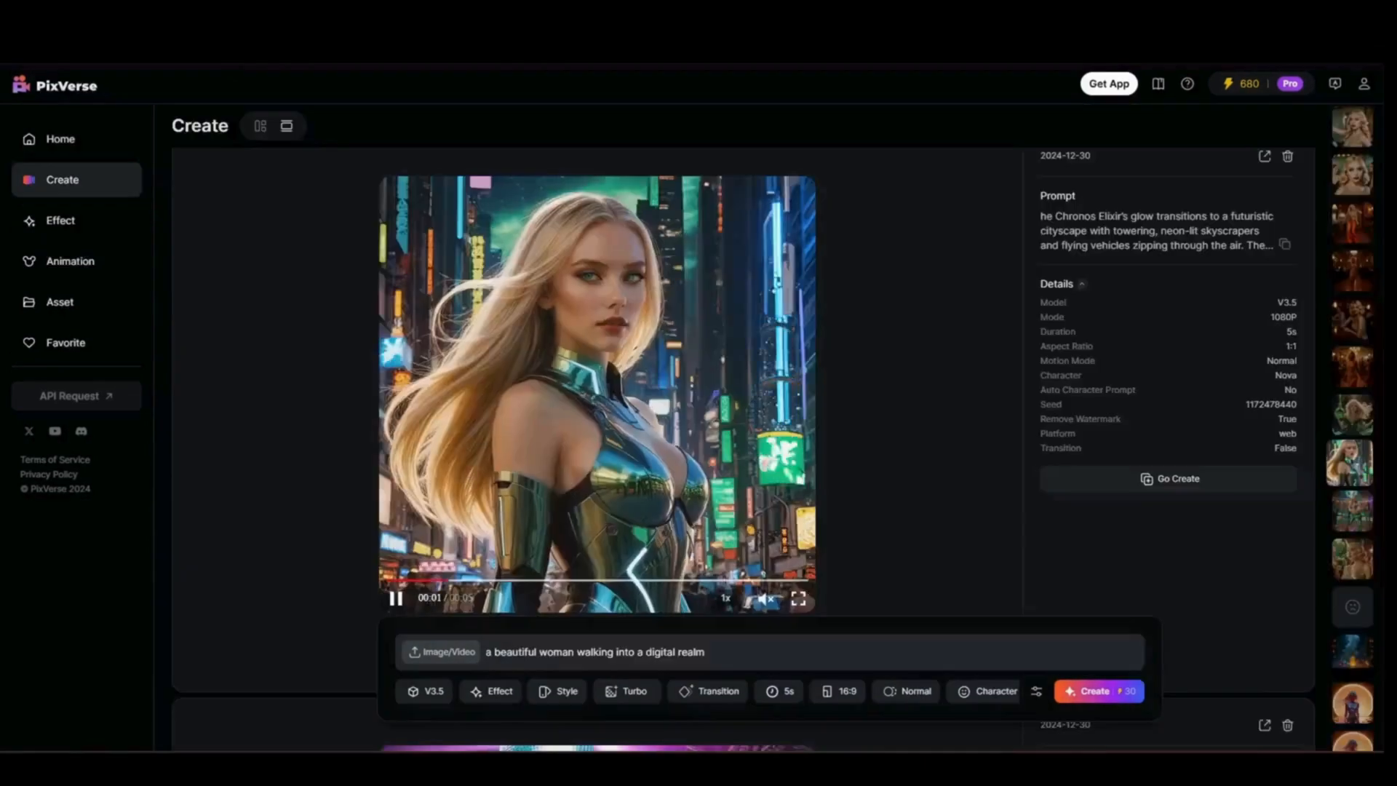
- Open the video quality options for the prompt "a beautiful woman walking into a digital realm"
left_click(623, 692)
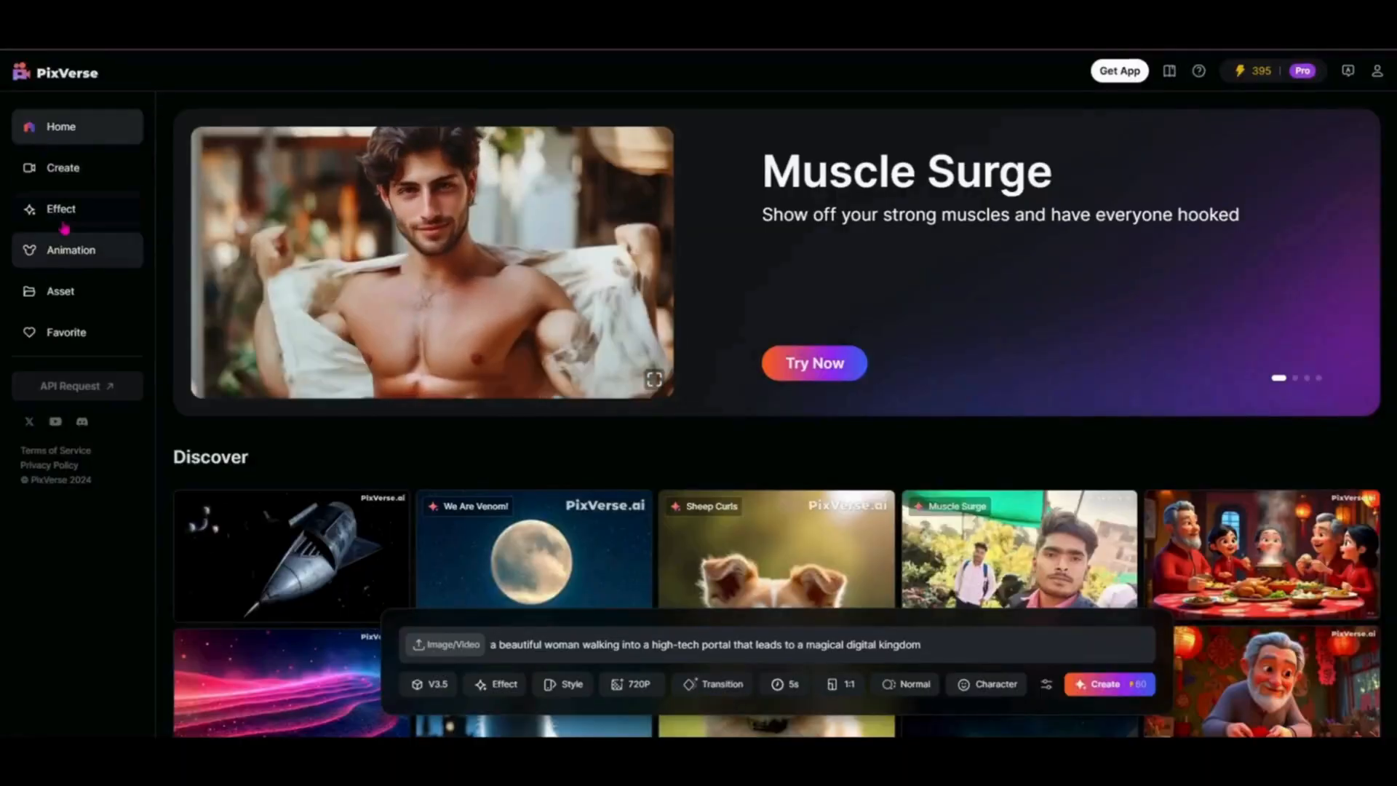
- Open the Effect gallery and browse the available video effects
left_click(63, 226)
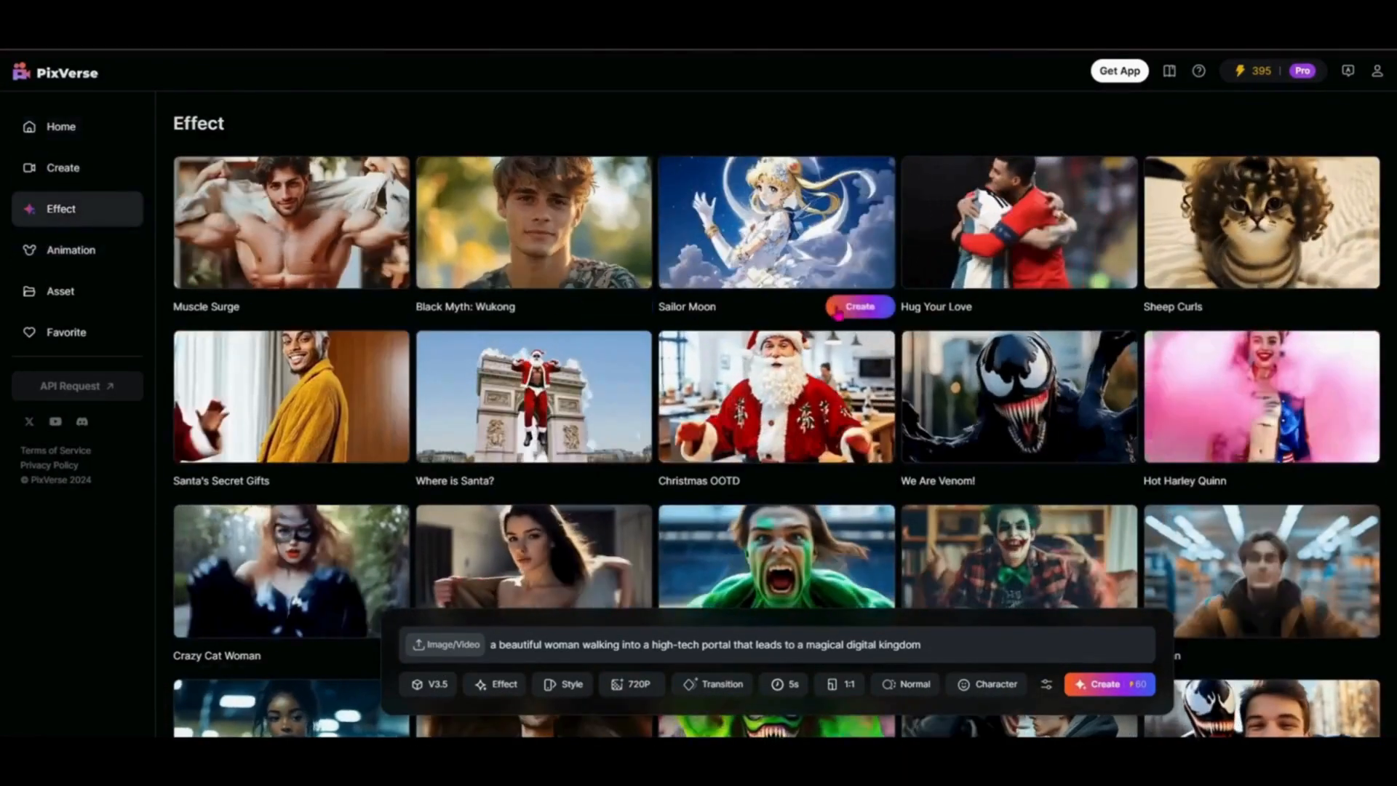
scroll(838, 312, "down", 8)
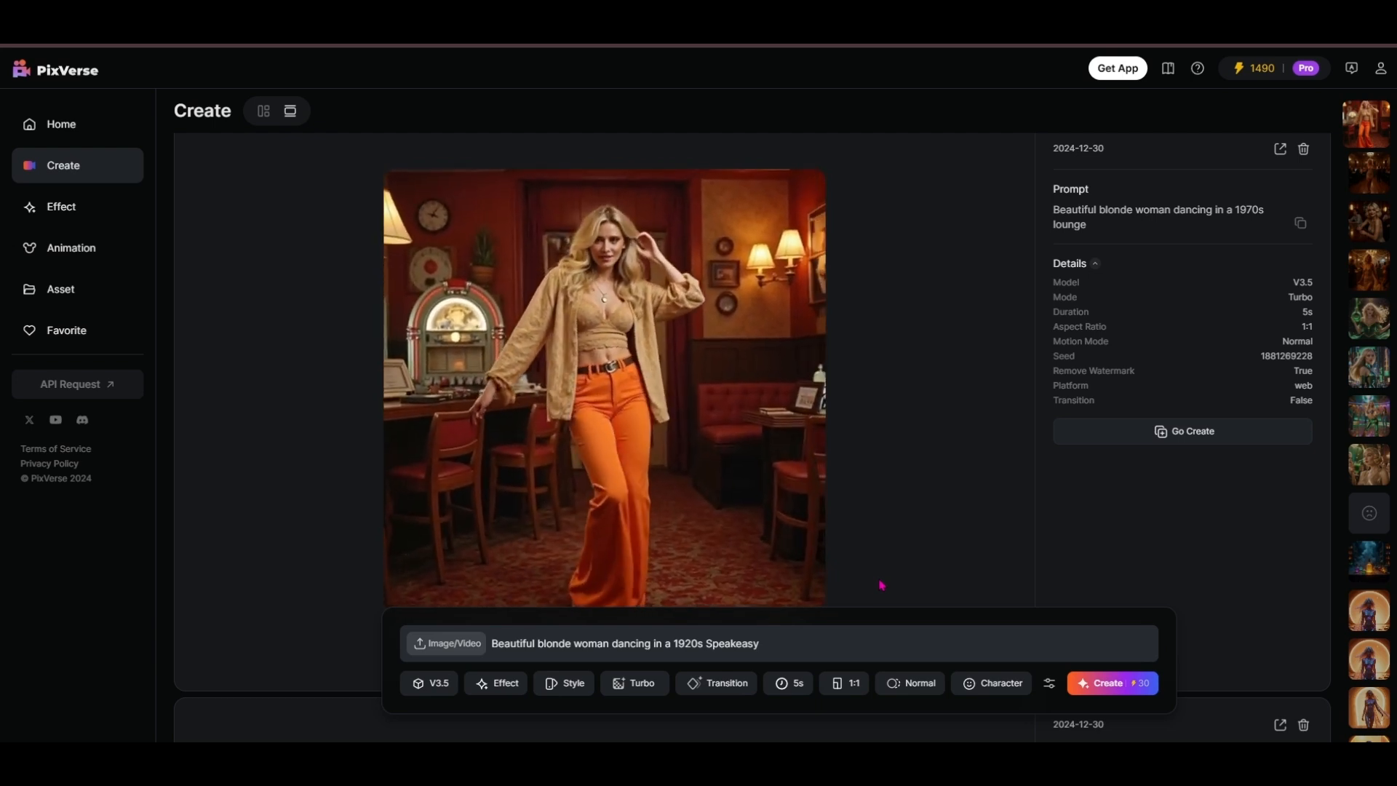
- View the Transition Mode with its first and last frame slots, and return to the standard video prompt
left_click(738, 693)
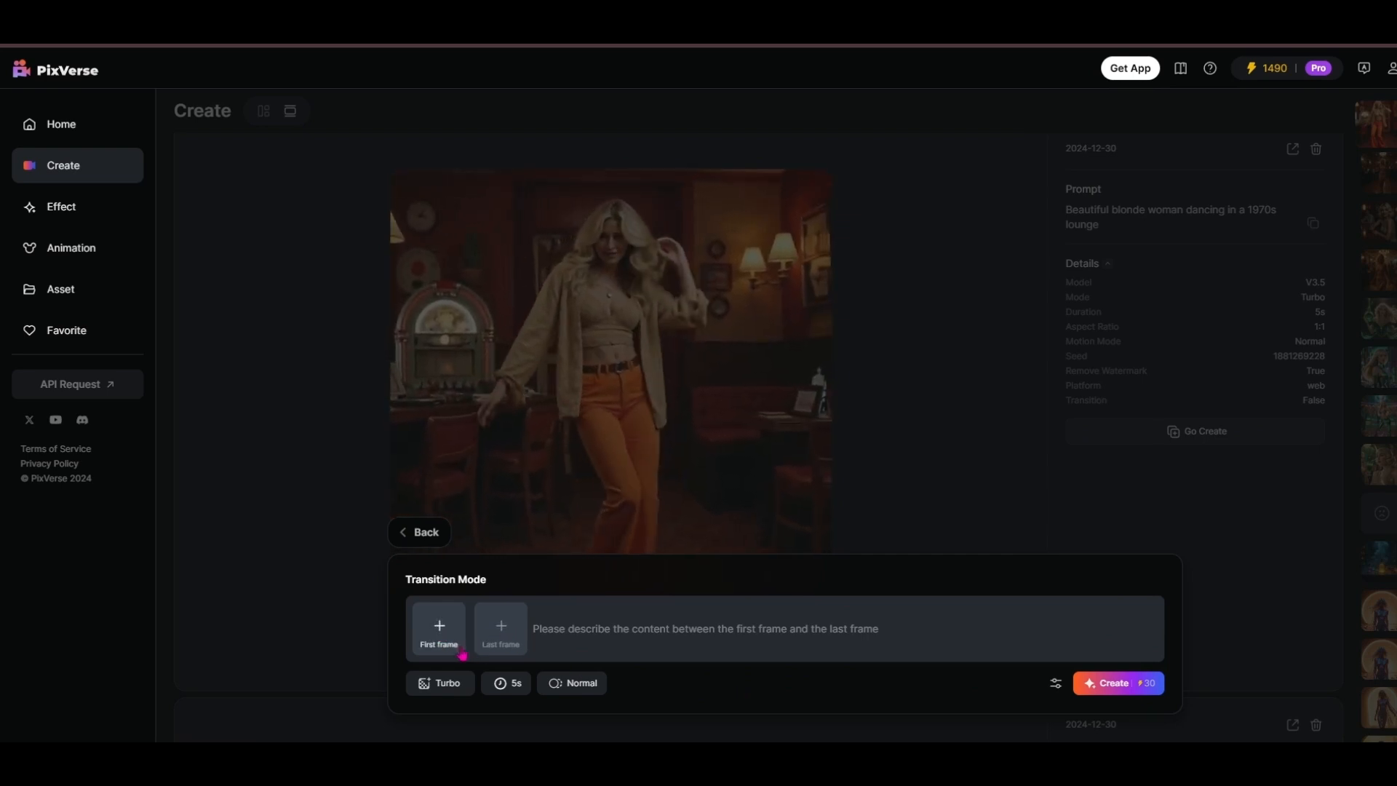
left_click(419, 534)
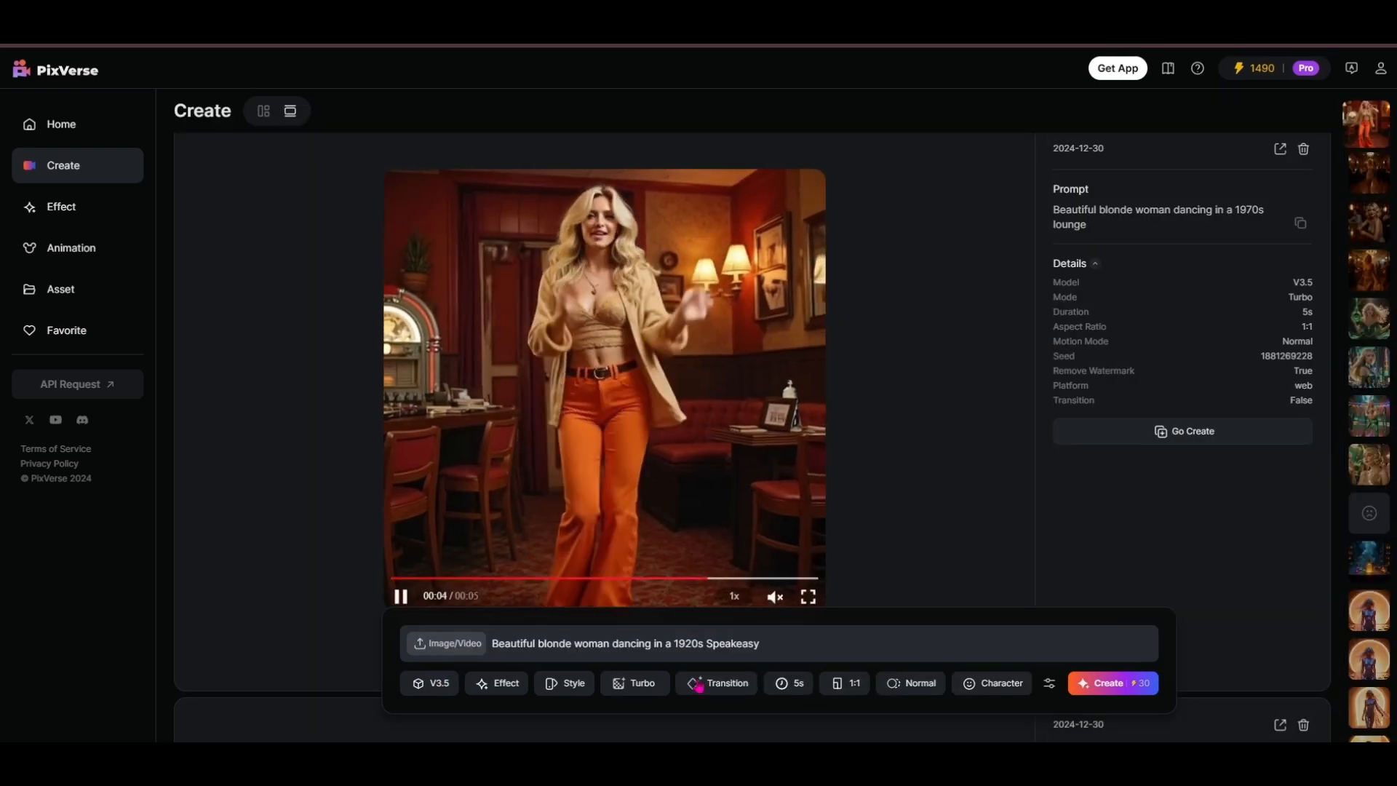
- Switch the video duration to 8s and return it to 5s
left_click(795, 693)
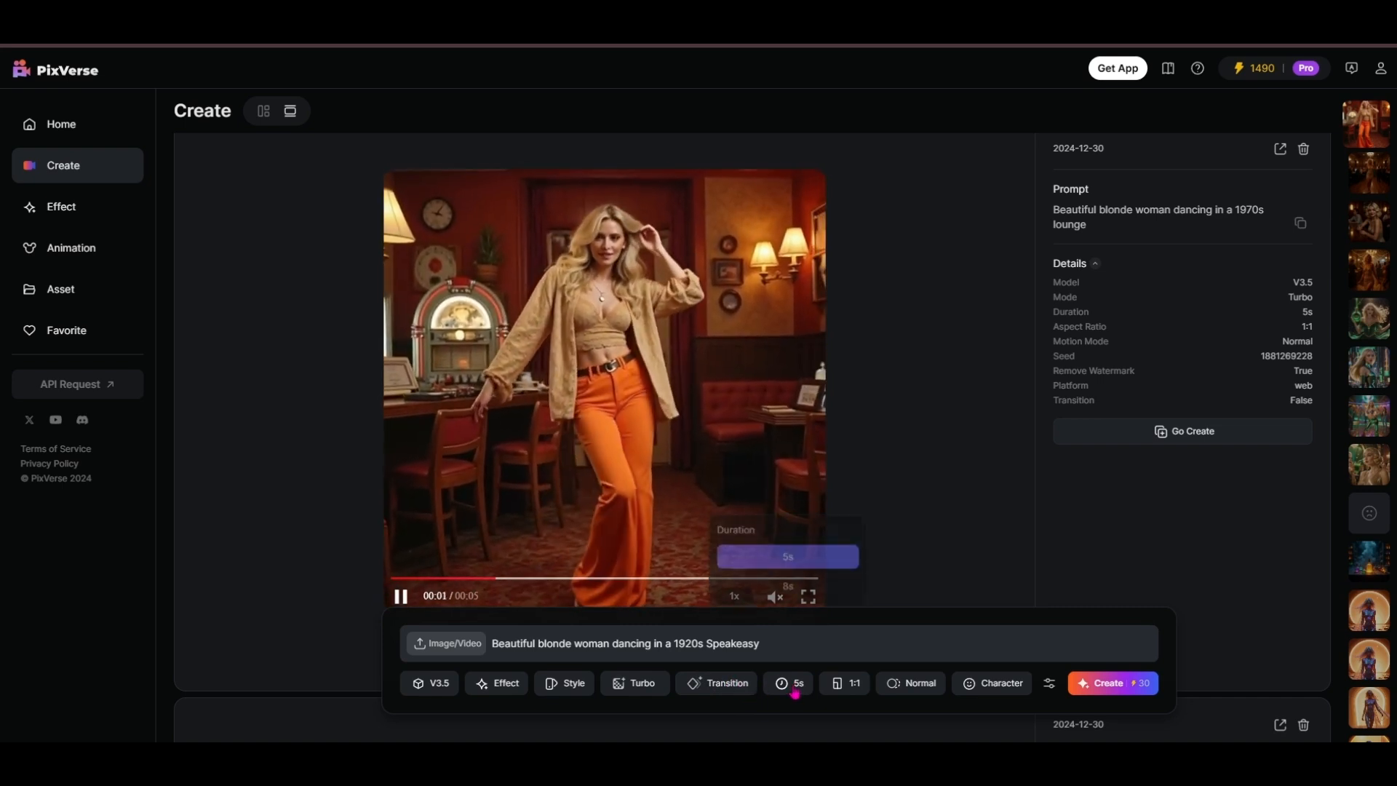
left_click(790, 557)
left_click(790, 684)
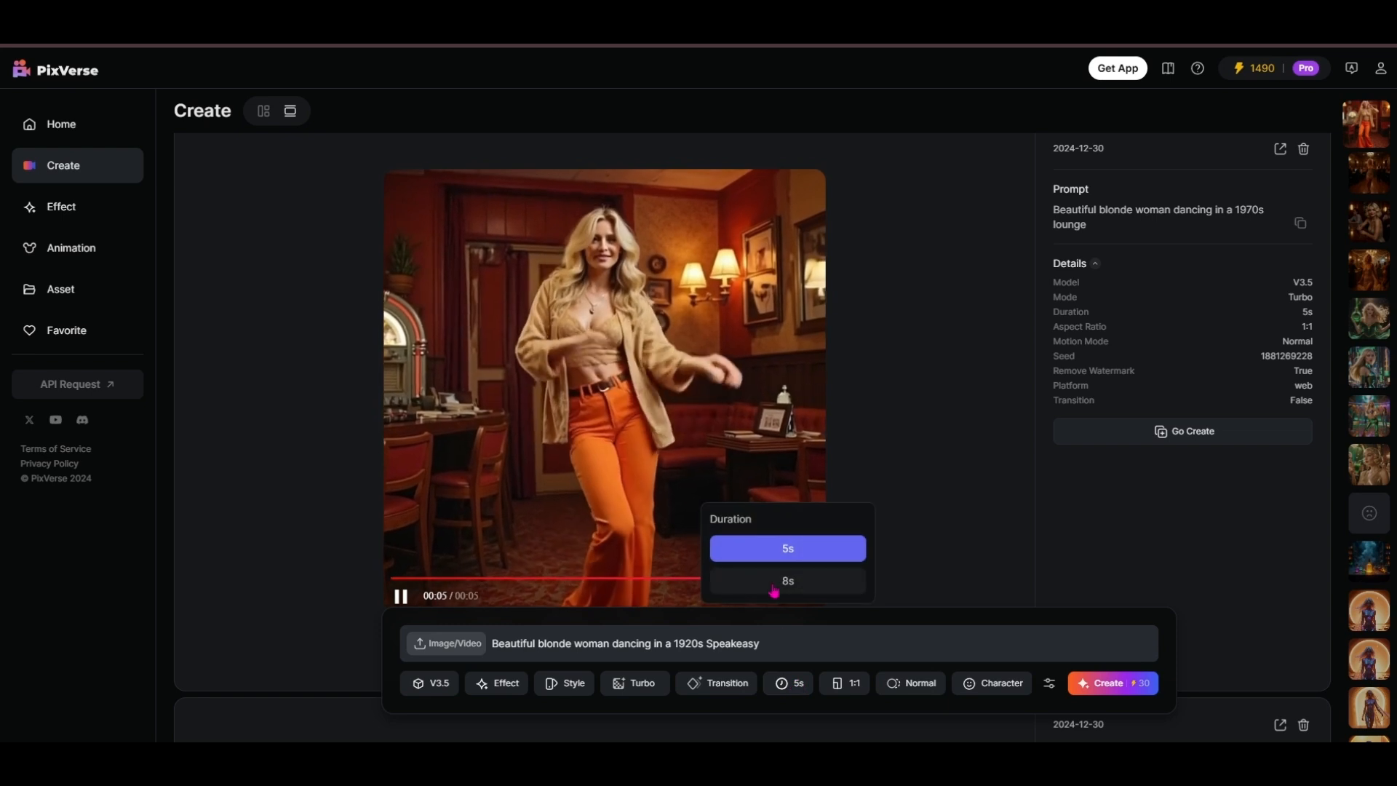
left_click(786, 581)
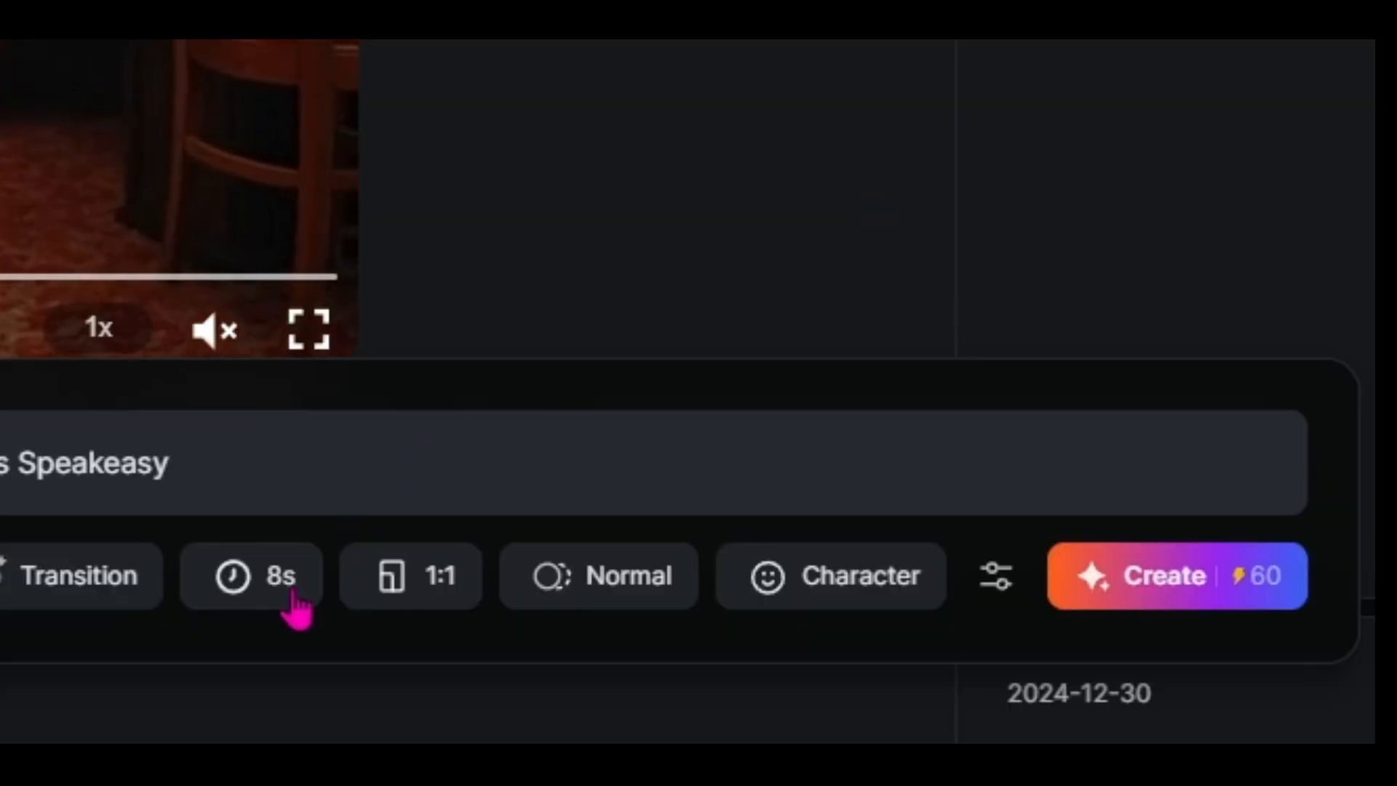
left_click(800, 689)
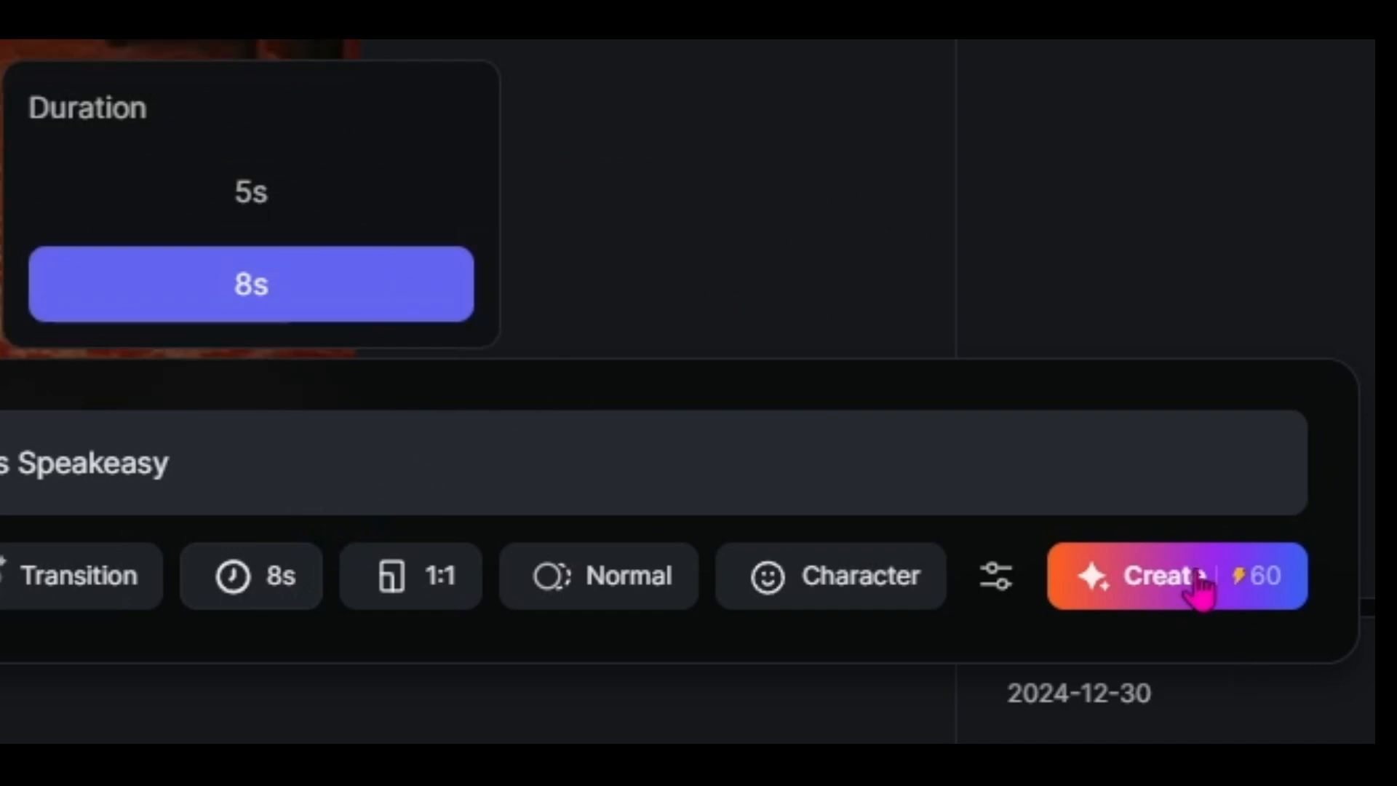
left_click(252, 200)
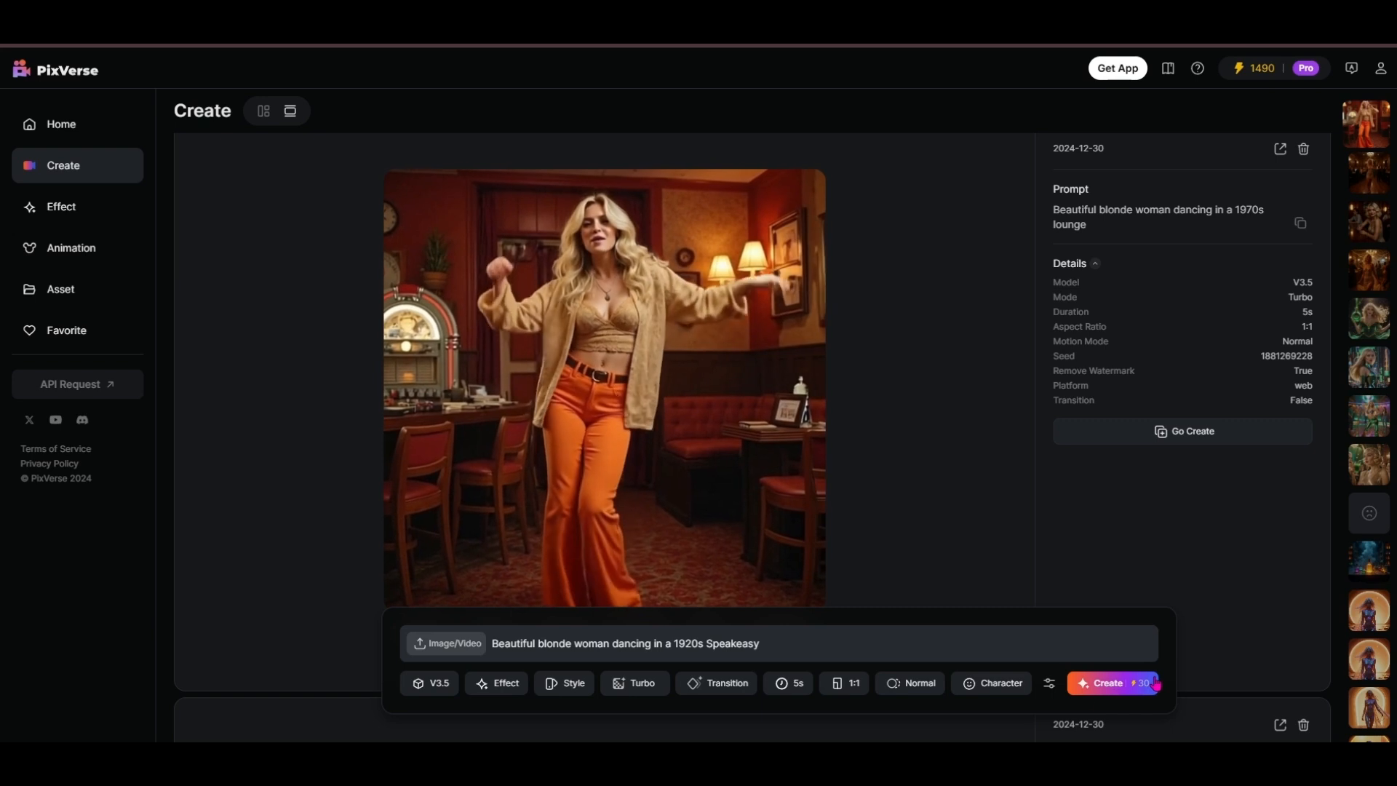
- Switch the motion mode to Performance and return it to Normal
left_click(920, 684)
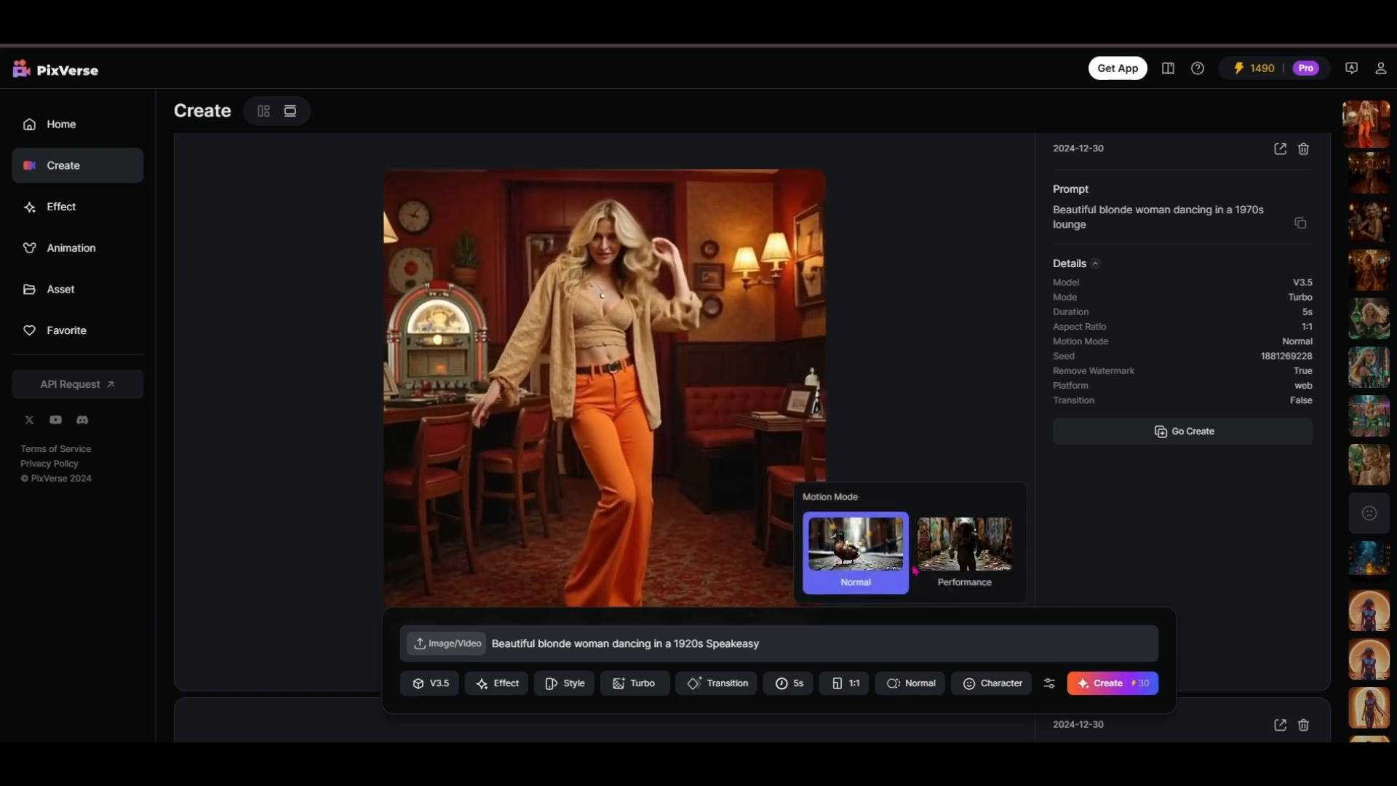
left_click(965, 554)
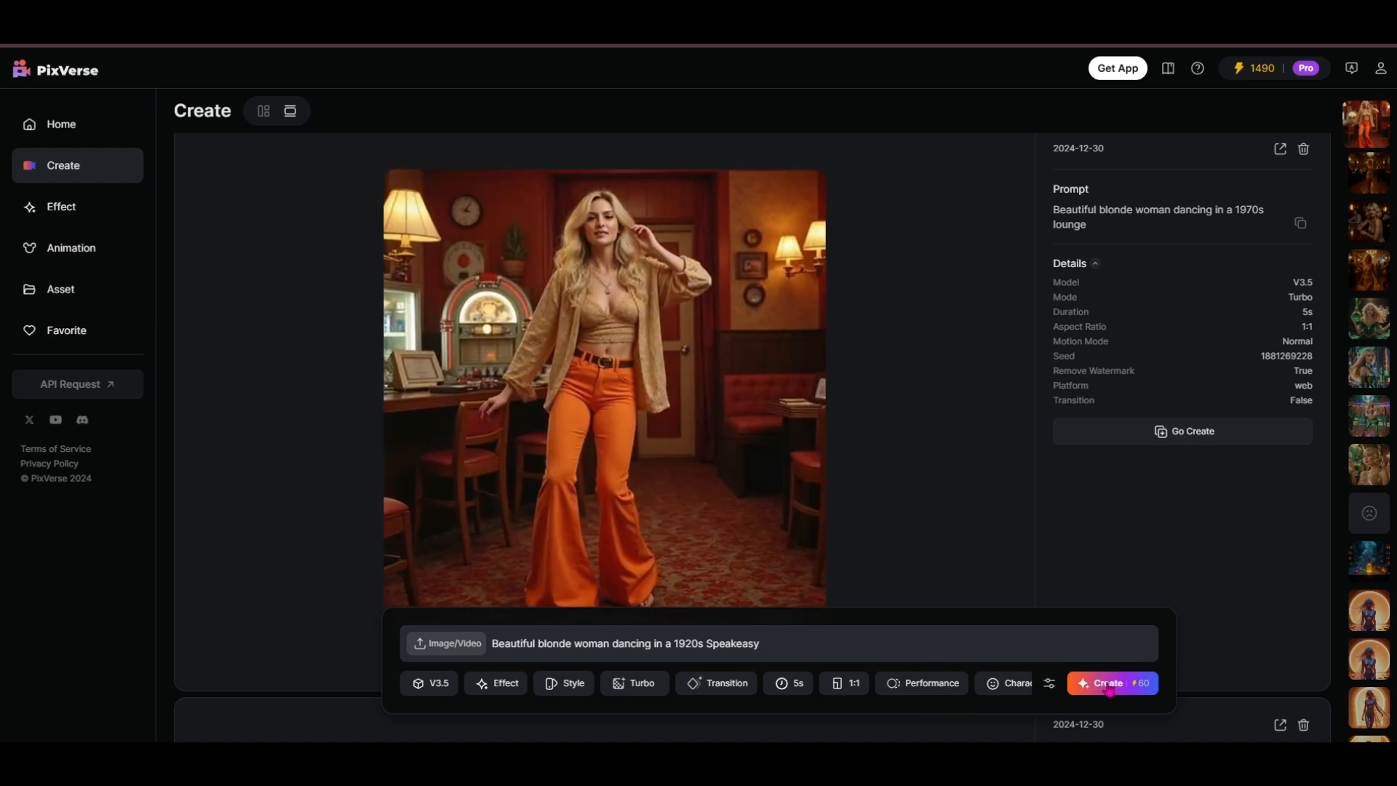
left_click(943, 688)
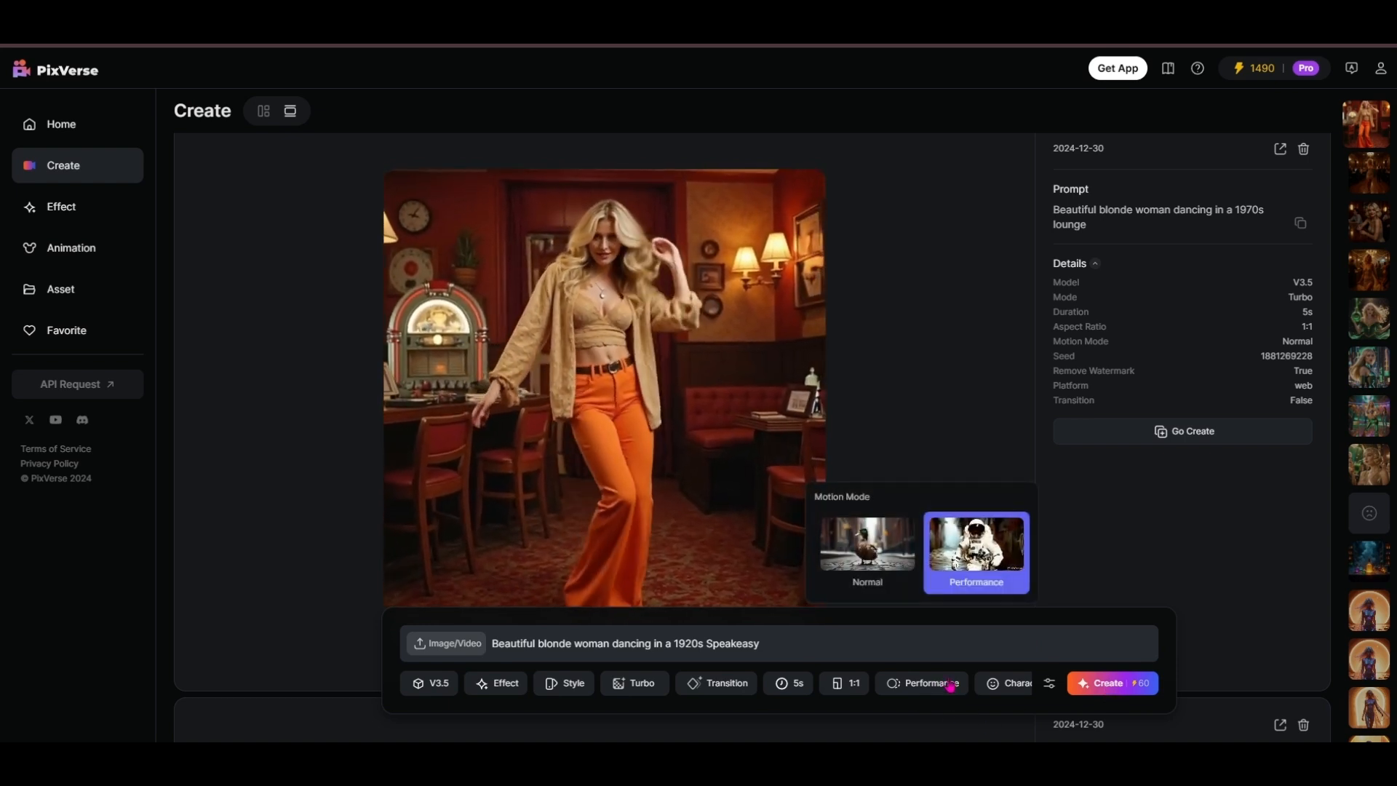
left_click(882, 576)
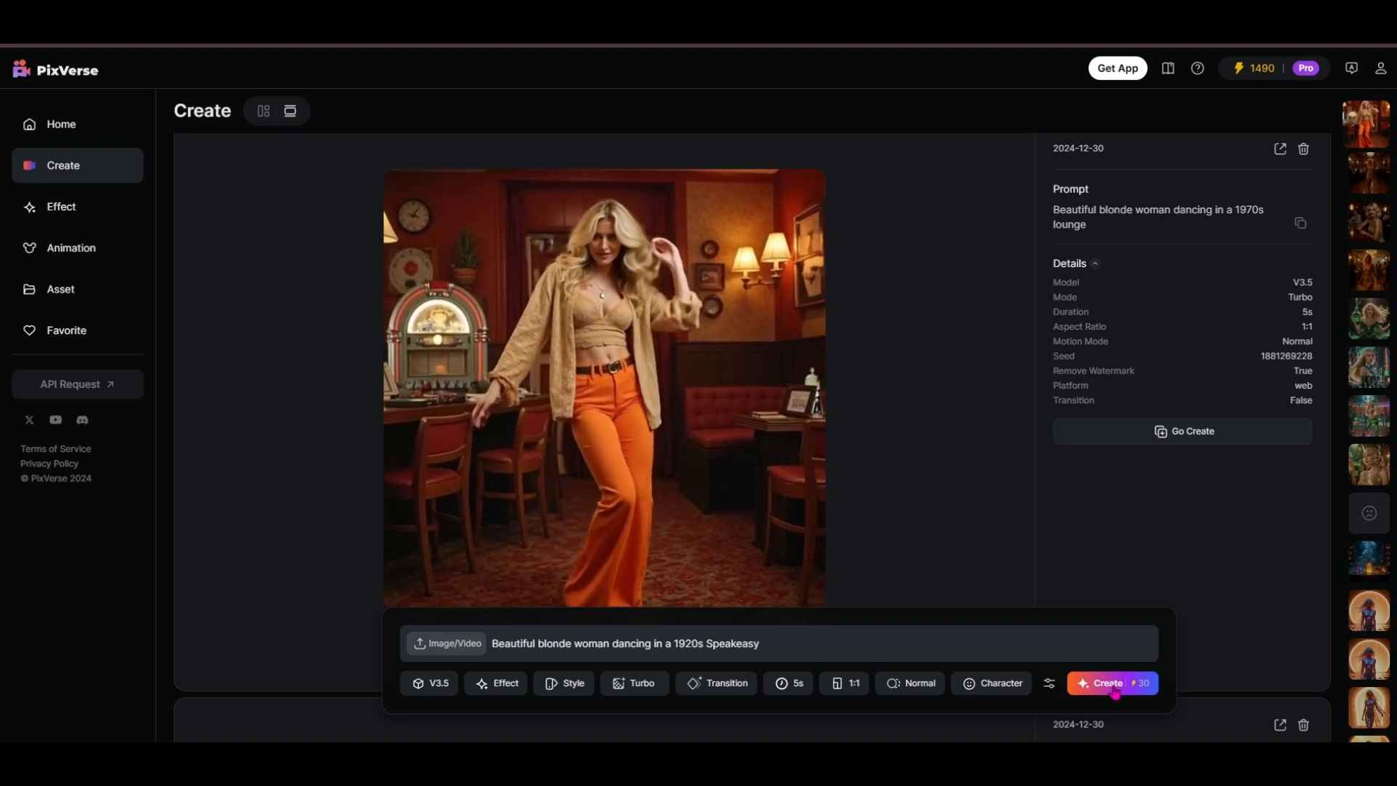
- Apply the Nova character to the 1920s Speakeasy prompt and generate the video in Normal motion mode
left_click(1003, 684)
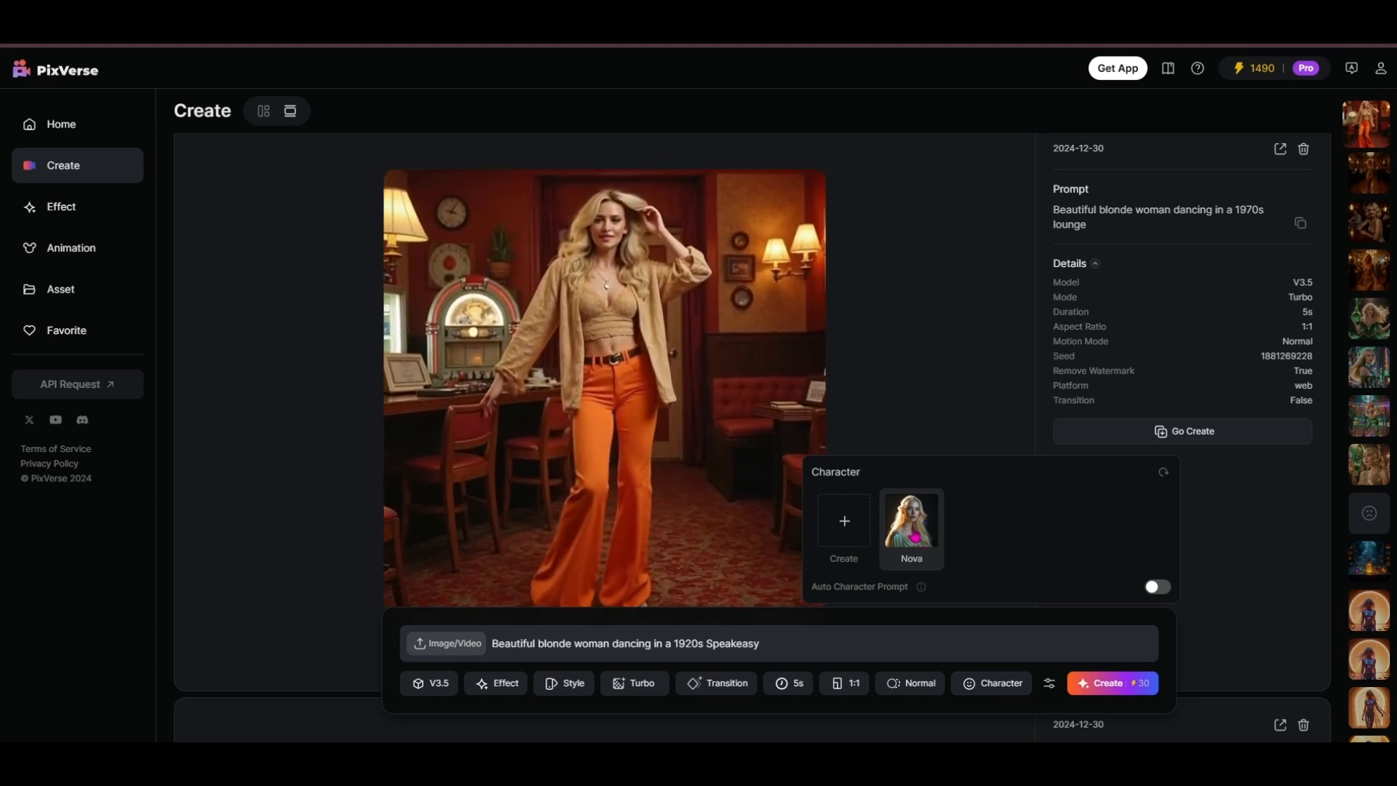
left_click(914, 536)
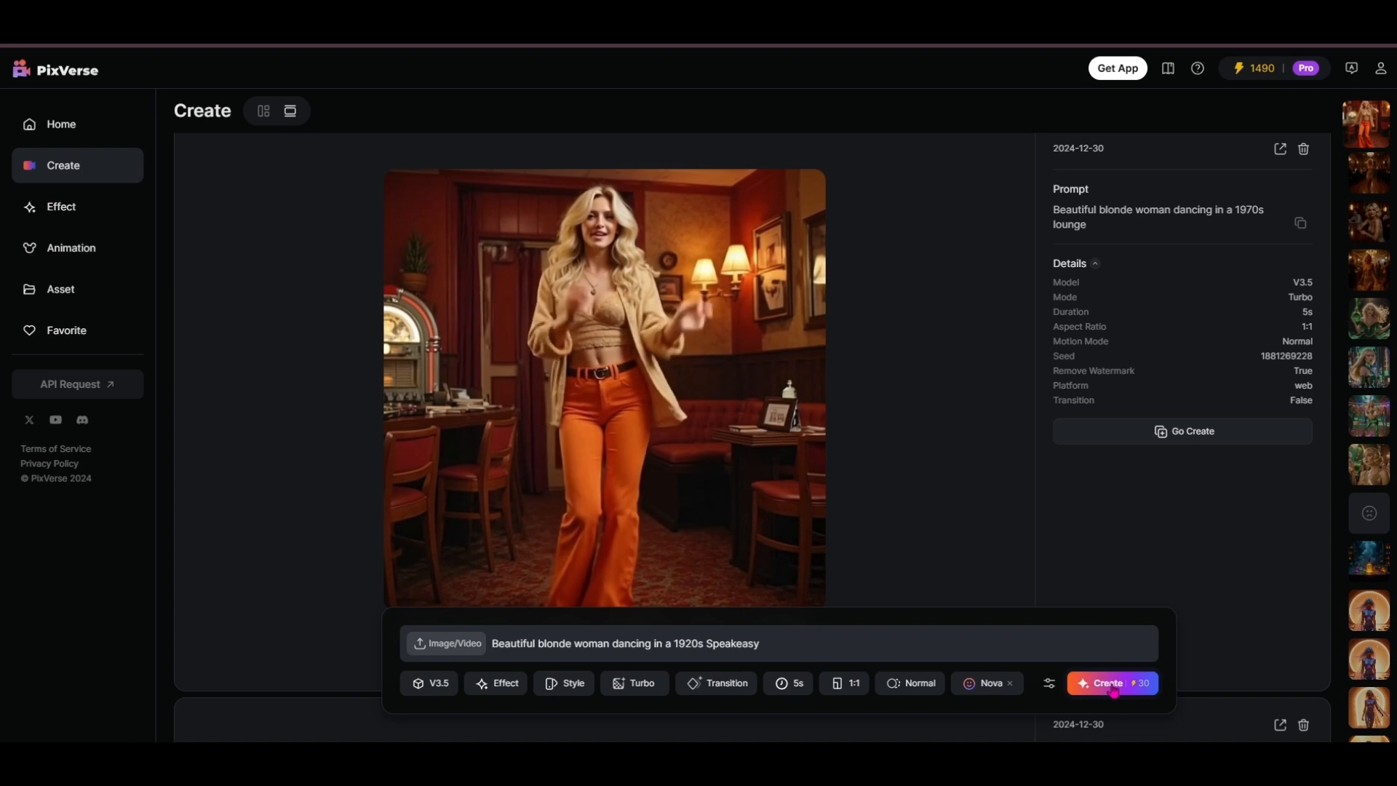
left_click(1114, 691)
- Set the motion mode to Performance and generate a second 1920s Speakeasy video with the Nova character
left_click(913, 683)
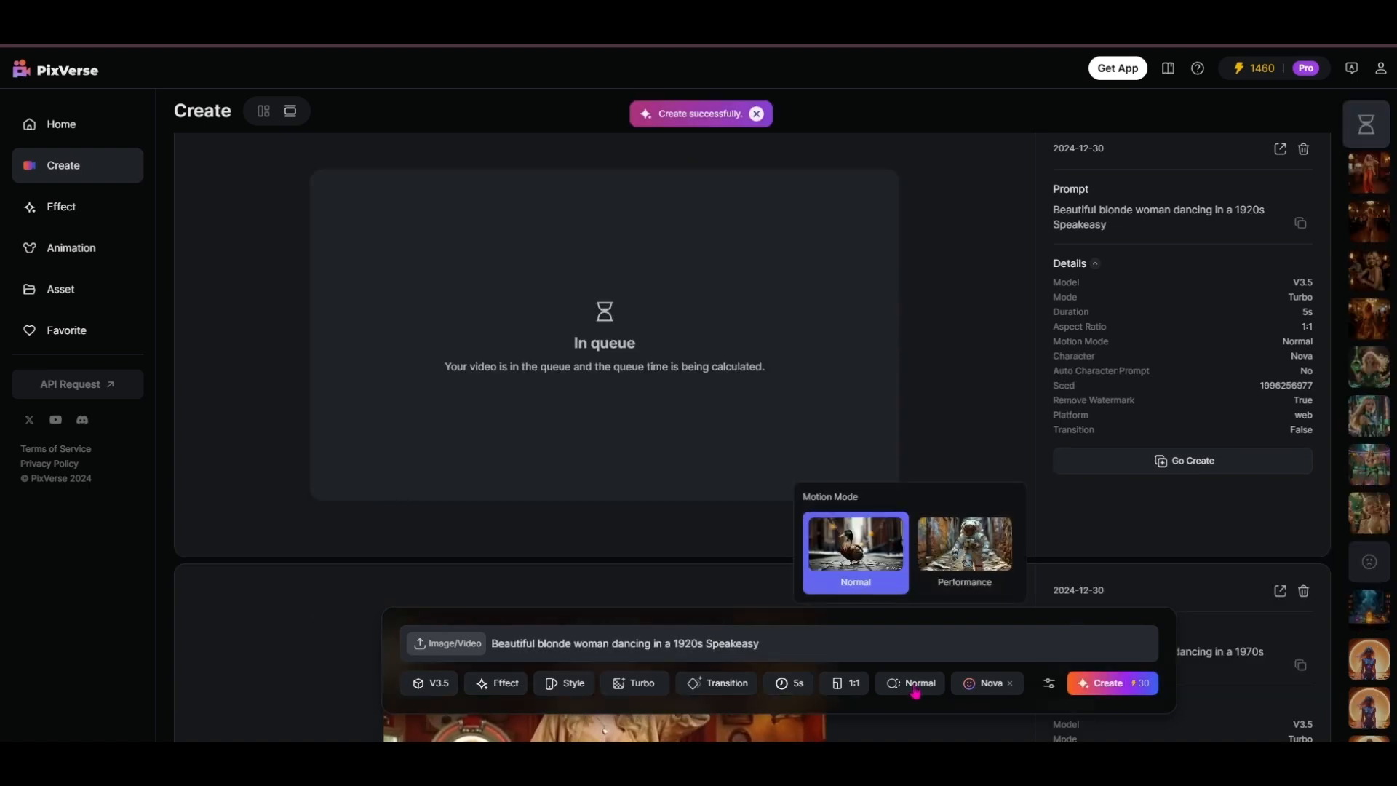
left_click(945, 578)
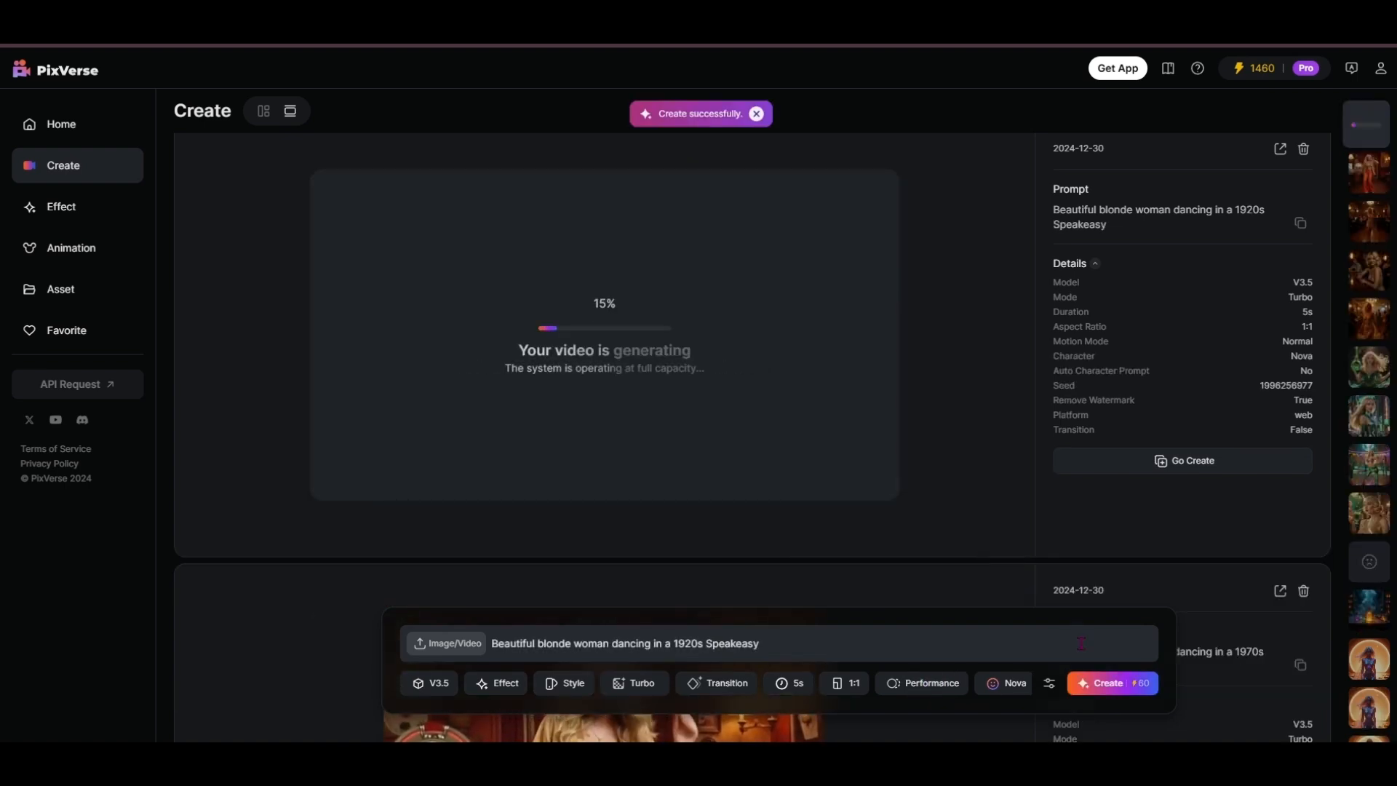
left_click(1102, 691)
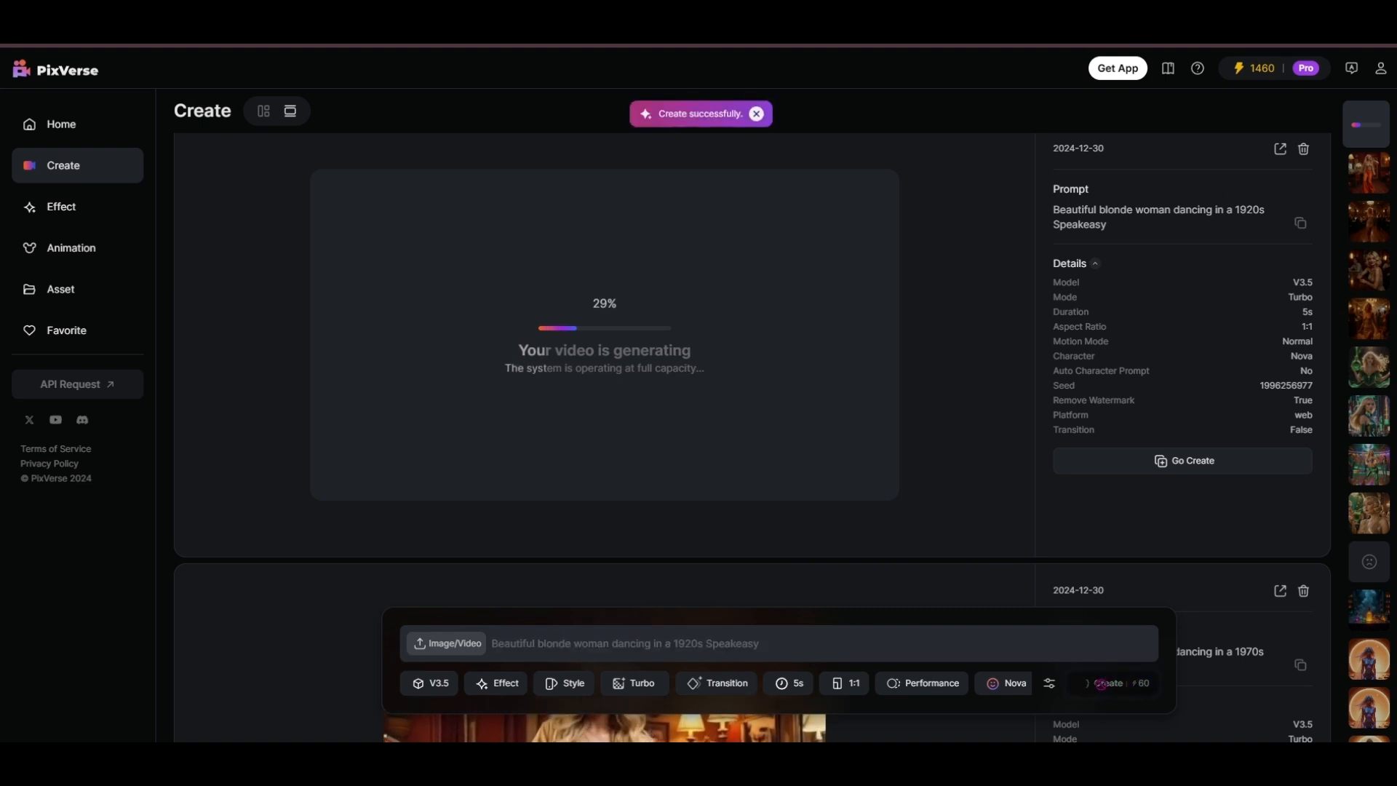
- Check the progress of both queued Speakeasy videos and examine the one generated in Normal motion mode
scroll(983, 438, "down", 3)
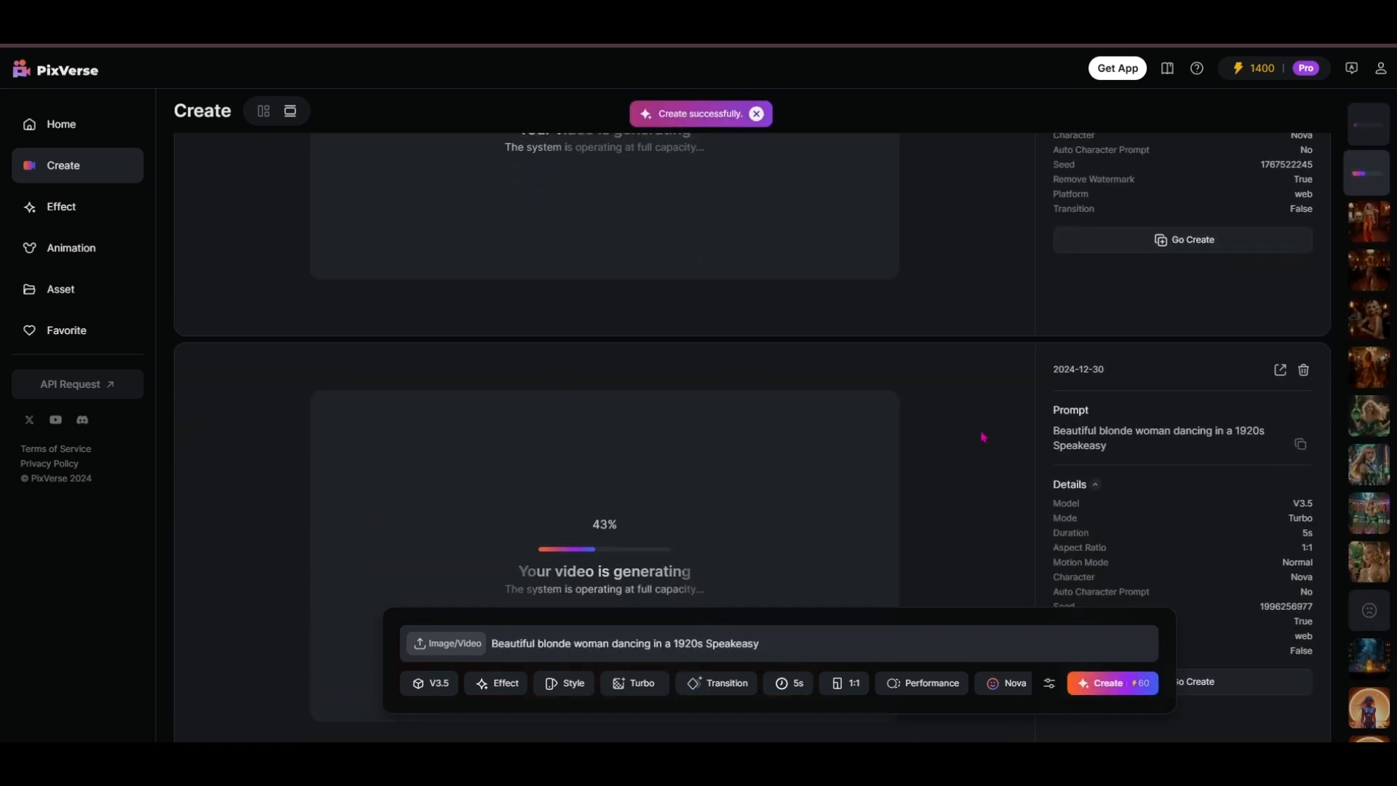
scroll(983, 439, "up", 1)
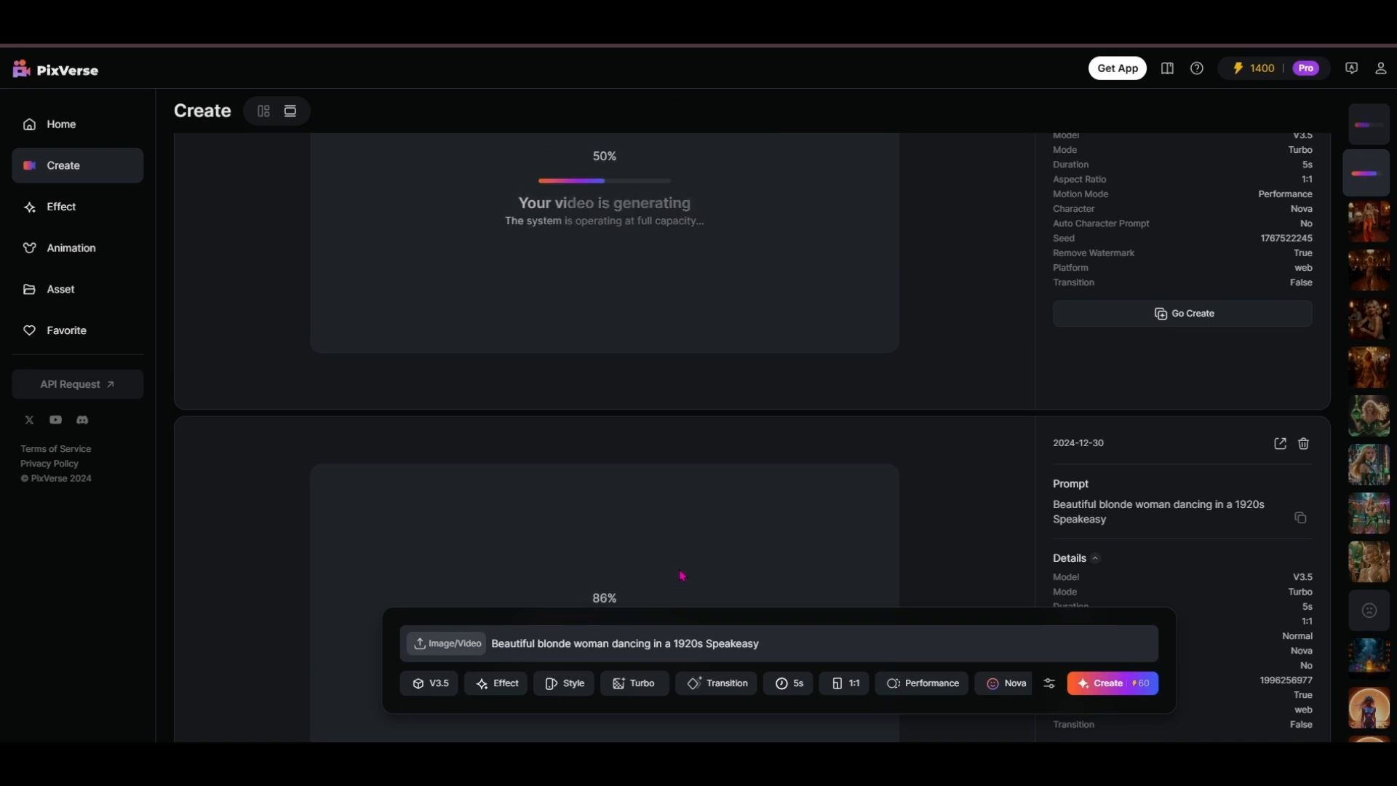
scroll(708, 571, "down", 3)
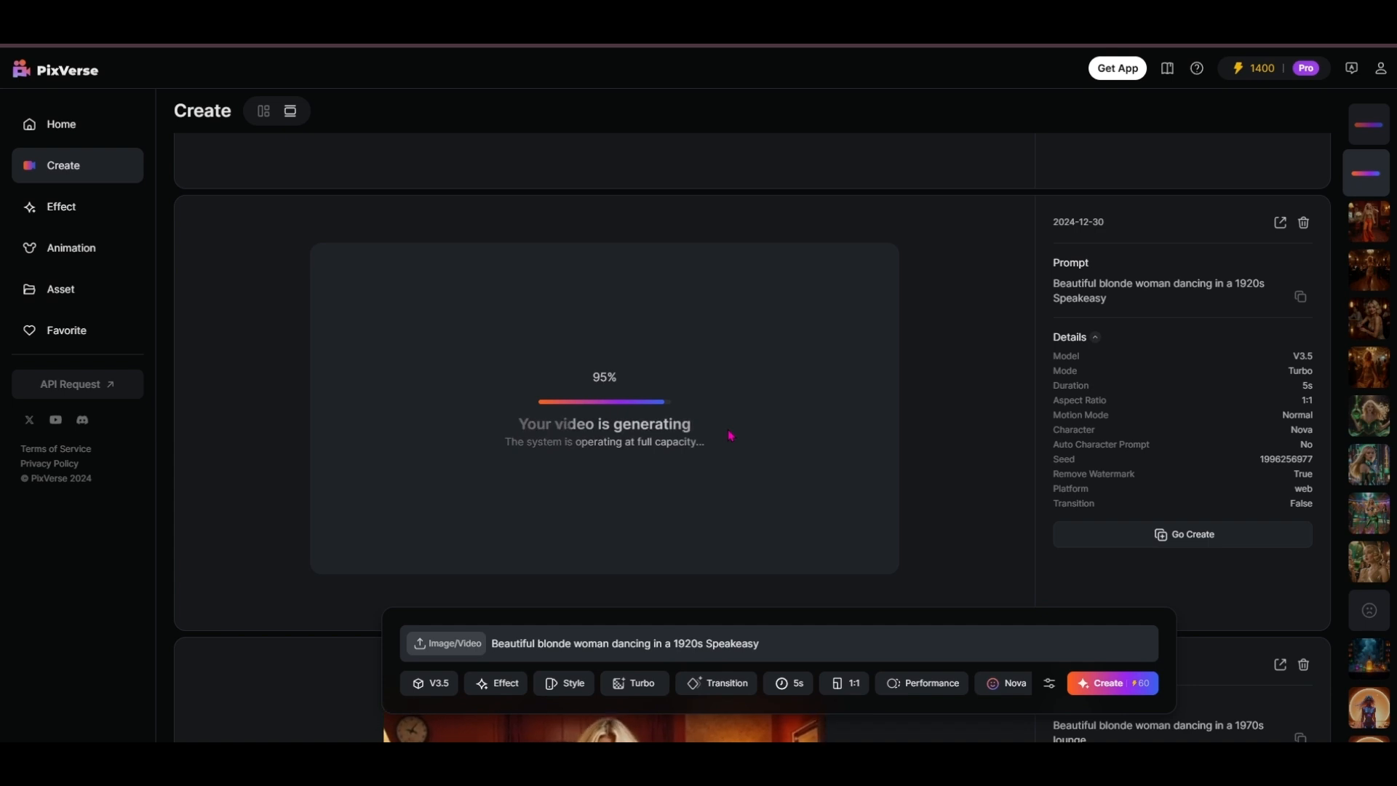
scroll(730, 436, "up", 1)
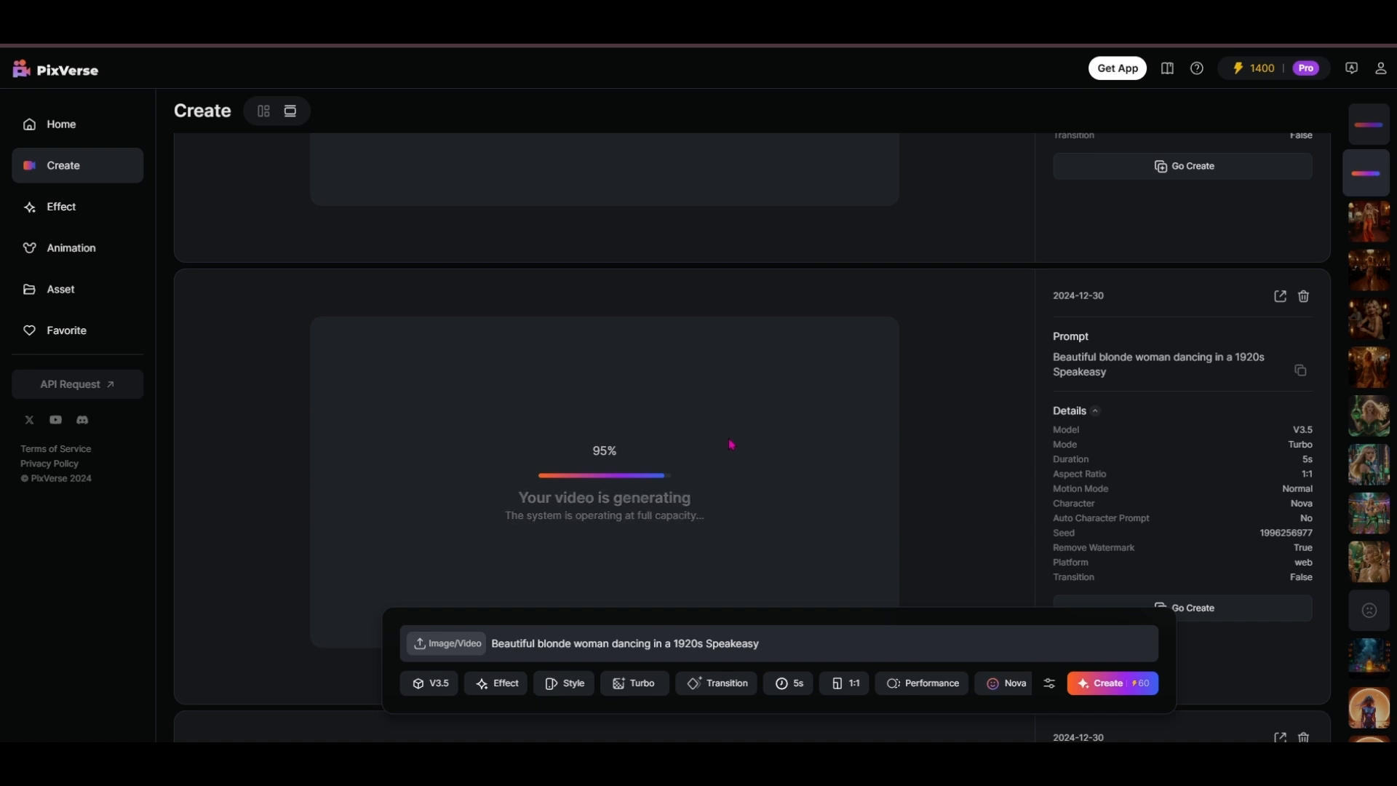
scroll(746, 449, "down", 2)
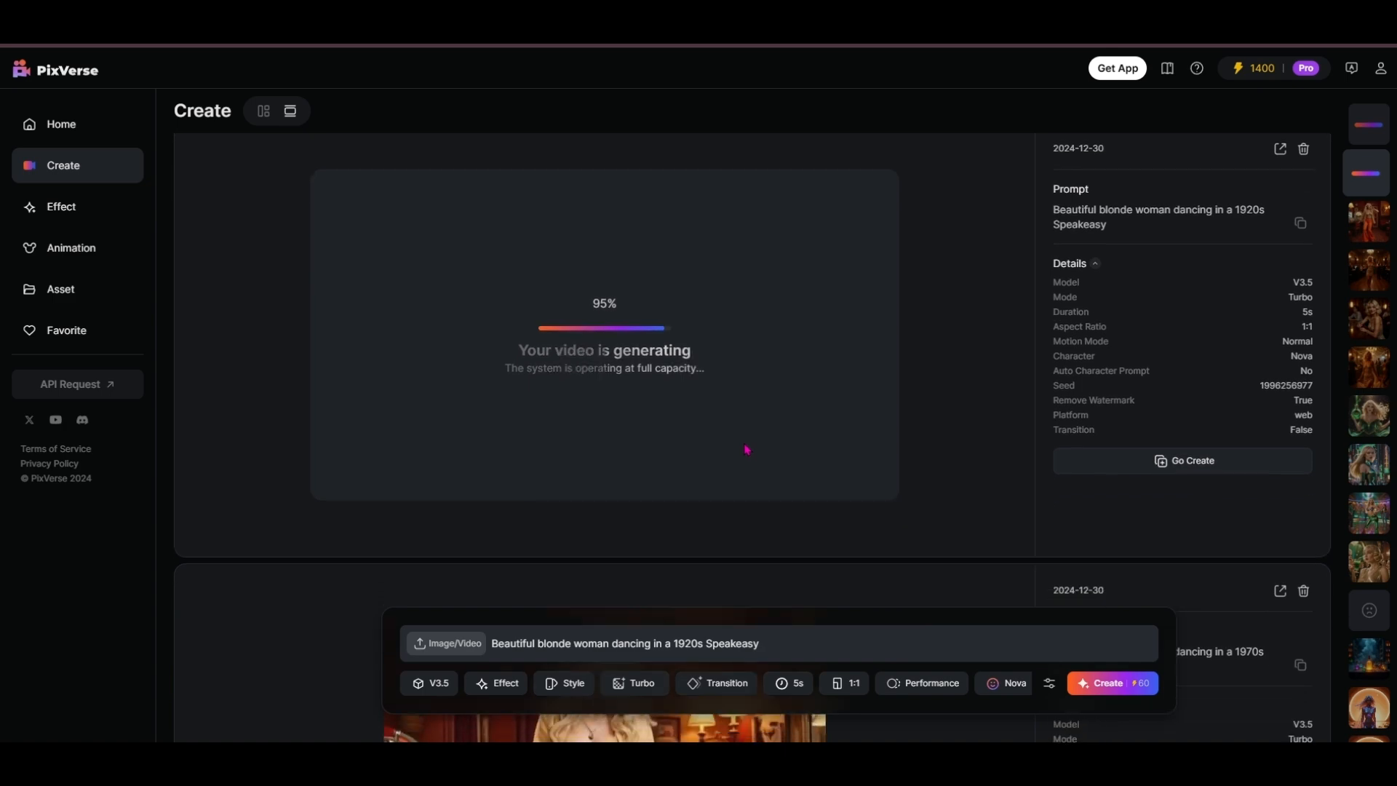
scroll(757, 452, "up", 5)
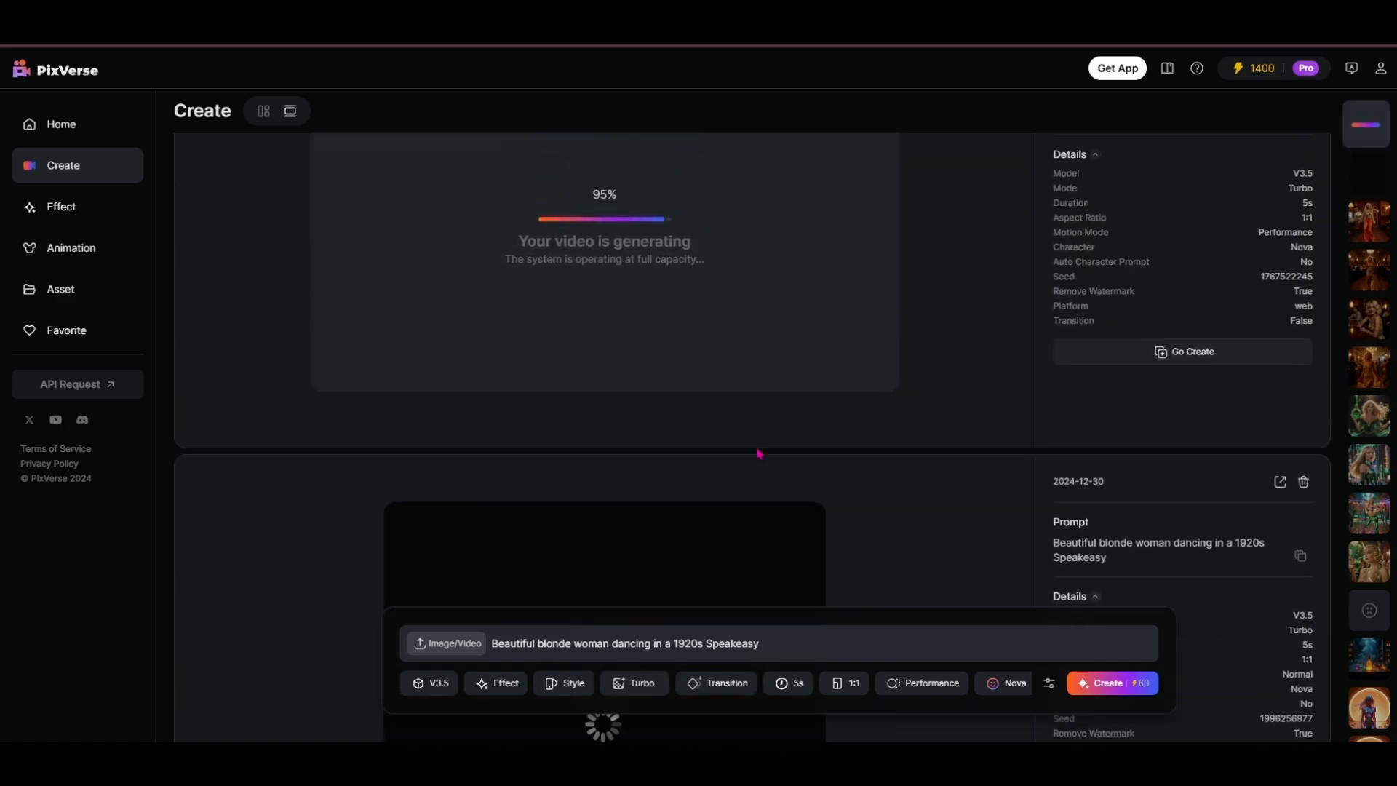
scroll(759, 455, "down", 4)
scroll(881, 386, "down", 2)
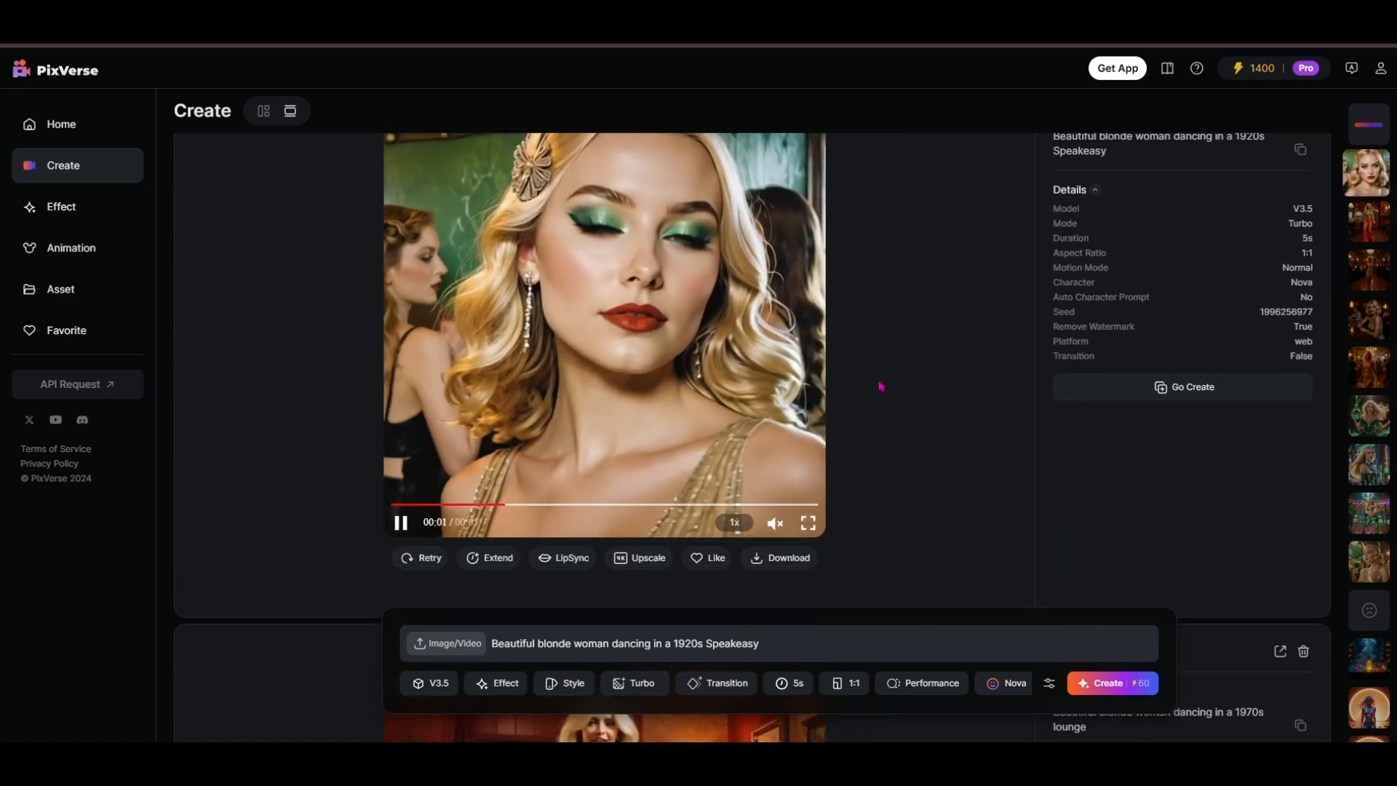
scroll(880, 385, "up", 1)
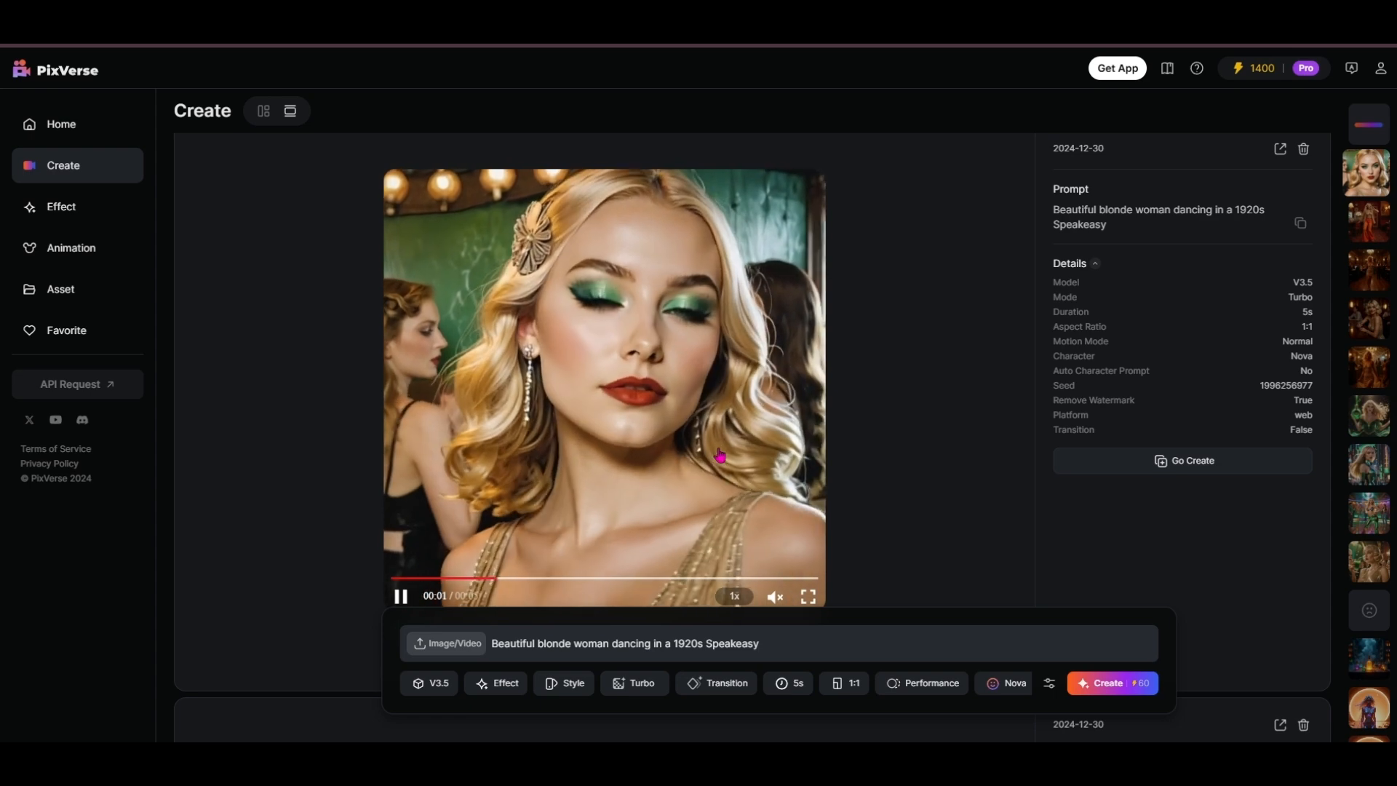
scroll(735, 447, "down", 1)
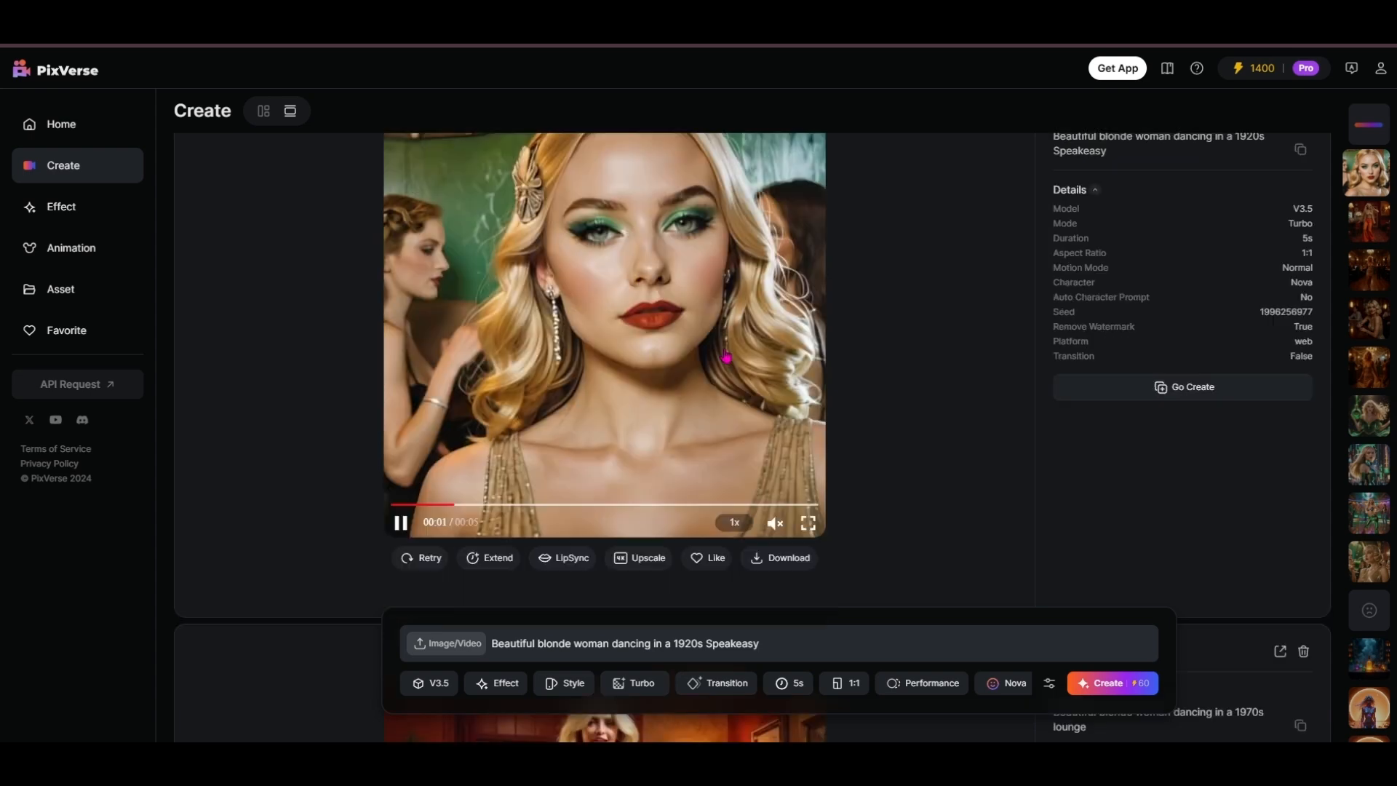
- Play the Normal-mode Speakeasy video at 1.5x speed and raise its playback speed to 3x
left_click(735, 523)
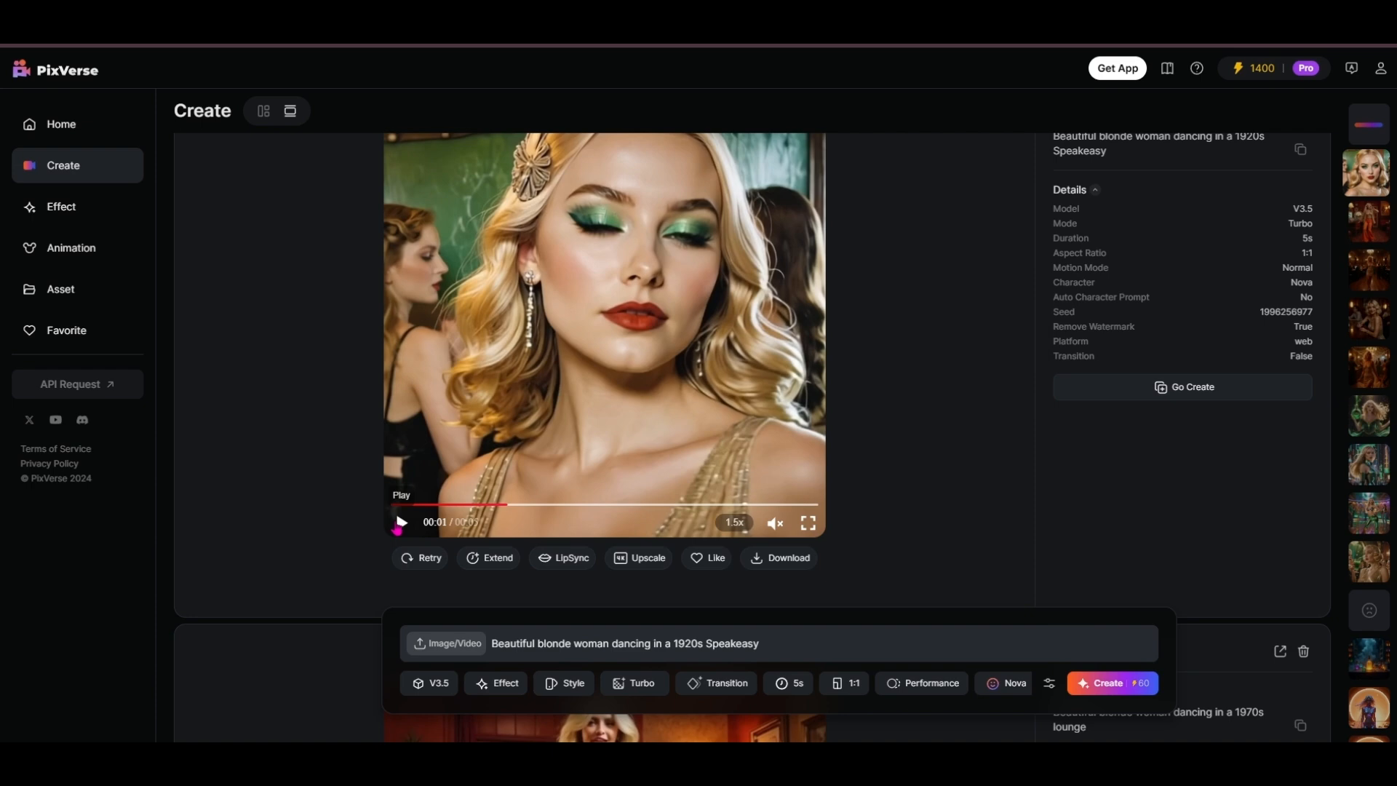
left_click(401, 522)
mouse_move(734, 522)
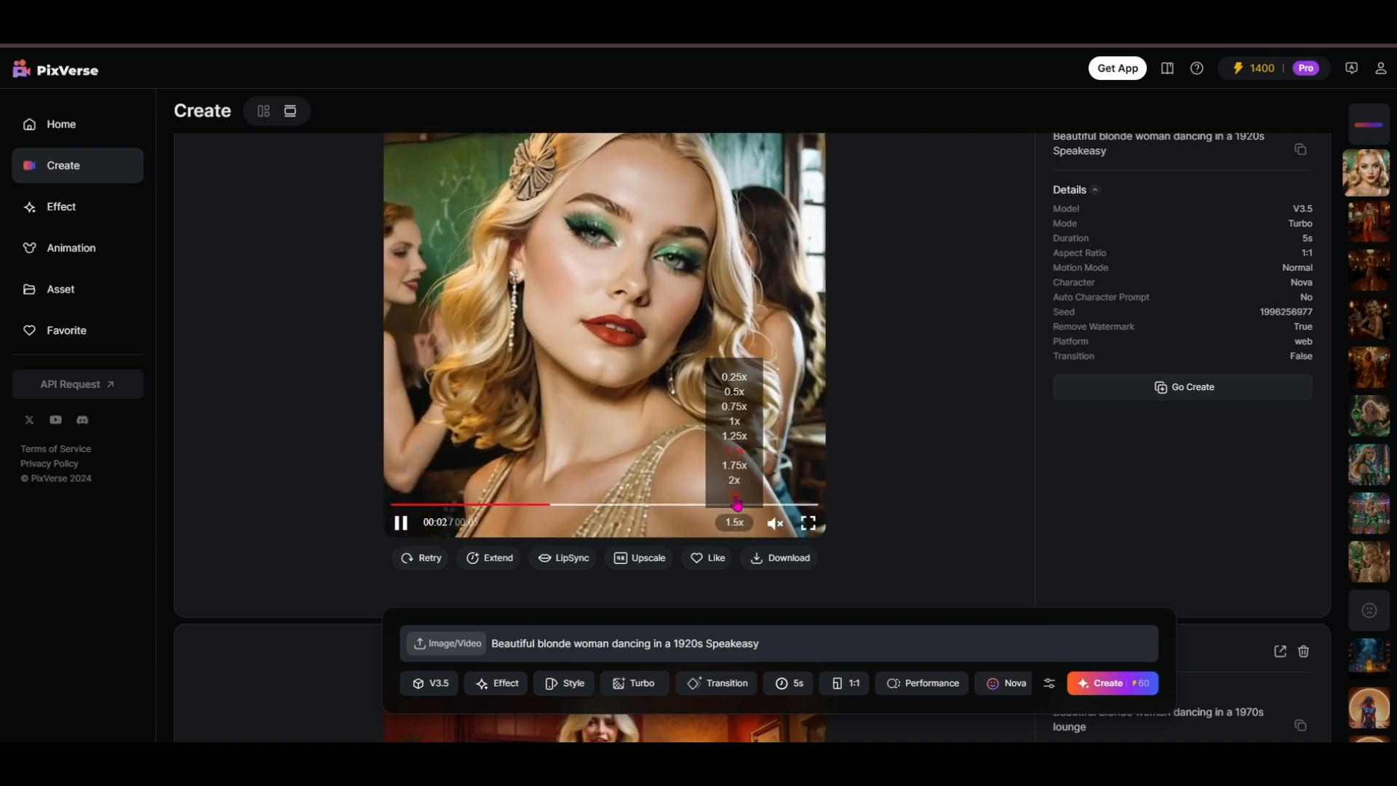
left_click(735, 495)
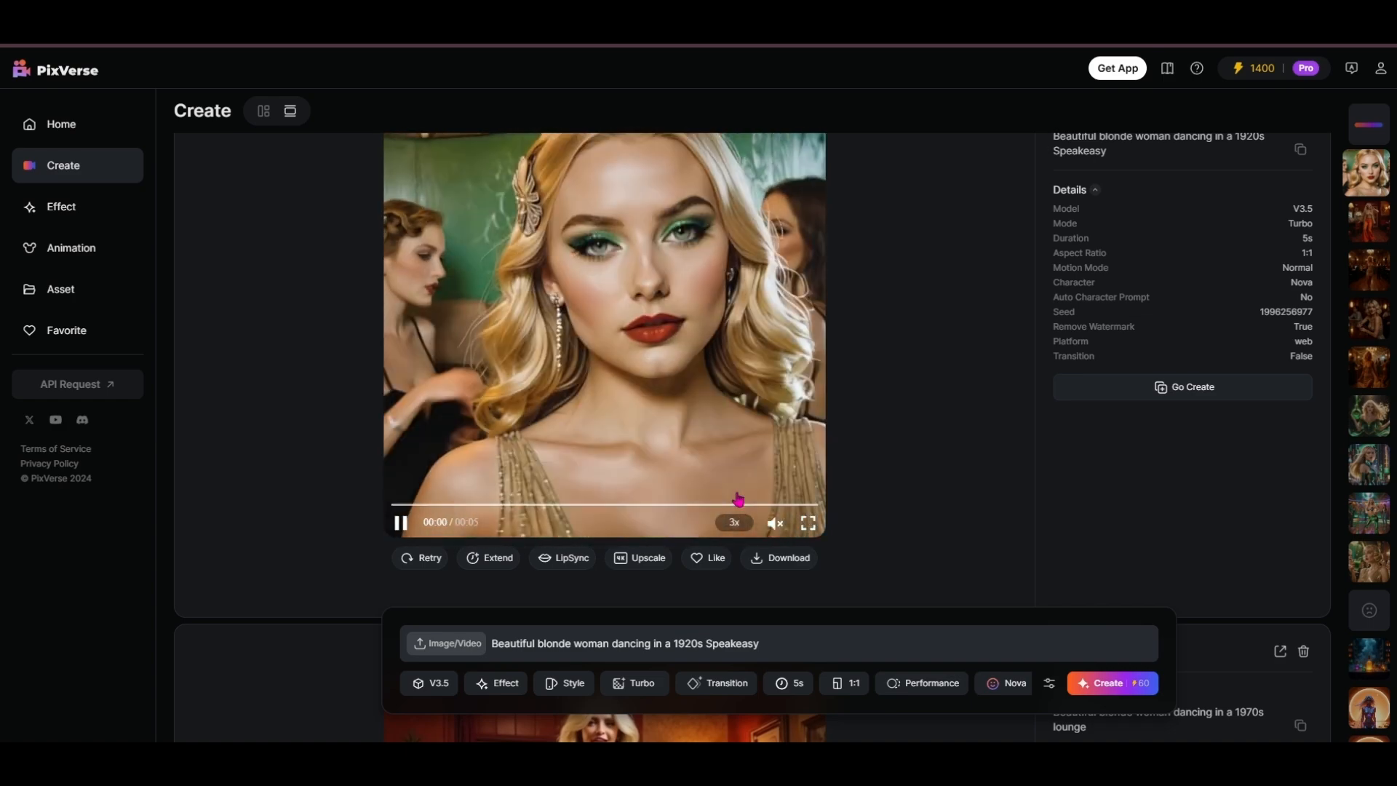
- Set the playback speed of the Normal-mode Speakeasy video back to 1x
mouse_move(734, 520)
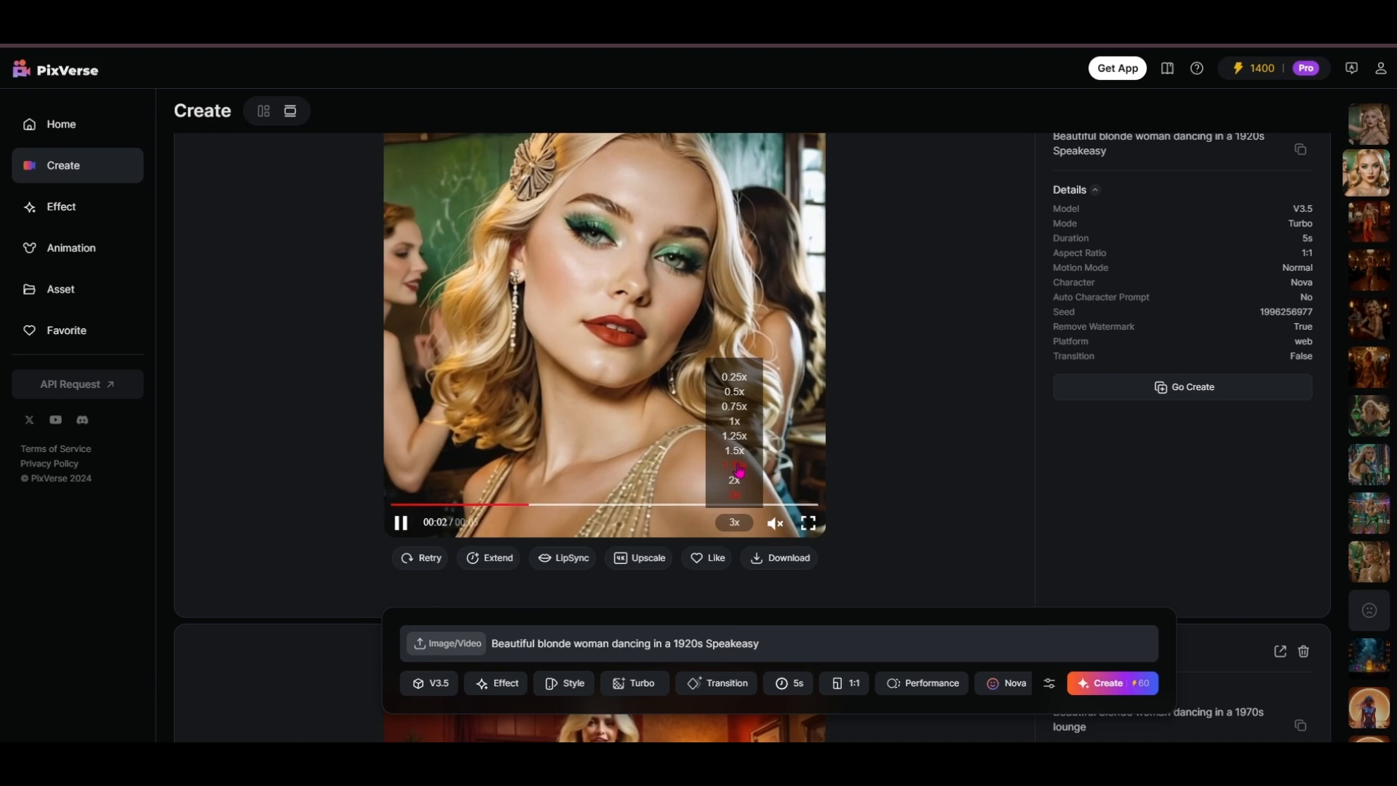
left_click(738, 424)
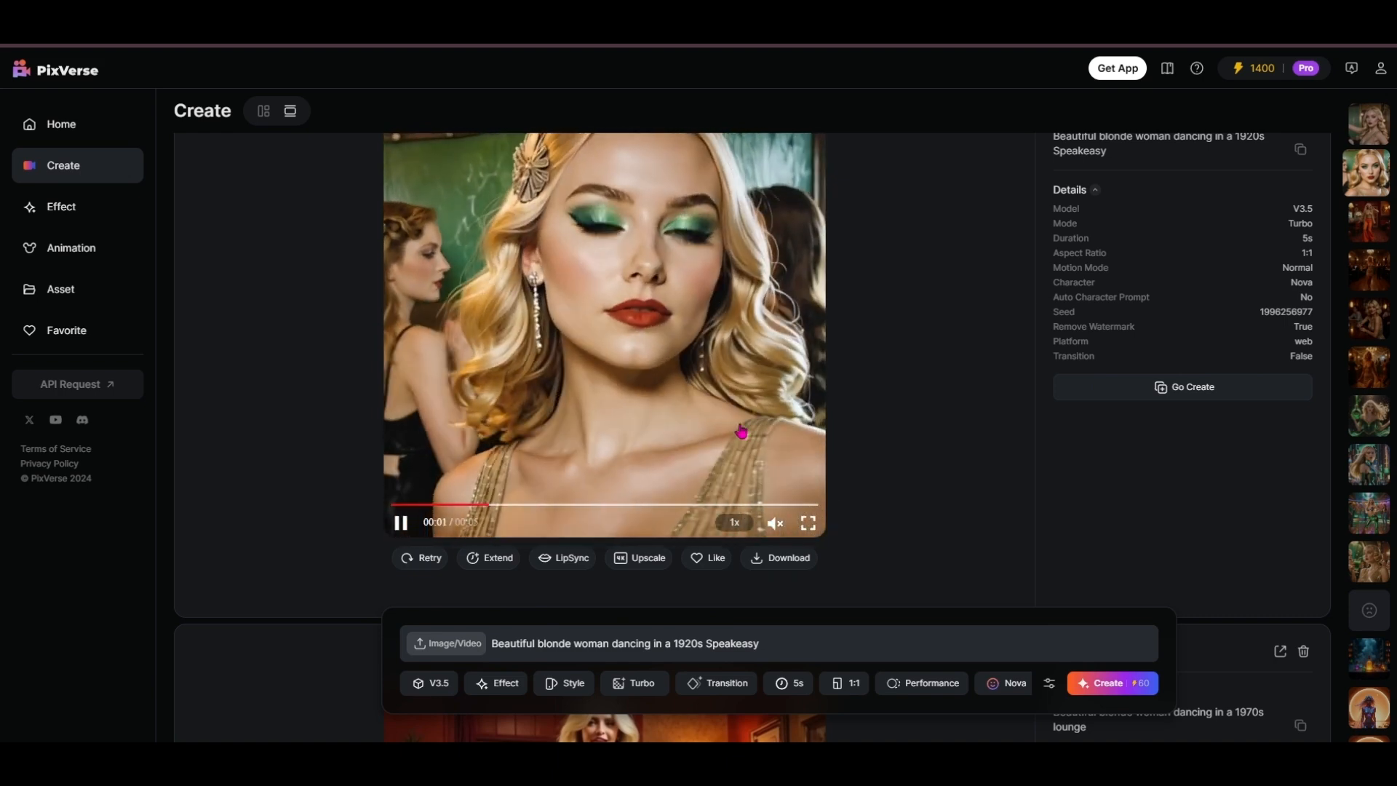
scroll(716, 445, "up", 1)
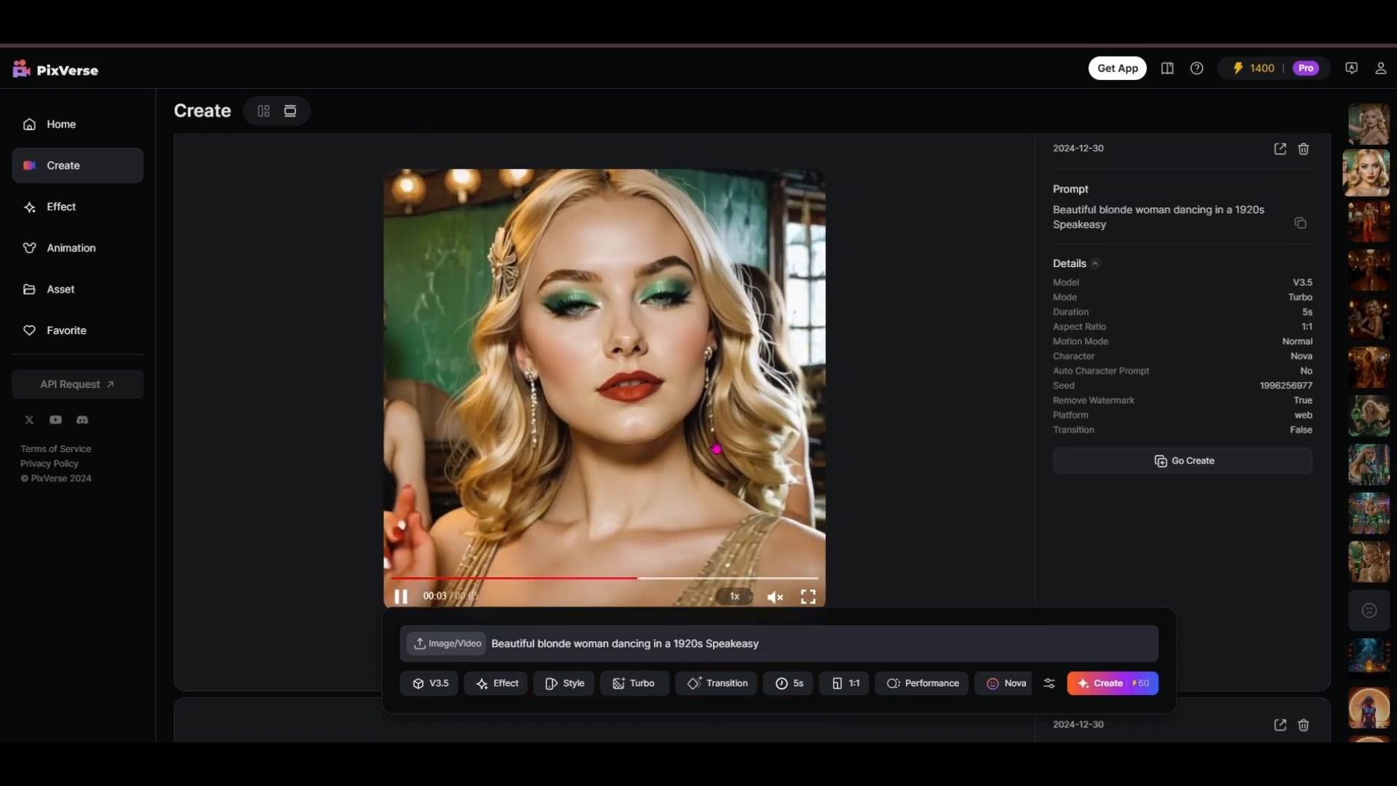
- Compare the Performance-mode and Normal-mode 1920s Speakeasy videos, examining the motion and details of each
scroll(714, 451, "up", 8)
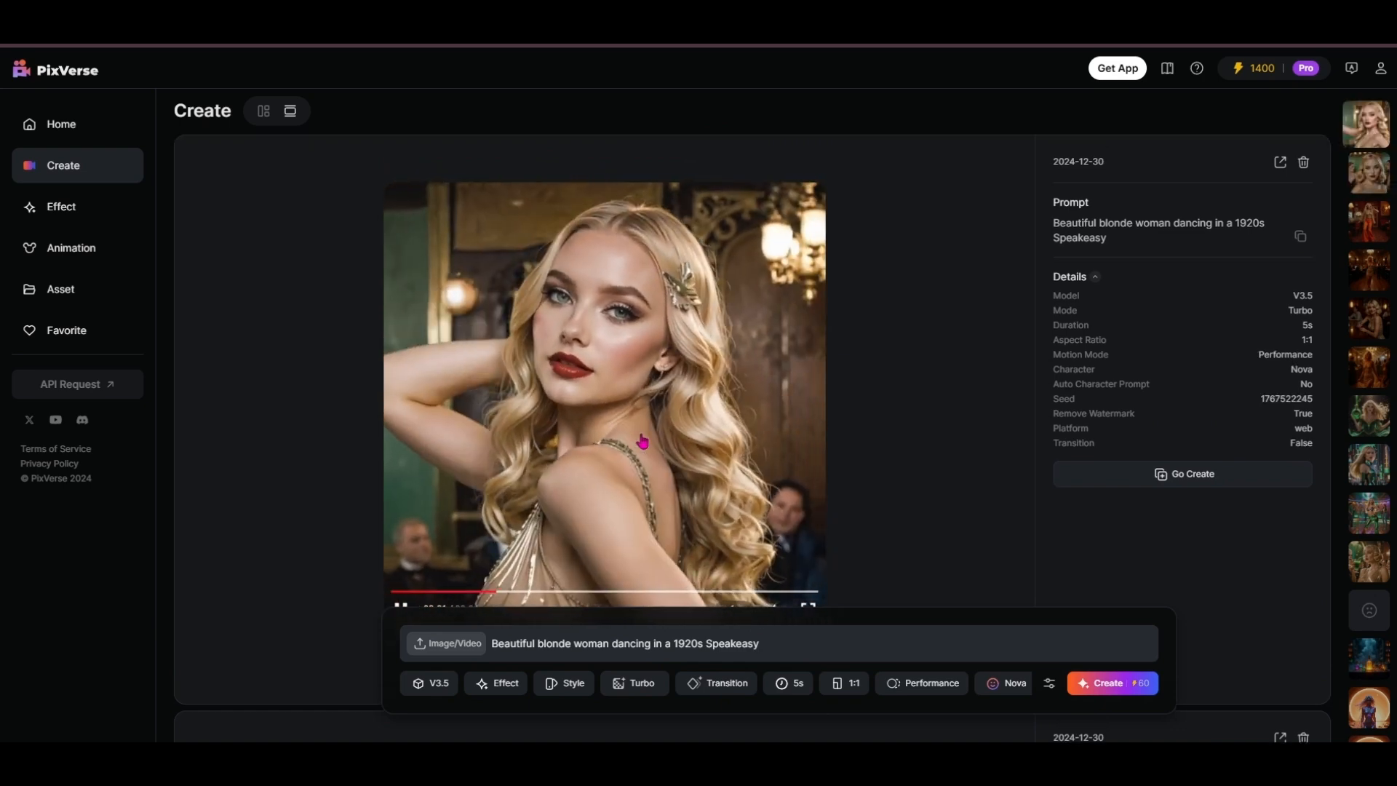
scroll(643, 439, "down", 8)
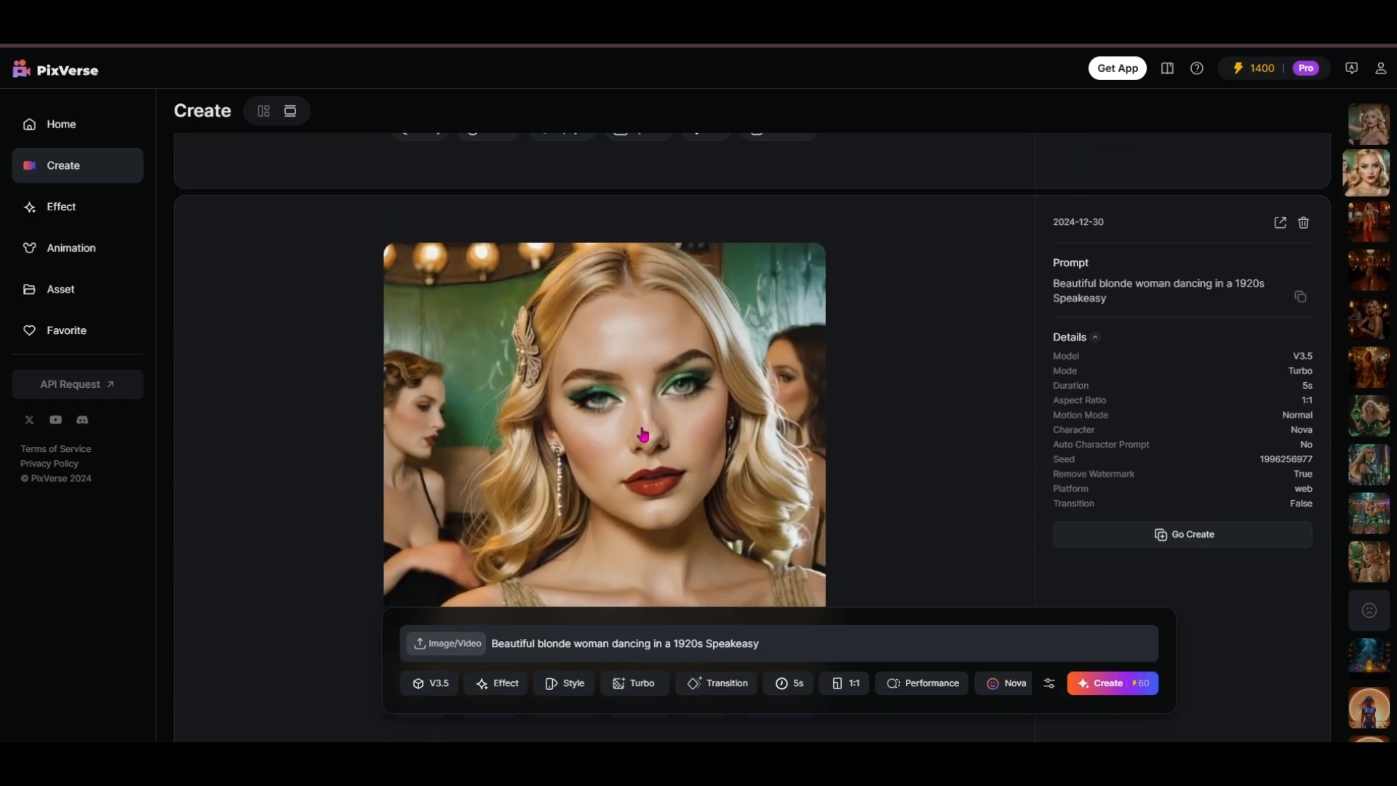
scroll(648, 436, "up", 7)
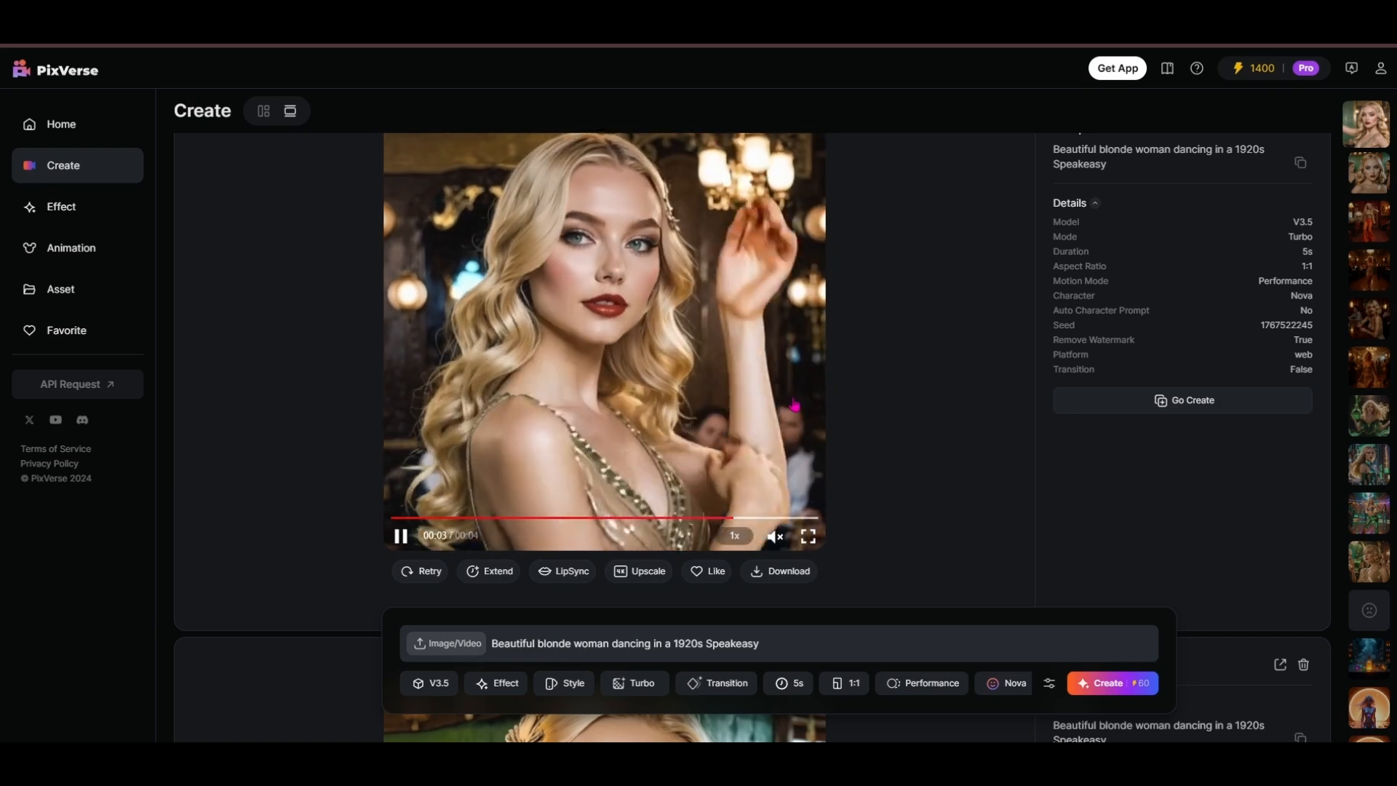
scroll(910, 443, "down", 1)
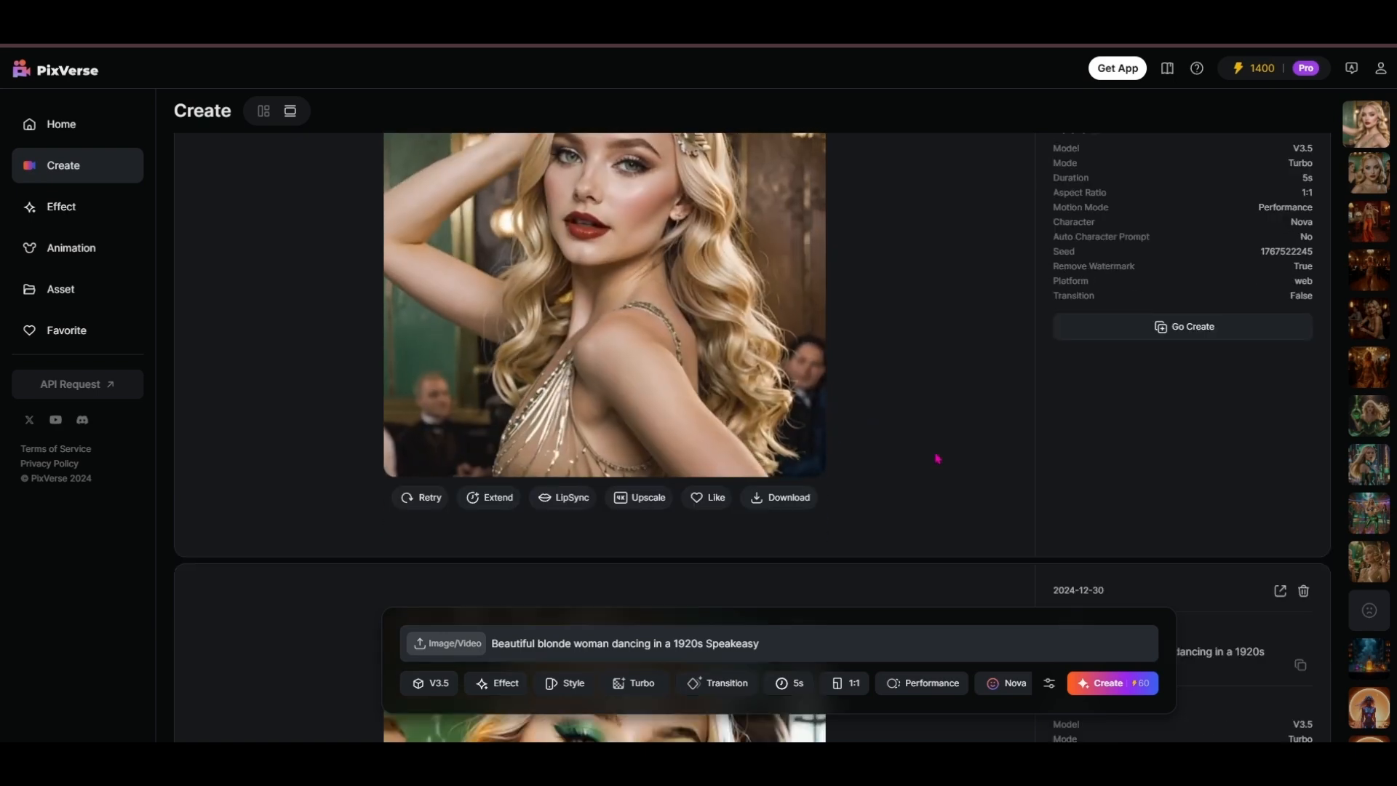
scroll(936, 455, "down", 6)
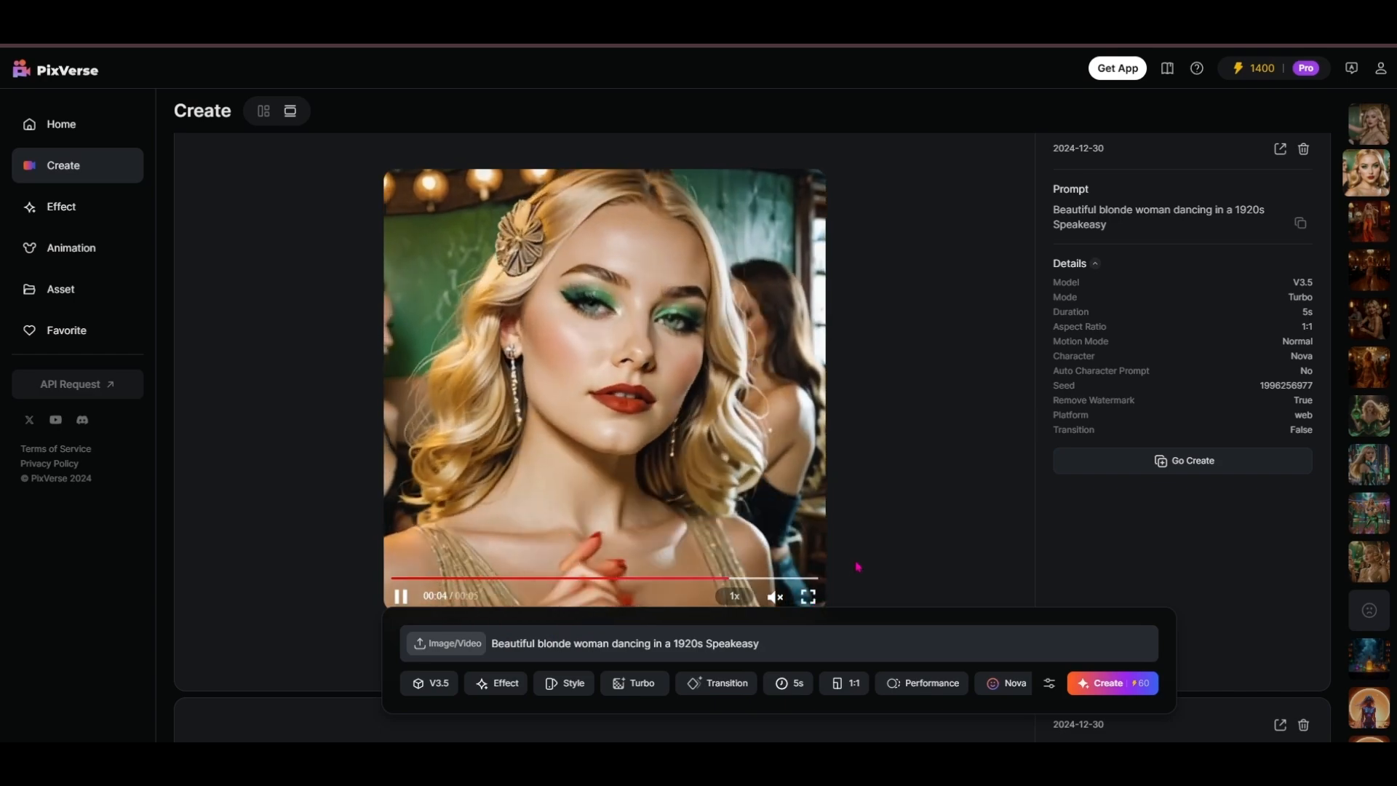
scroll(859, 560, "down", 2)
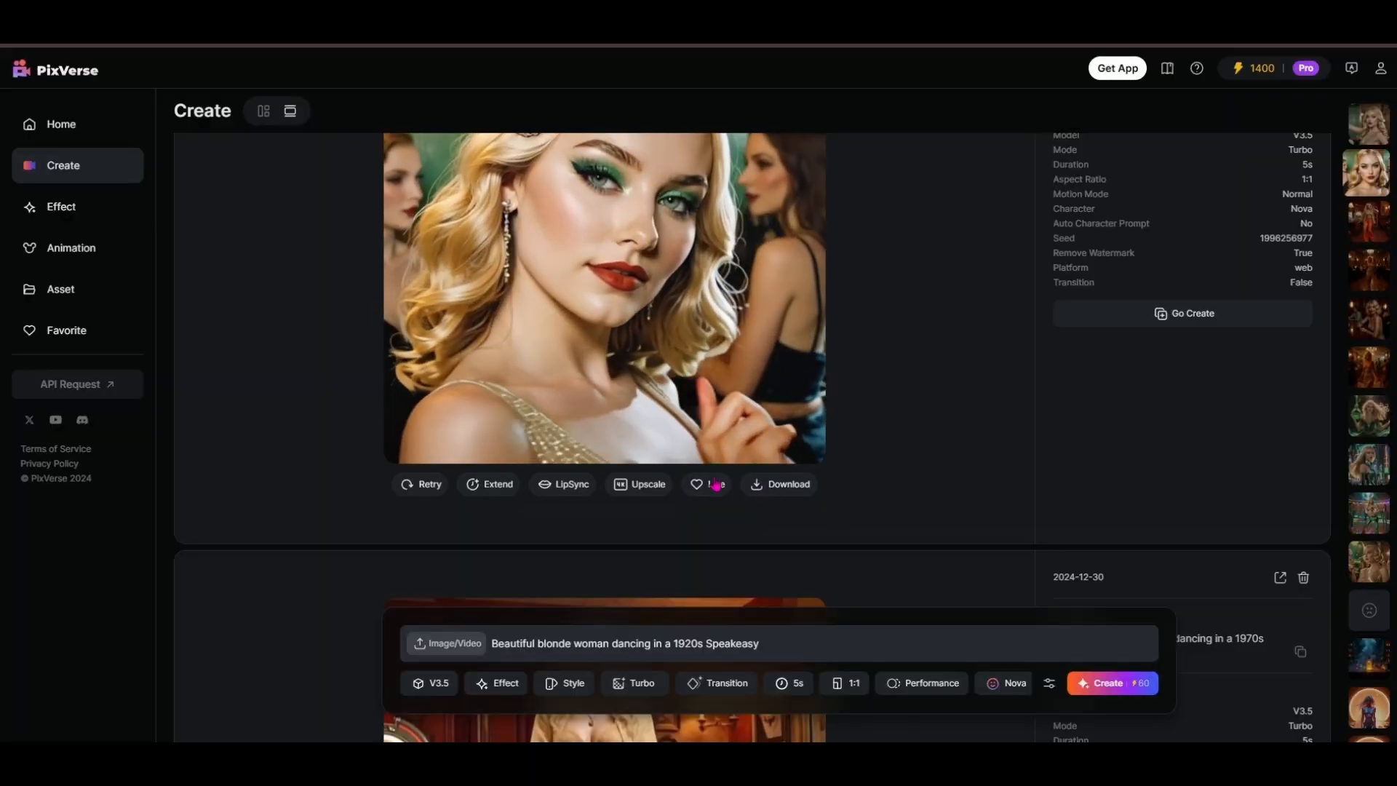
left_click(638, 492)
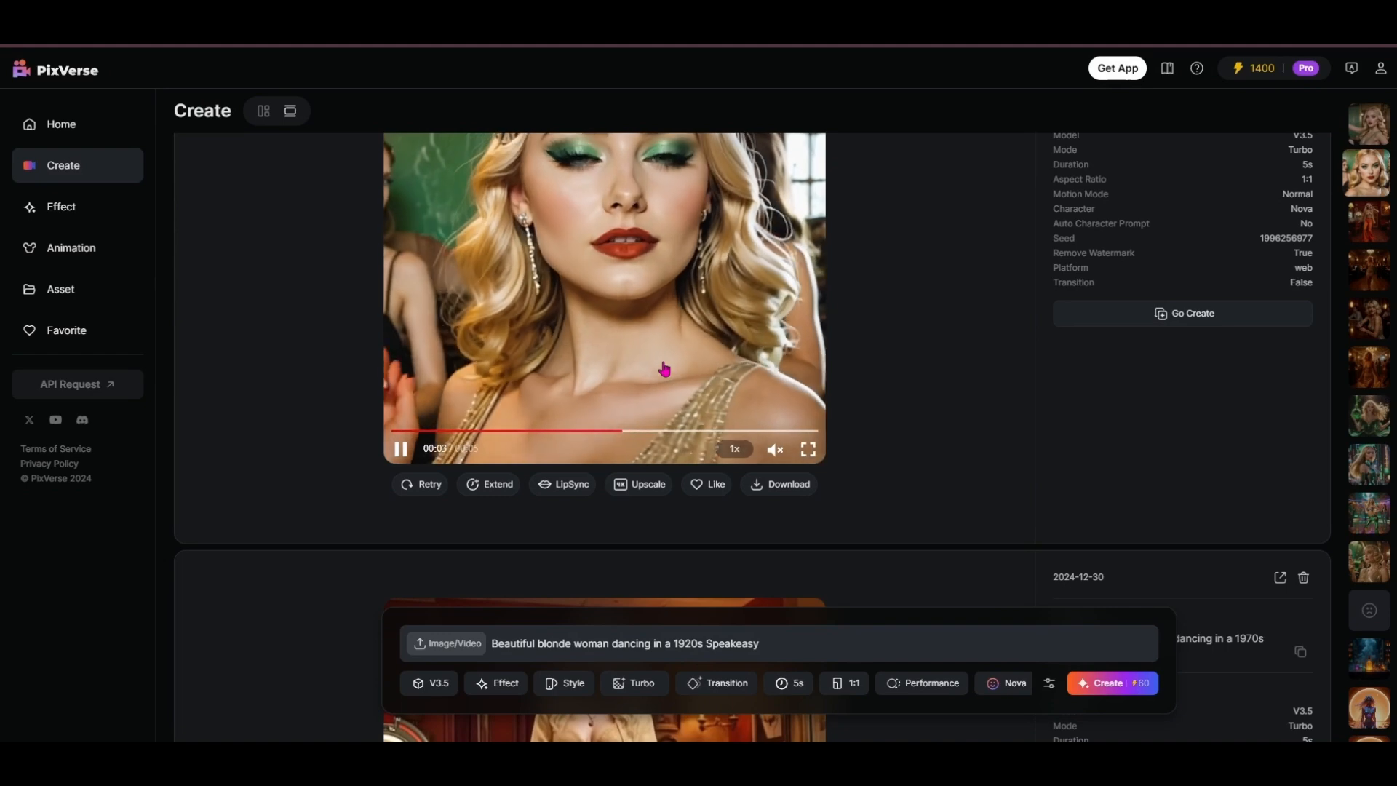
scroll(663, 377, "down", 5)
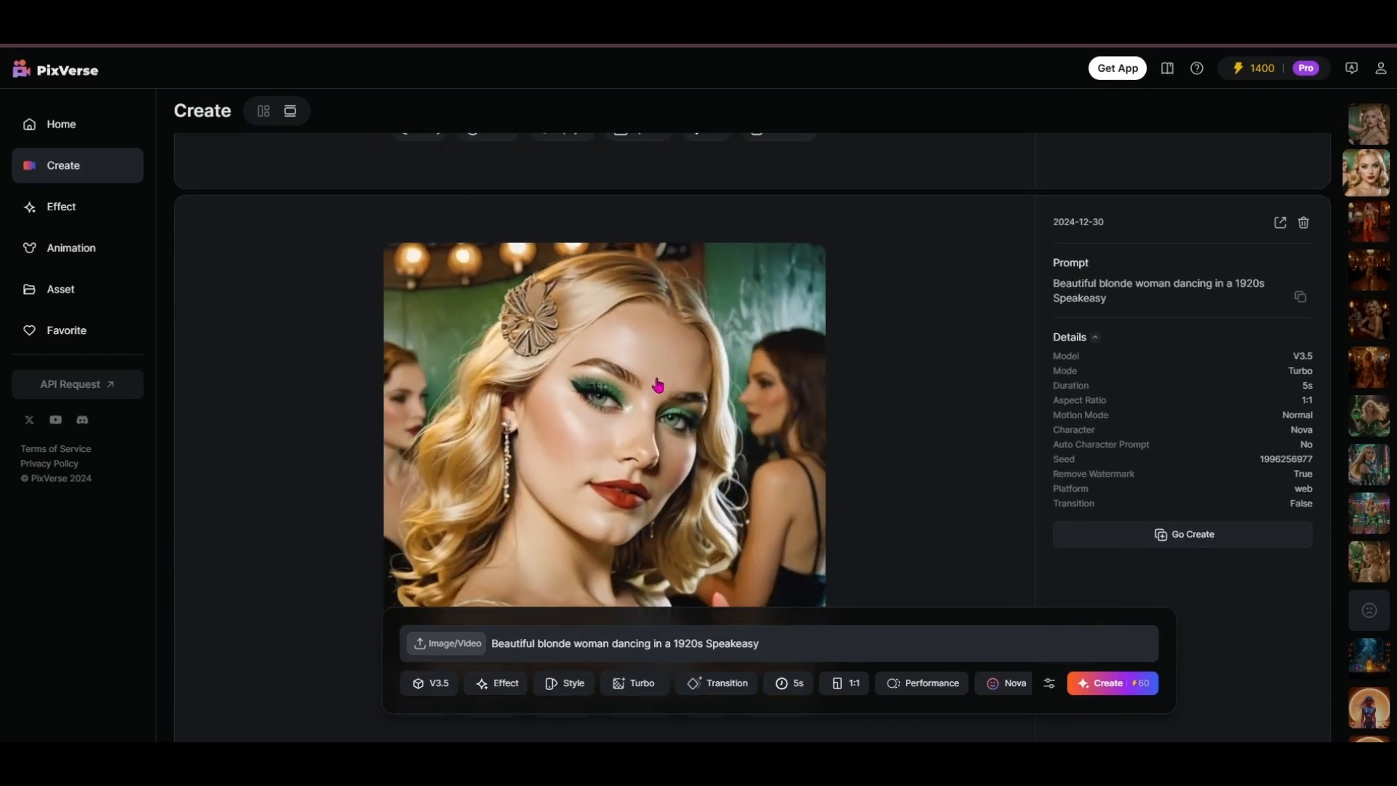
scroll(660, 405, "up", 7)
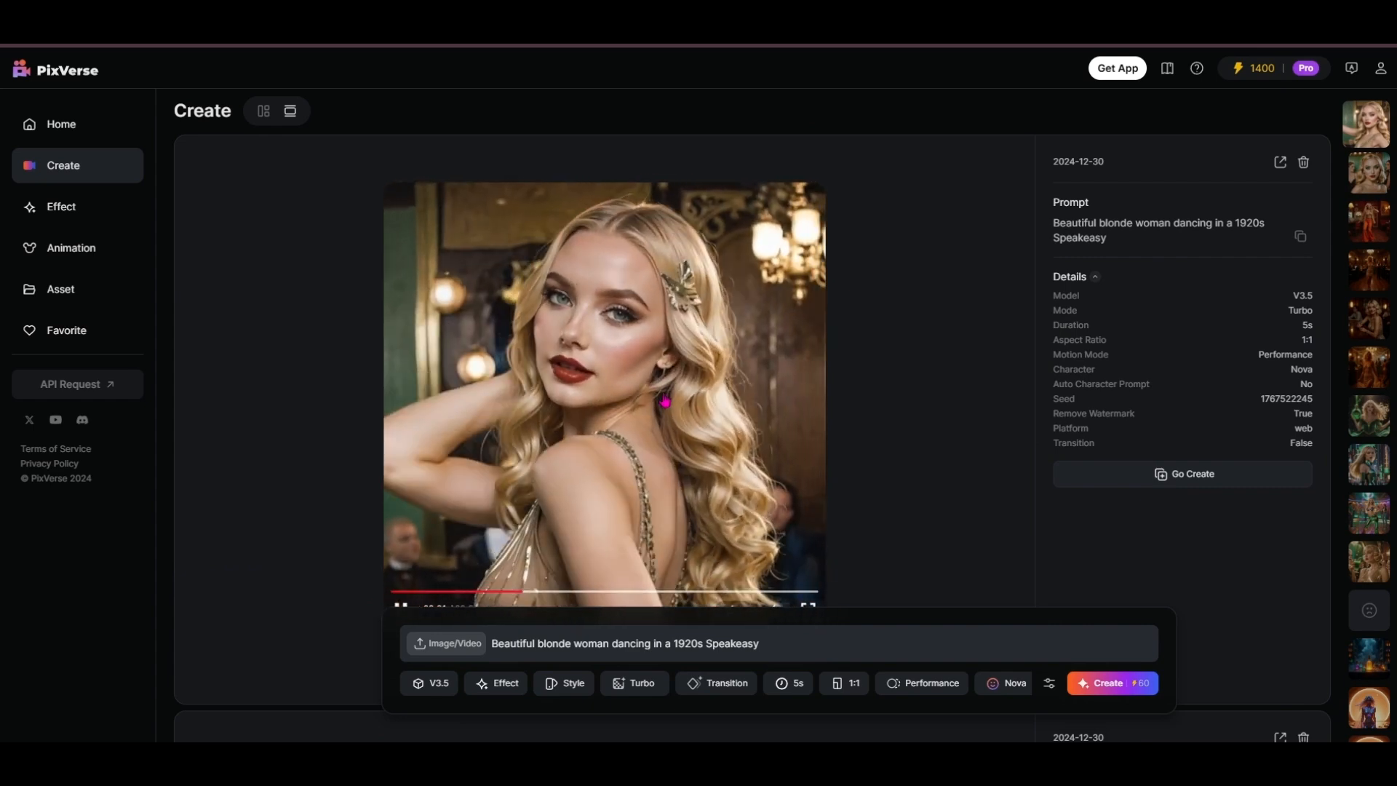
scroll(663, 408, "down", 7)
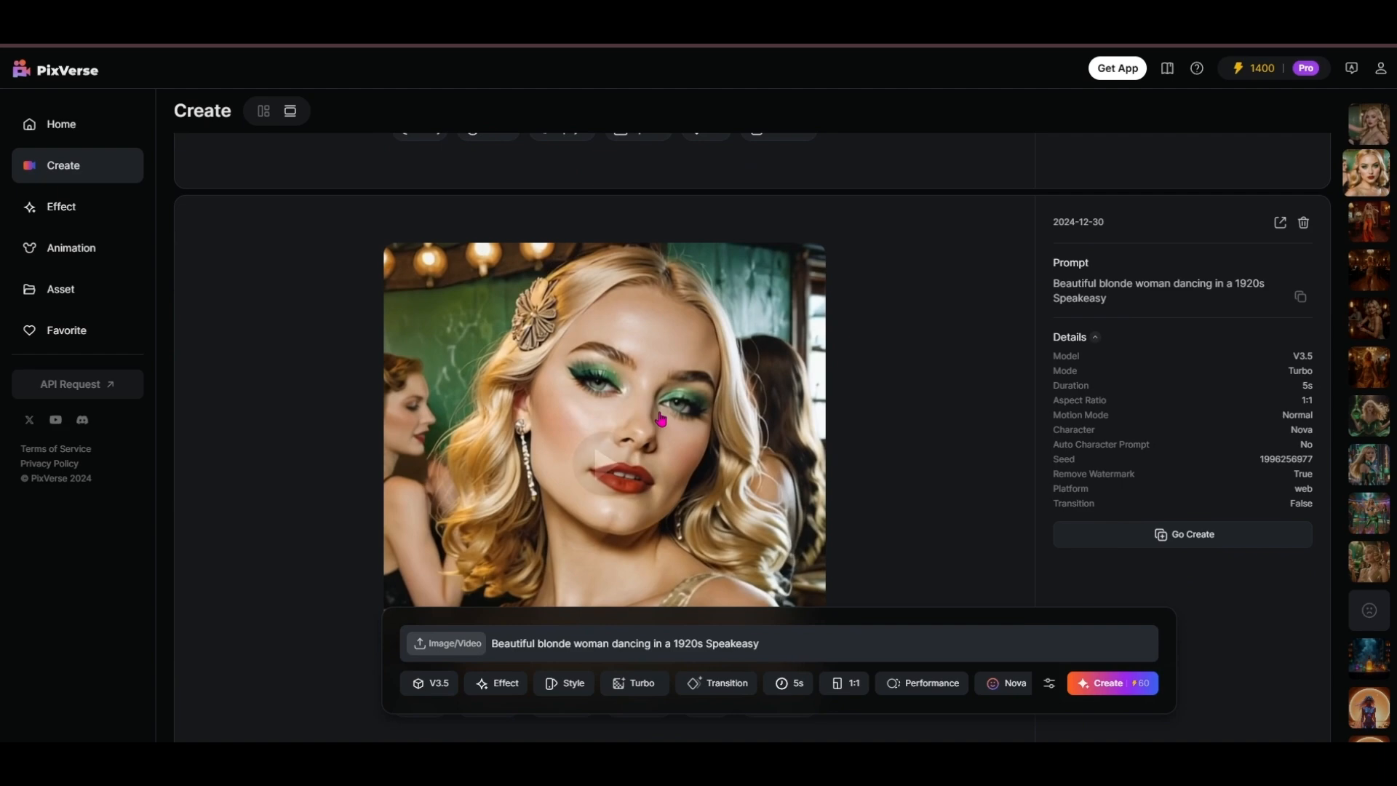
scroll(660, 451, "down", 1)
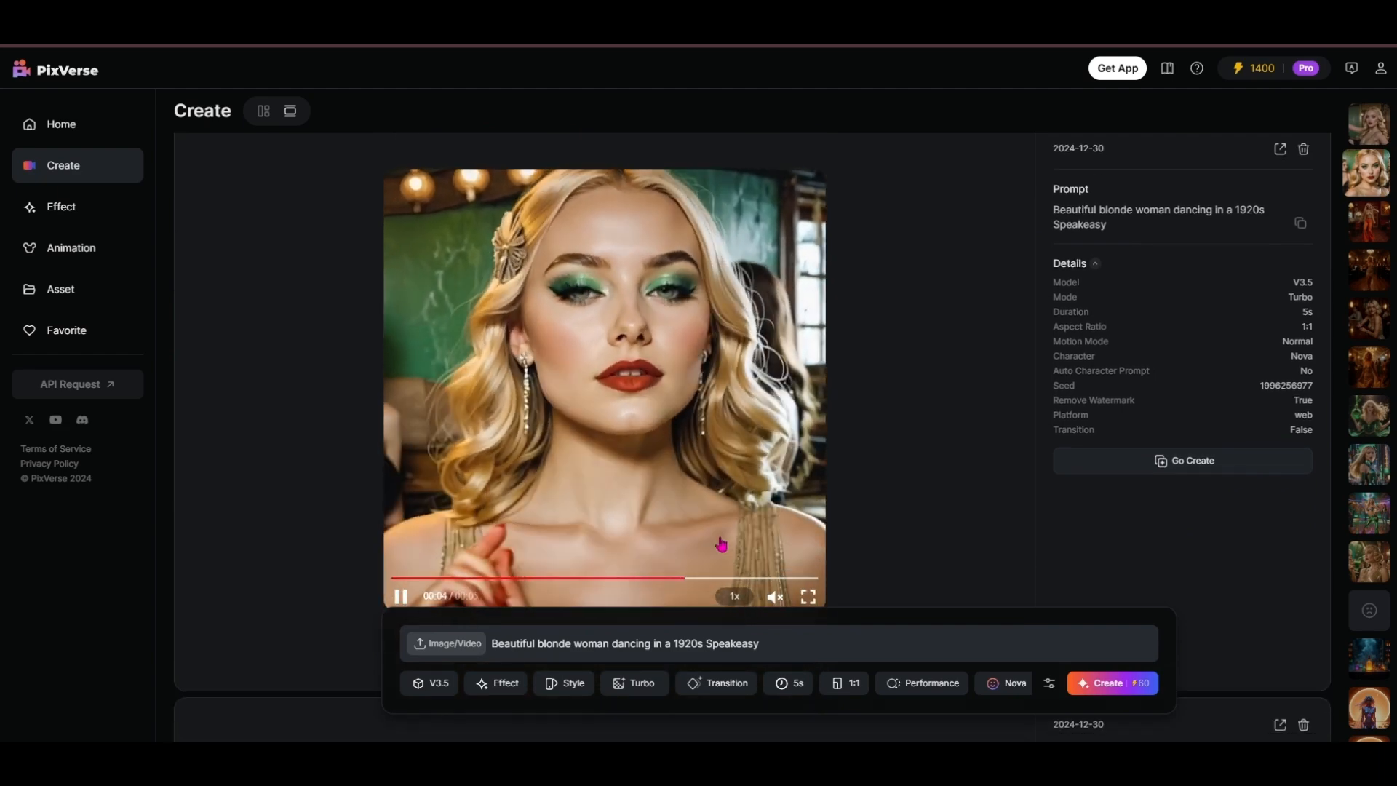
- Download the Normal-mode 1920s Speakeasy video
scroll(743, 533, "down", 2)
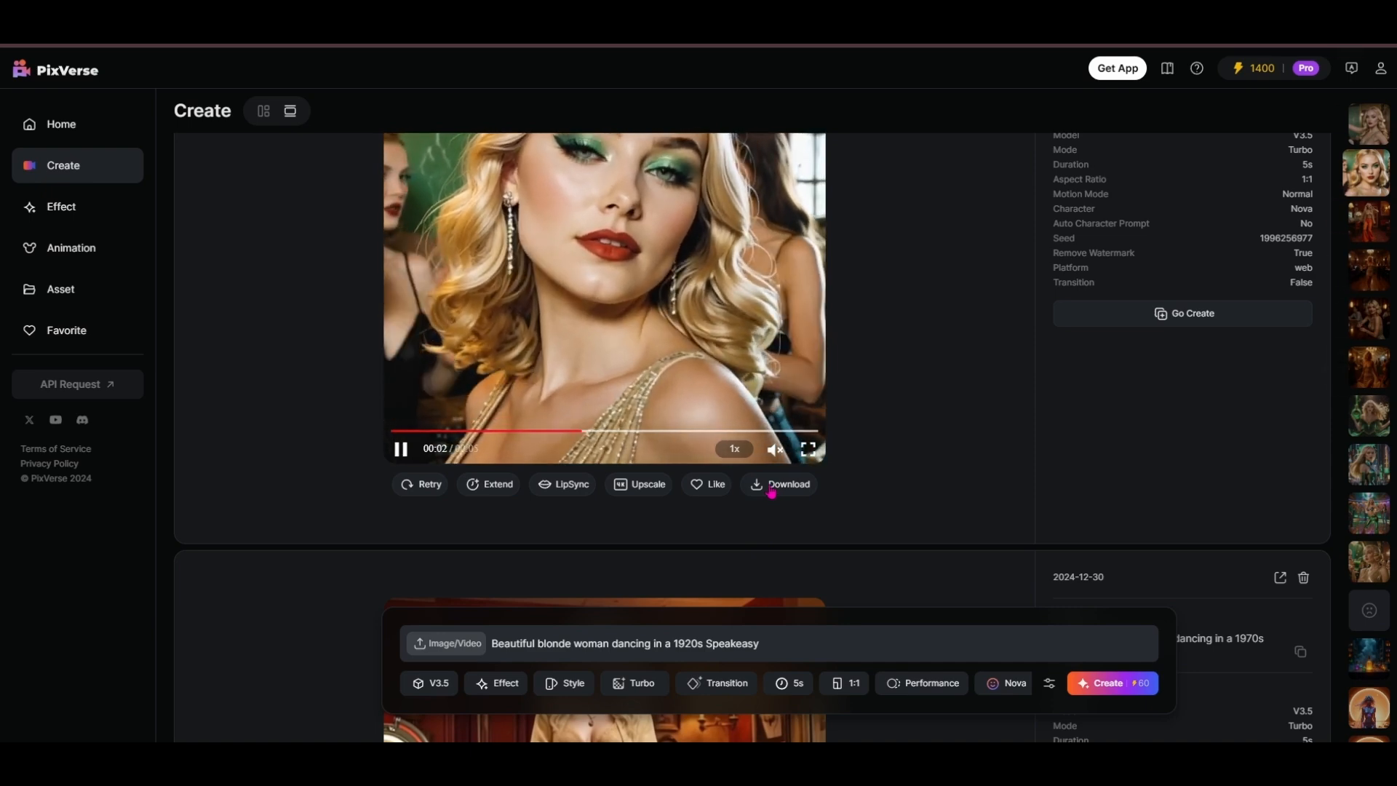
left_click(773, 486)
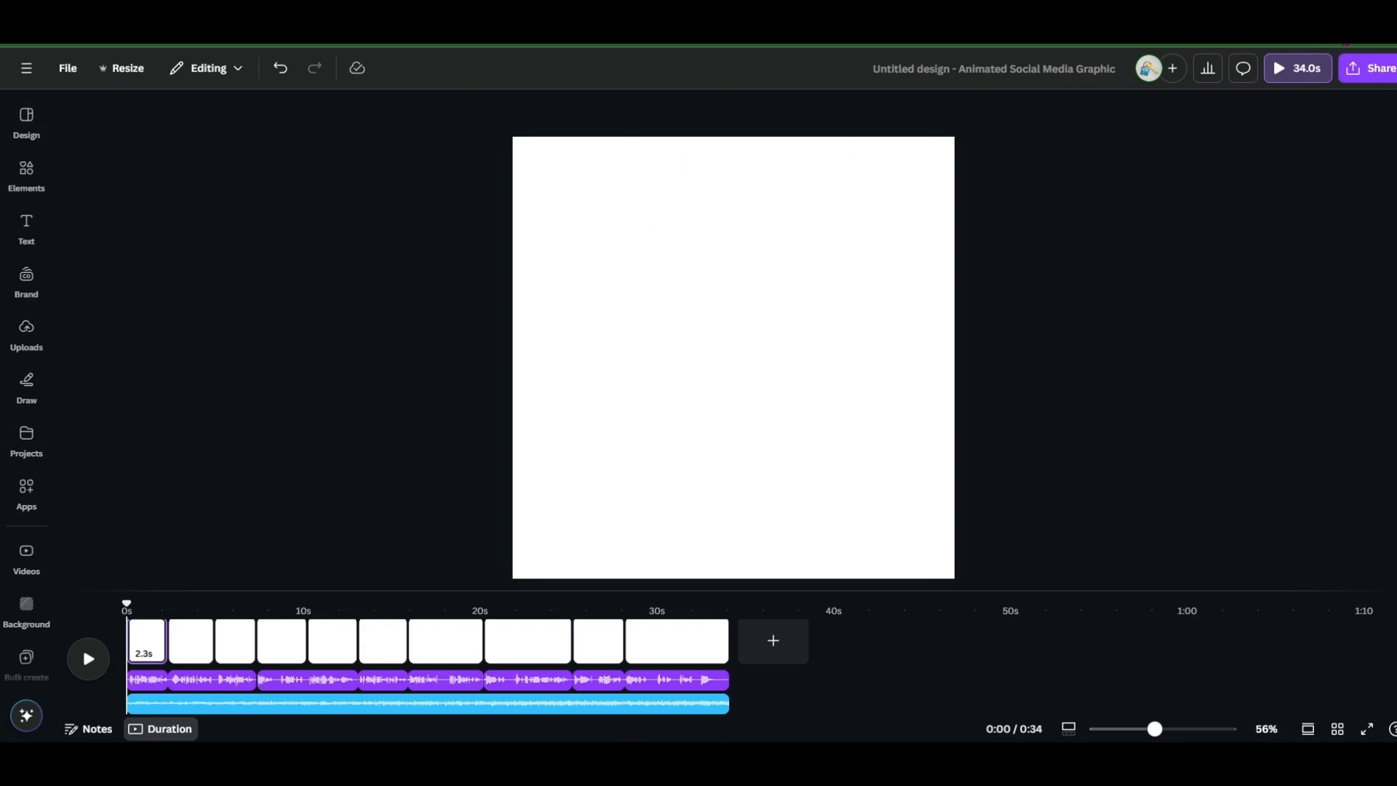
- Switch to the Canva design, add the downloaded Speakeasy video to the first page and enlarge it to fill the square canvas
left_click_drag(1208, 98, 135, 655)
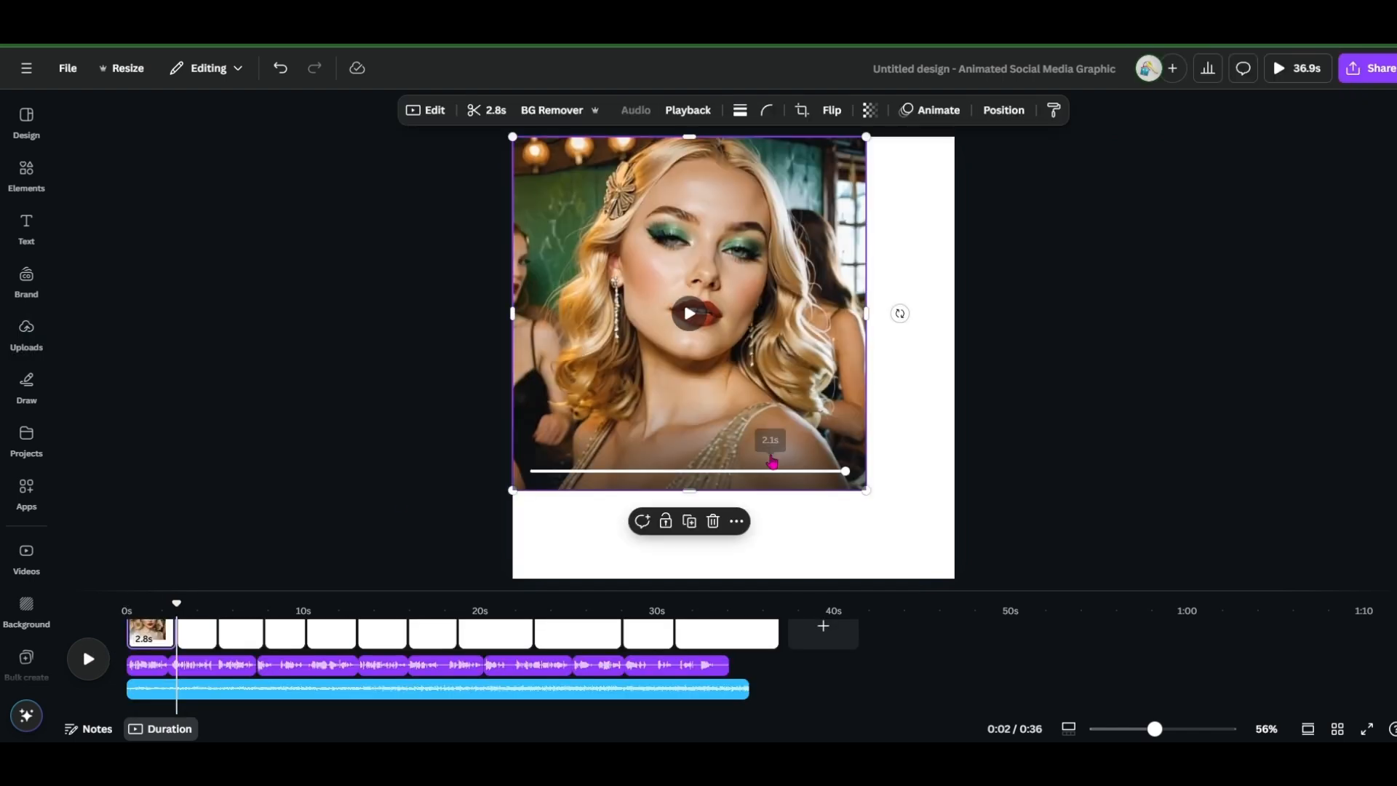
left_click_drag(870, 485, 973, 572)
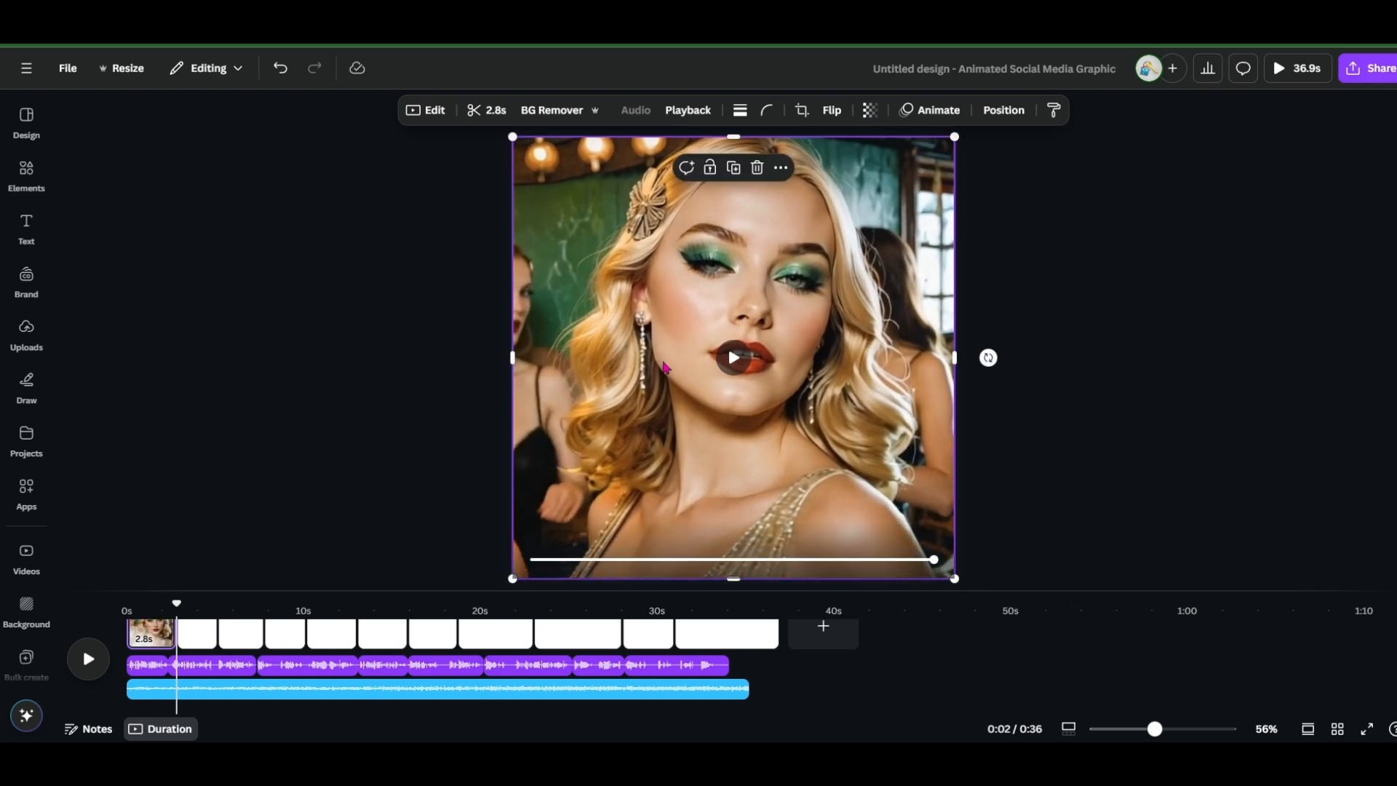
left_click_drag(177, 612, 136, 613)
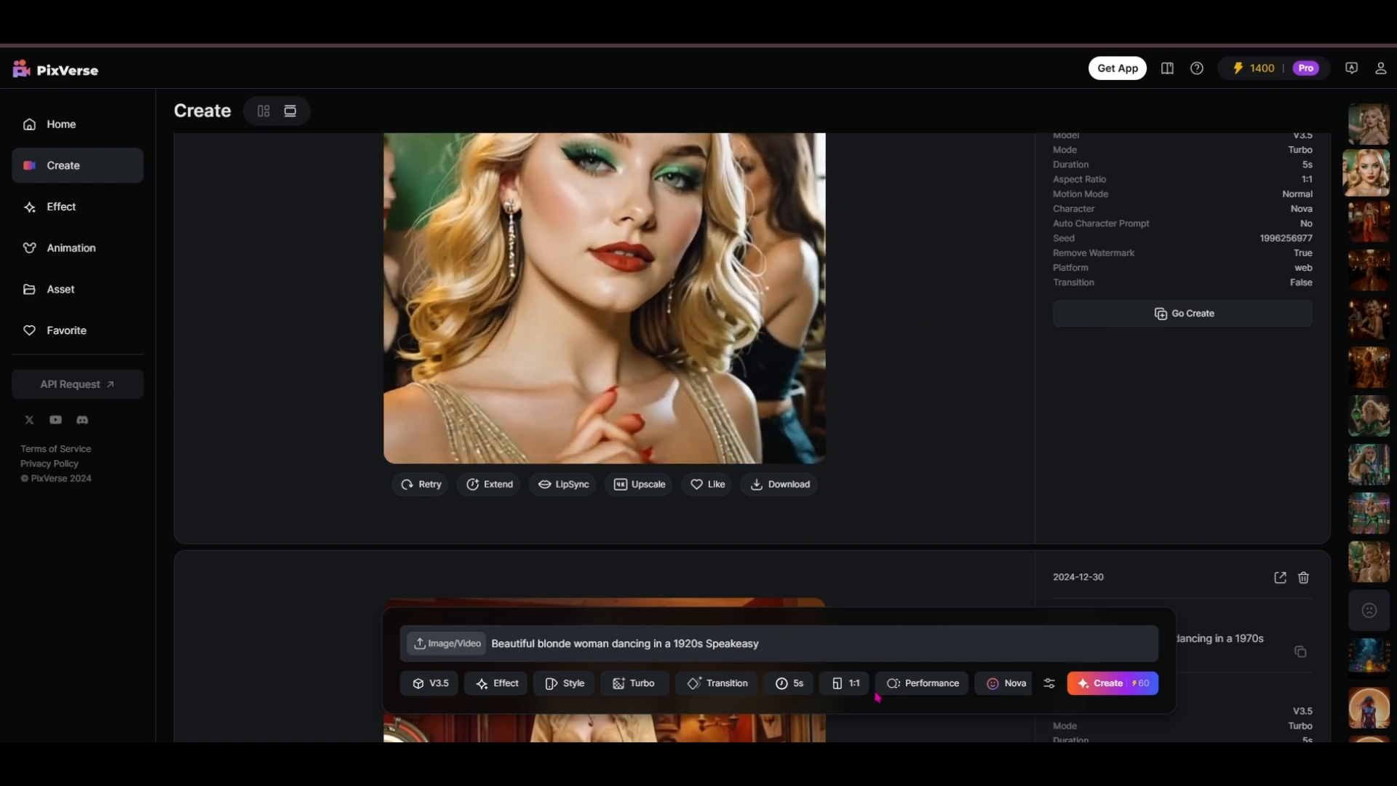
- Switch to PixVerse, change the motion mode to Normal, and generate the video "Beautiful blonde woman dancing in a 1970s disco lounge" with Nova
left_click(902, 684)
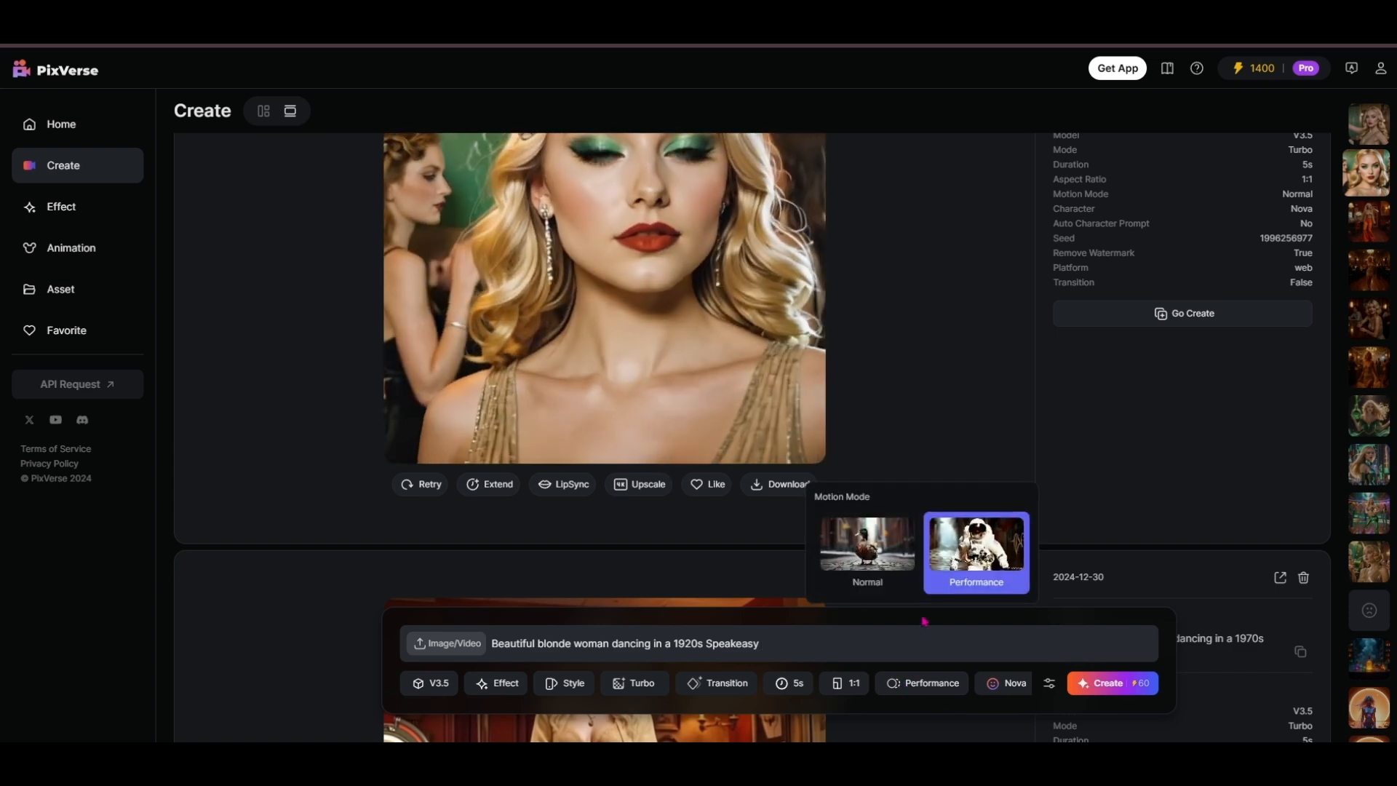
left_click(864, 566)
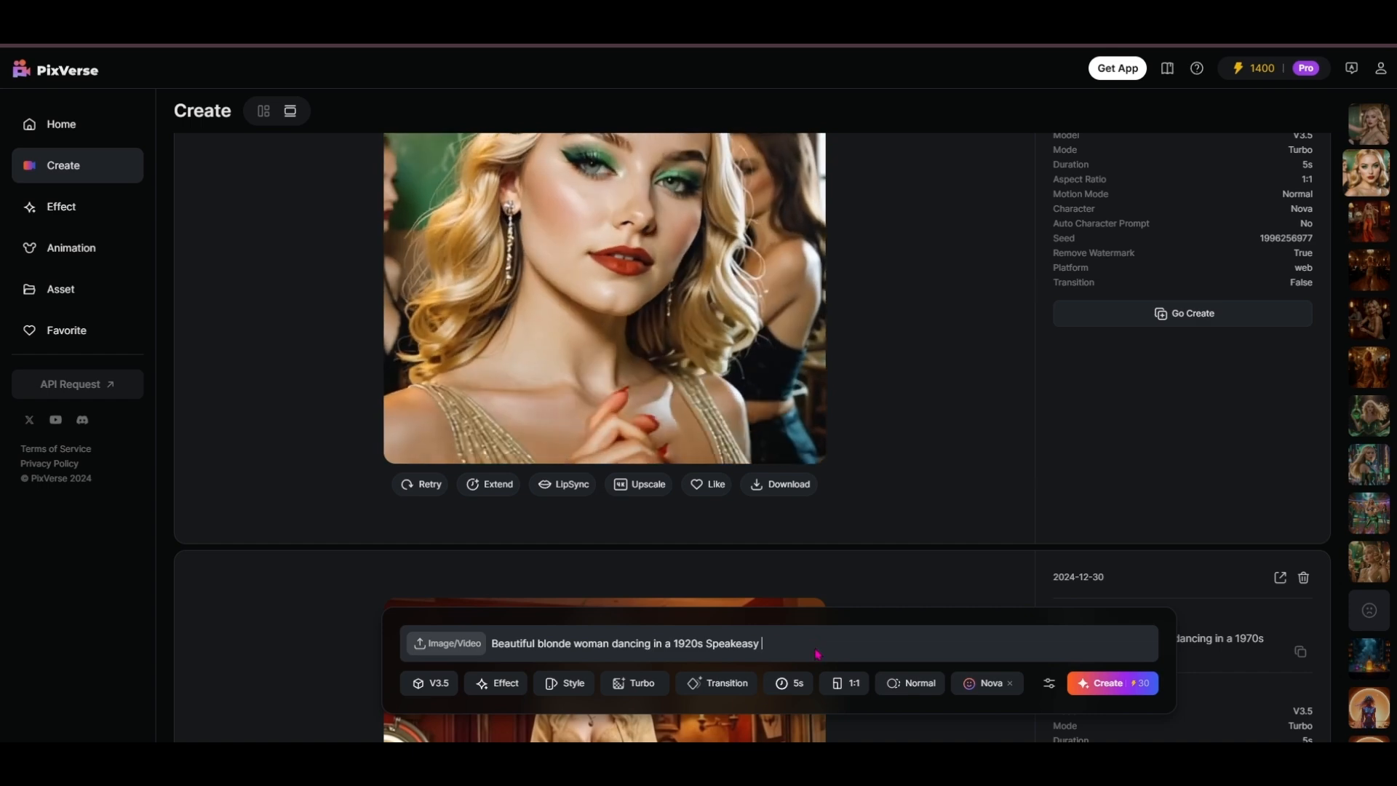
left_click_drag(817, 654, 684, 653)
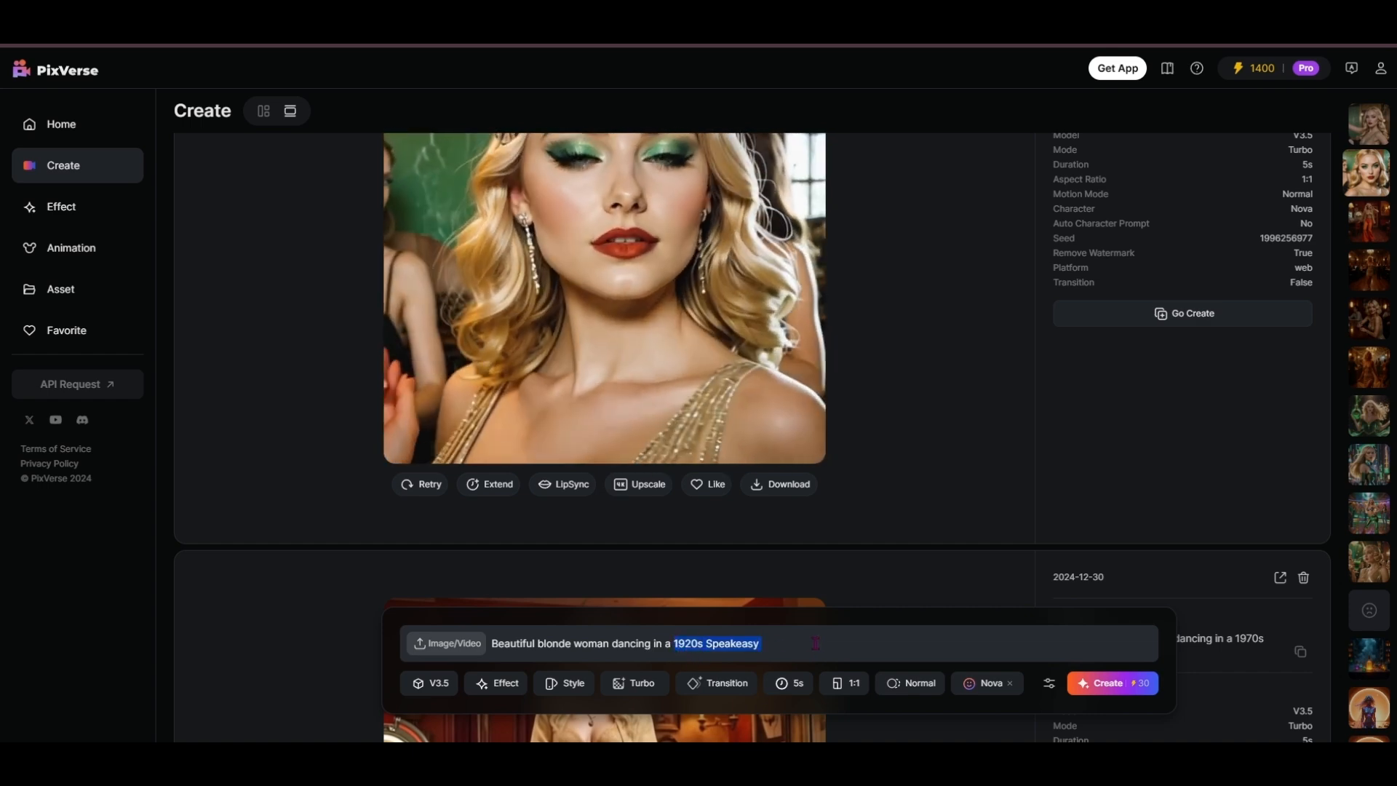
type("197")
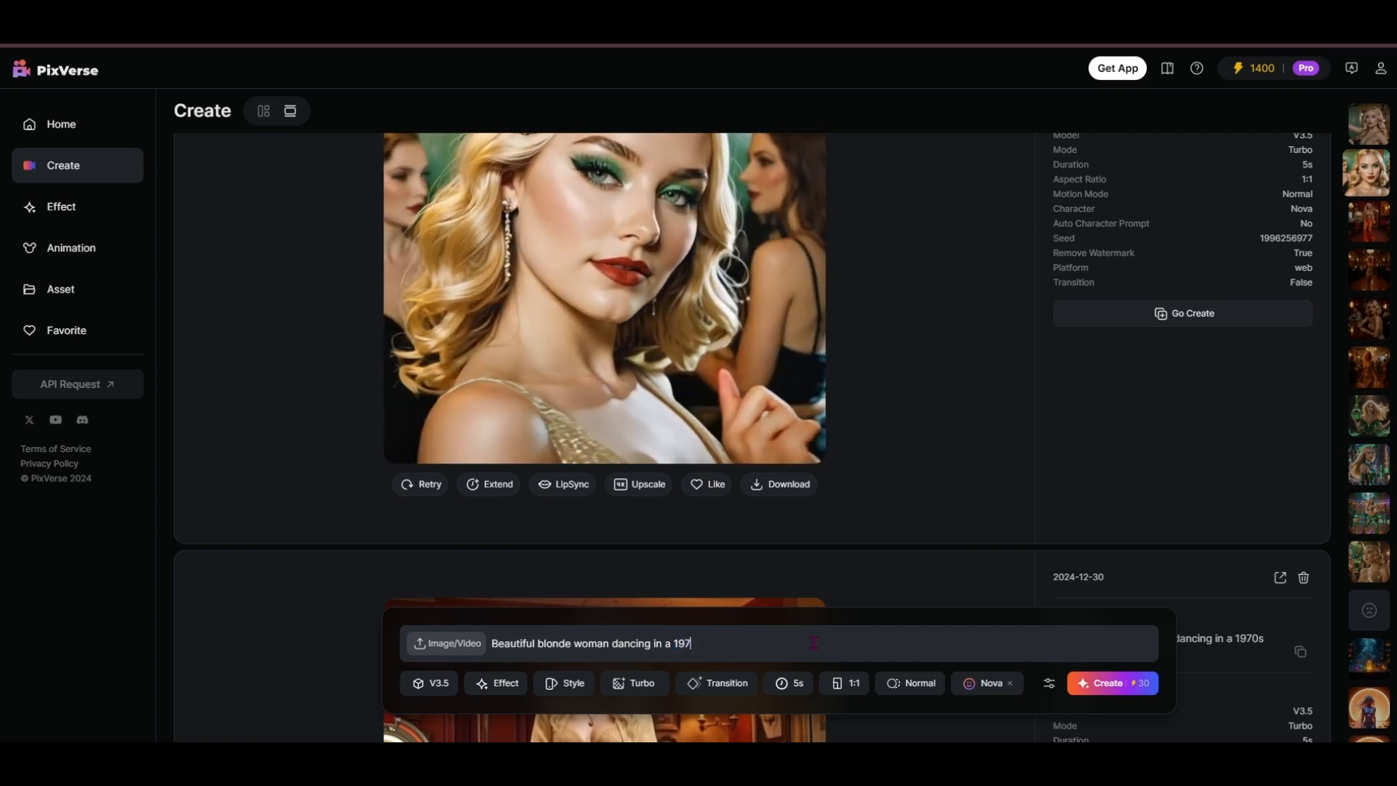
type("0s")
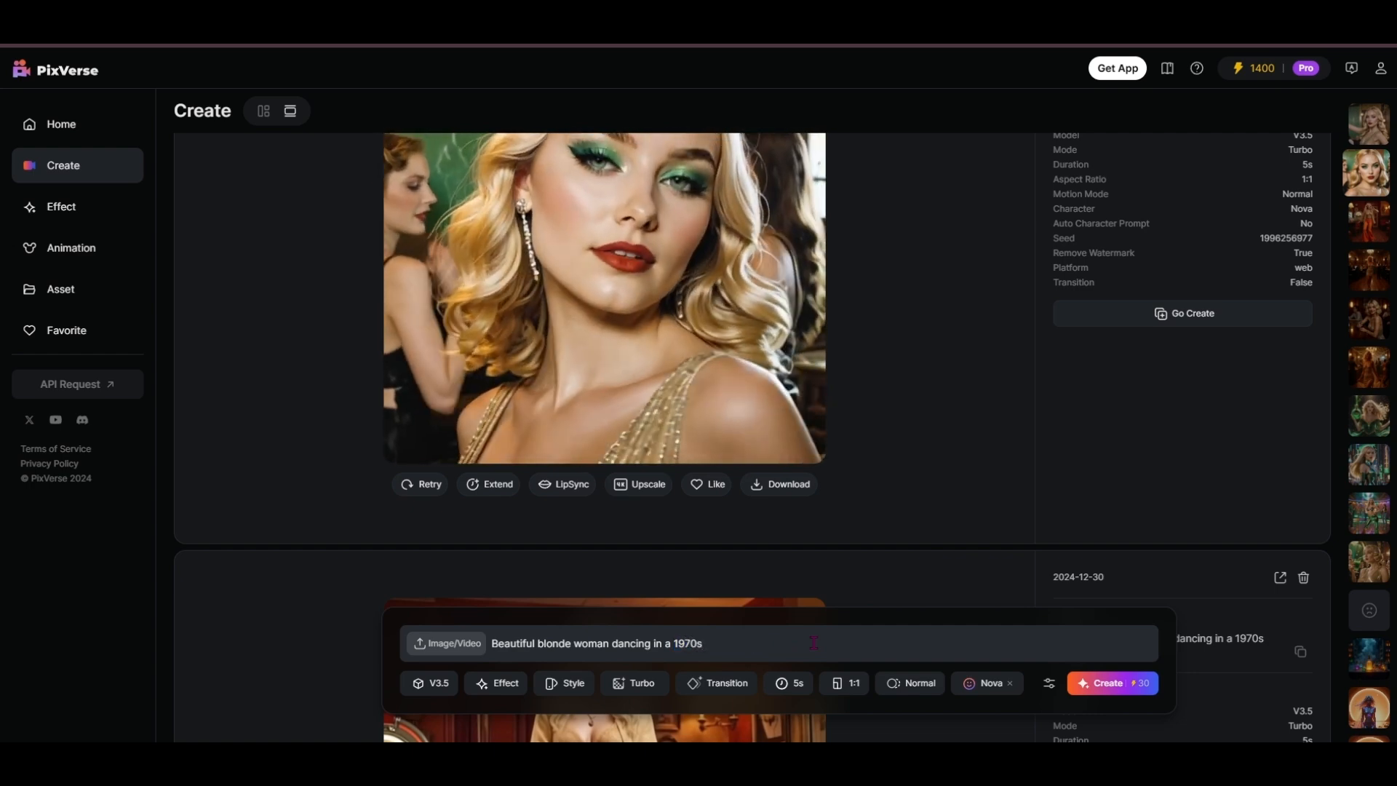
type(" disco lounge")
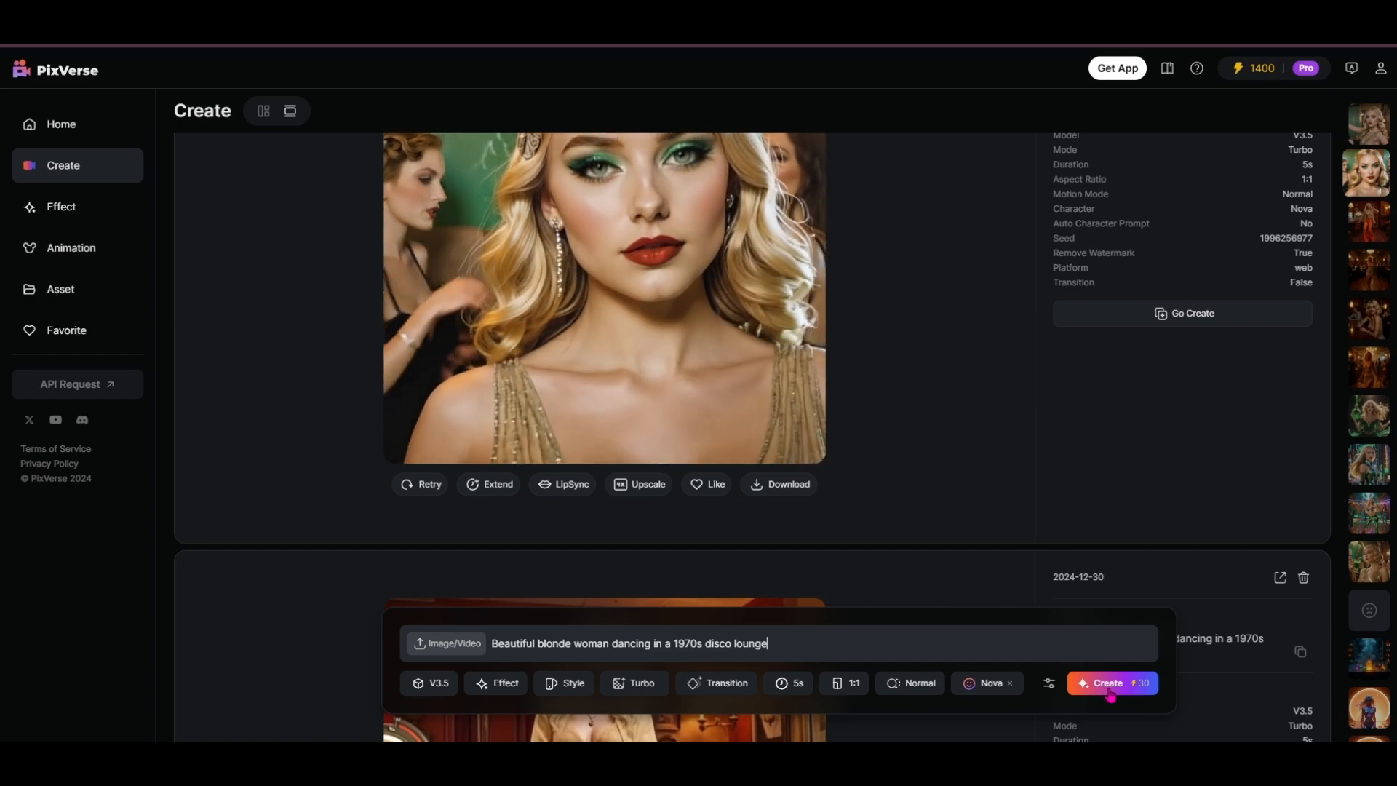
left_click(1111, 691)
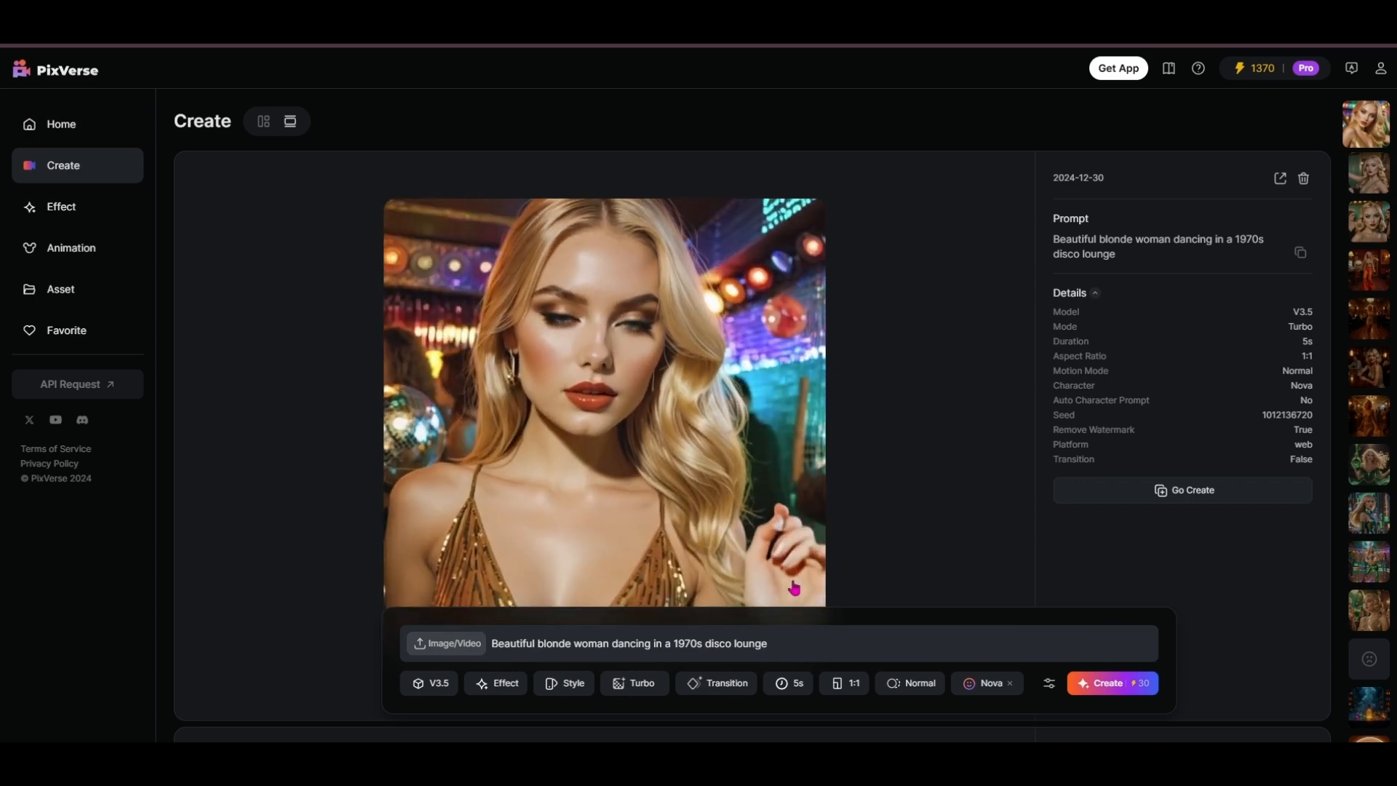
- Download the generated 1970s disco lounge video
scroll(794, 582, "down", 1)
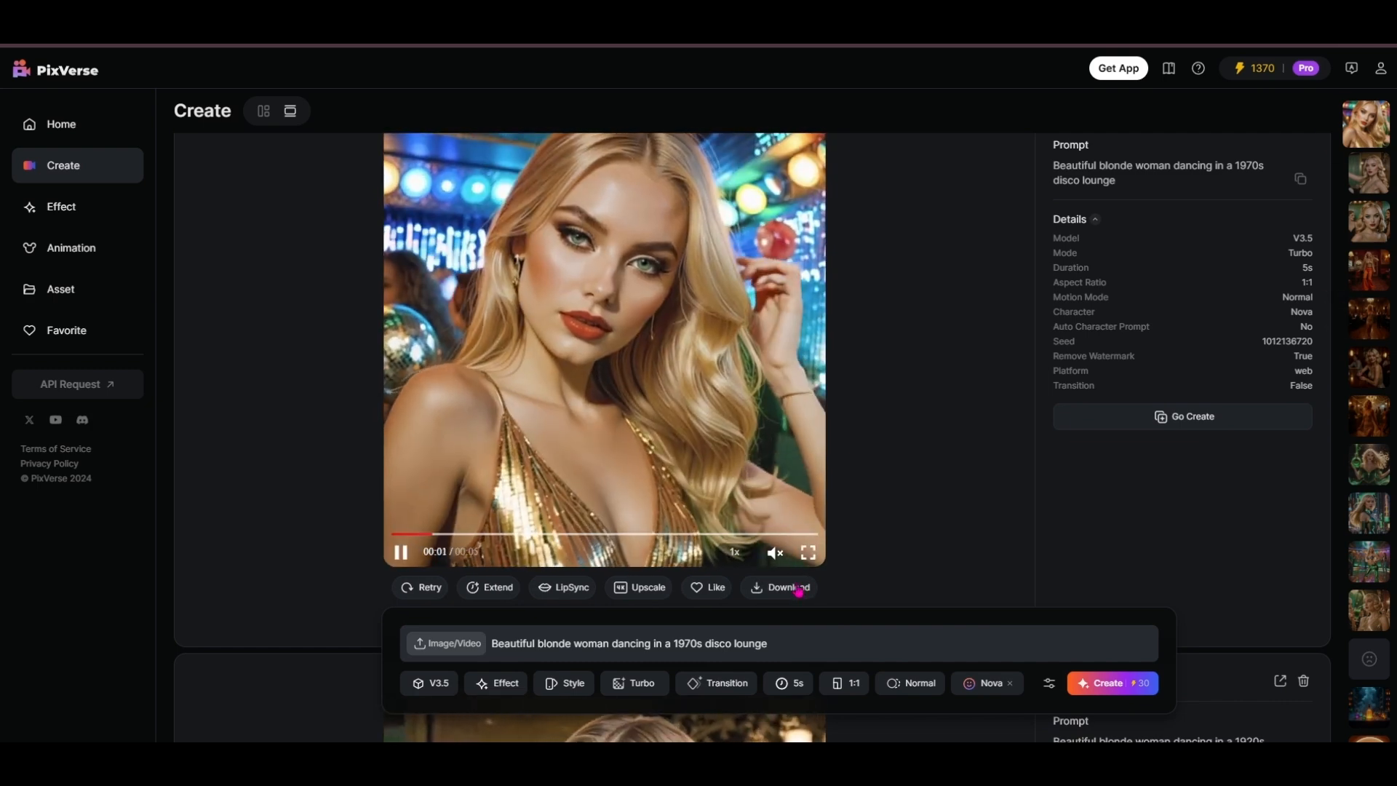
left_click(799, 587)
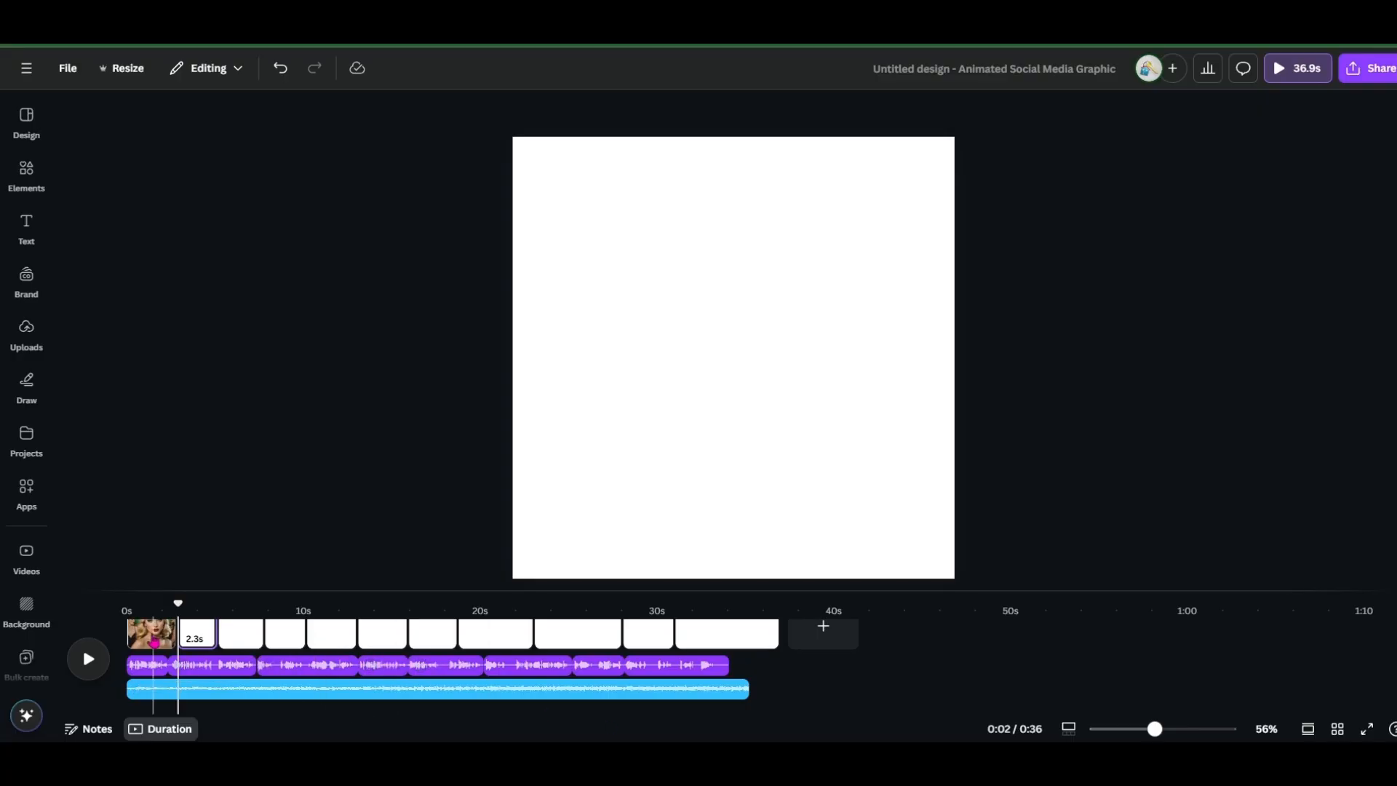
- Switch to Canva and play the soundtrack over the blank pages, returning the playhead to about the 5-second mark
left_click_drag(178, 604, 217, 605)
left_click(90, 664)
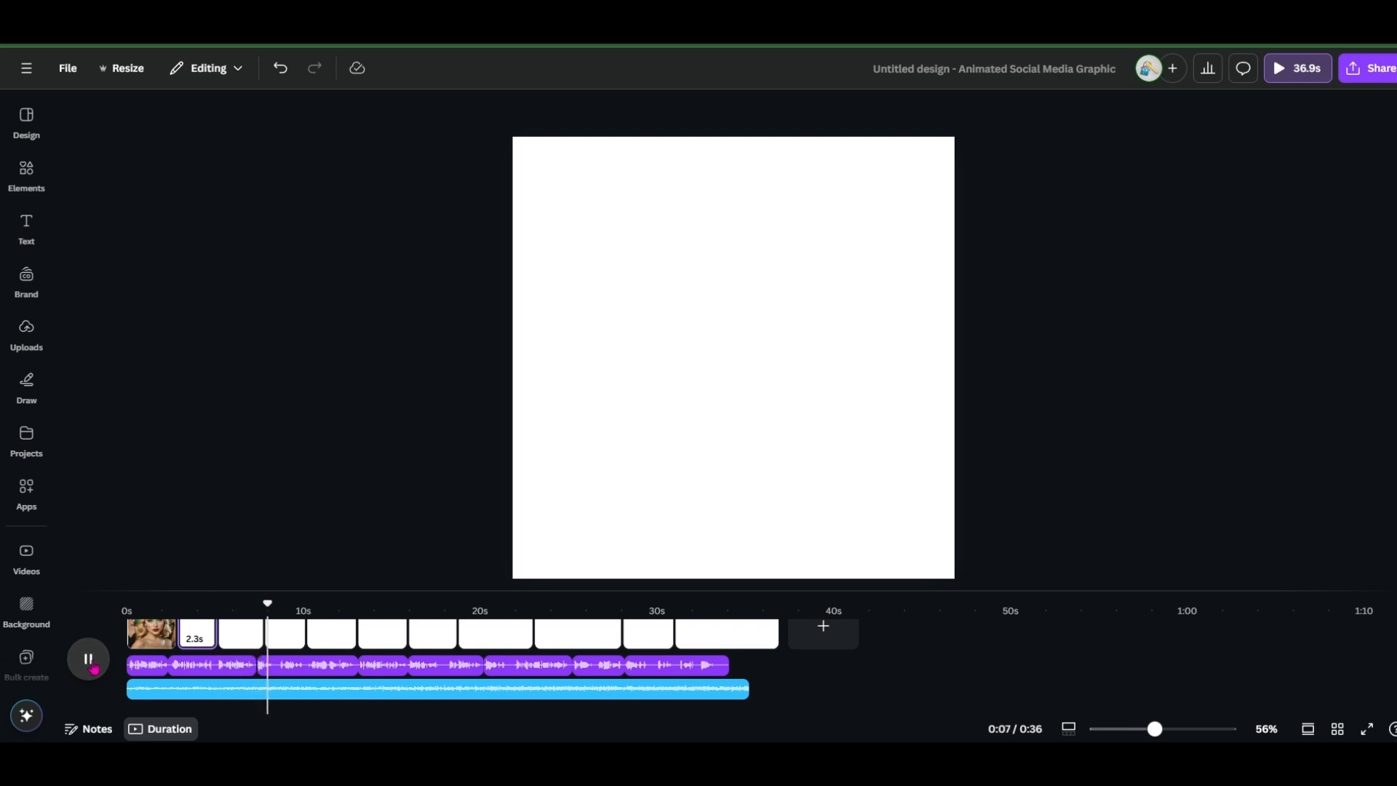
left_click(88, 660)
left_click_drag(270, 602, 217, 602)
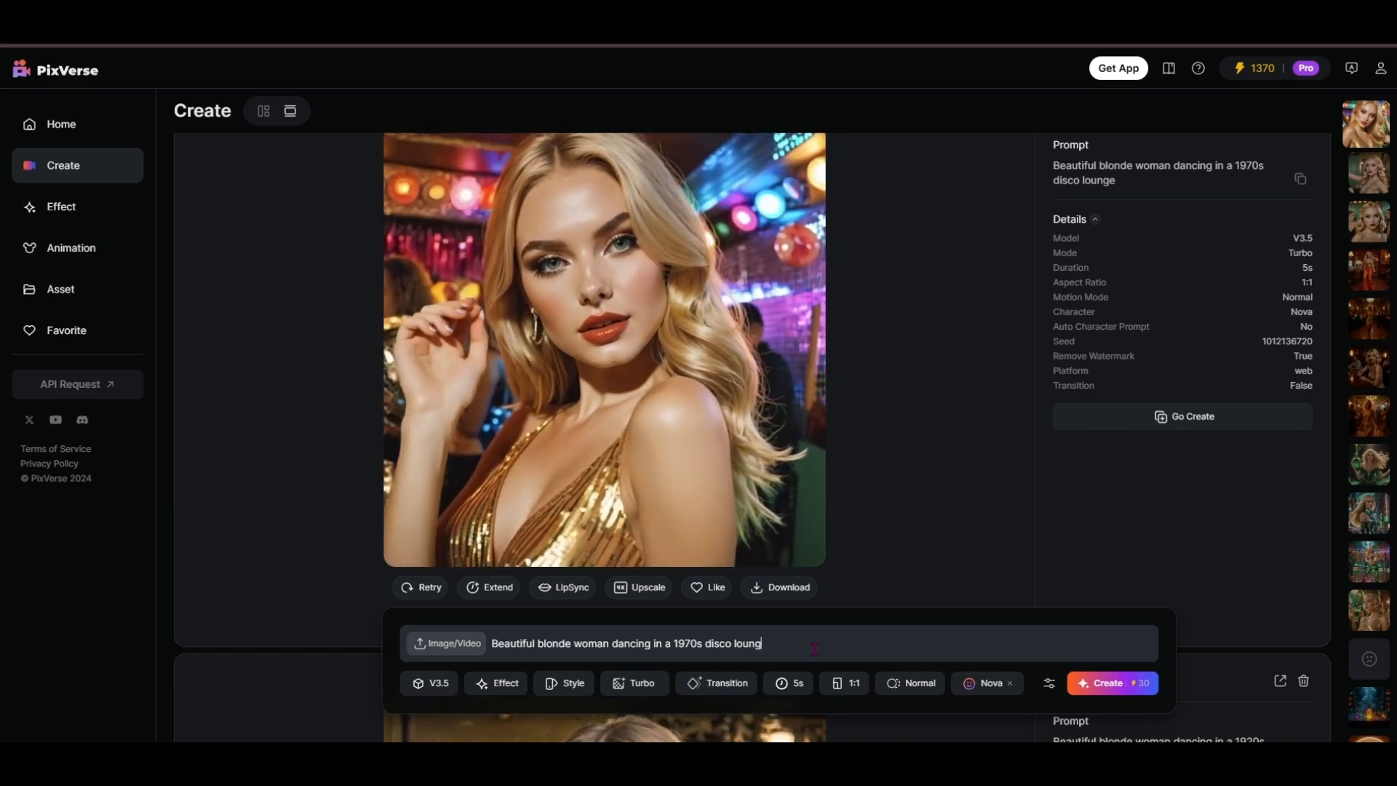
- Switch to PixVerse, generate the Nova video "Beautiful blonde woman dancing in a futuristic 3050s dance club", and review the result
key("BackSpace")
key("BackSpace")
key("BackSpace")
key("BackSpace")
key("BackSpace")
key("BackSpace")
key("BackSpace")
key("BackSpace")
key("BackSpace")
key("BackSpace")
key("BackSpace")
key("BackSpace")
key("BackSpace")
key("BackSpace")
key("BackSpace")
key("BackSpace")
key("BackSpace")
key("BackSpace")
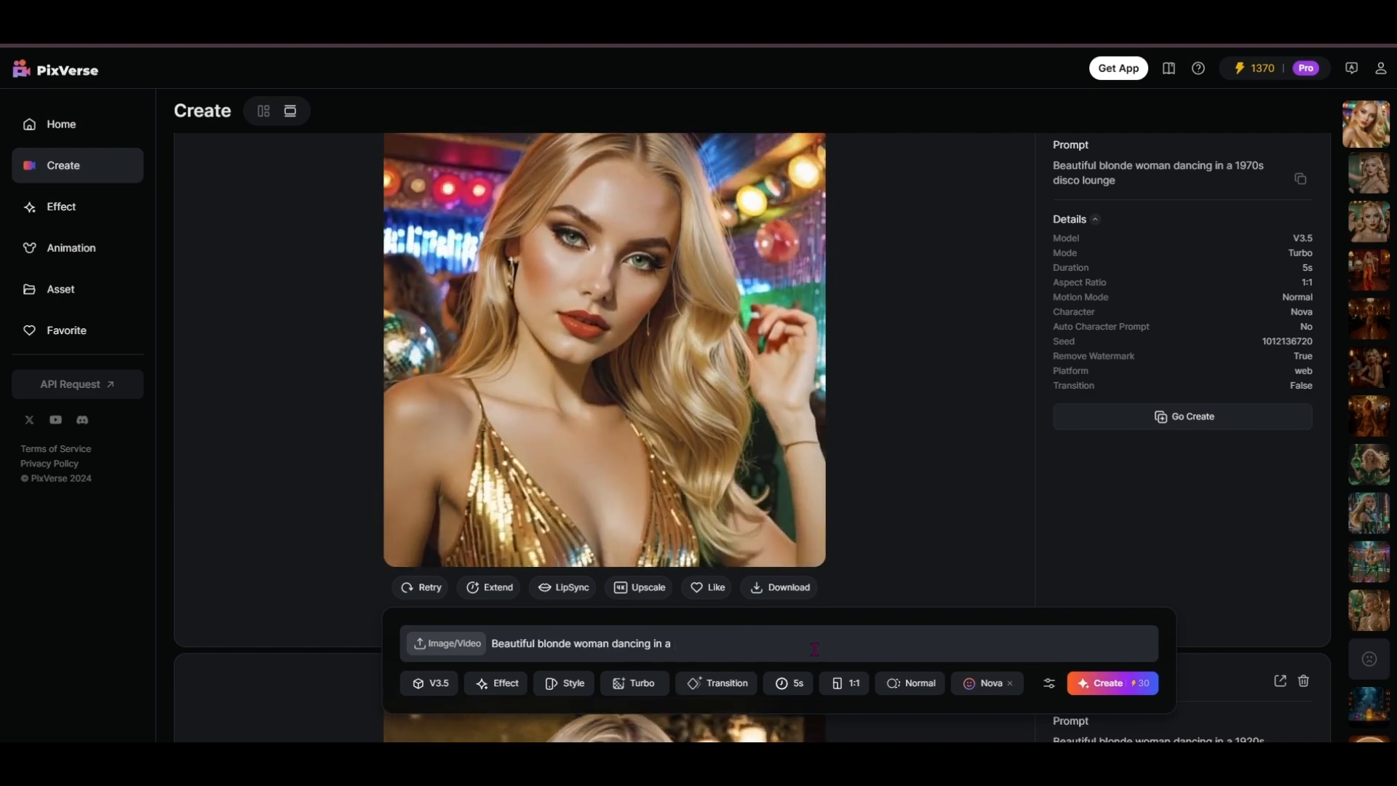
type("3050s dance club")
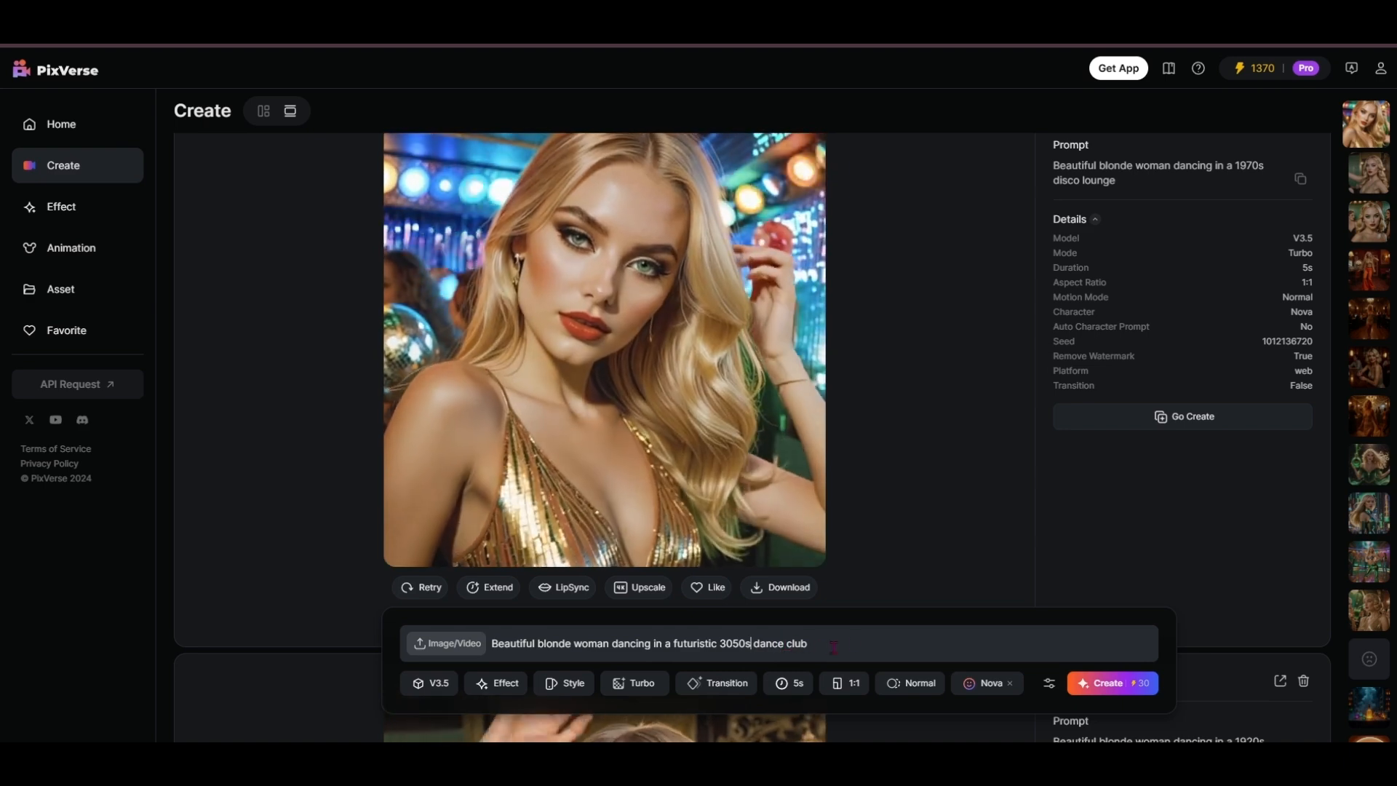
left_click(1110, 686)
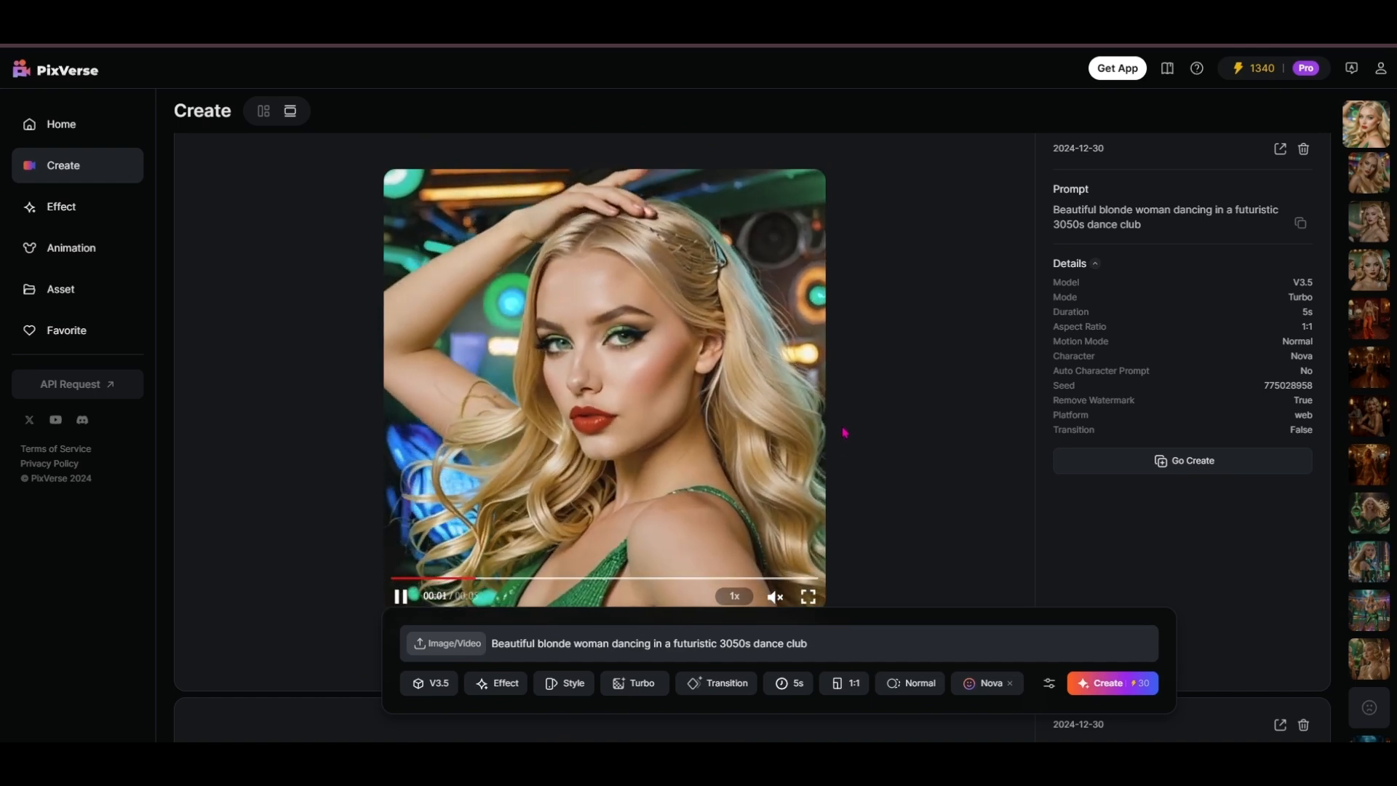
scroll(844, 433, "down", 1)
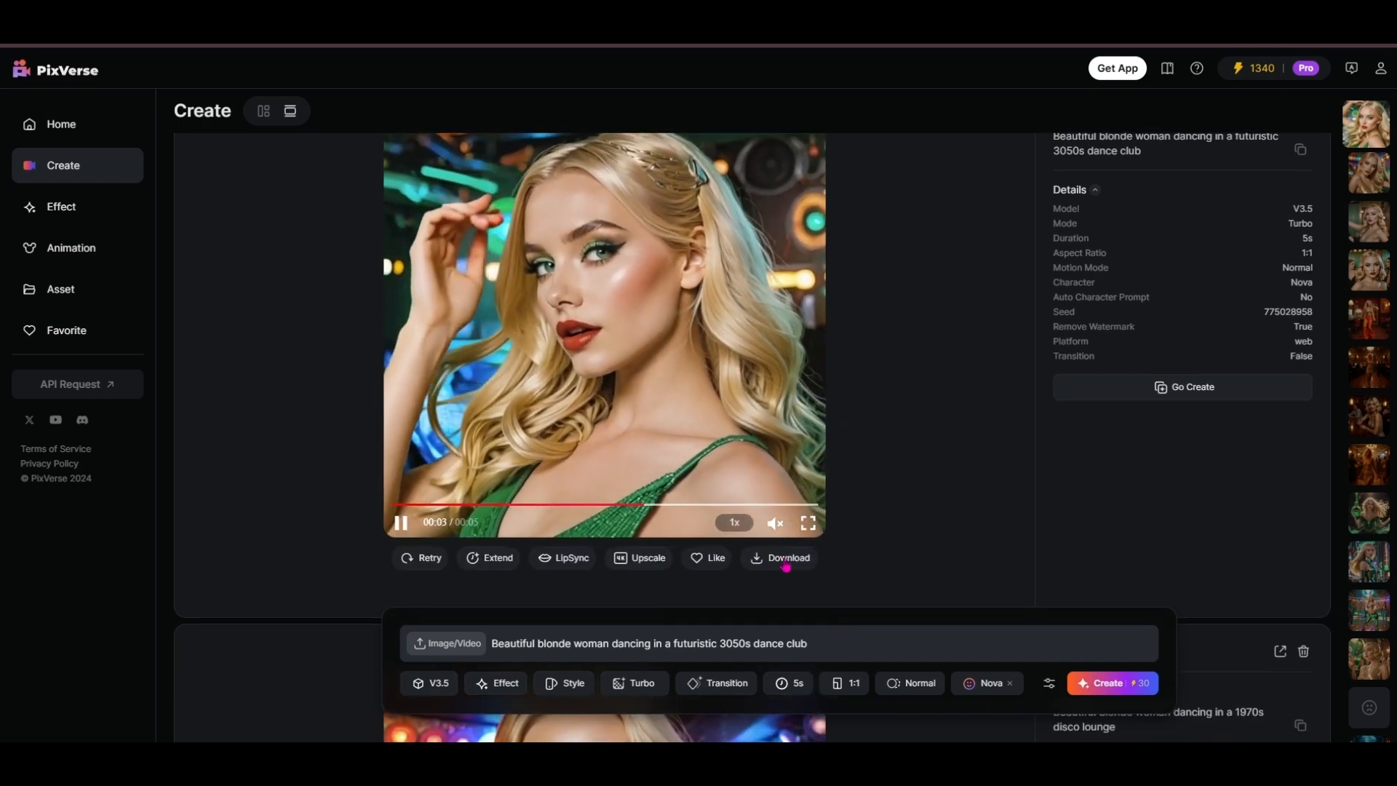
scroll(844, 638, "up", 1)
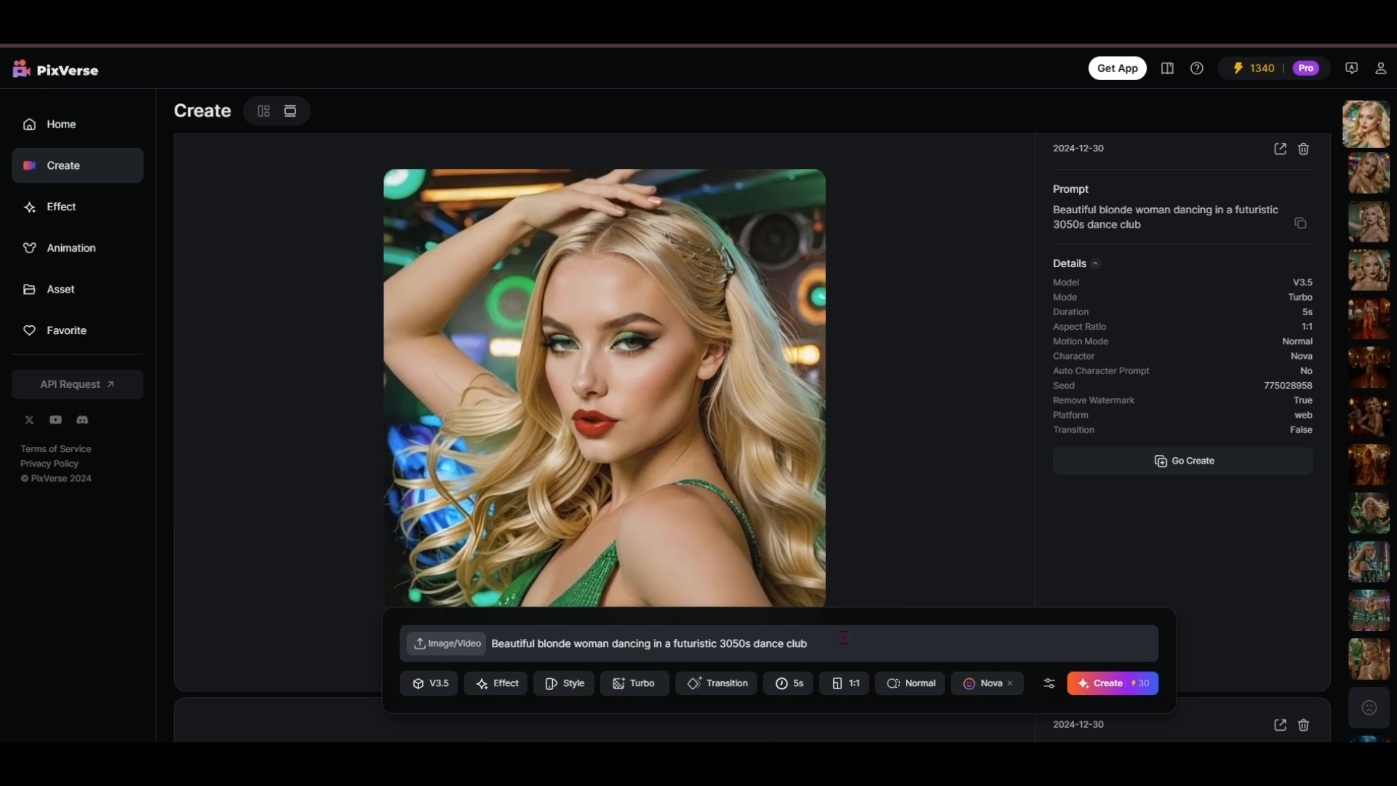
- Without Nova, generate "a product shot of multiple glass bottles with the label 'CHRONOS EXLIXIR' on them, each one has a vibrant color bubbling liquid inside"
left_click(1012, 688)
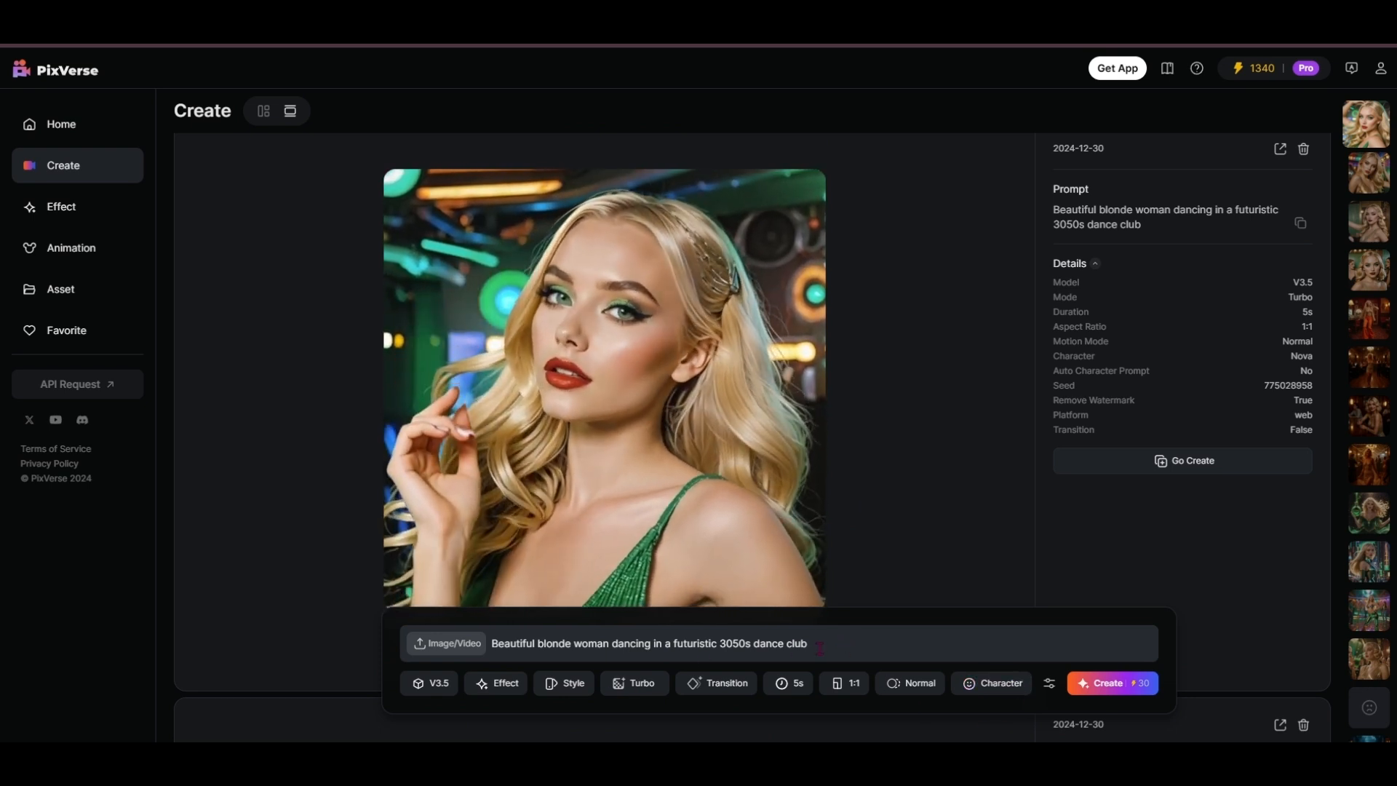
left_click_drag(810, 644, 489, 648)
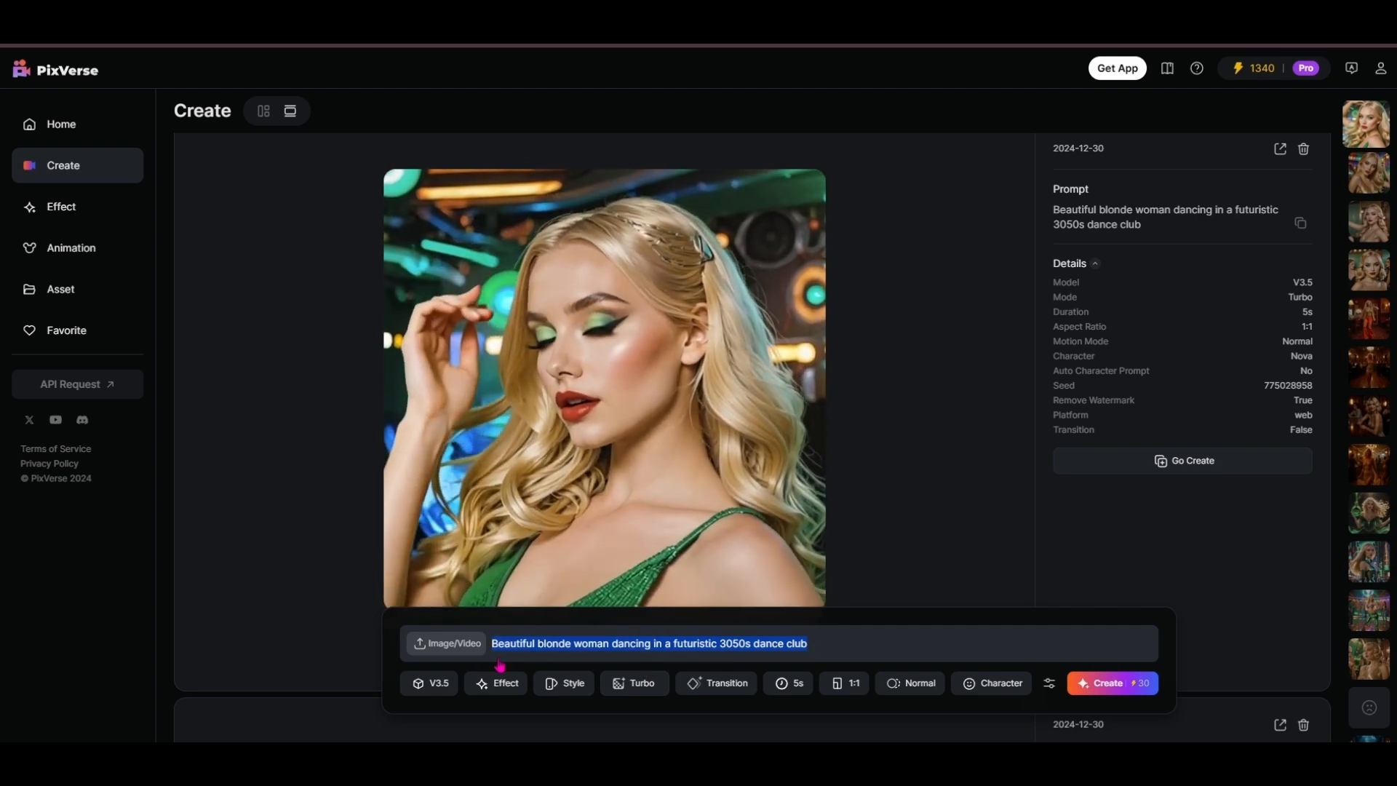
type("a product shot of multiple glass bottles with the label 'CHRONOS EXLIXIR' on them, each one has a vibrant color bubbling liquid inside")
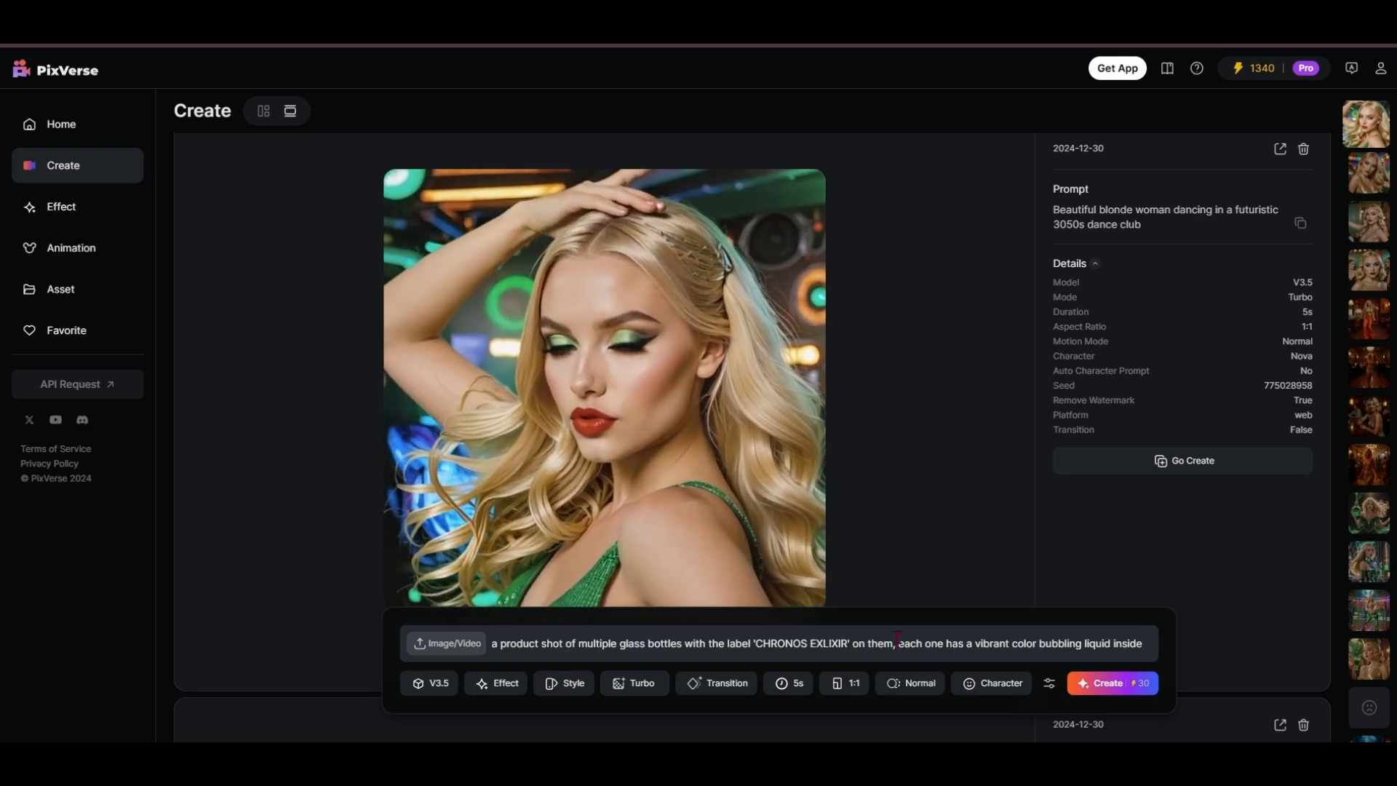
left_click(1112, 687)
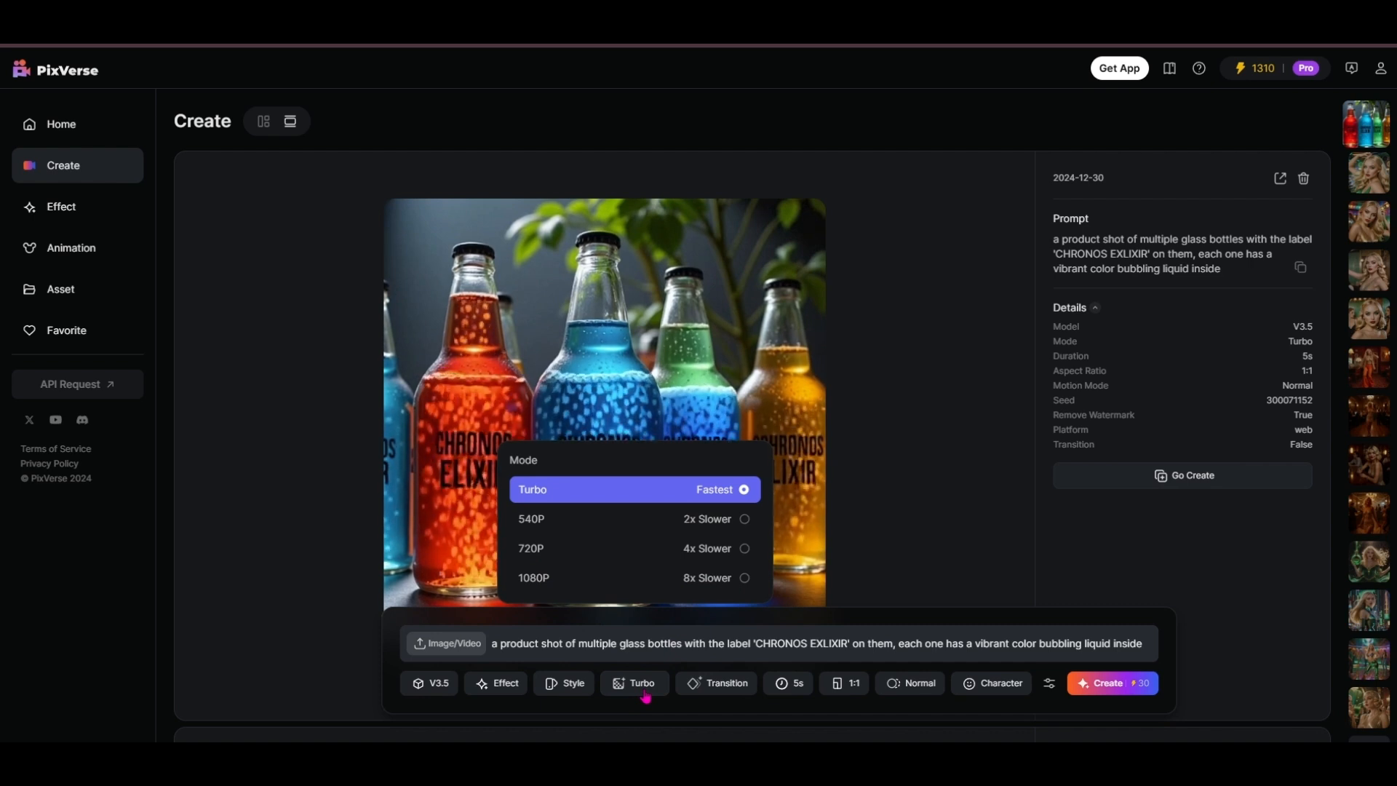
- Change the mode to 1080P and generate the glass bottle product shot again from the same prompt
left_click(625, 579)
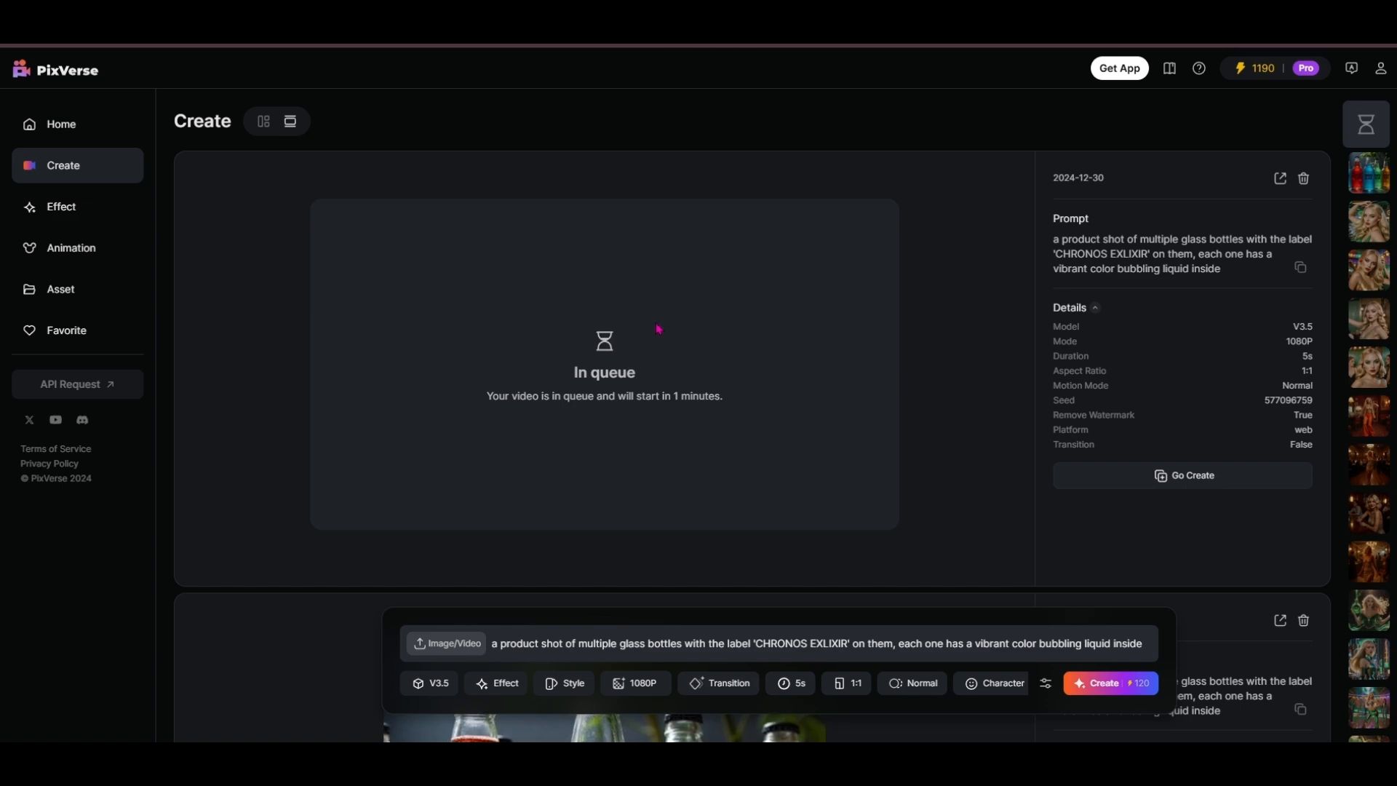
- Browse the past week's generated videos in the asset library down to the oldest ones
left_click(65, 289)
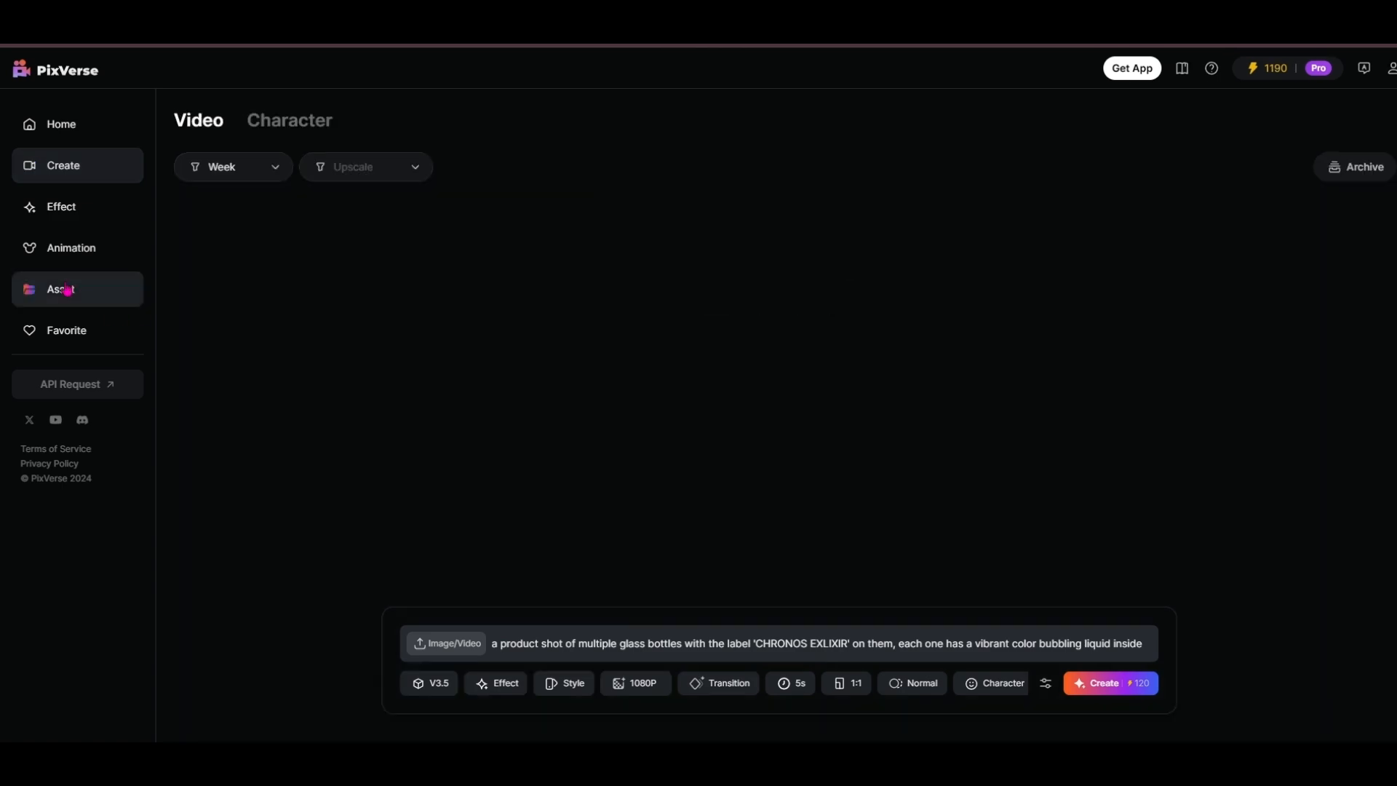
mouse_move(918, 361)
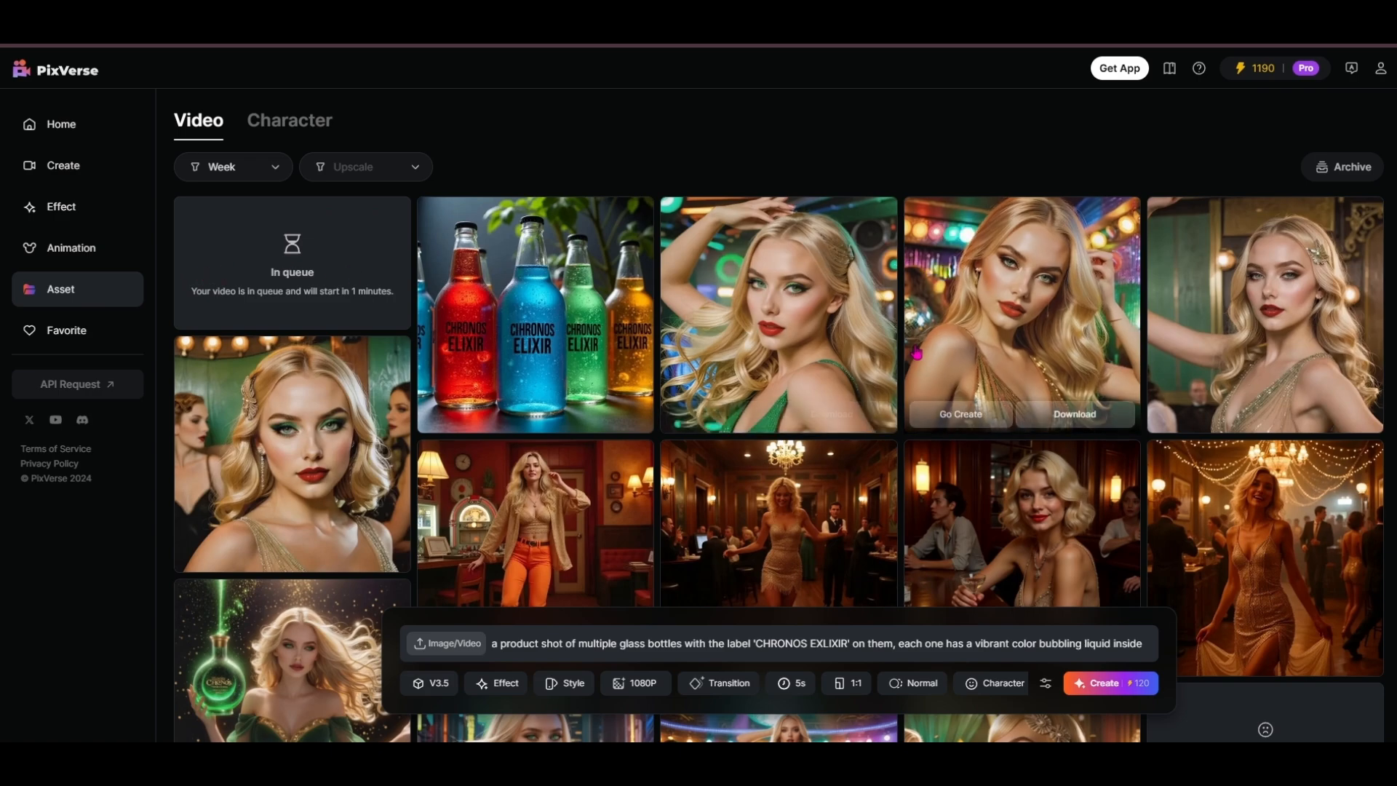
scroll(918, 361, "down", 15)
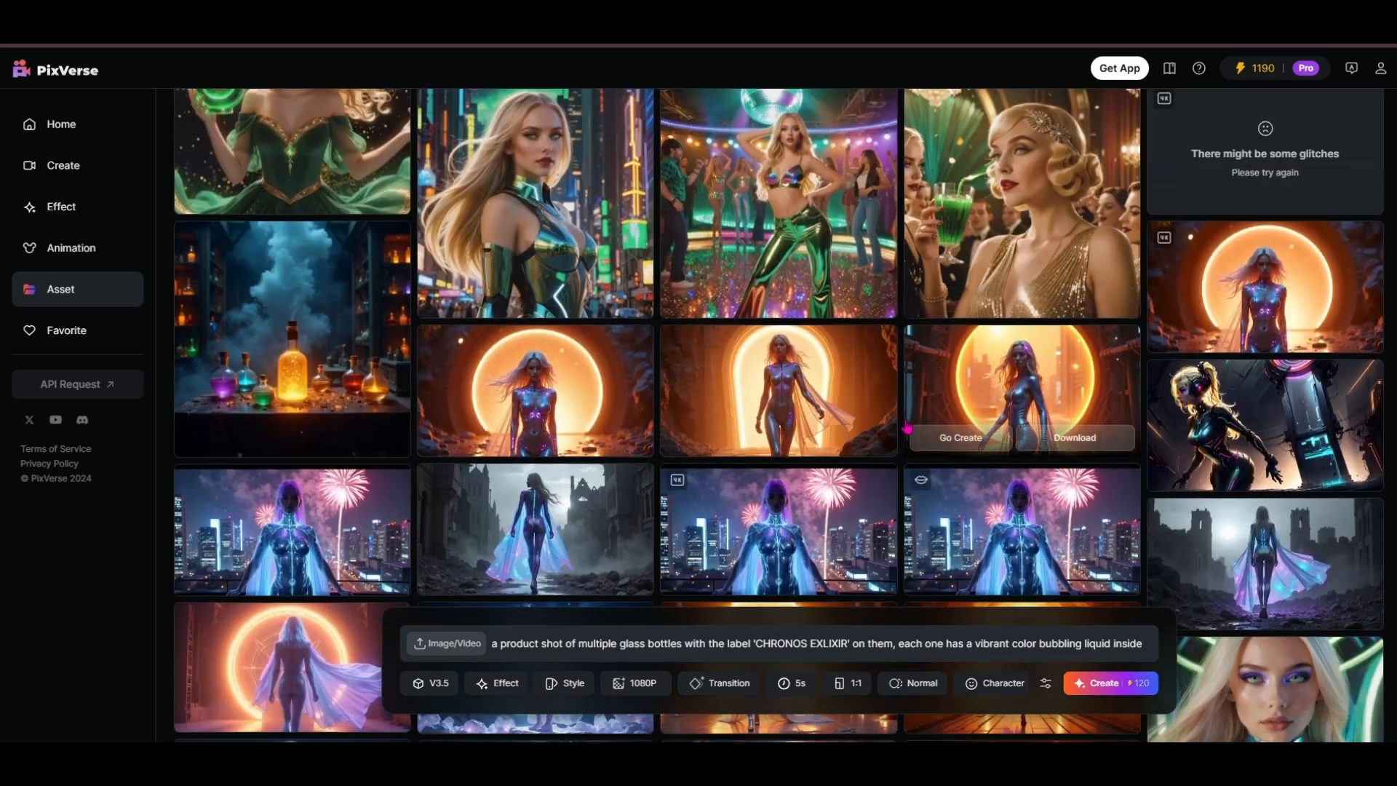
scroll(909, 427, "down", 12)
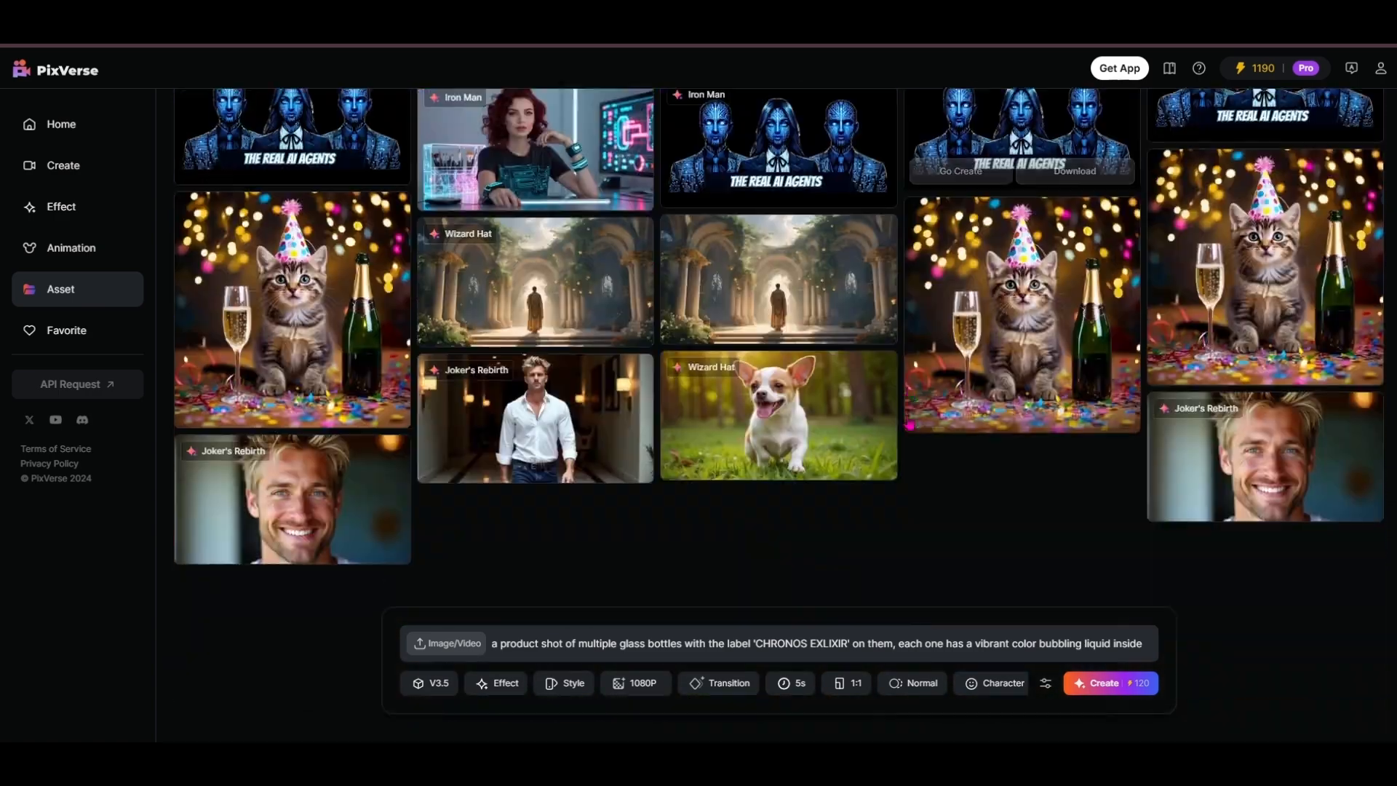
scroll(910, 424, "down", 1)
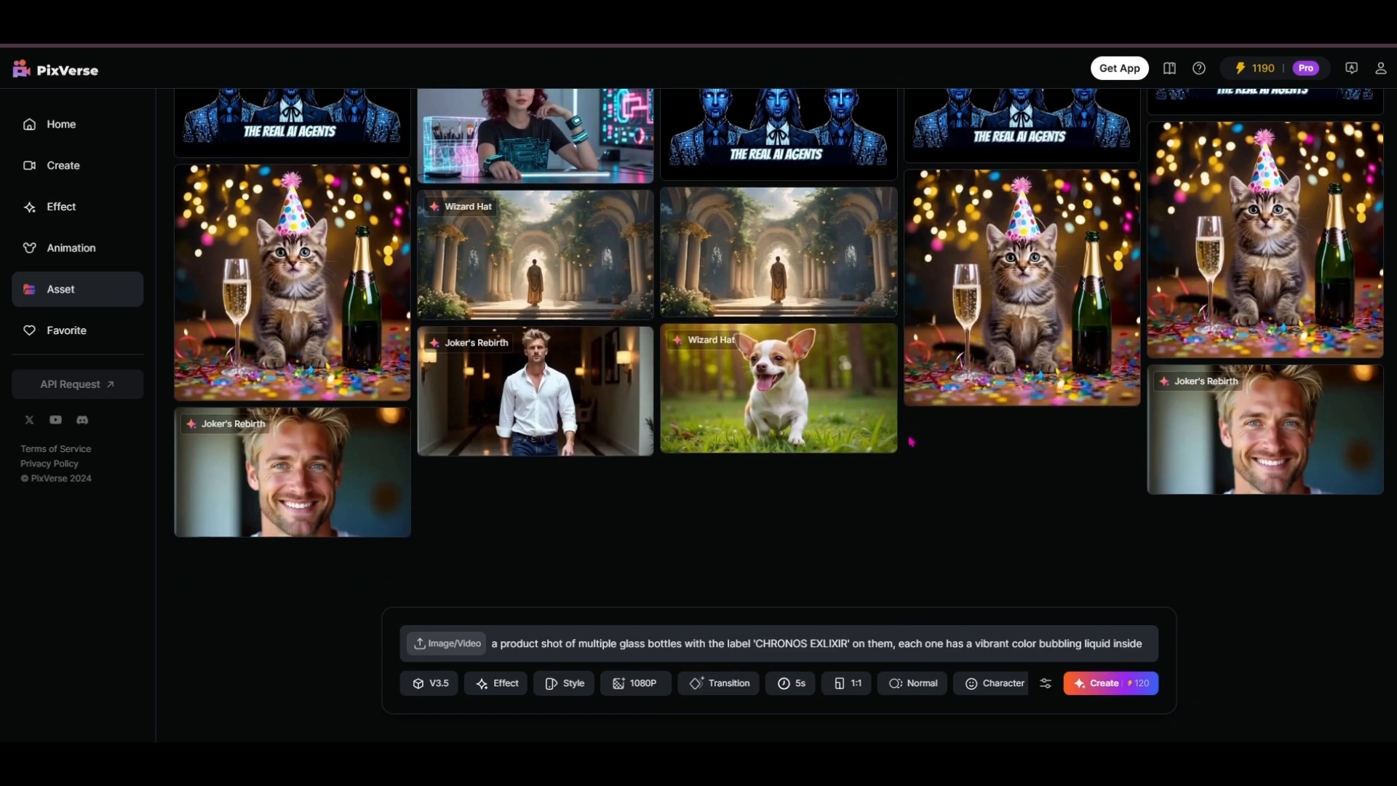
- Look through the available video effects and open the chihuahua video made with the Wizard Hat effect
left_click(505, 688)
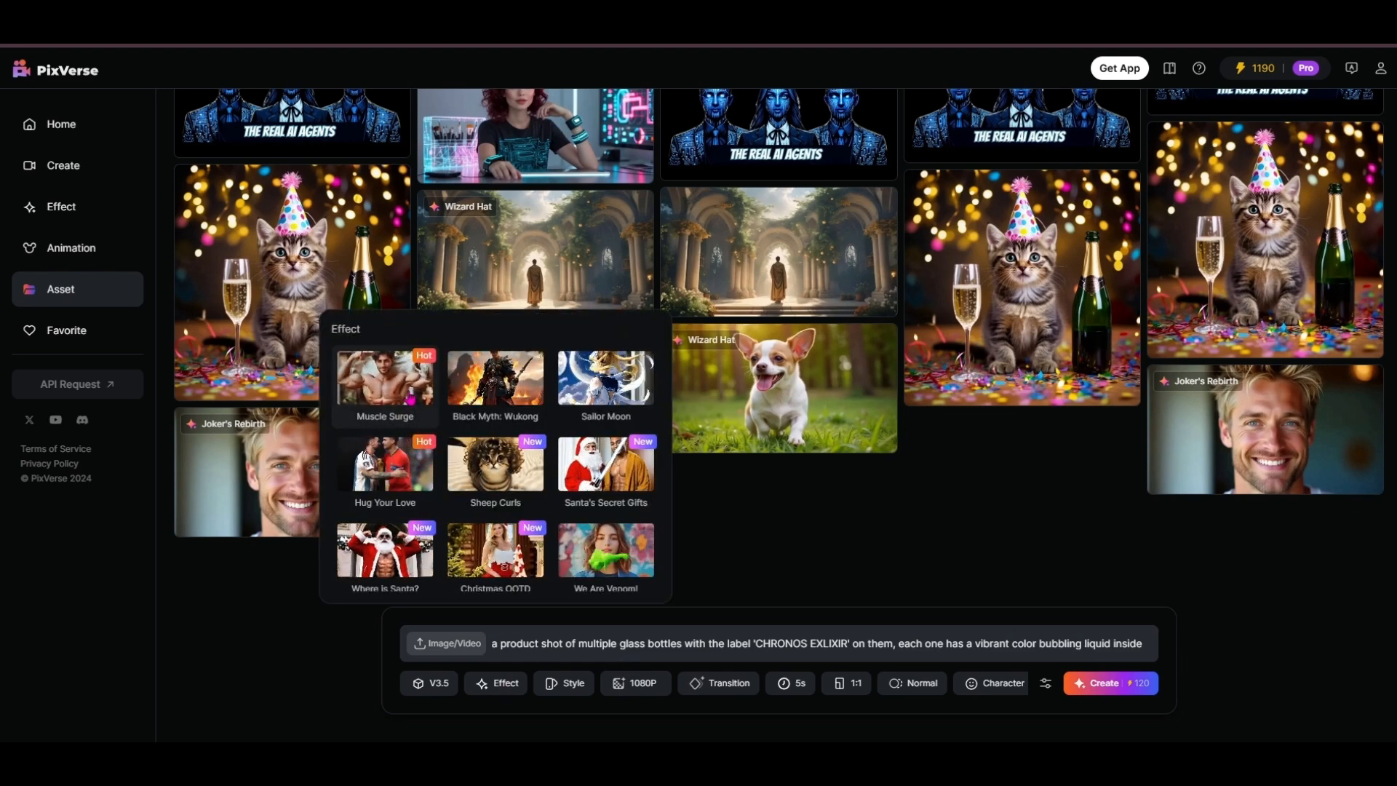
scroll(497, 409, "down", 2)
scroll(497, 410, "down", 2)
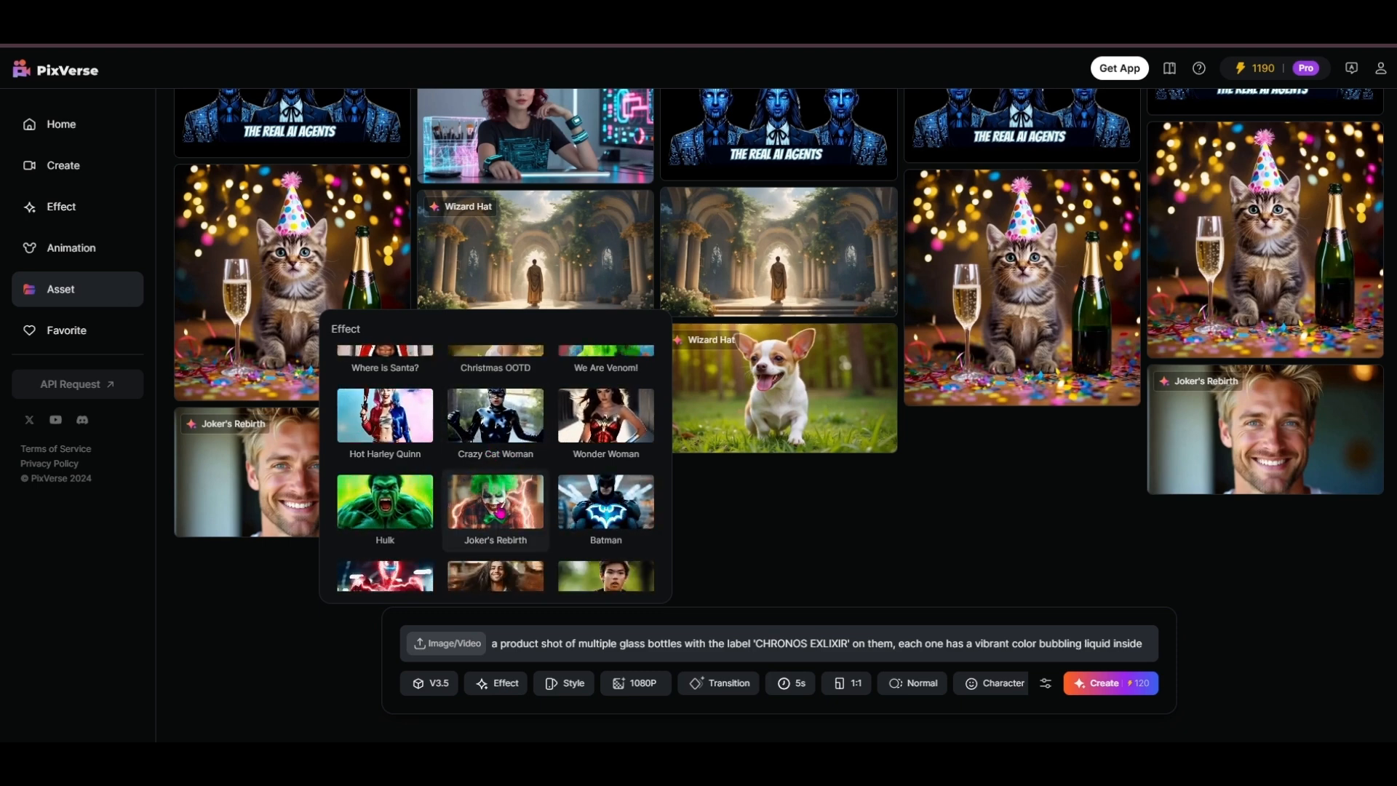
scroll(502, 502, "down", 3)
scroll(505, 497, "down", 3)
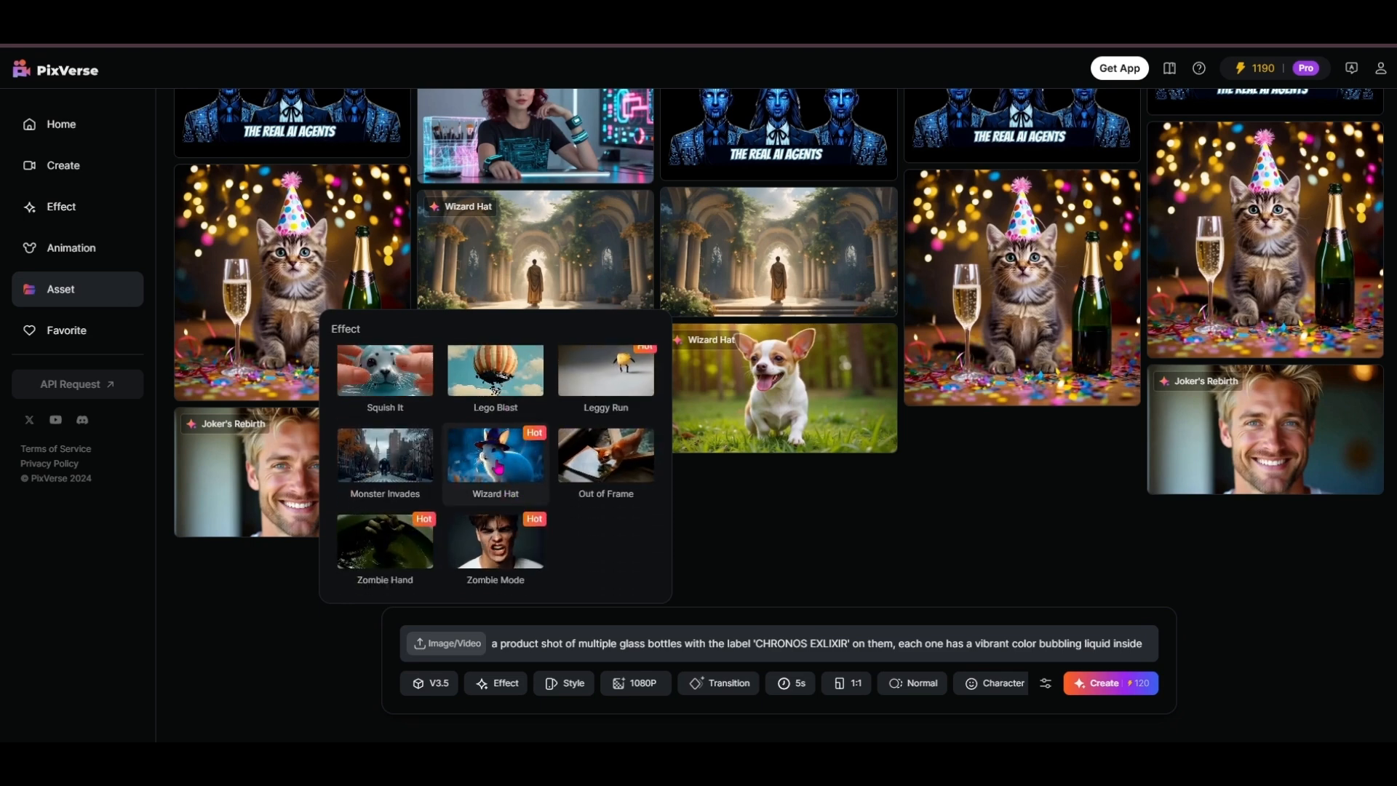
left_click(691, 496)
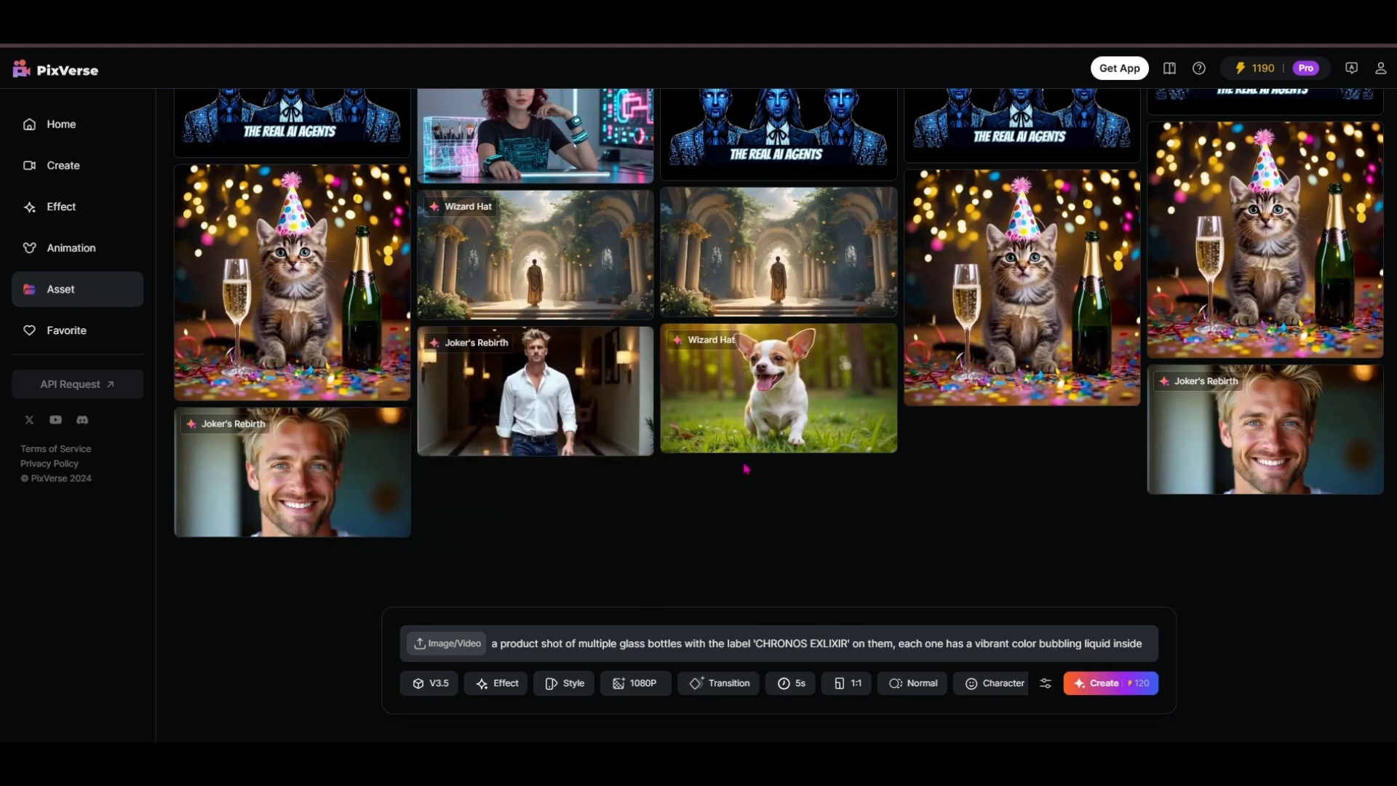
mouse_move(775, 371)
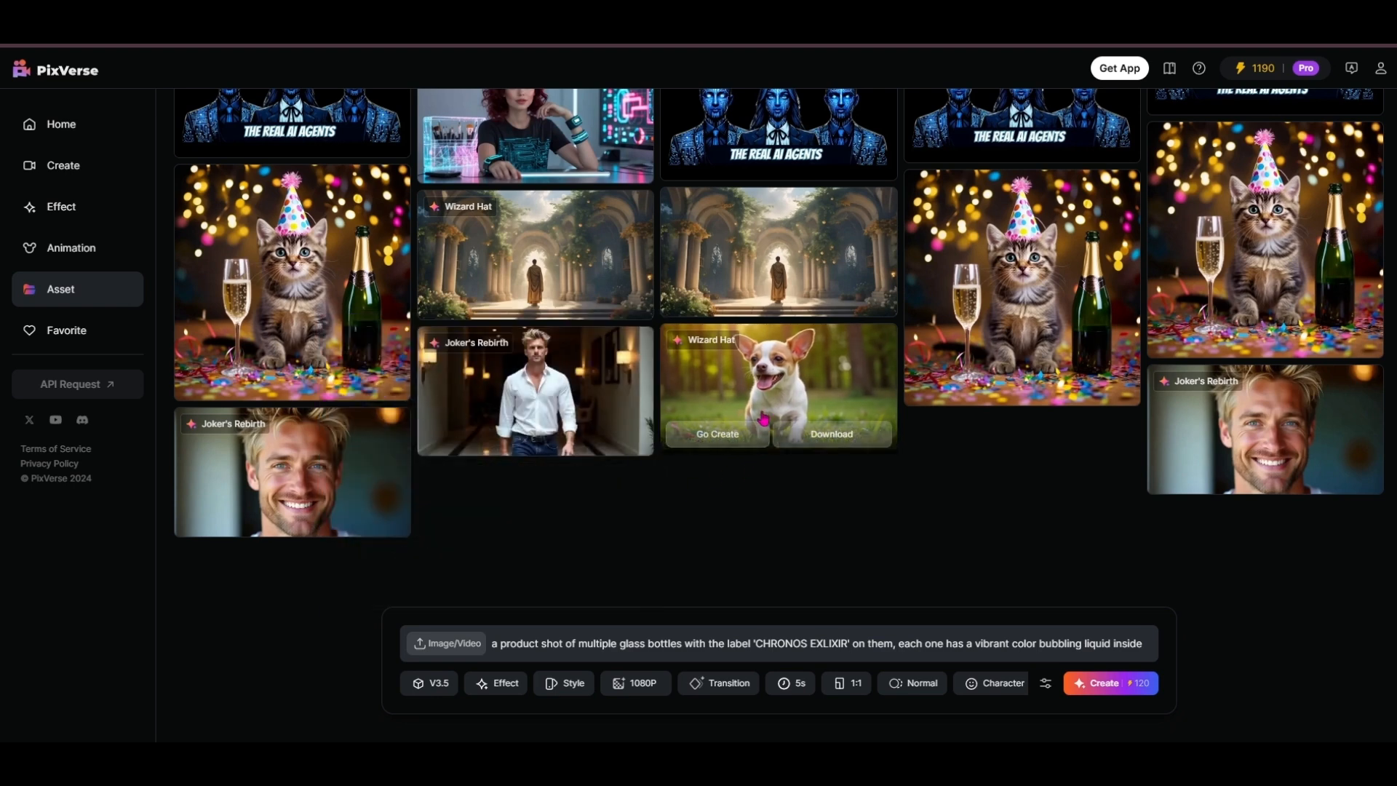
left_click(781, 375)
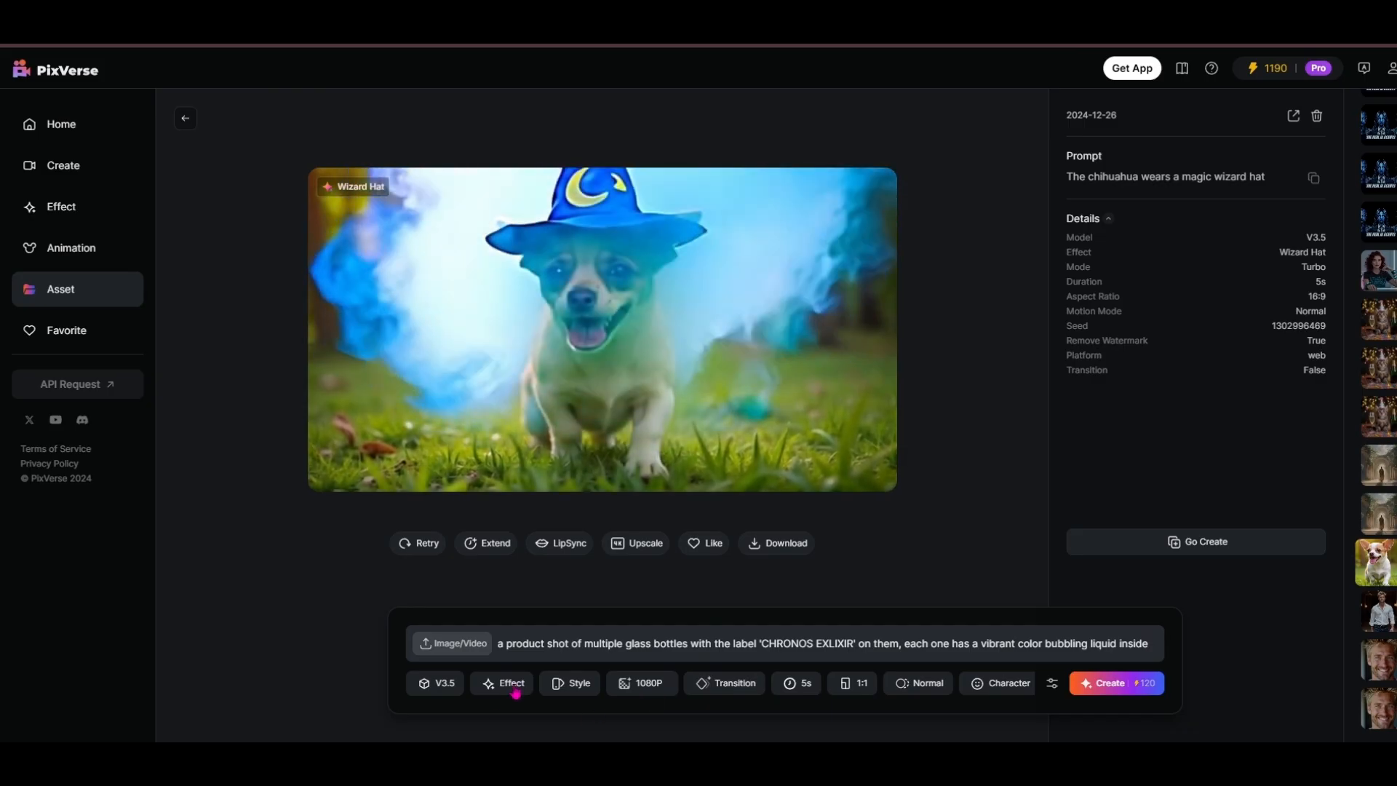
- Generate a Turbo mode video with the Wizard Hat effect and the prompt "The kitten wears a magic wizard hat"
left_click(509, 682)
left_click(502, 455)
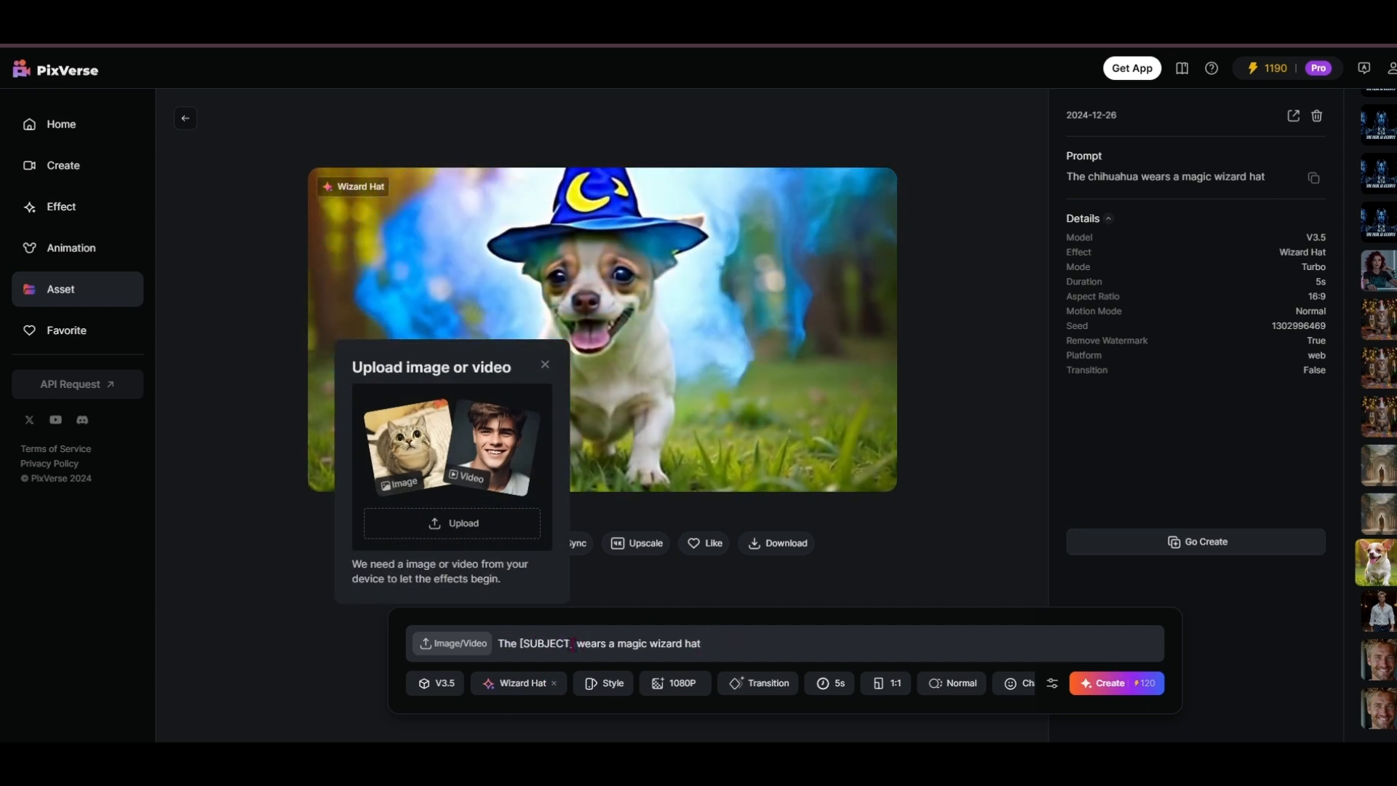
double_click(572, 643)
left_click_drag(517, 642, 523, 642)
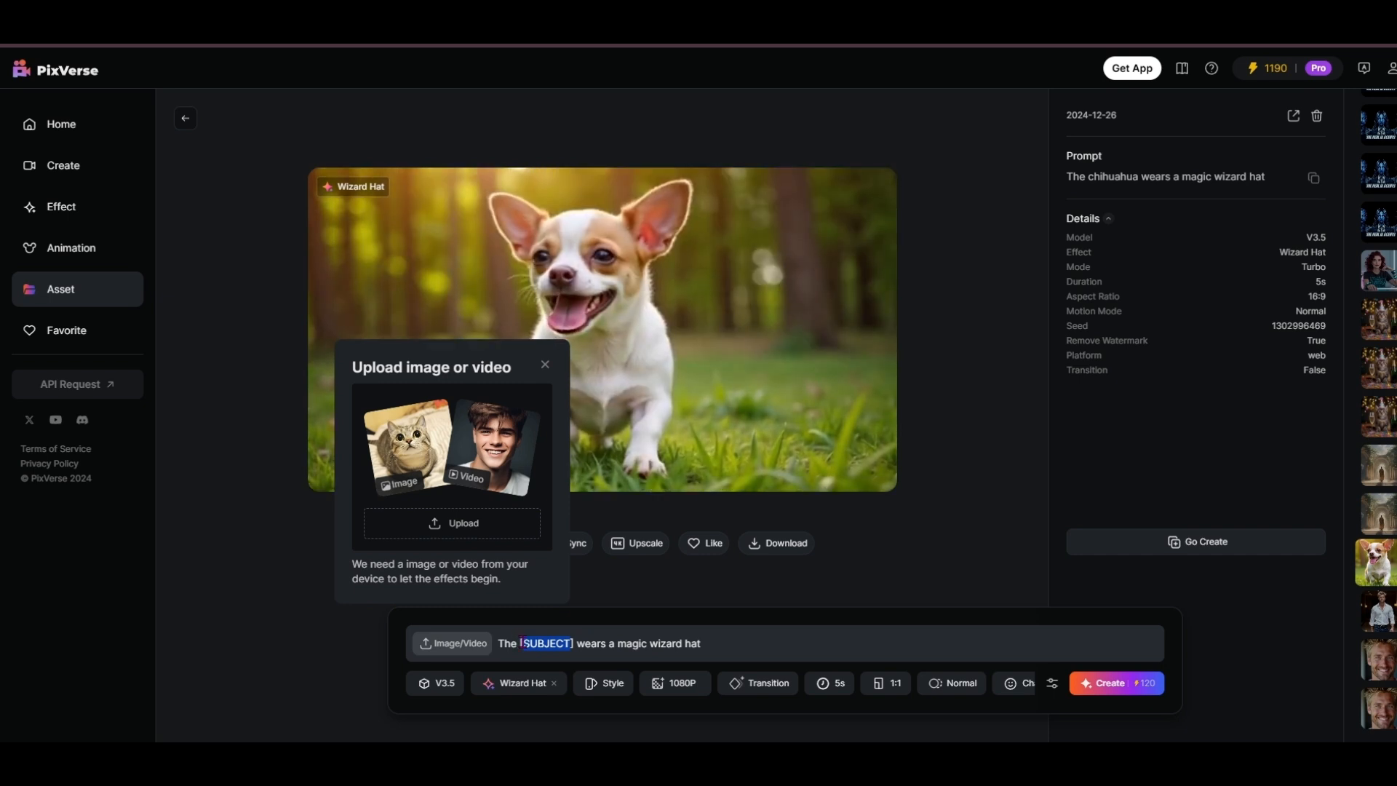
left_click(661, 591)
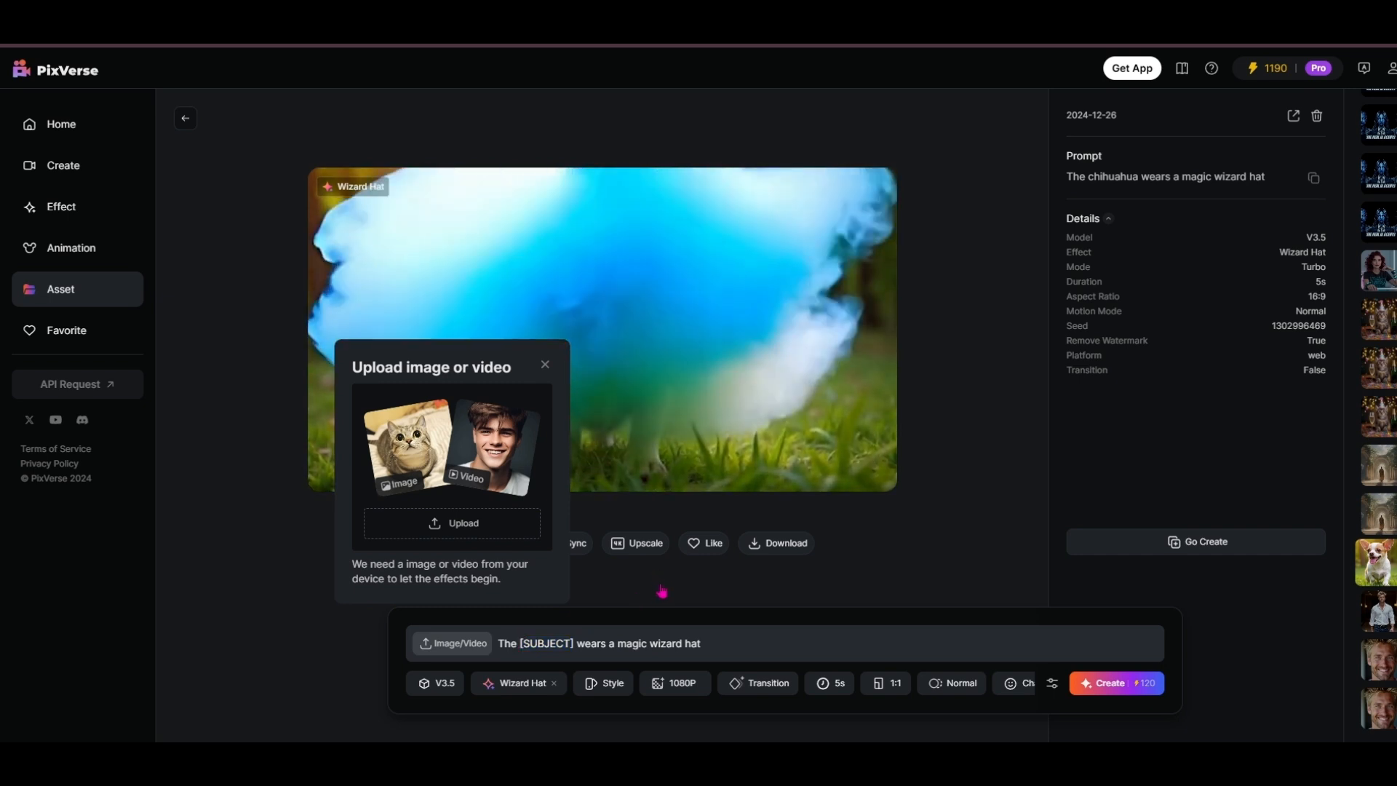
left_click_drag(576, 644, 517, 643)
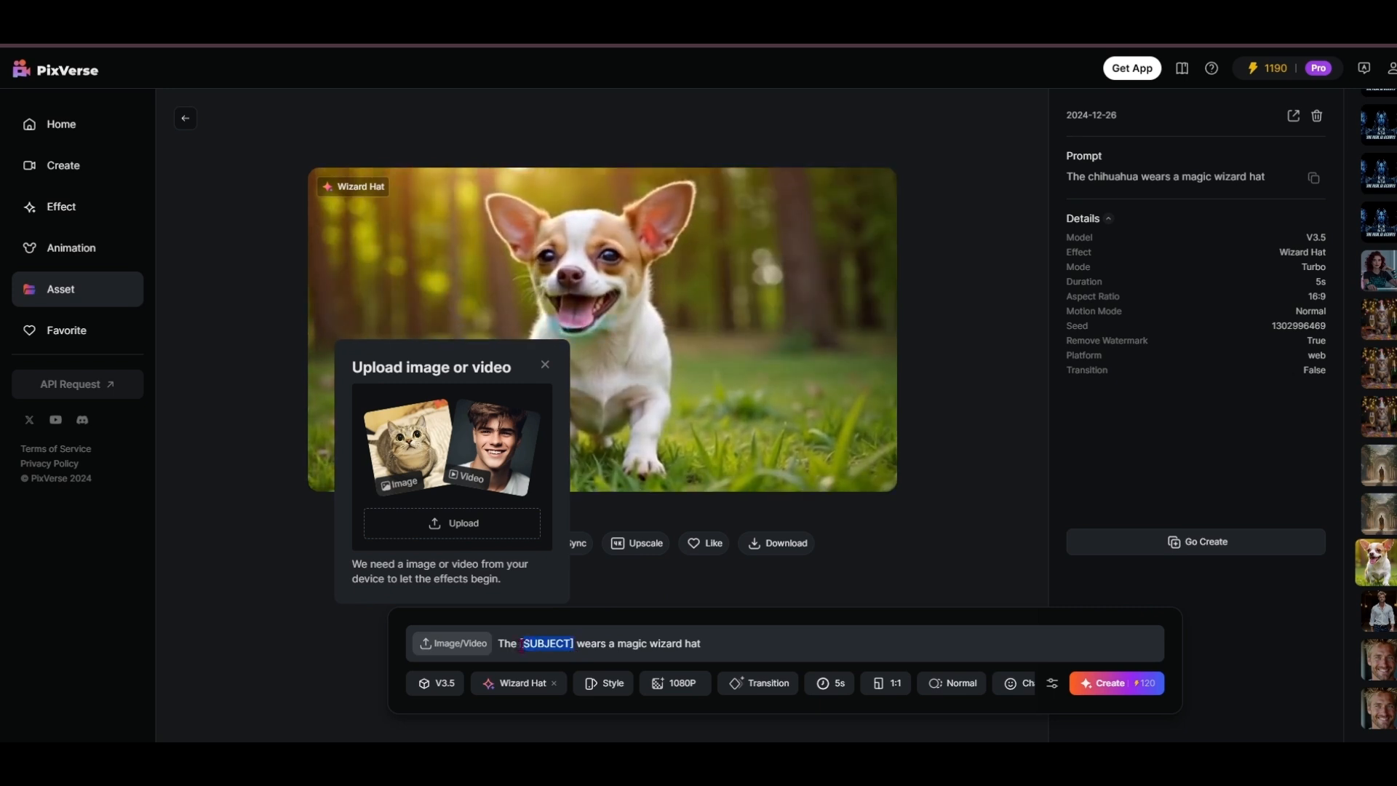
type("kitten")
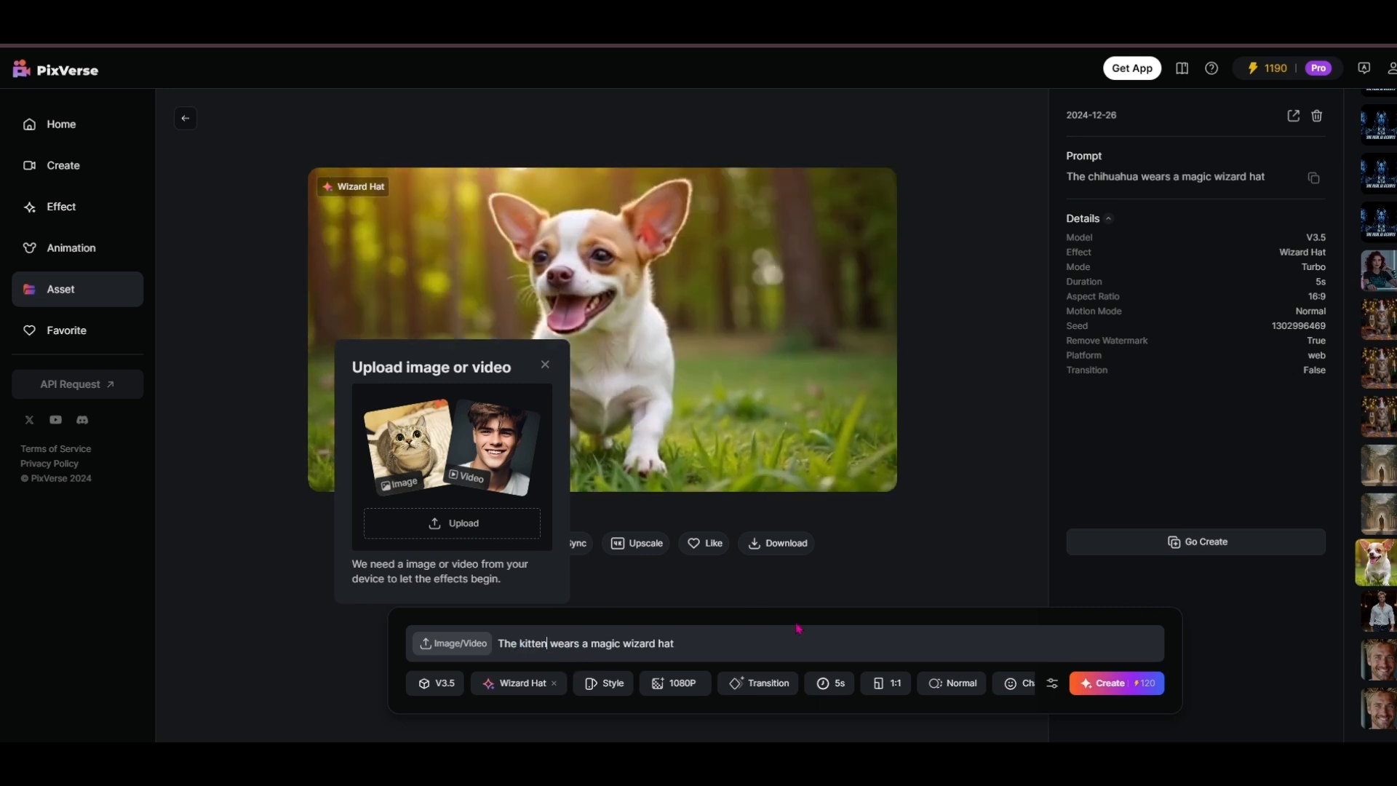
left_click(664, 688)
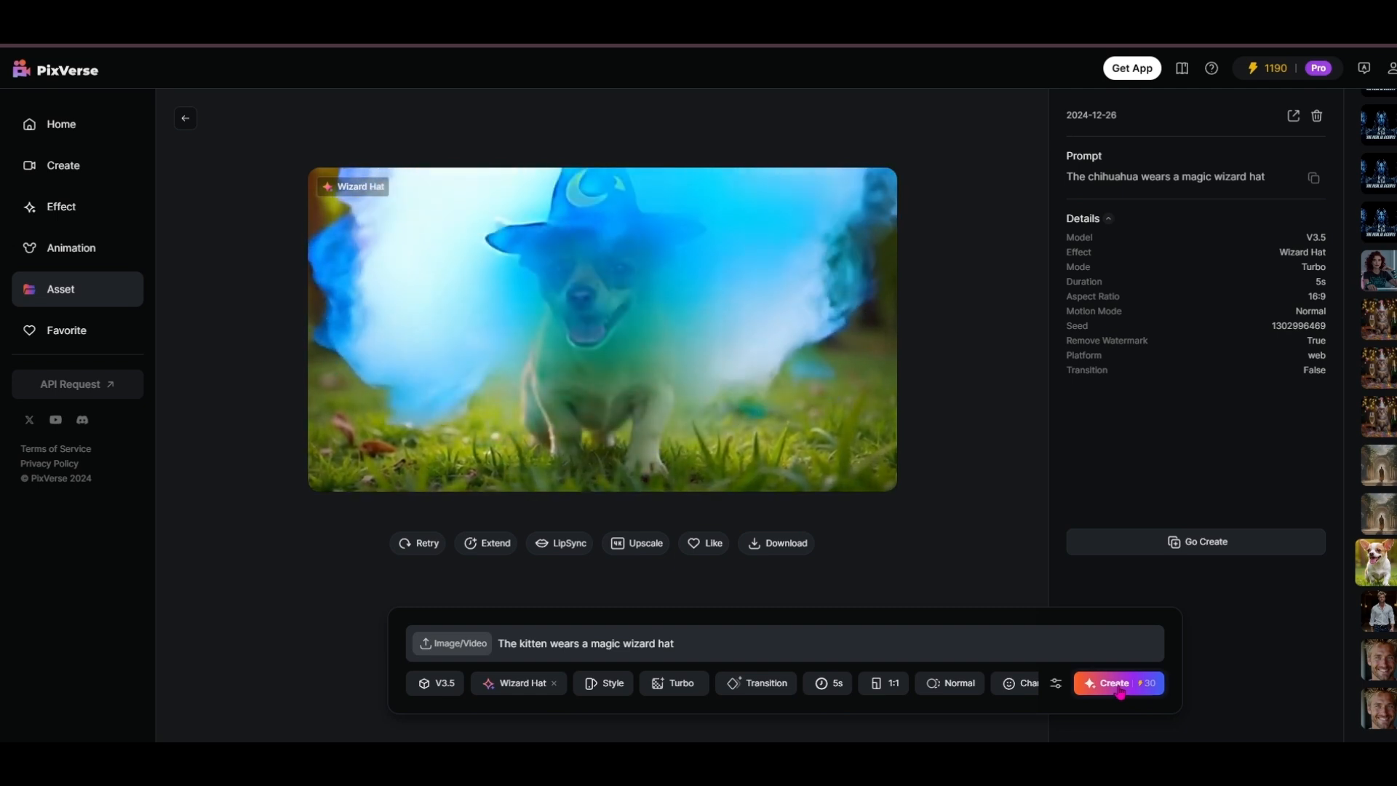
left_click(1120, 691)
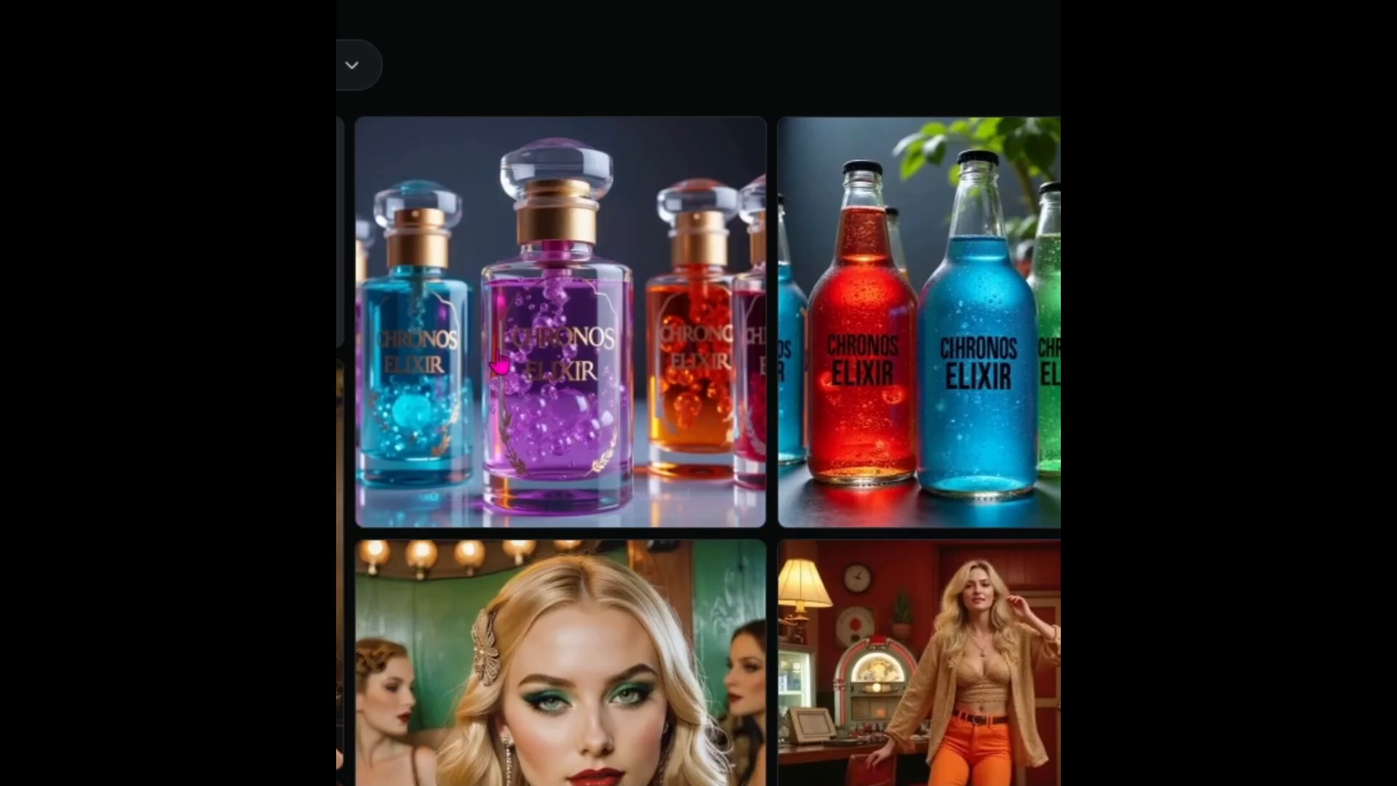
- Open the 1080P CHRONOS ELIXIR bottles video and replace the kitten prompt with a copy of that video's prompt
left_click(620, 335)
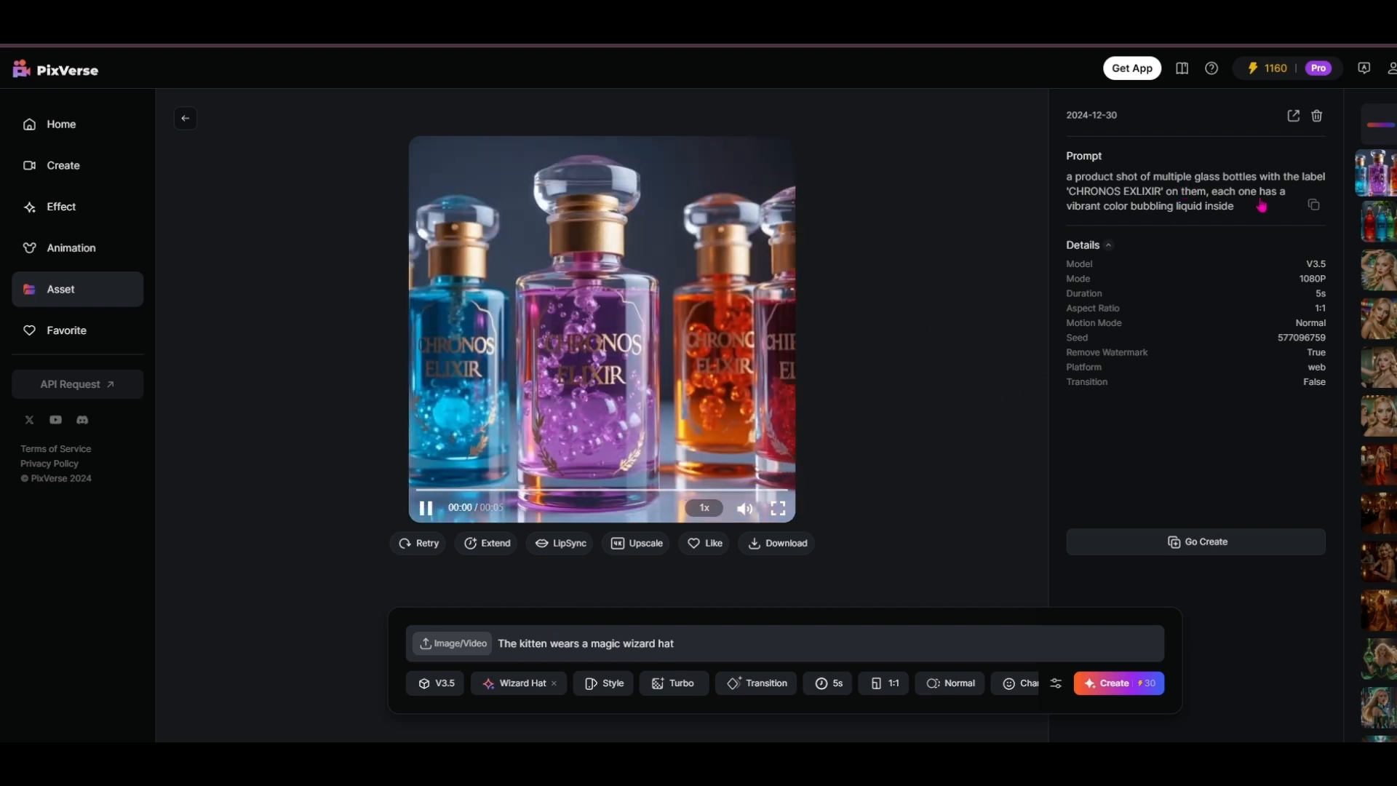
left_click_drag(1249, 214, 1074, 178)
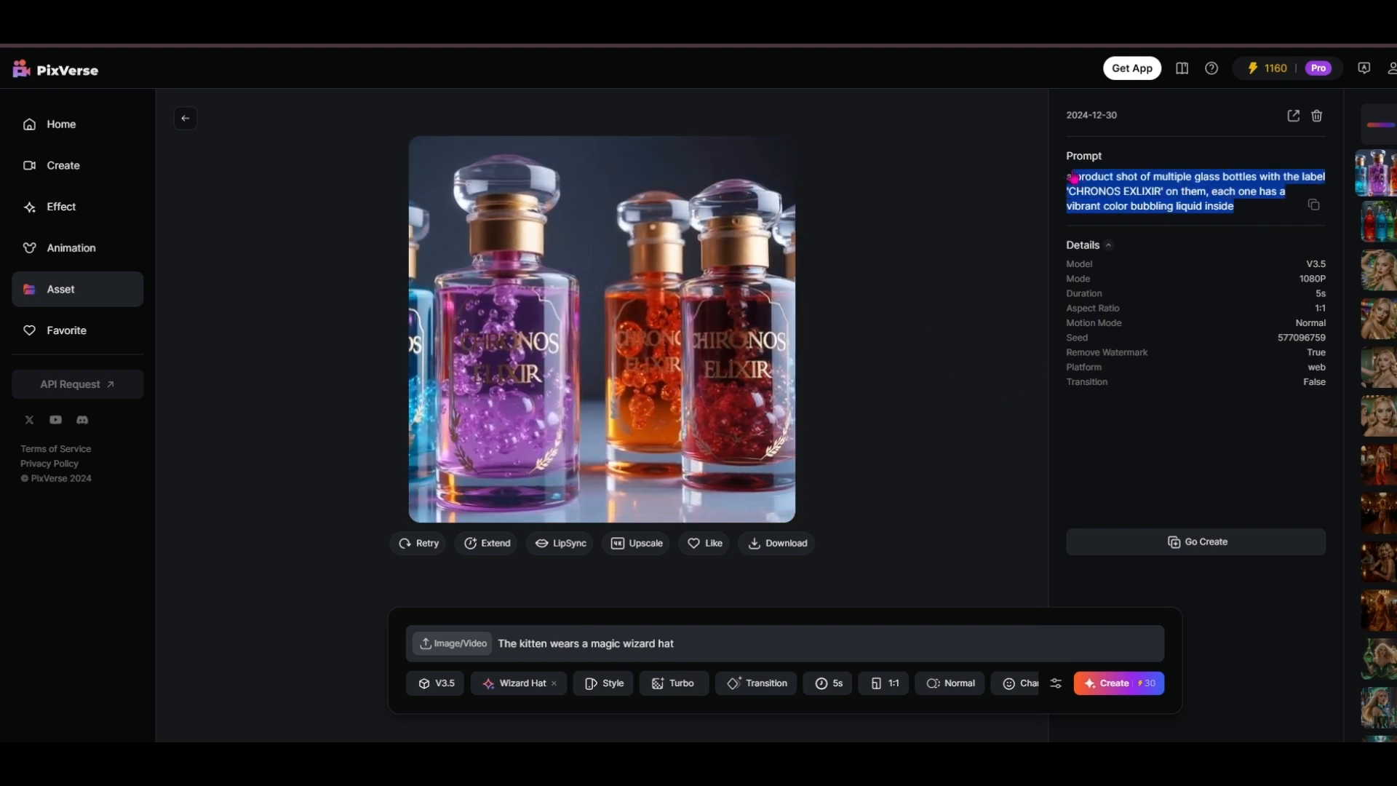
left_click(1313, 204)
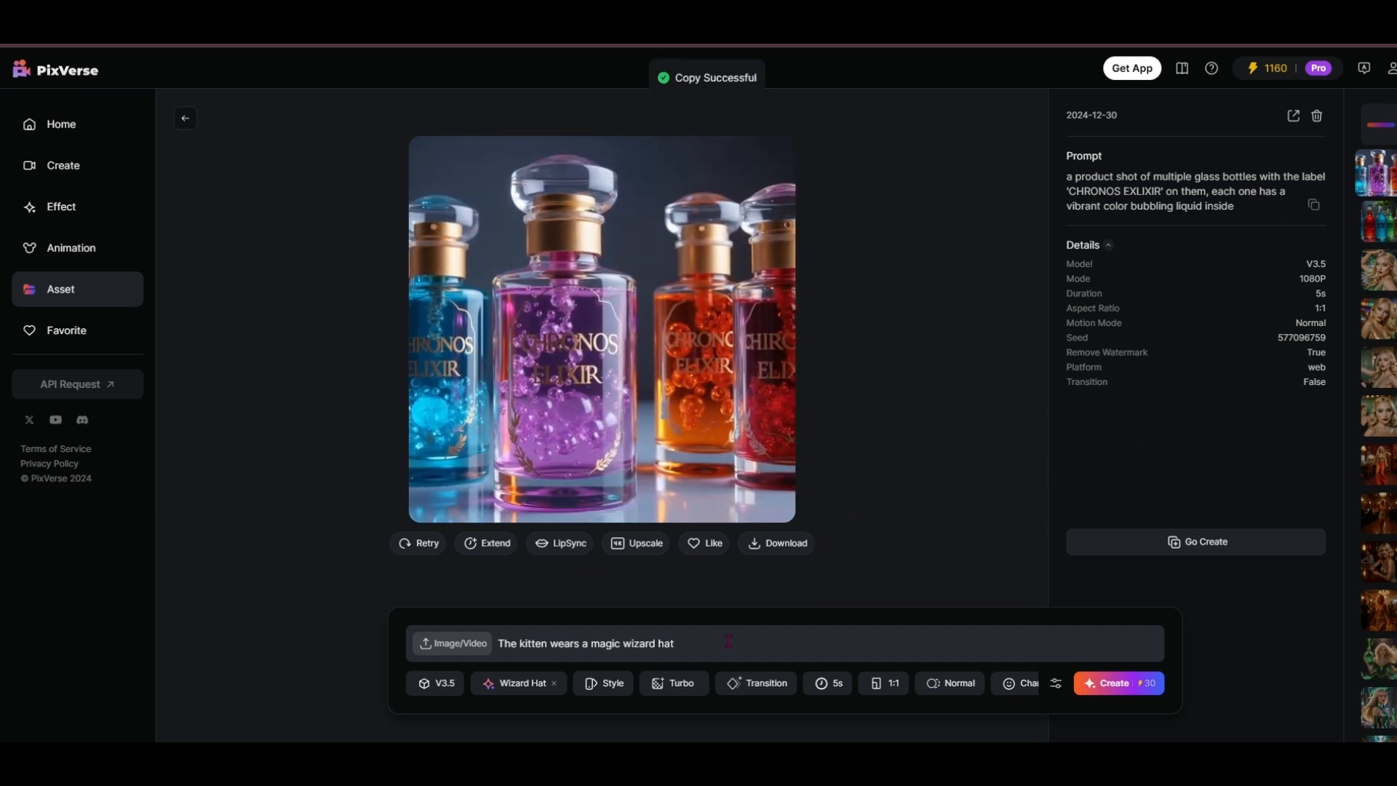
left_click_drag(728, 642, 498, 643)
right_click(553, 643)
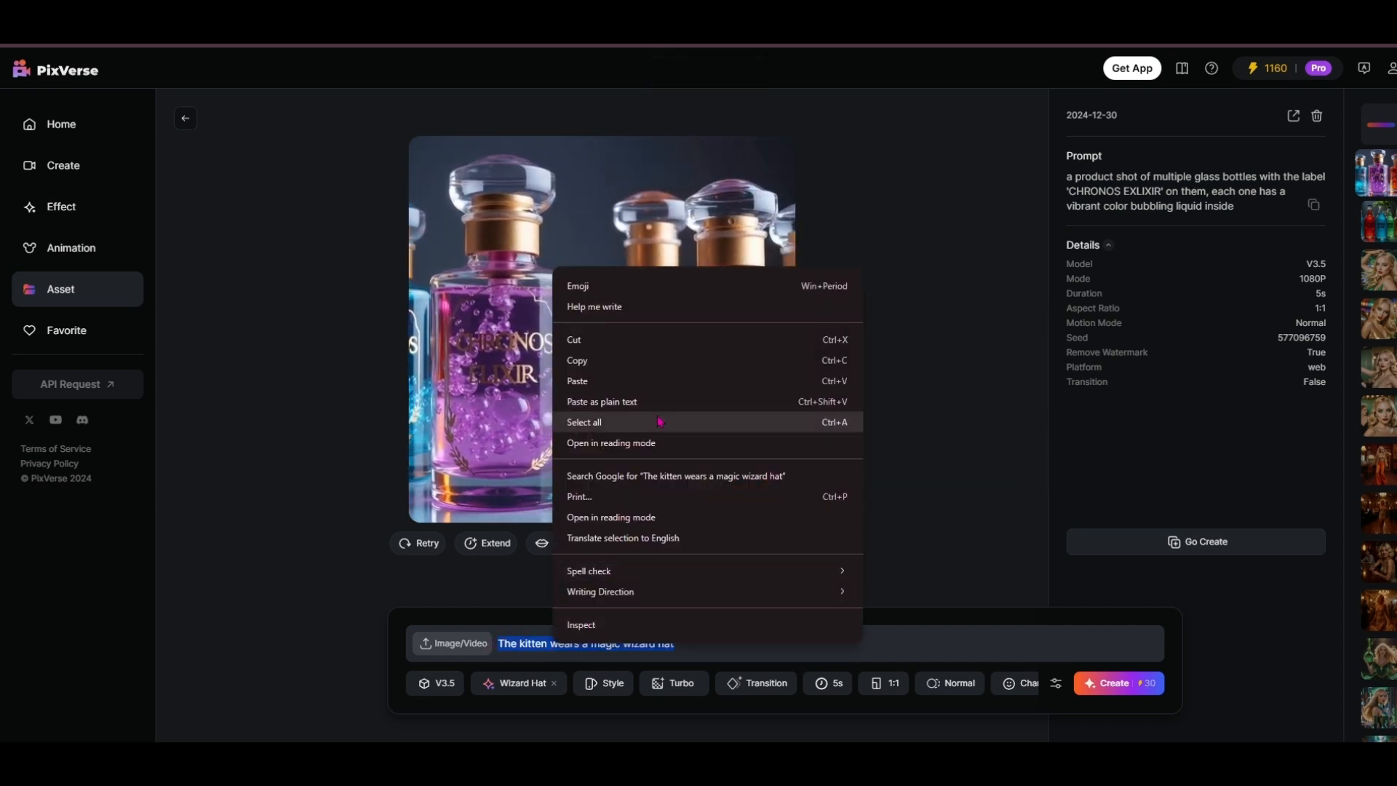
left_click(663, 381)
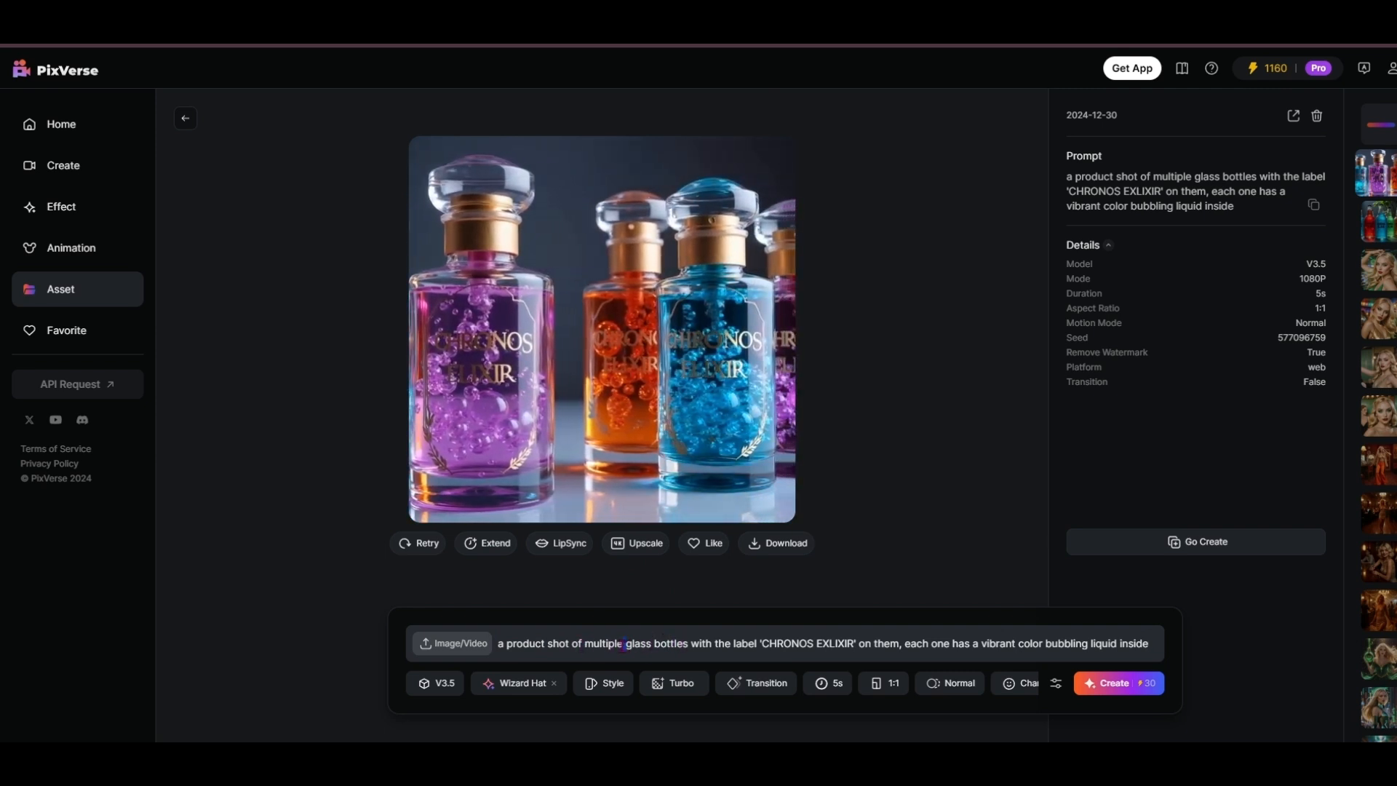
- Edit the prompt to "a product shot of glass bottle with the label 'CHRONOS EXLIXIR' on it, pink color bubbling liquid inside" and generate the video
left_click_drag(623, 644, 585, 642)
key("BackSpace")
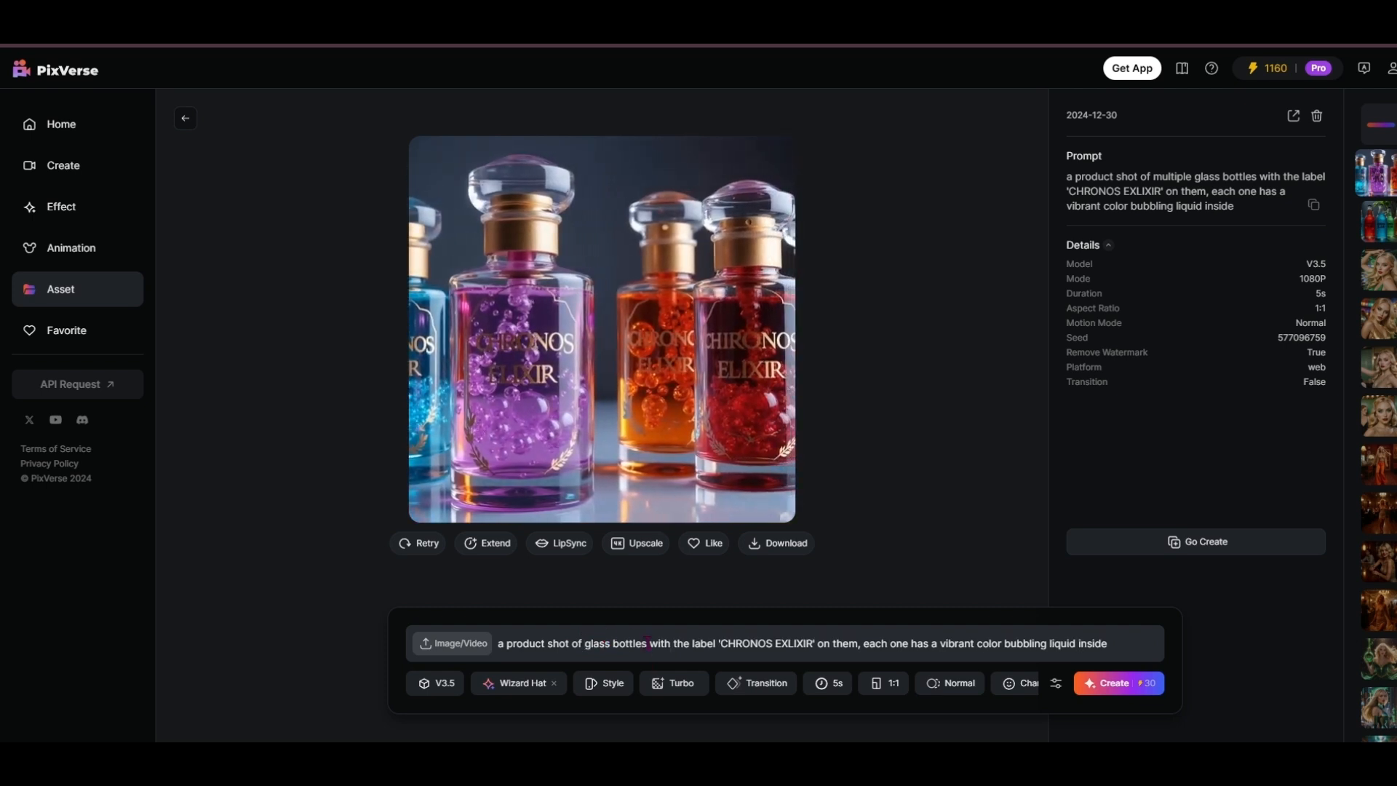
key("BackSpace")
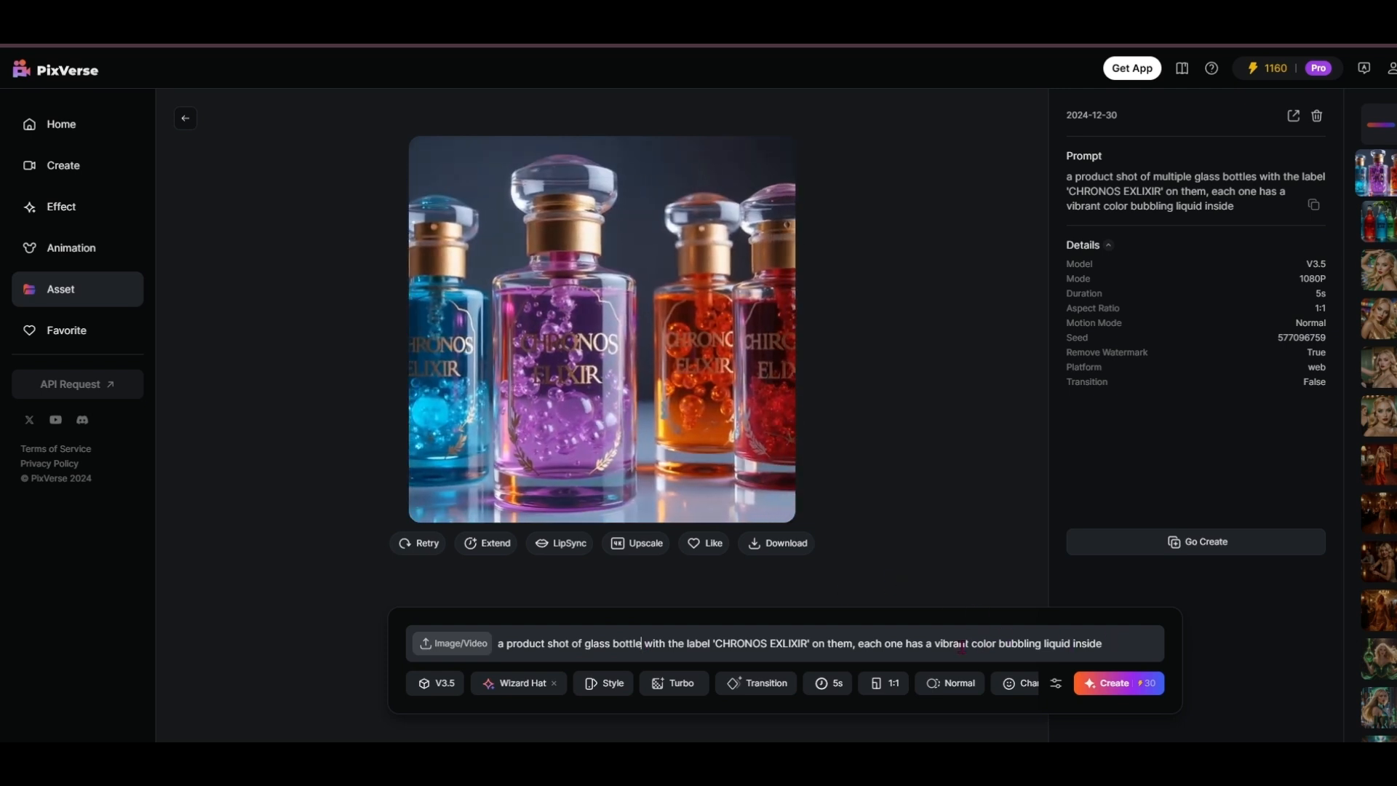
left_click_drag(969, 643, 853, 643)
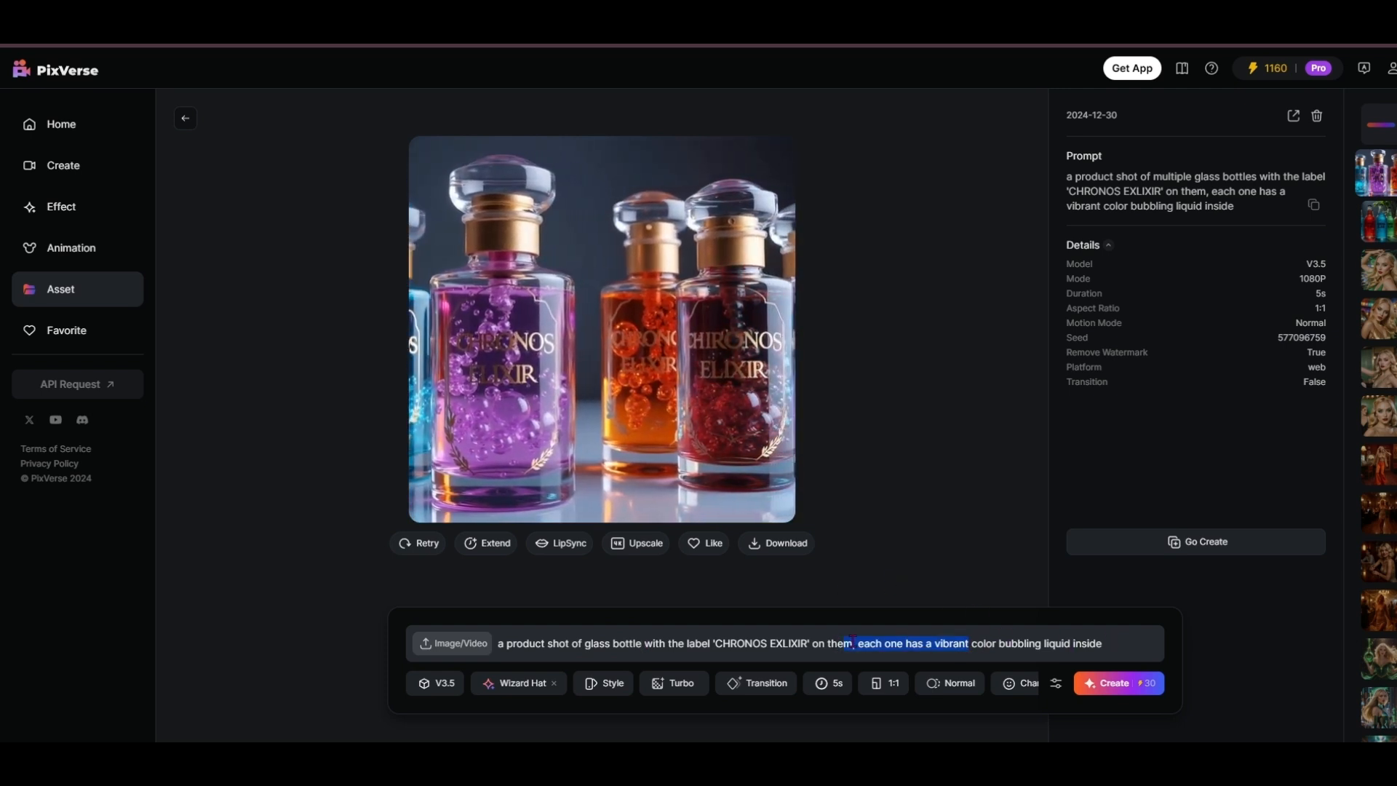
type("pink")
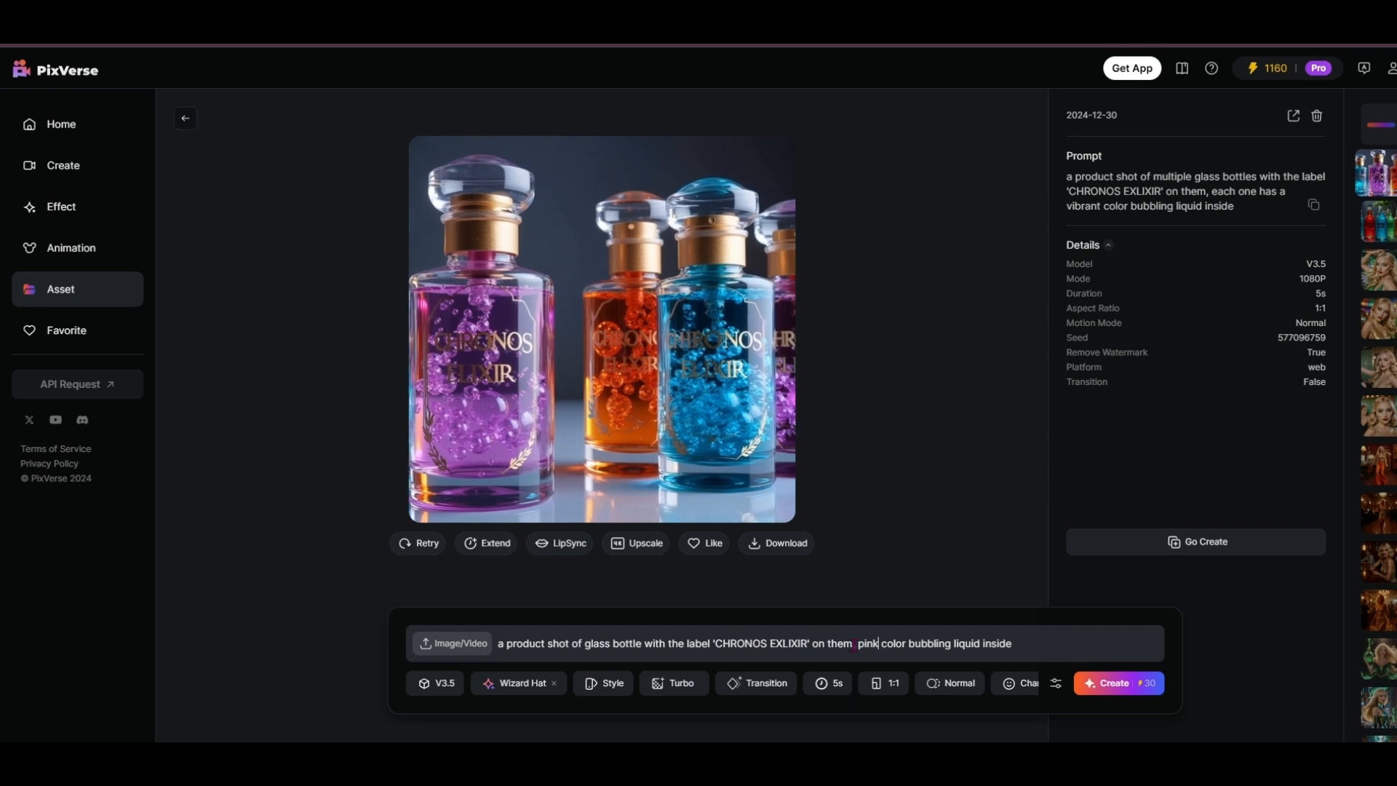
left_click_drag(854, 644, 830, 641)
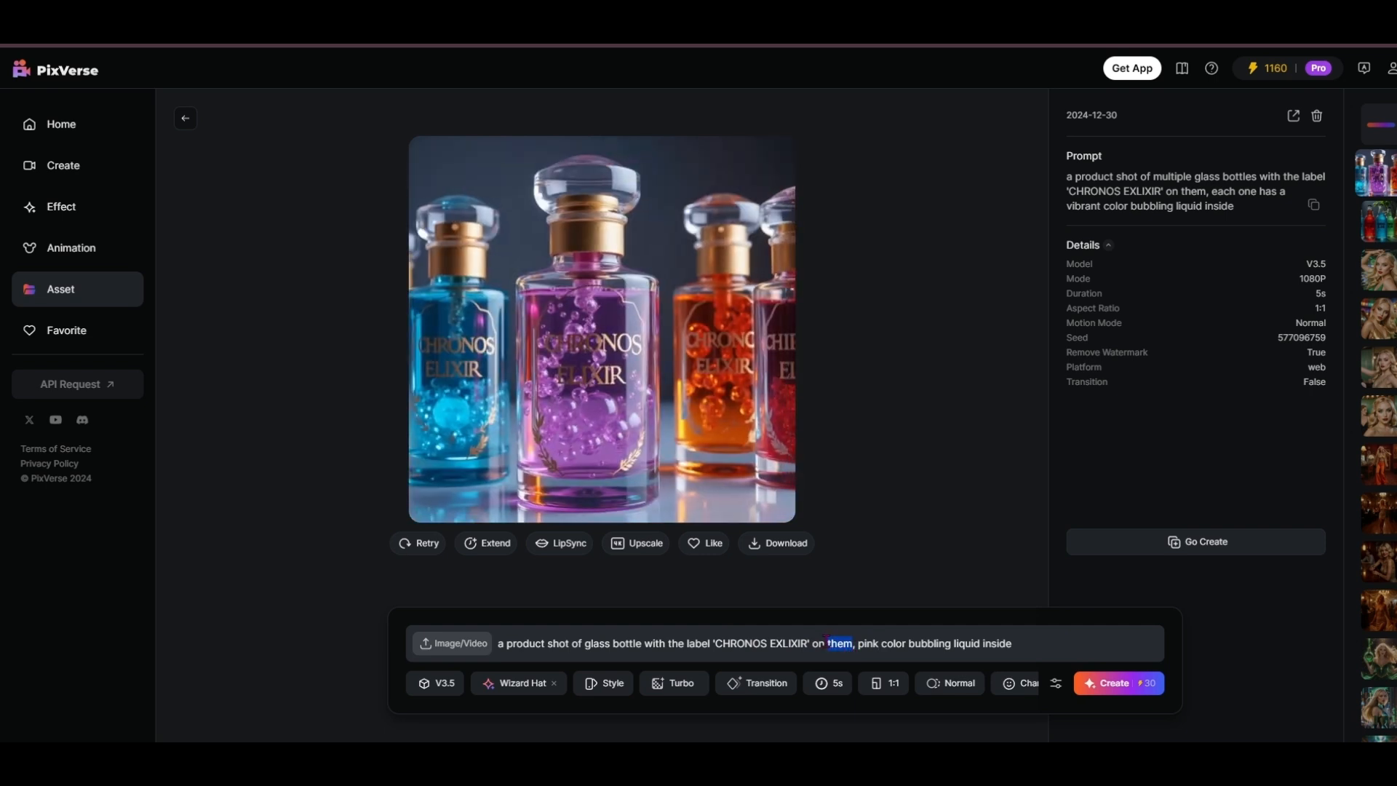
type("it")
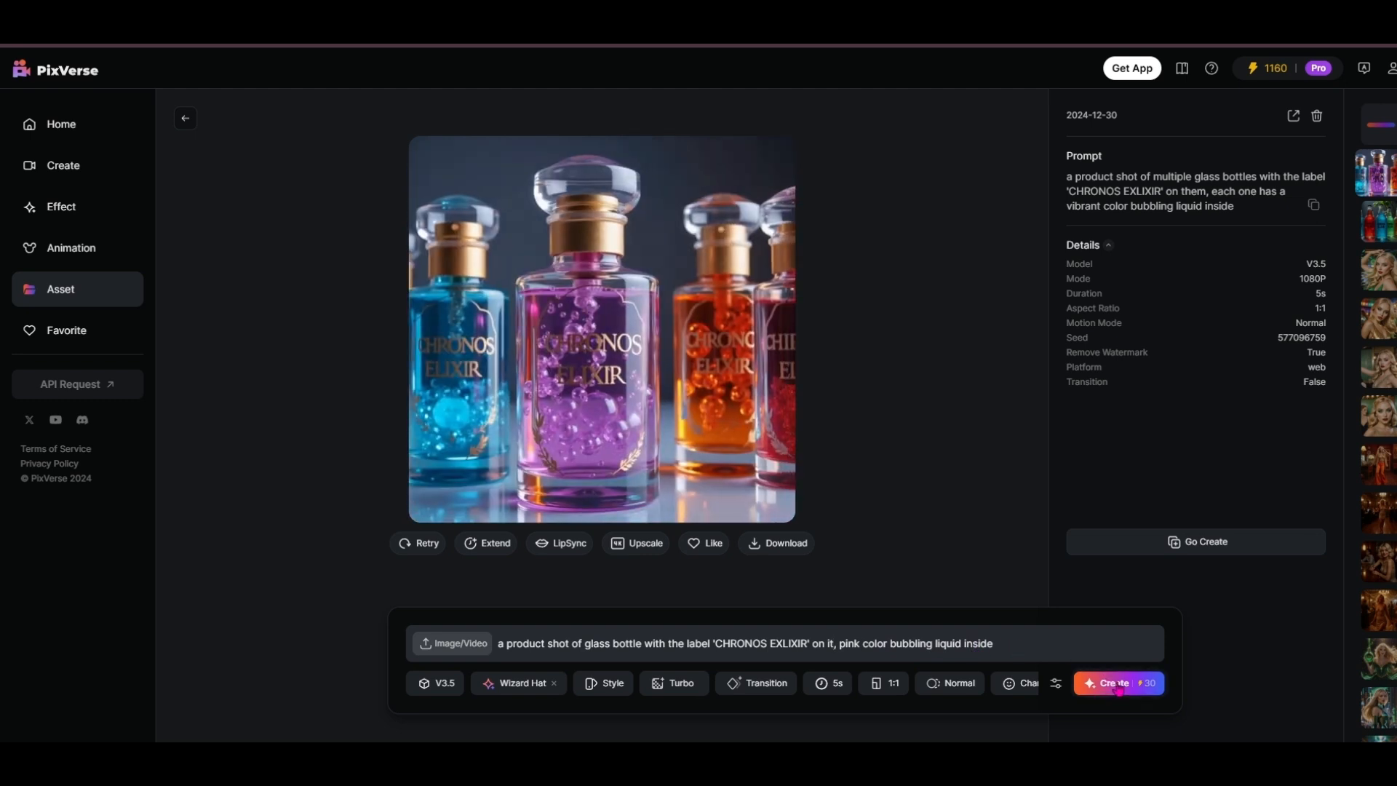
left_click(1118, 688)
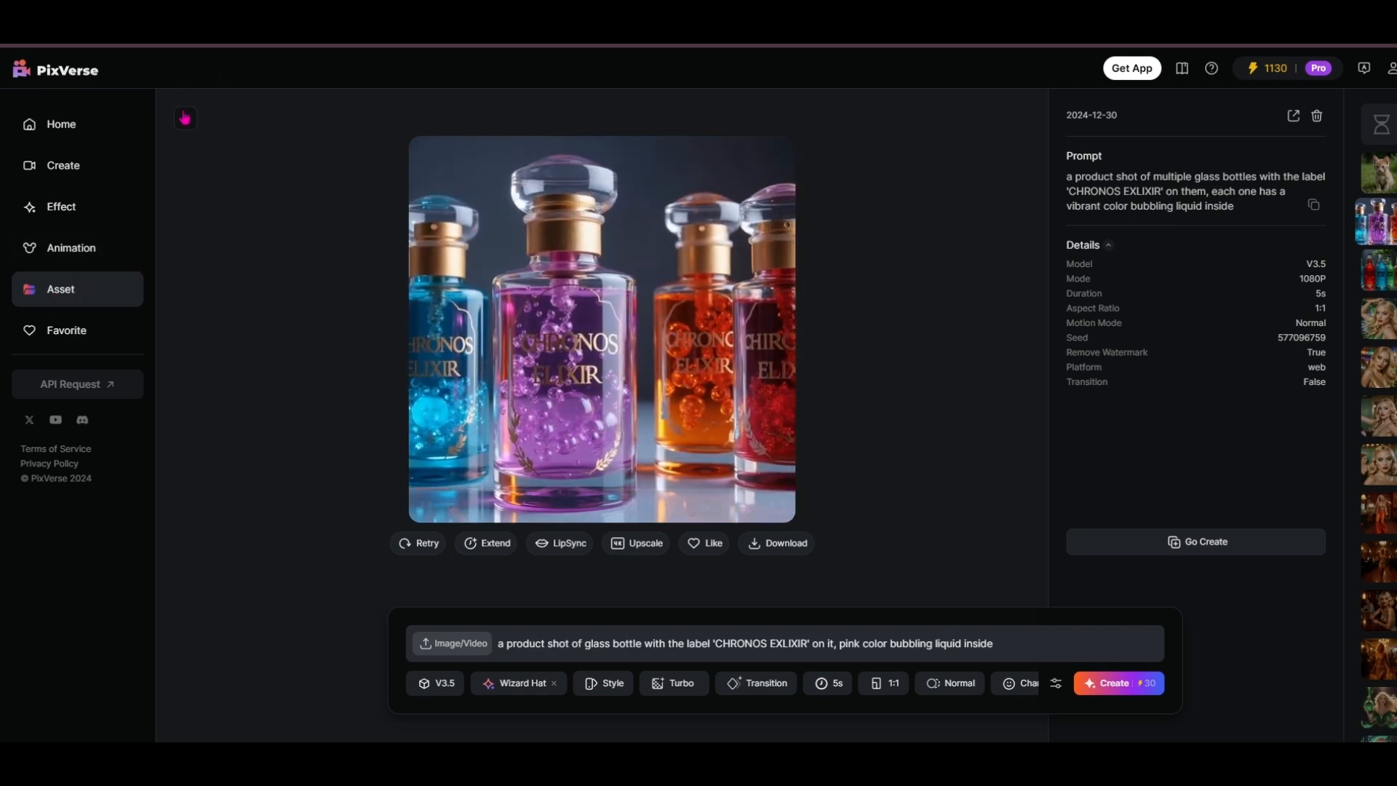
- Look through the generated videos in the asset library and open the Wizard Hat kitten video
left_click(185, 118)
scroll(1070, 495, "down", 5)
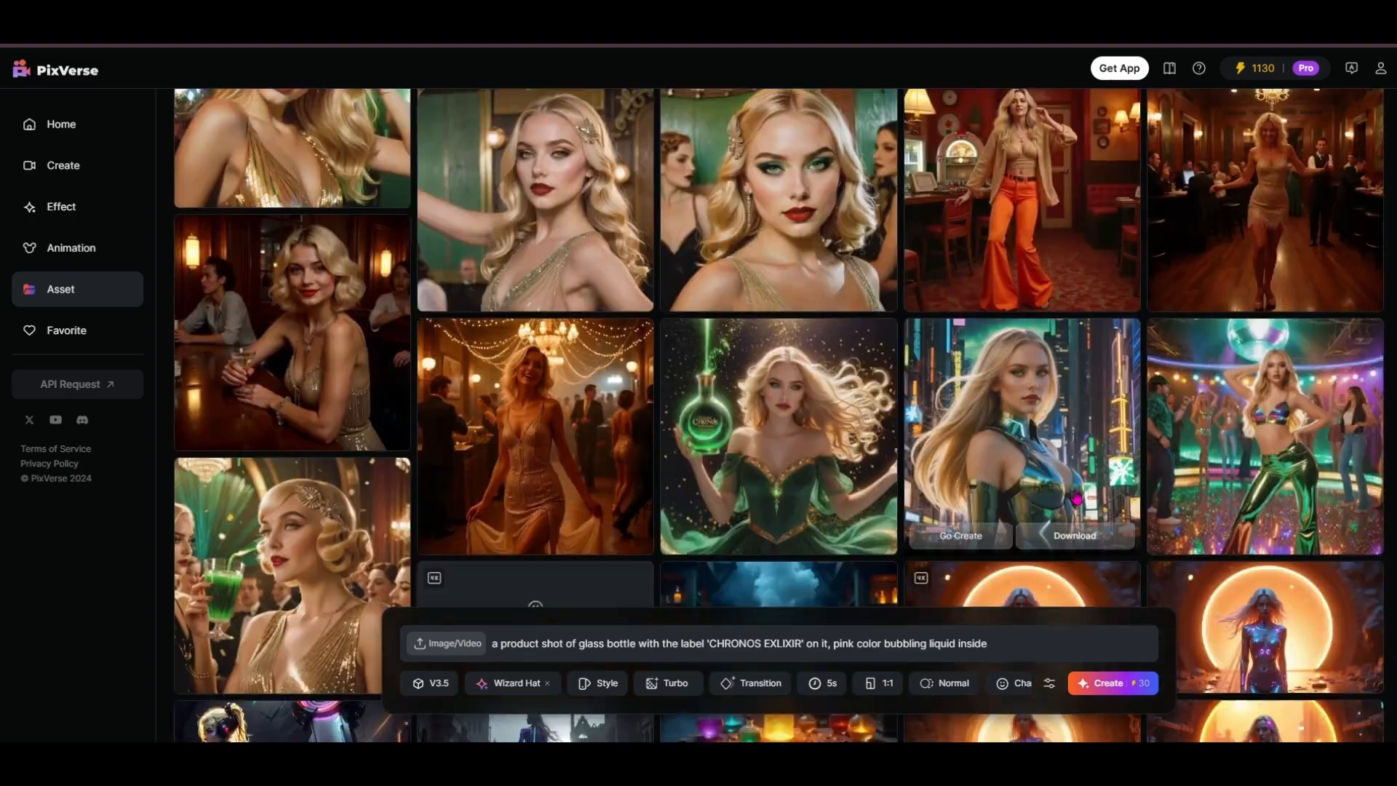
scroll(1077, 498, "down", 4)
scroll(1077, 498, "up", 9)
left_click(537, 313)
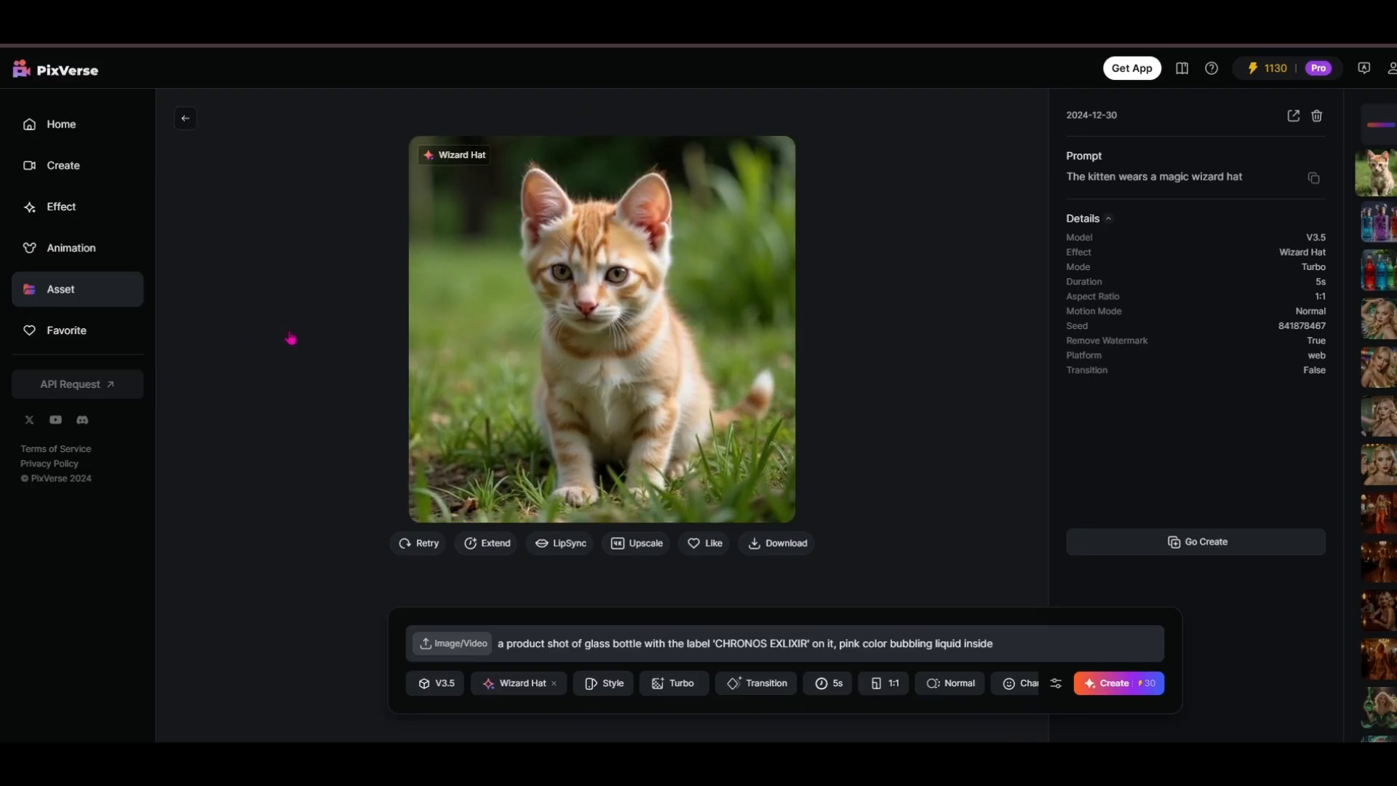
- Check the Extend mode for the kitten video, return without extending it, and like the video
left_click(484, 548)
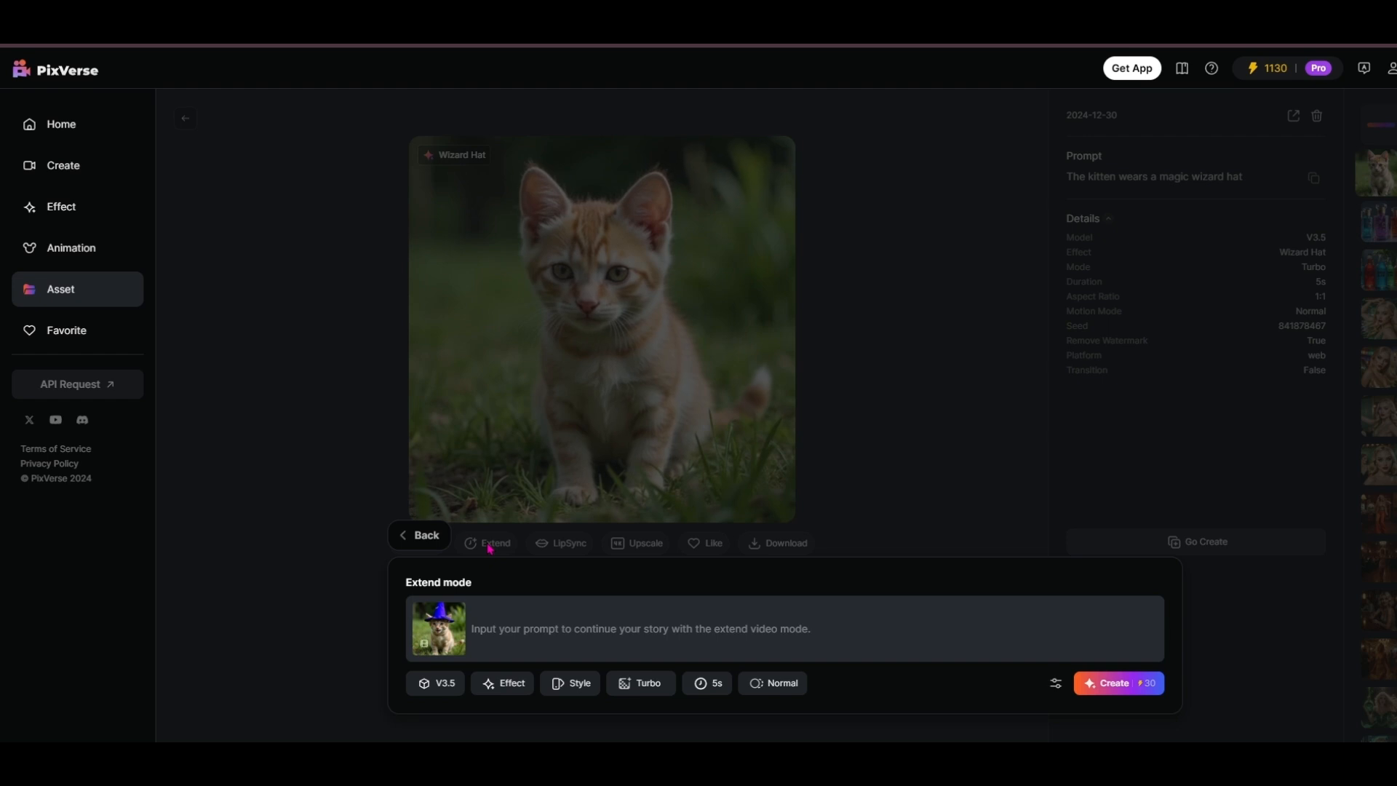
left_click(403, 535)
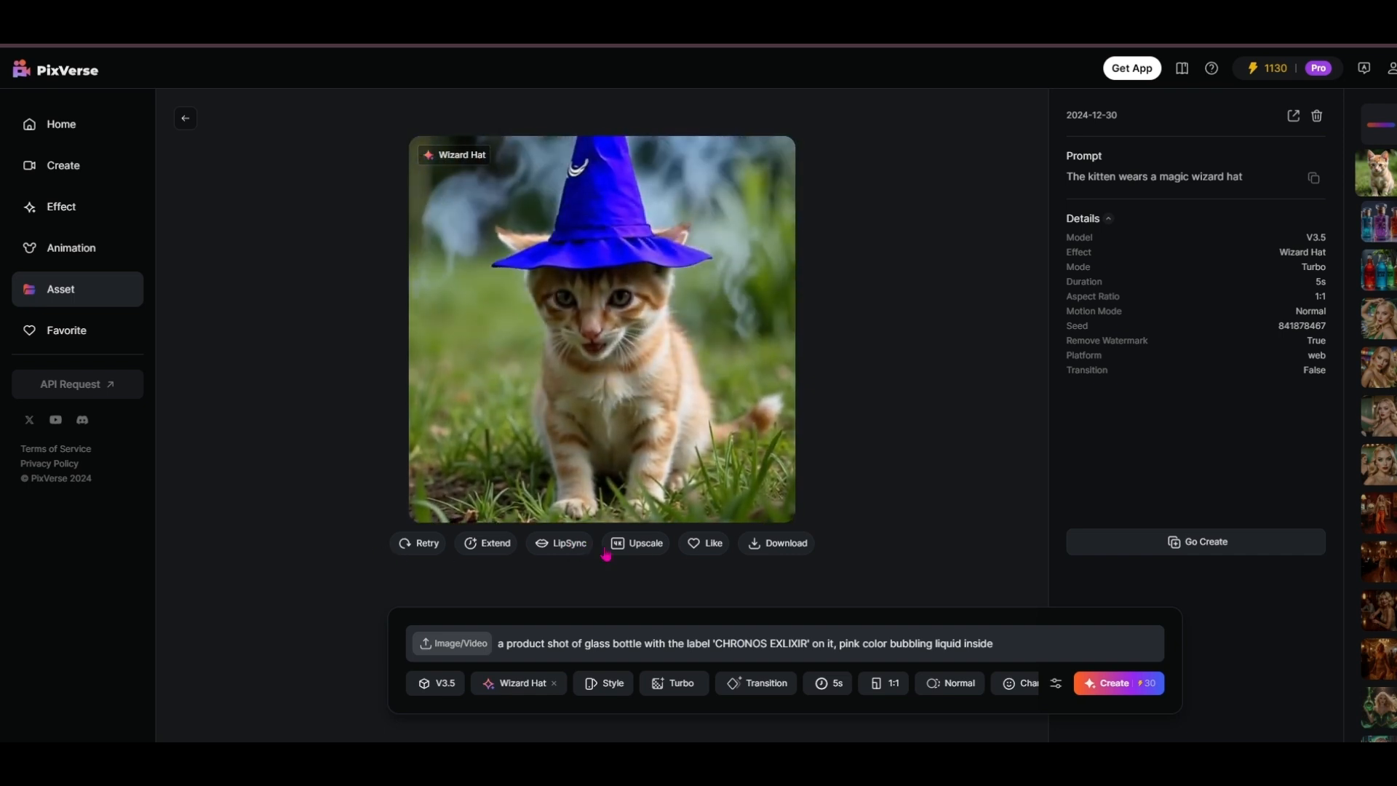
left_click(708, 546)
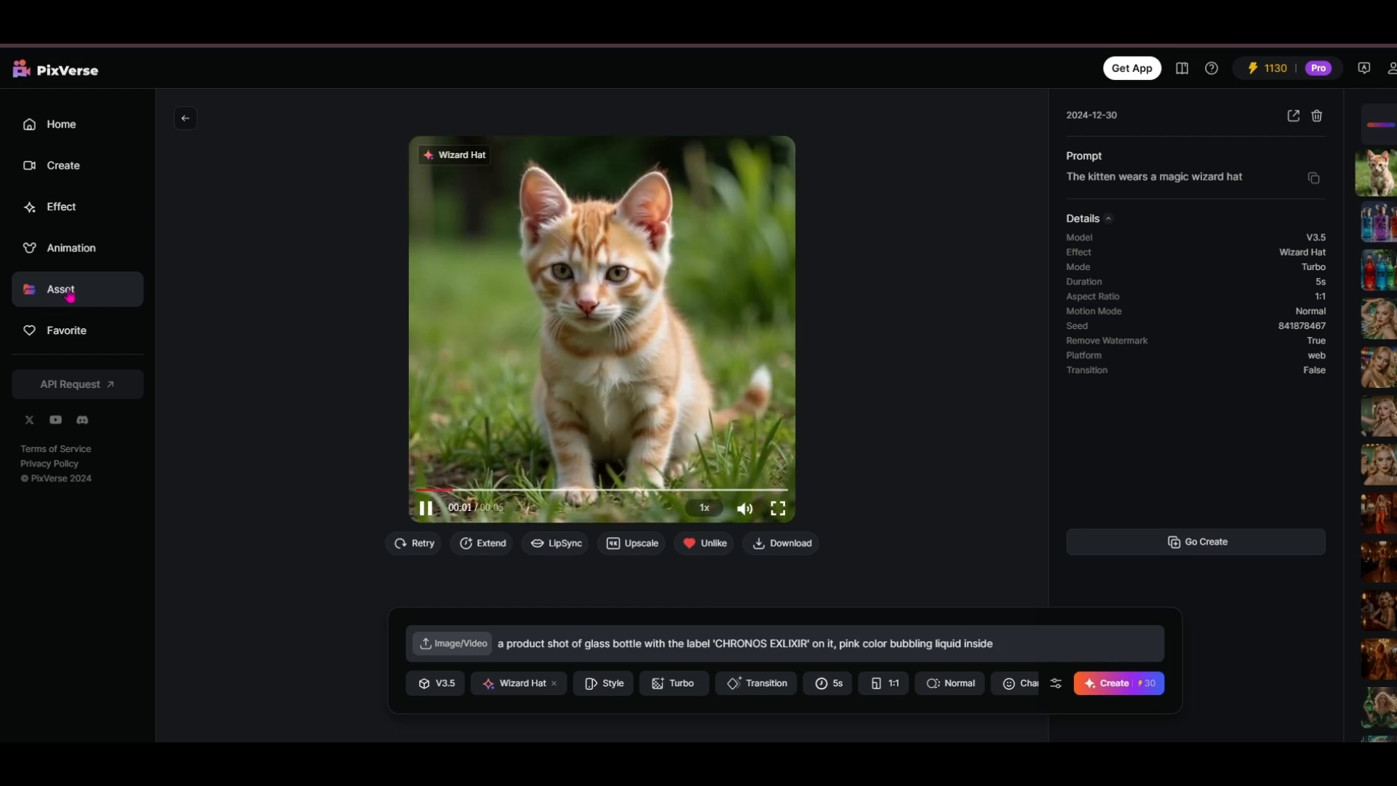
- Open the pink bottle video made with Wizard Hat, remove that effect from the generation settings, and generate the same prompt again
left_click(185, 120)
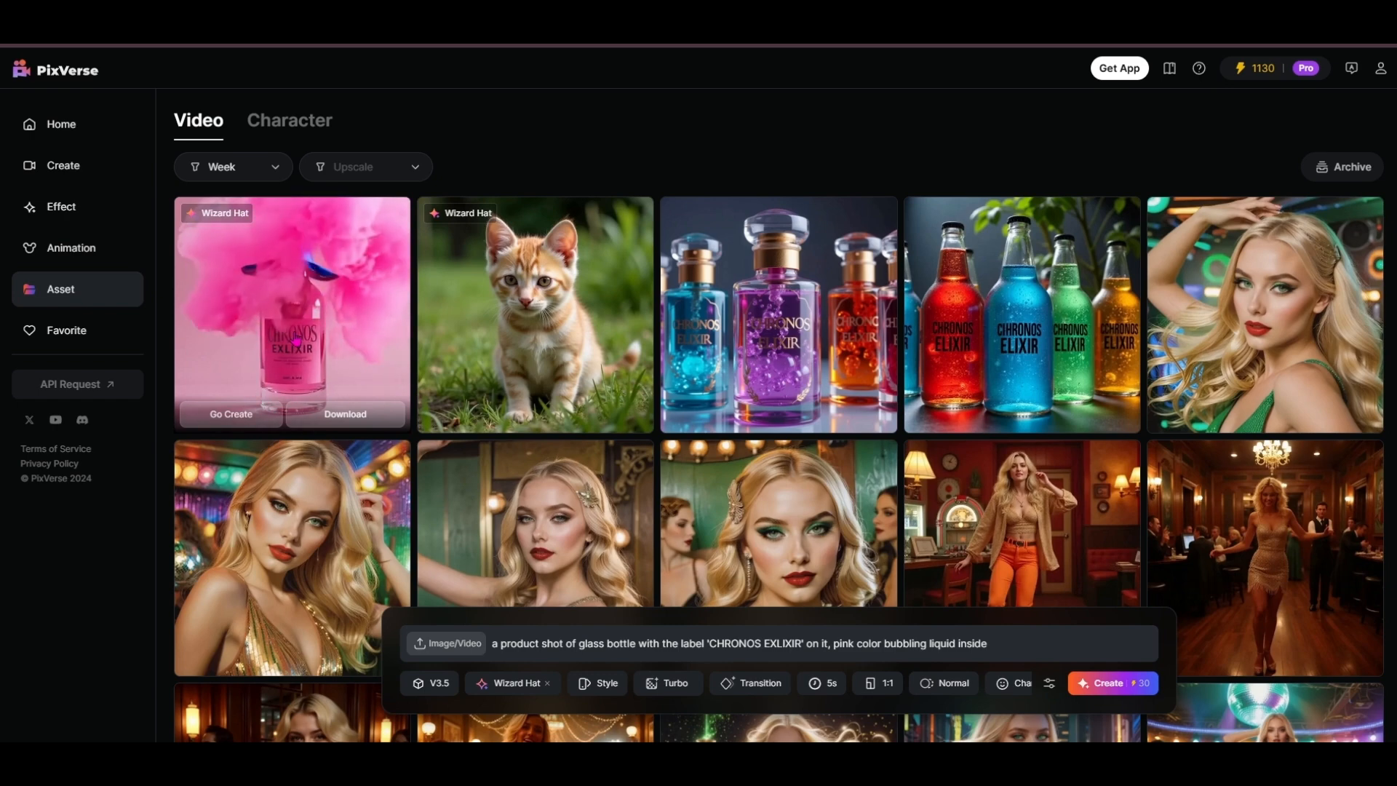
left_click(296, 340)
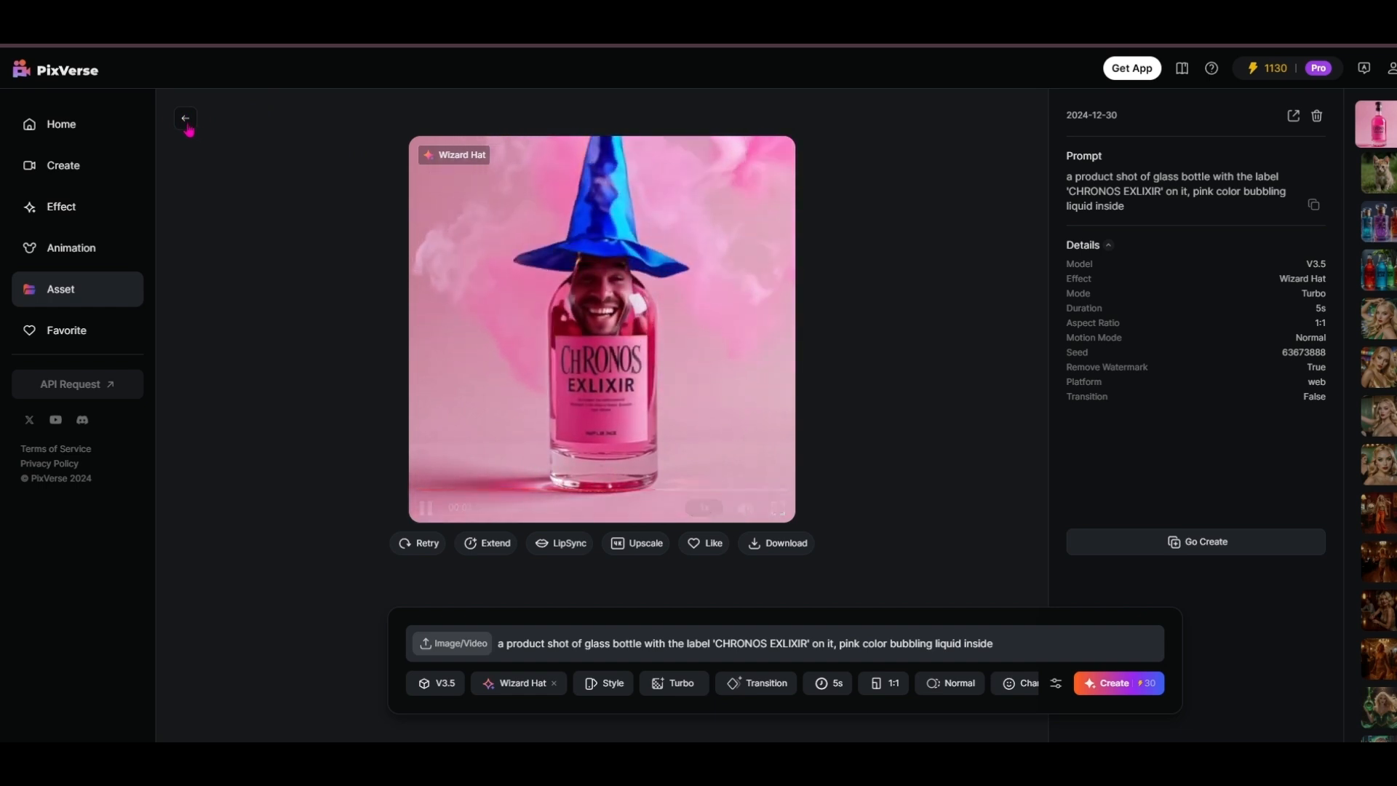
left_click(556, 688)
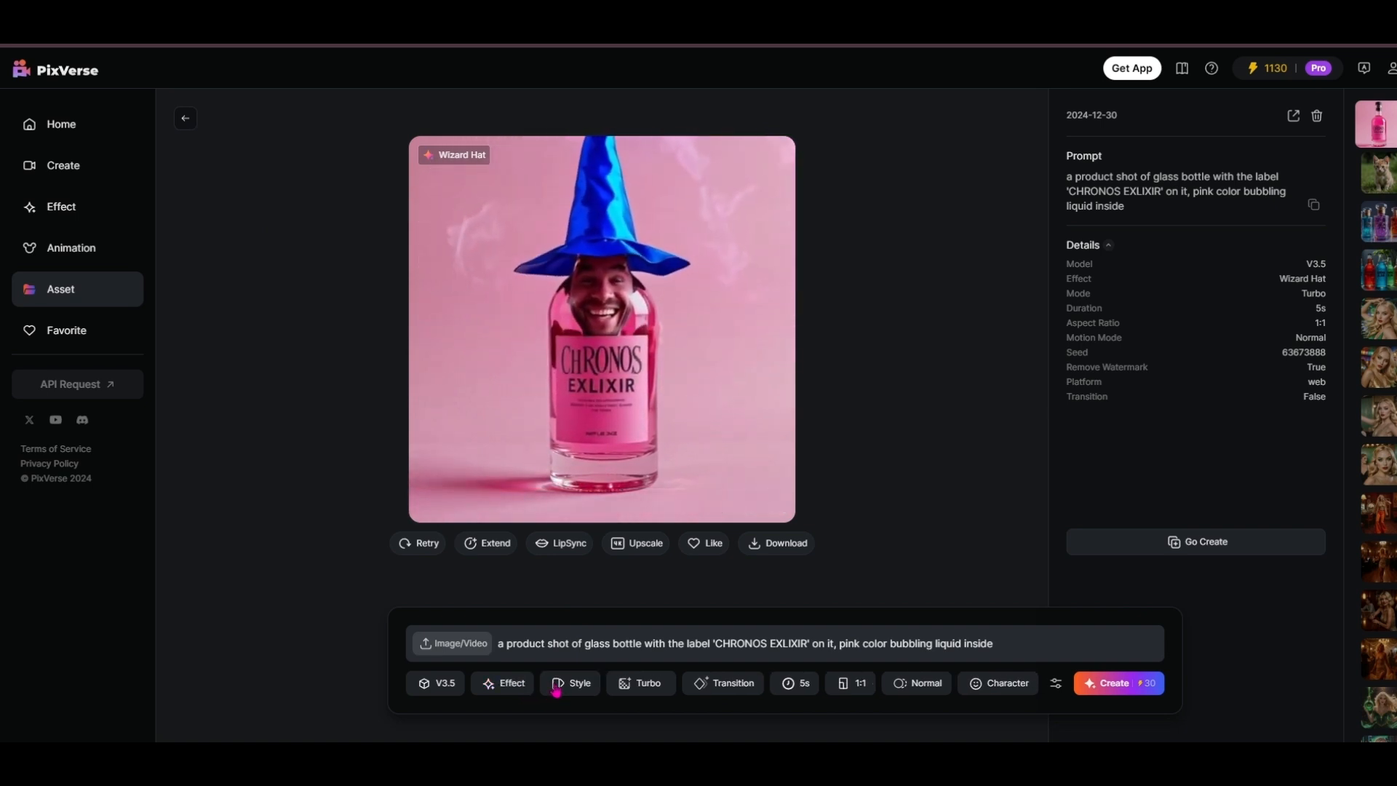
left_click(1120, 689)
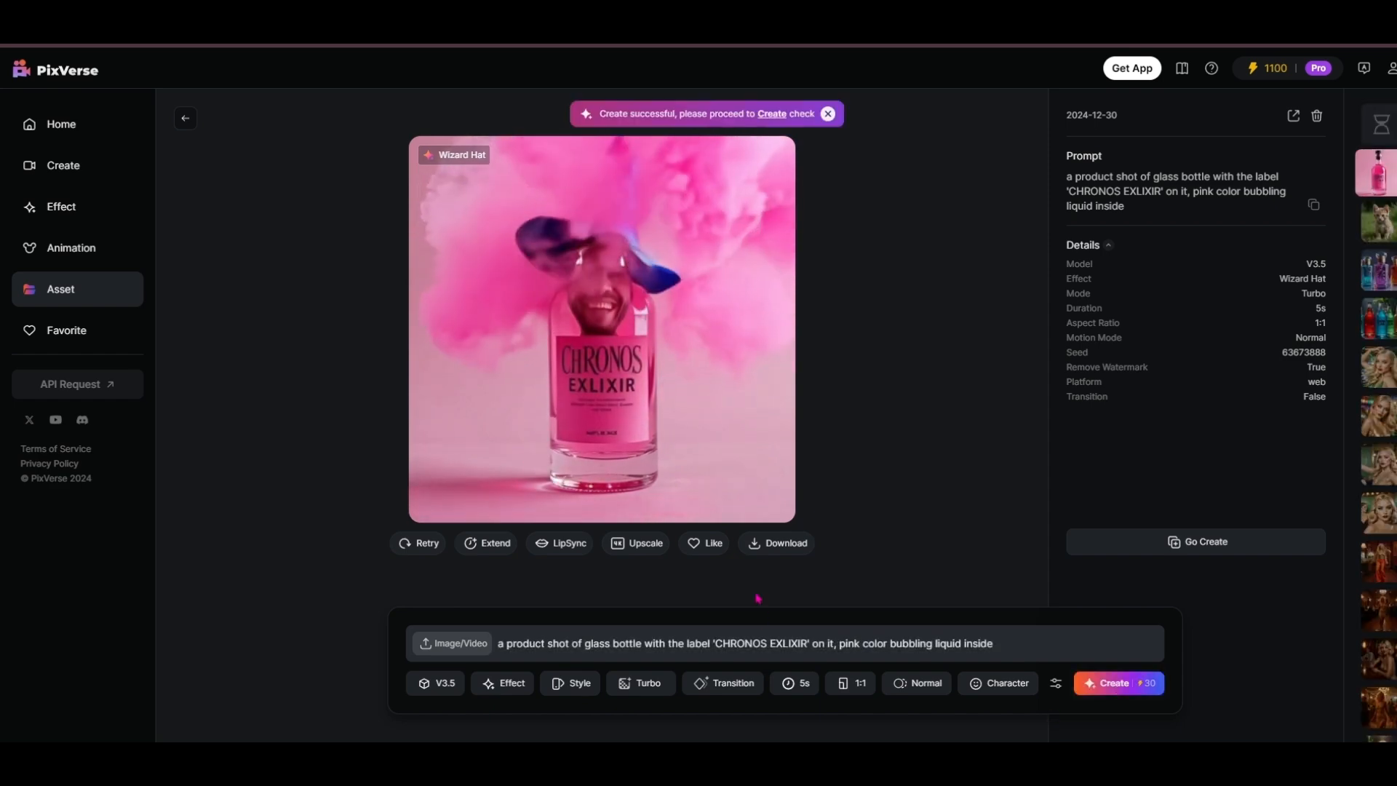
- View the Out of Frame video of the house walking out of the book, and open the new pink bottle video without an effect
left_click(186, 120)
scroll(830, 391, "down", 15)
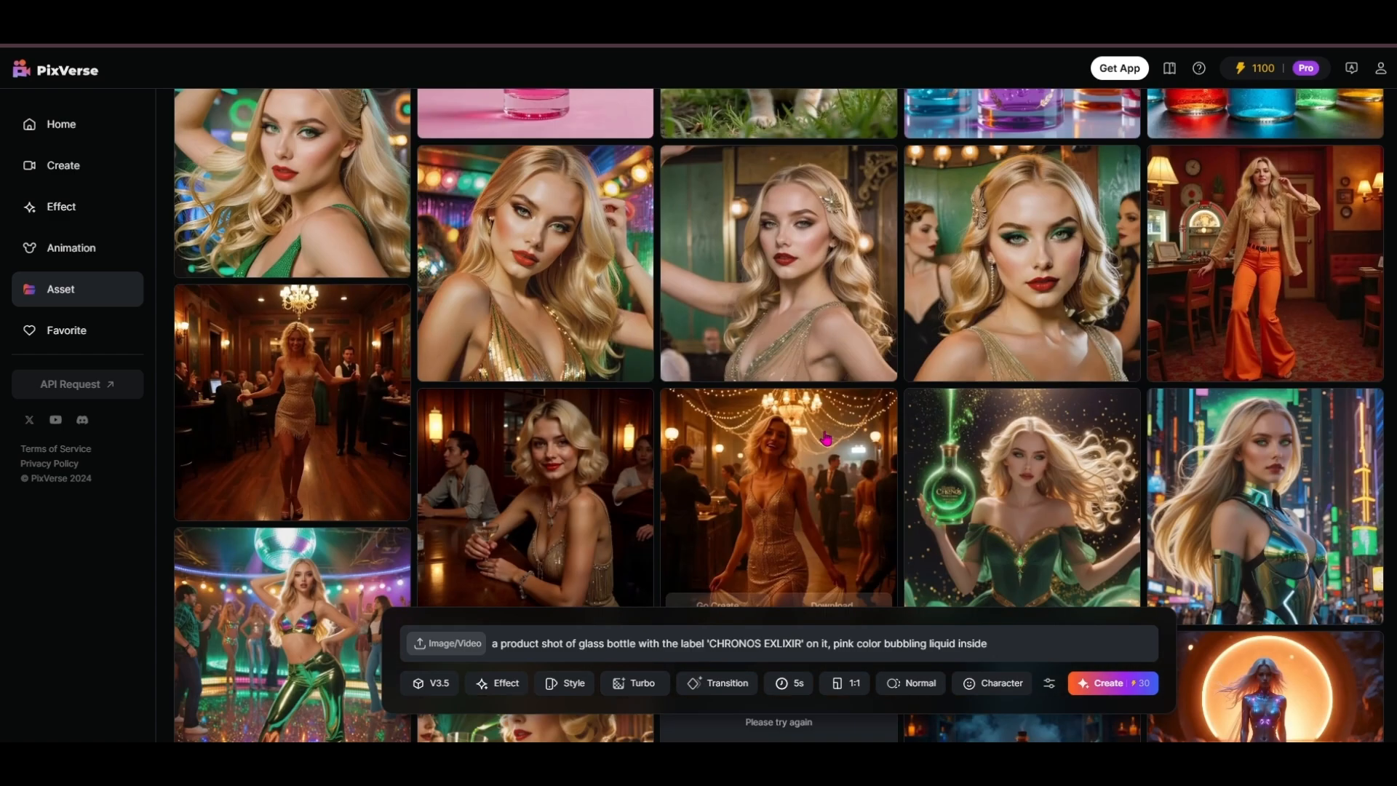
scroll(830, 441, "down", 10)
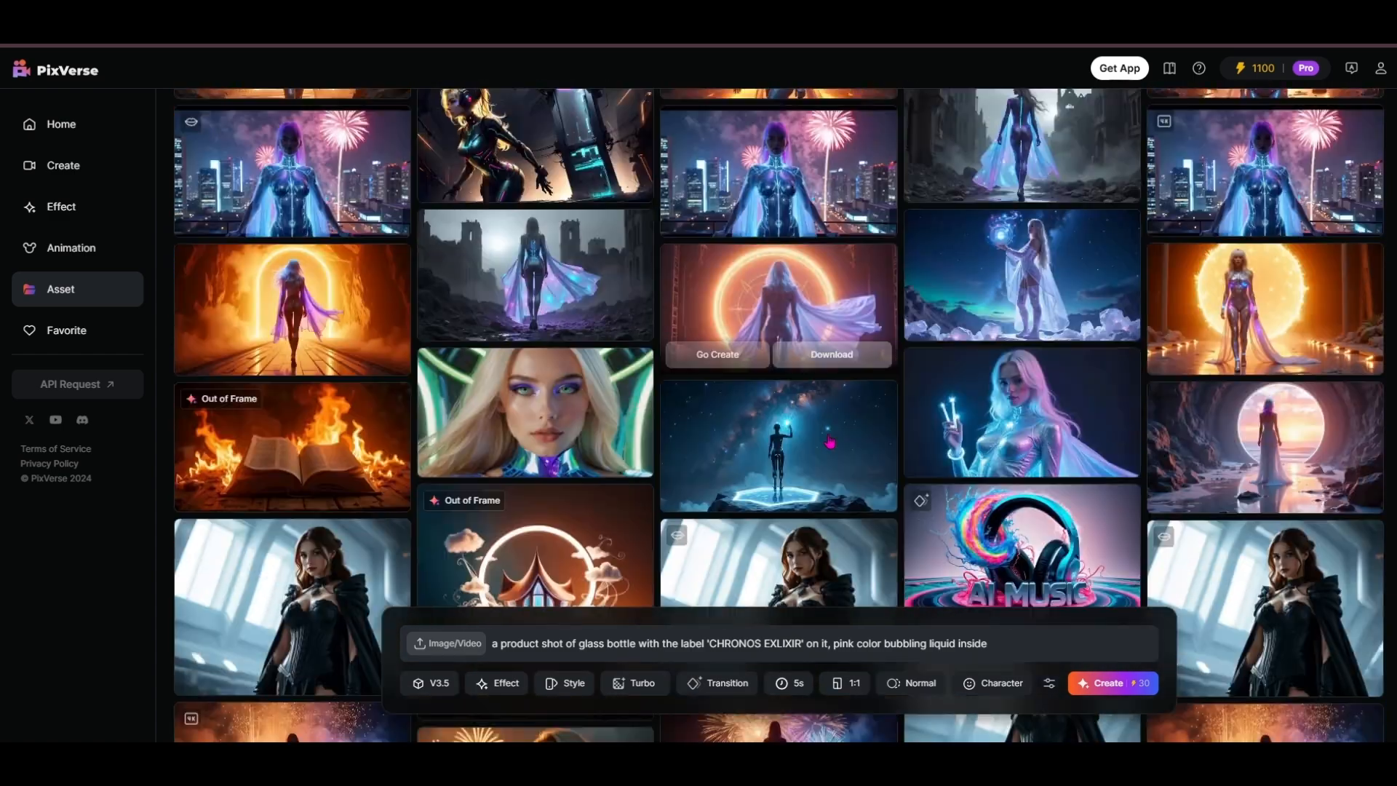
scroll(838, 450, "down", 10)
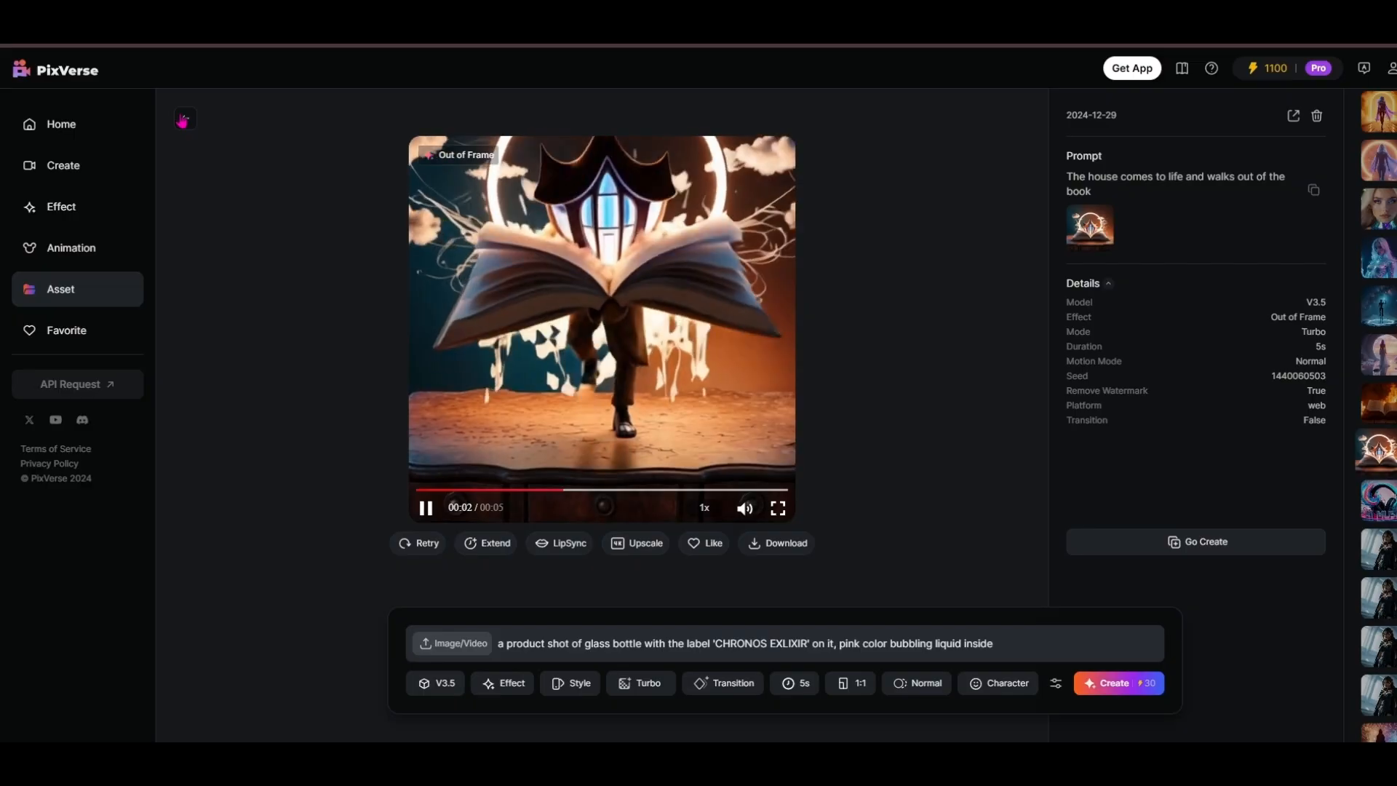
left_click(187, 122)
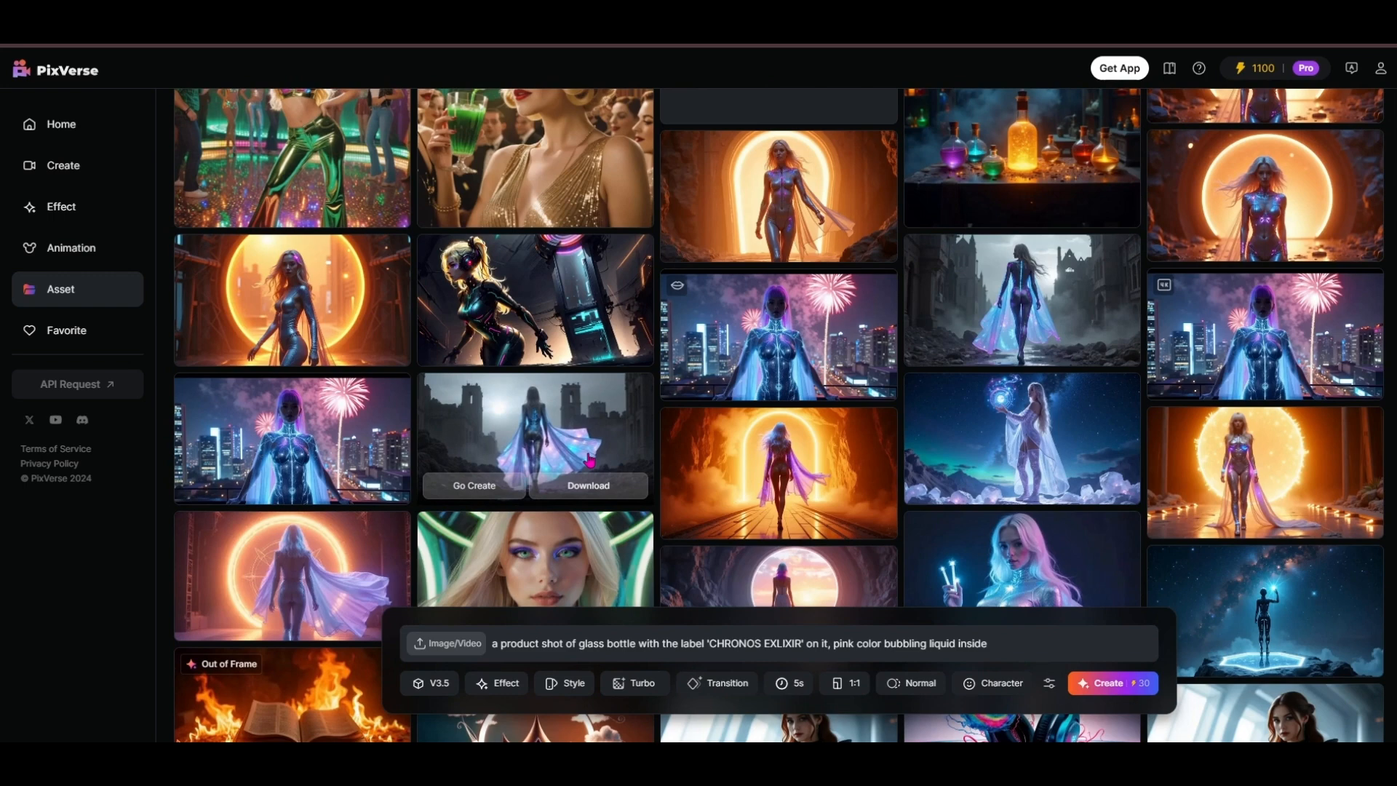
scroll(589, 460, "up", 10)
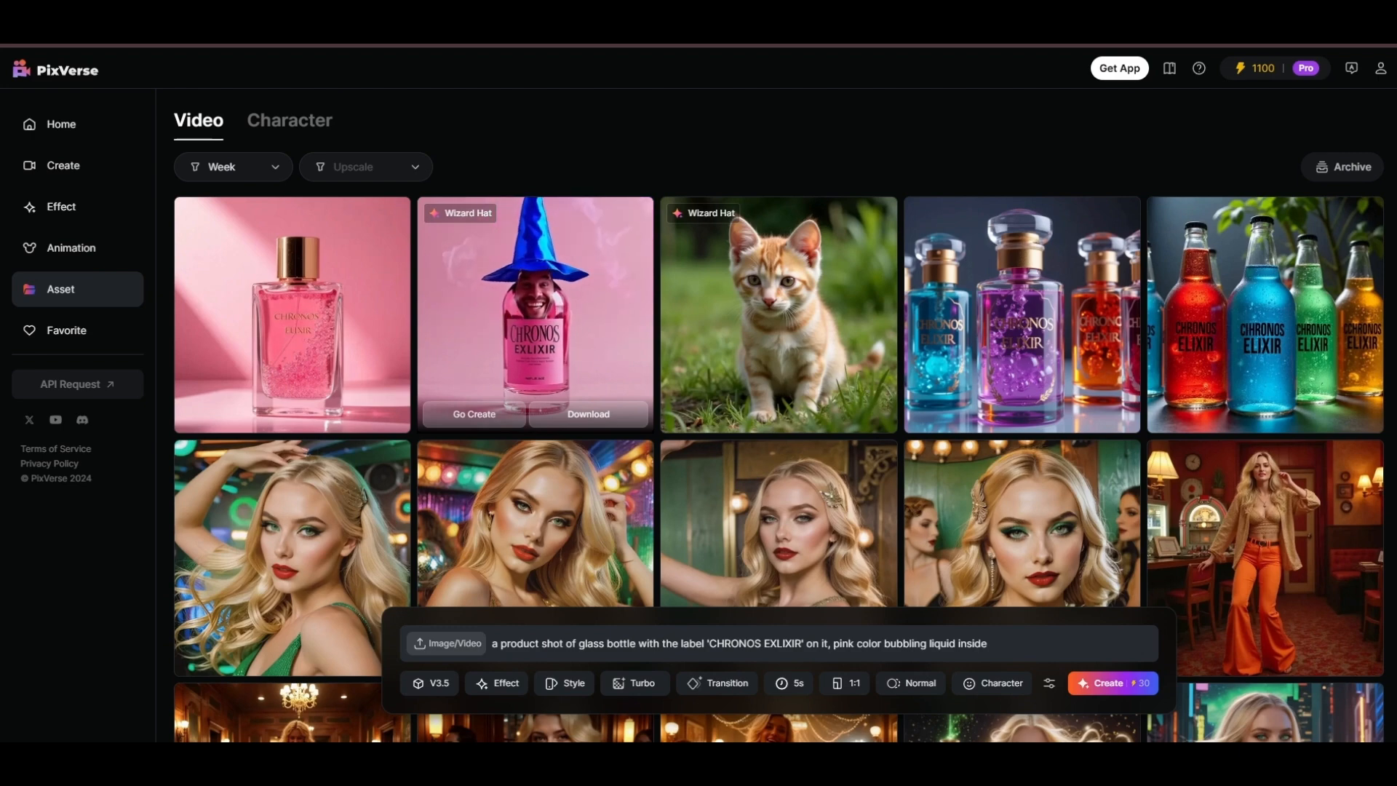
left_click(295, 324)
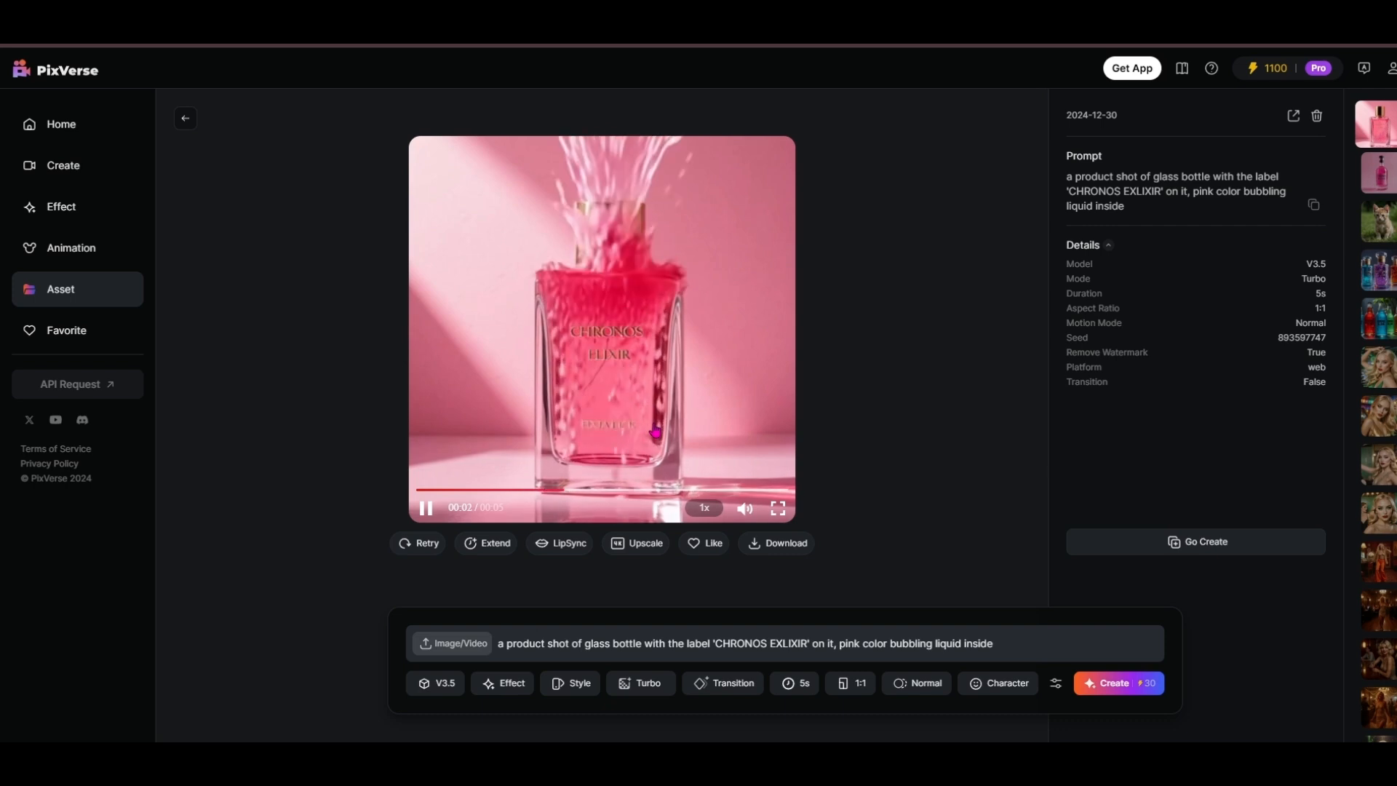
- Generate a video with the Nova character and the prompt "beautiful blonde woman unlocking the door to time travel"
left_click_drag(1033, 643, 219, 623)
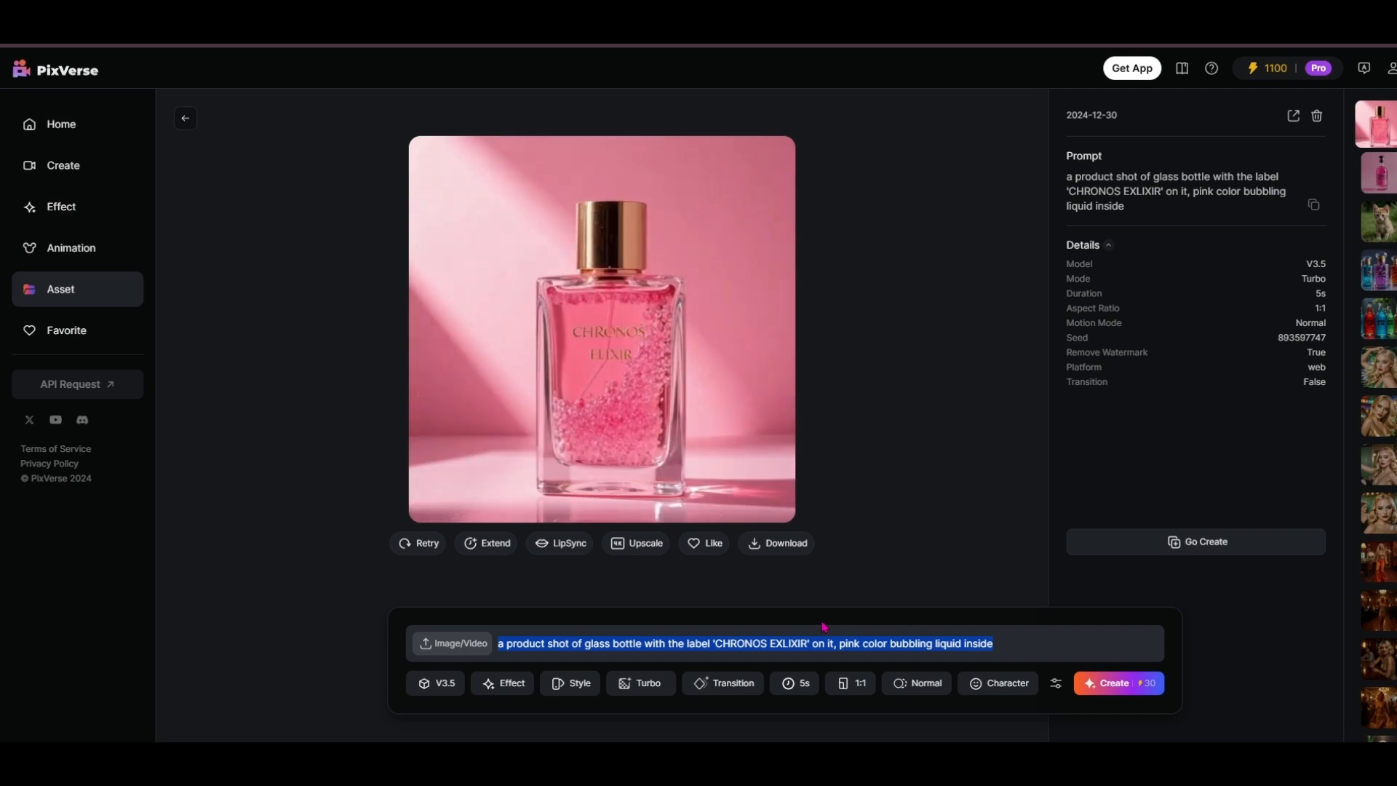
type("beau")
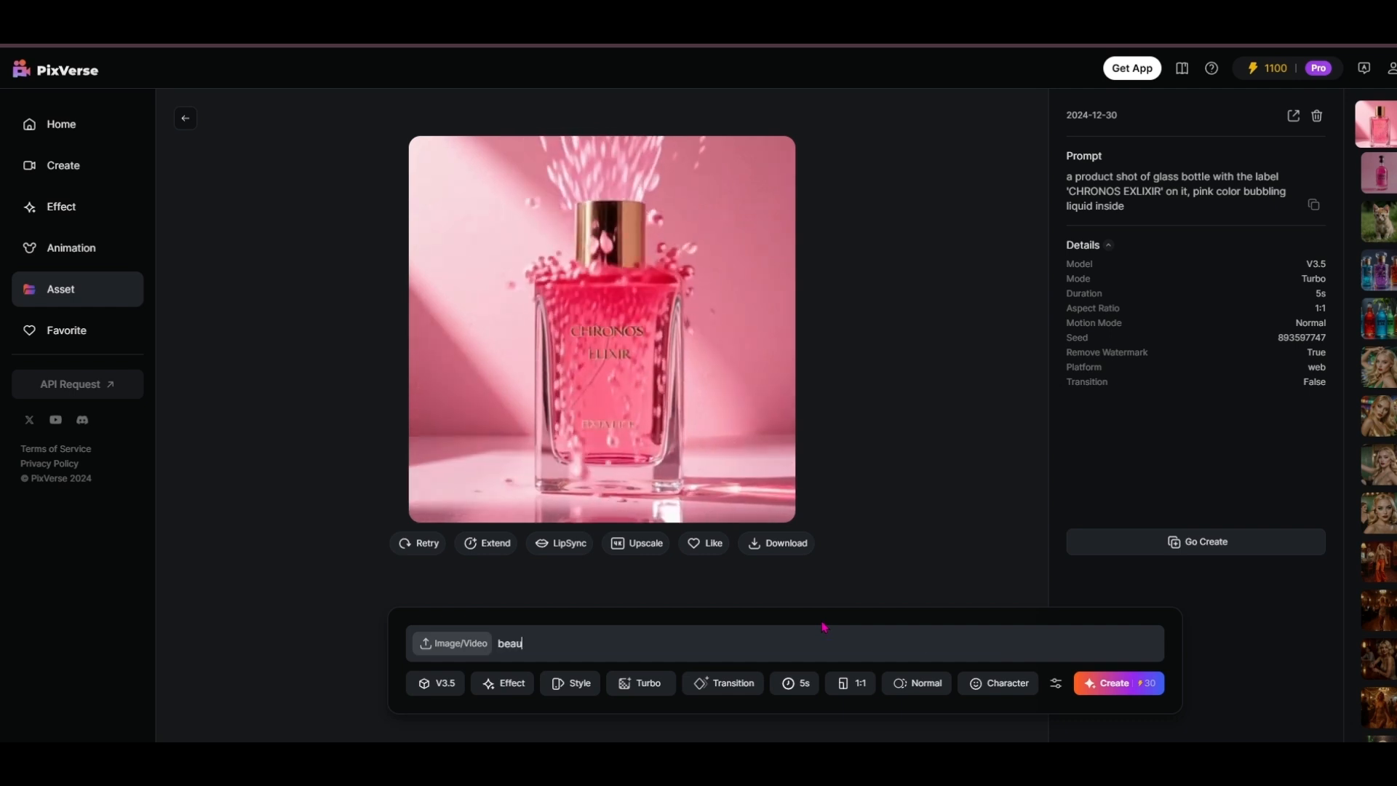
type("tiful blonde woman unlocking the door to time travel")
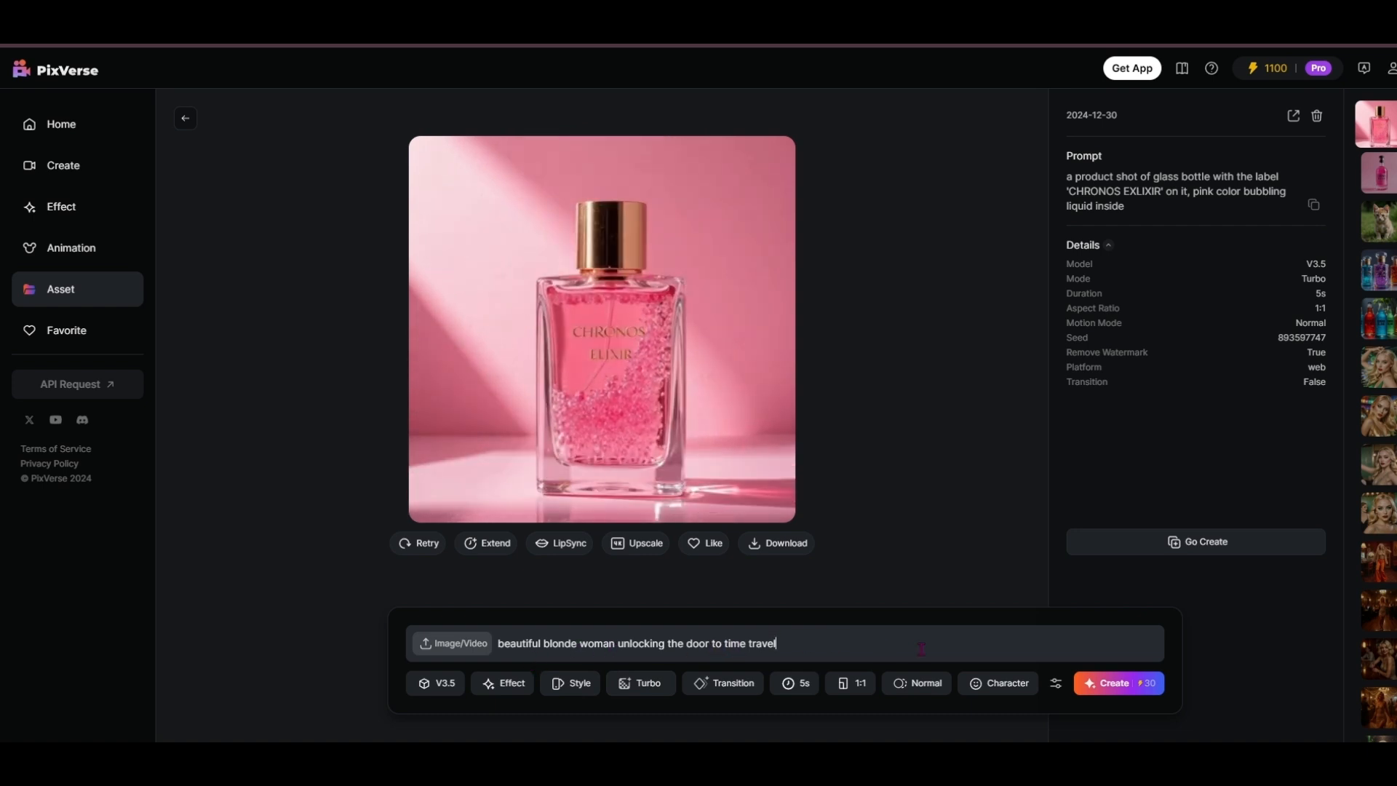
left_click(980, 679)
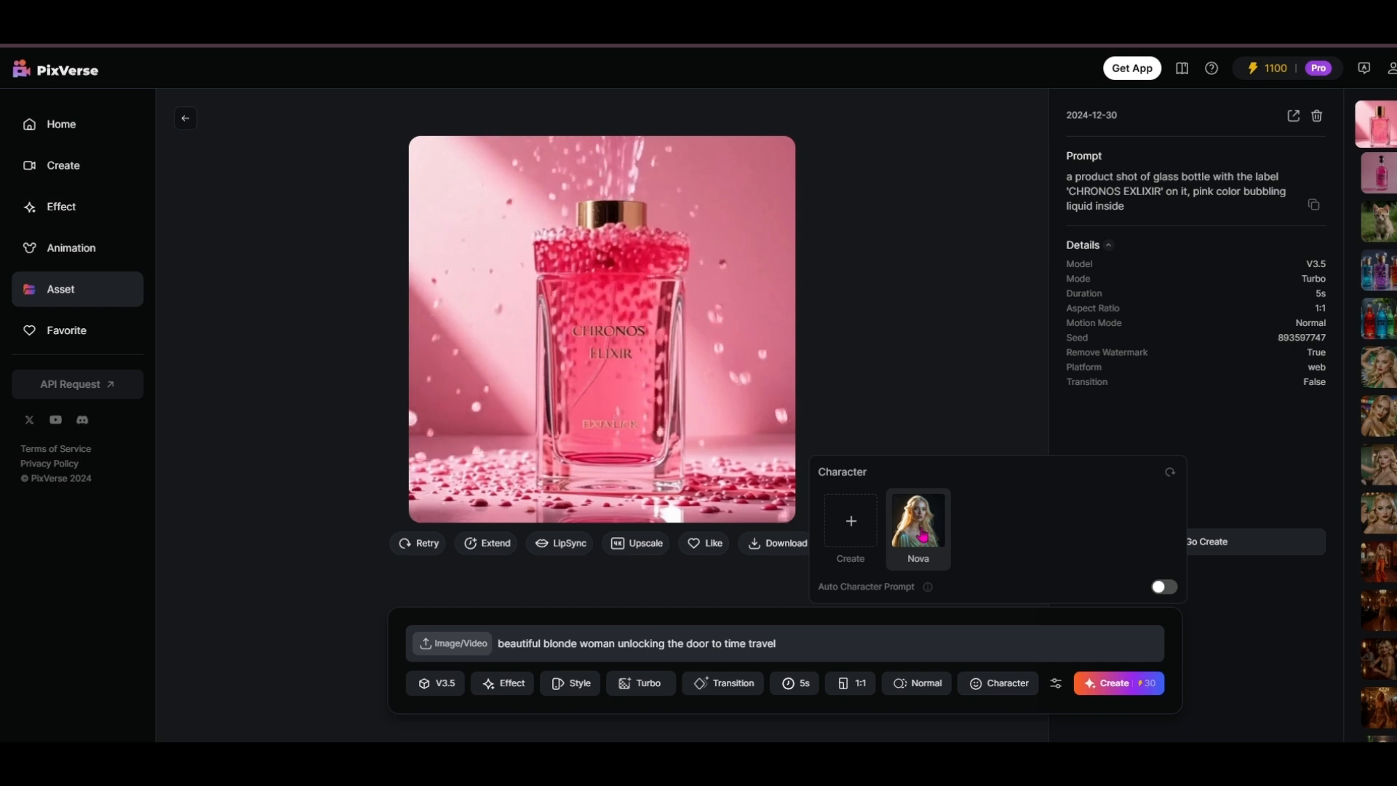
left_click(922, 537)
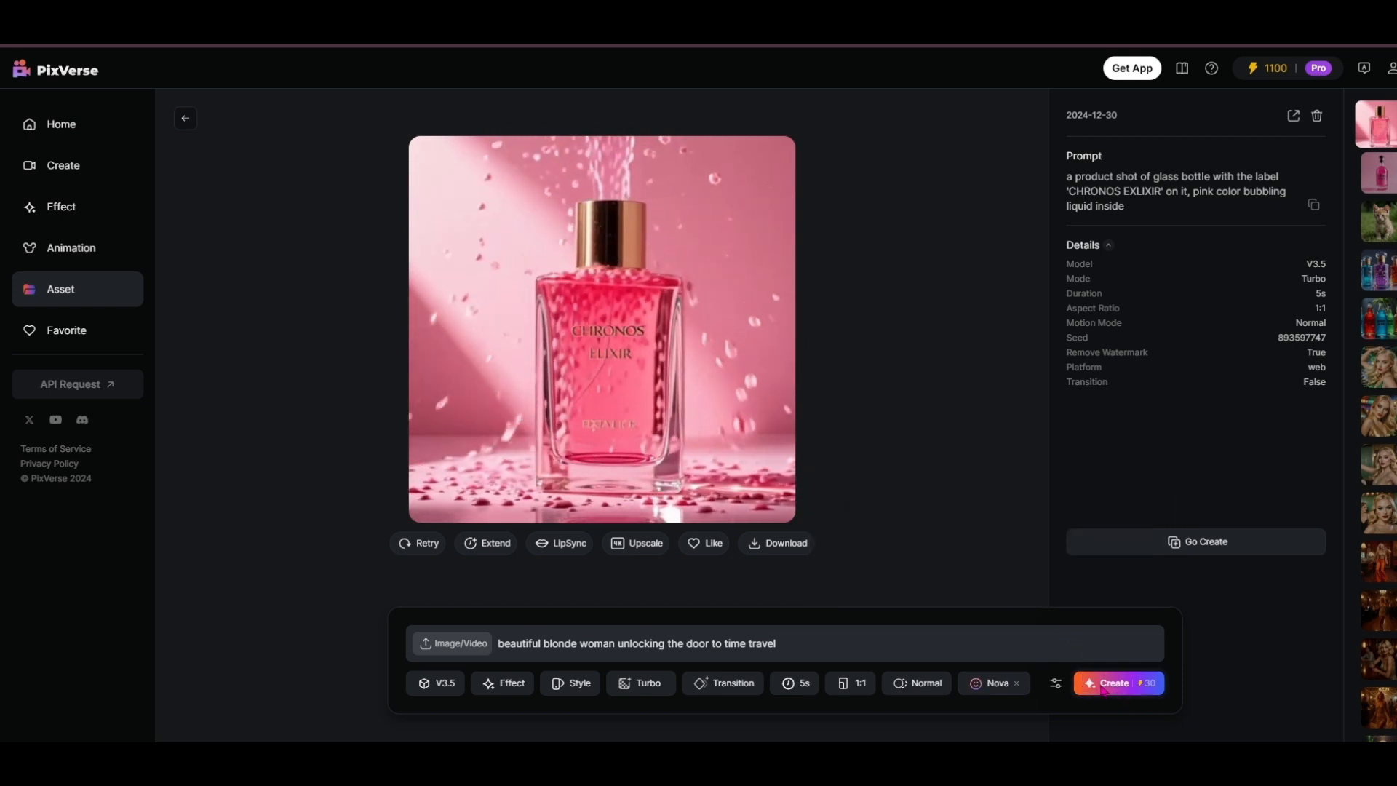
left_click(1099, 690)
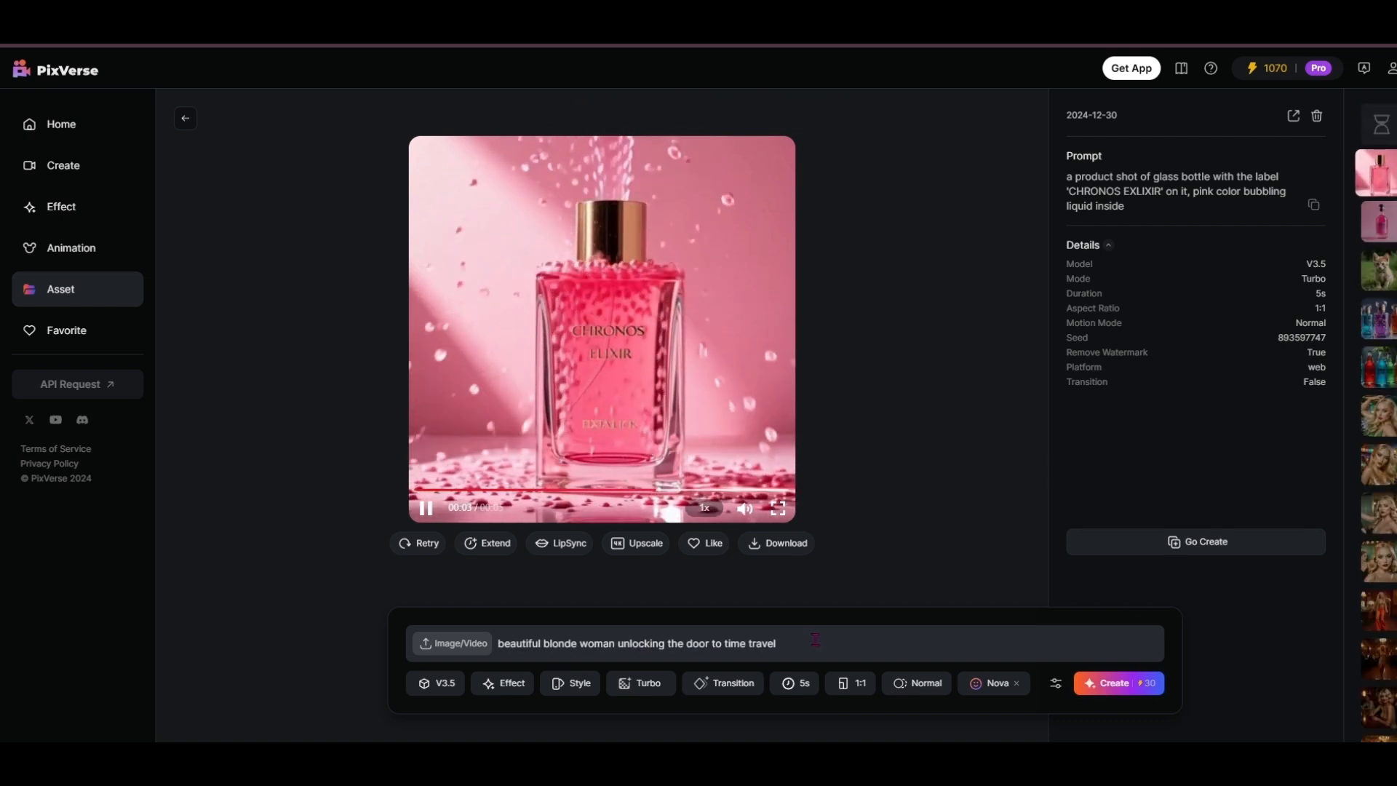
- Change the prompt to "a futuristic apothecary full of vibrant potion bottles", remove the Nova character, and generate the video
left_click_drag(799, 643, 443, 655)
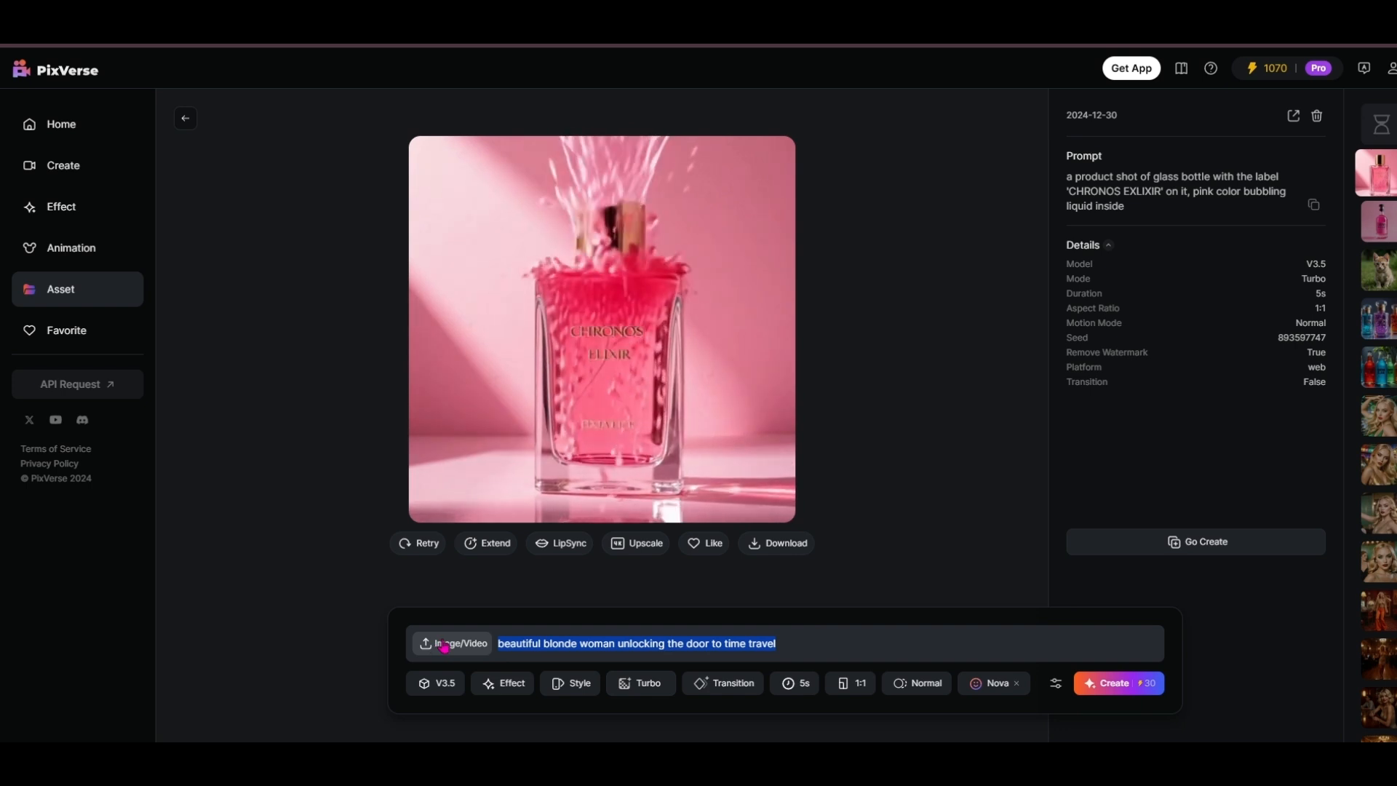
type("a")
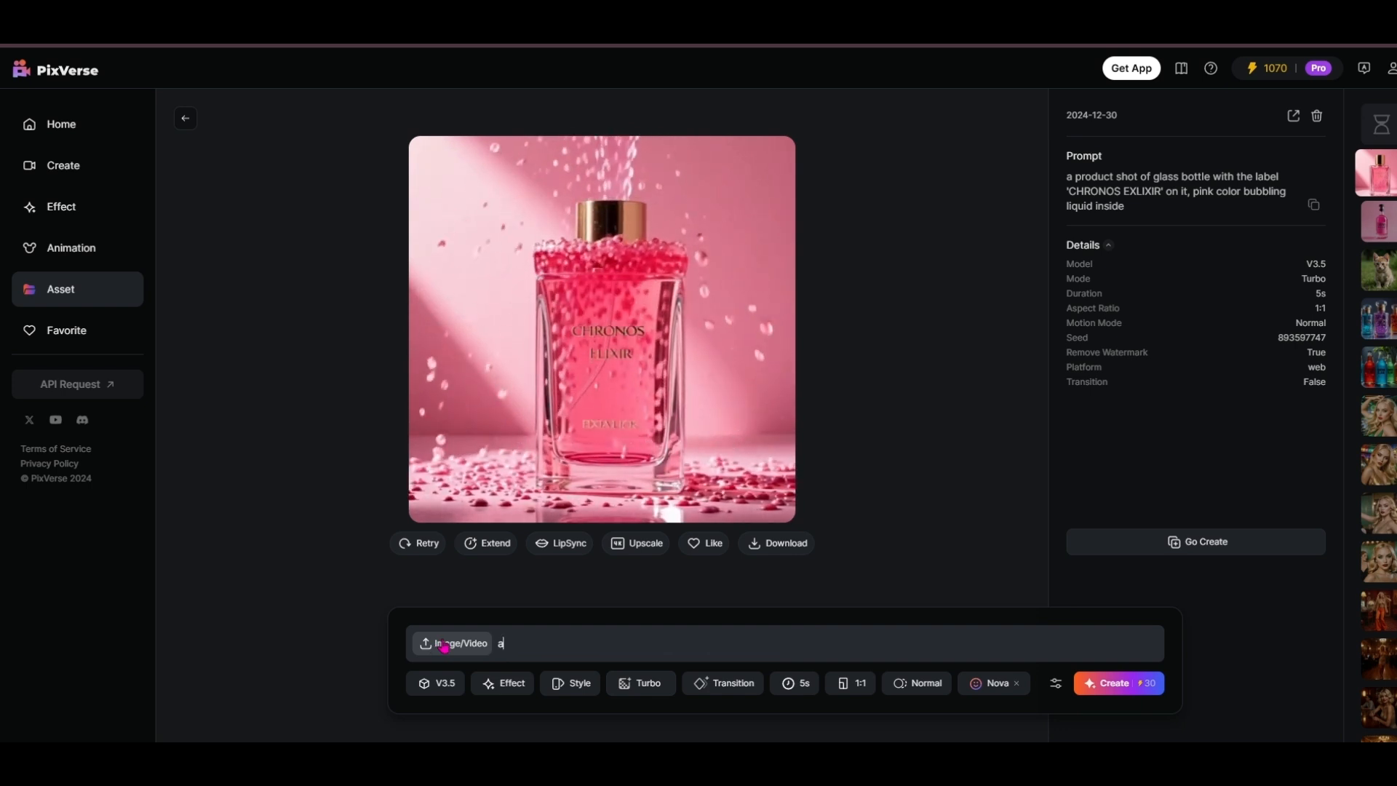
type(" futuristic apothecary full of vibrant potion bottles")
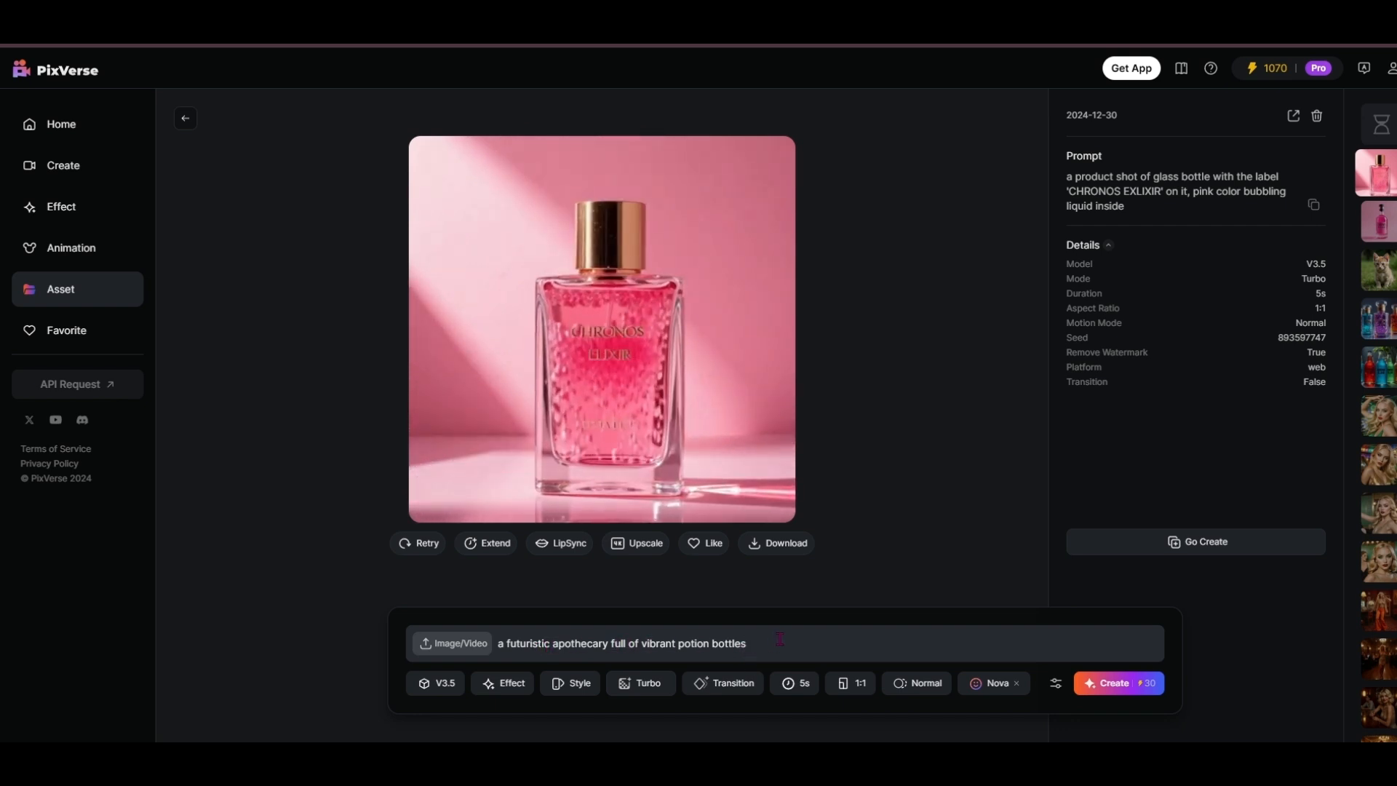
left_click(1017, 686)
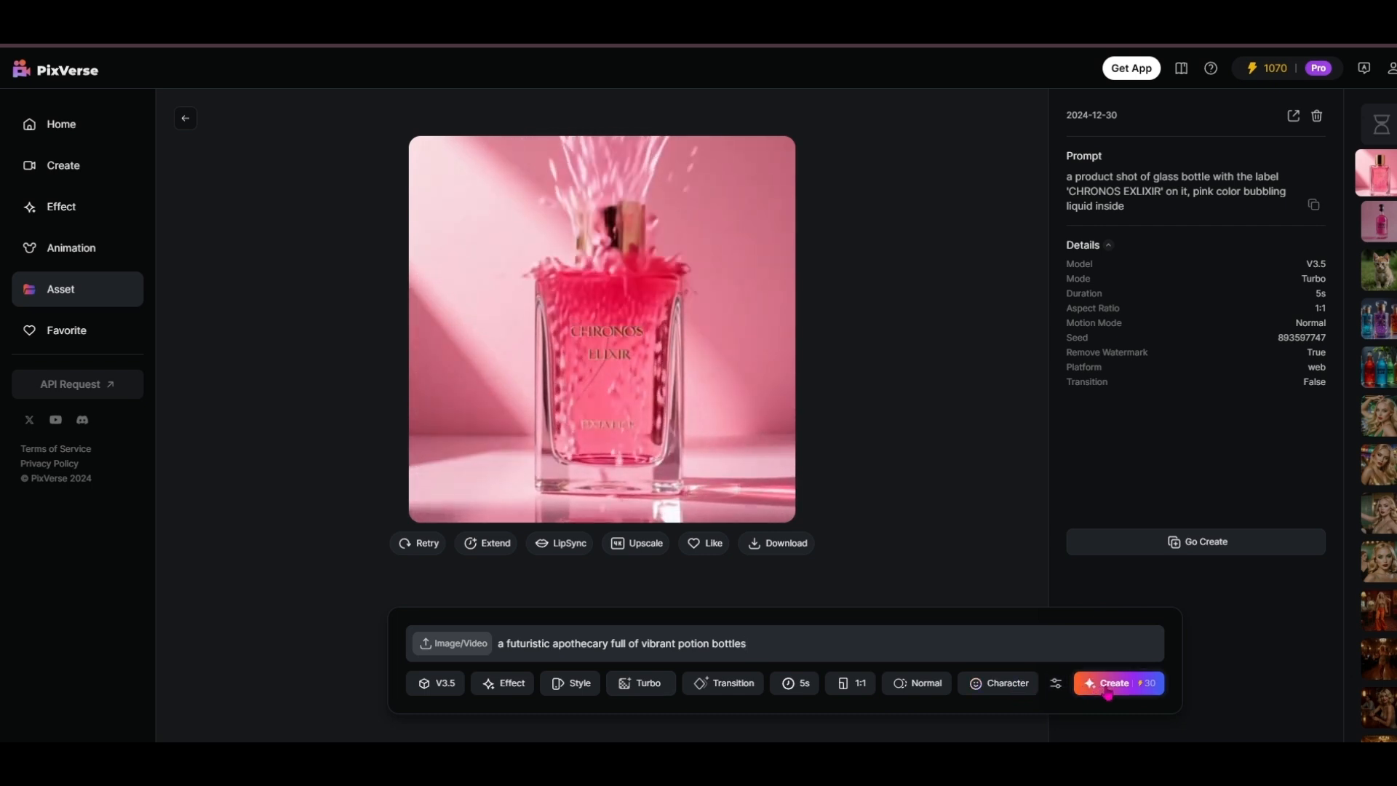
left_click(1106, 688)
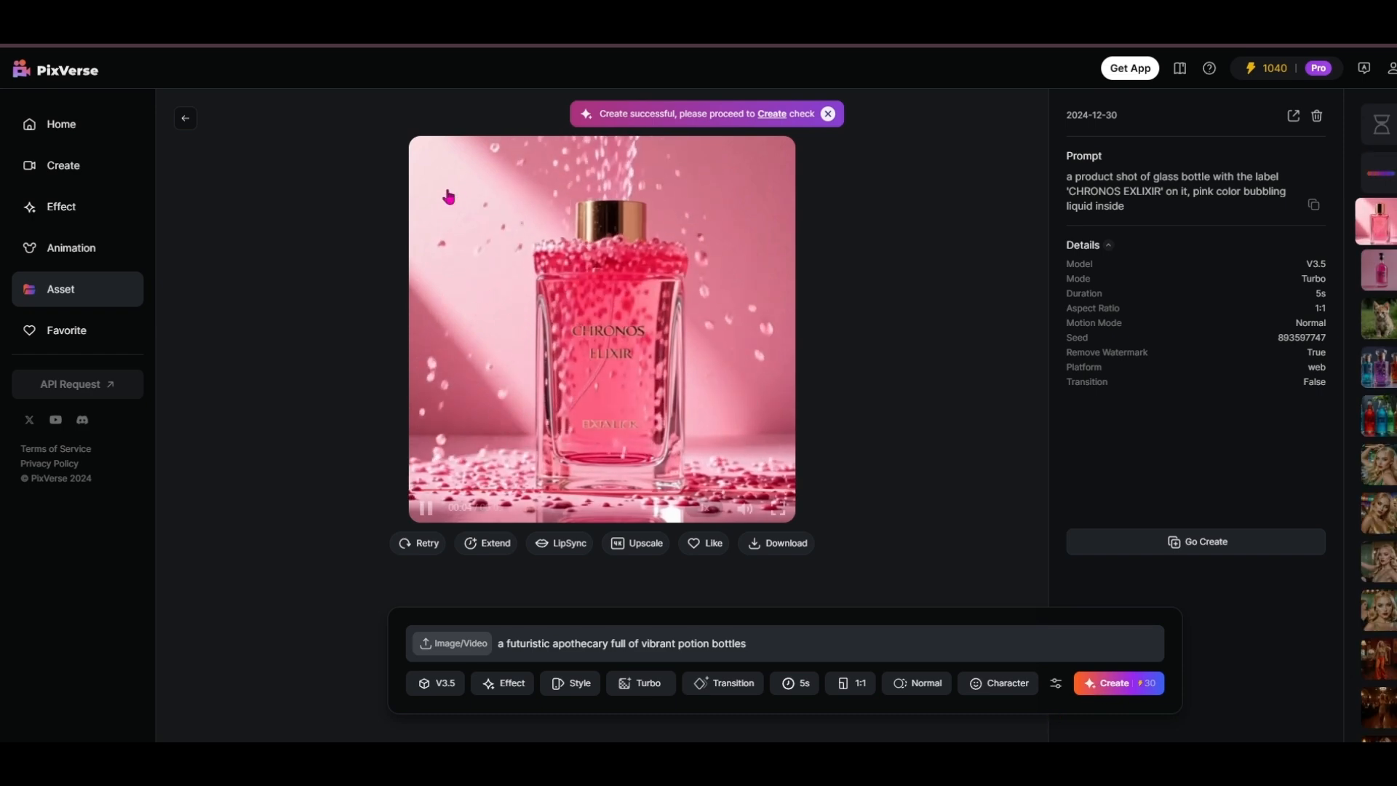
- View the new videos of the woman at the door and the apothecary potion bottles from the asset library
left_click(86, 293)
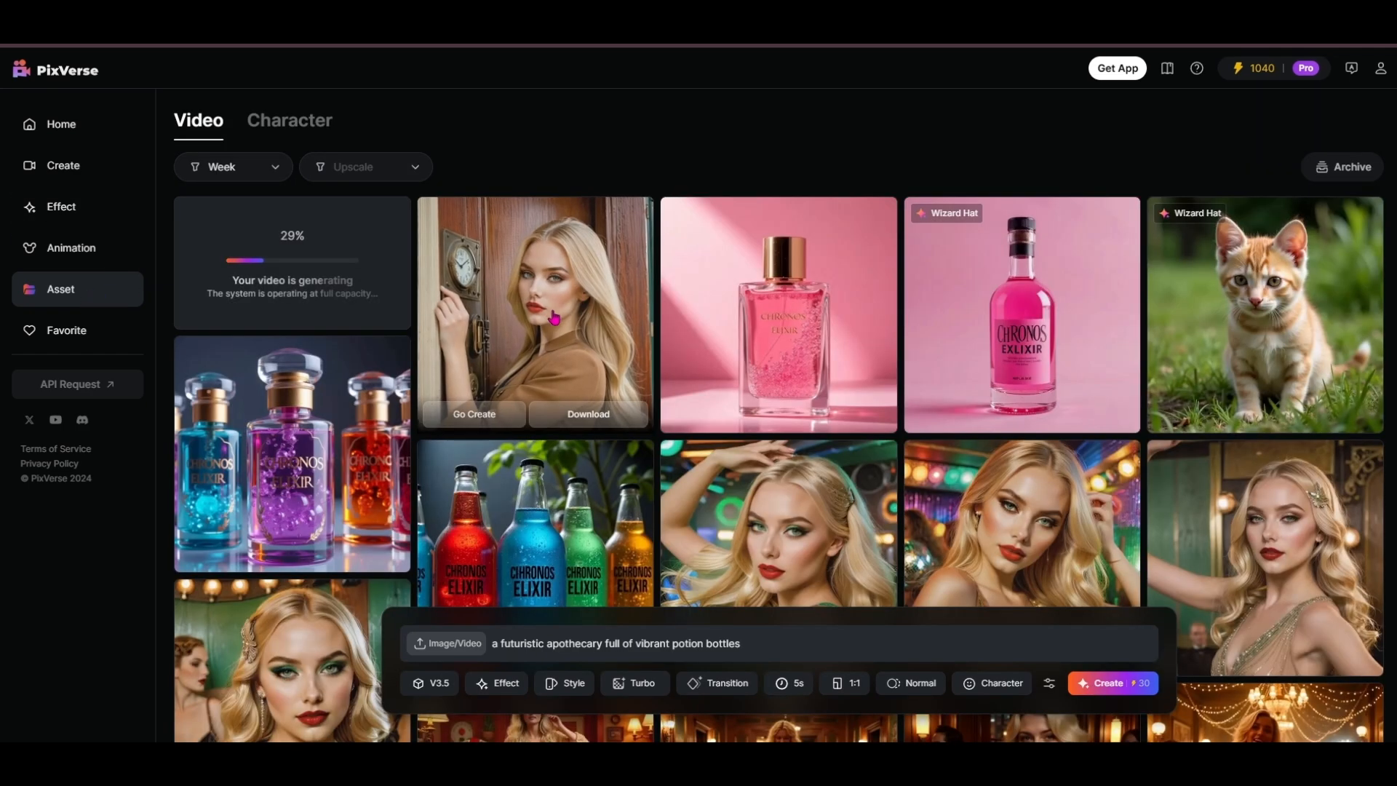
left_click(557, 342)
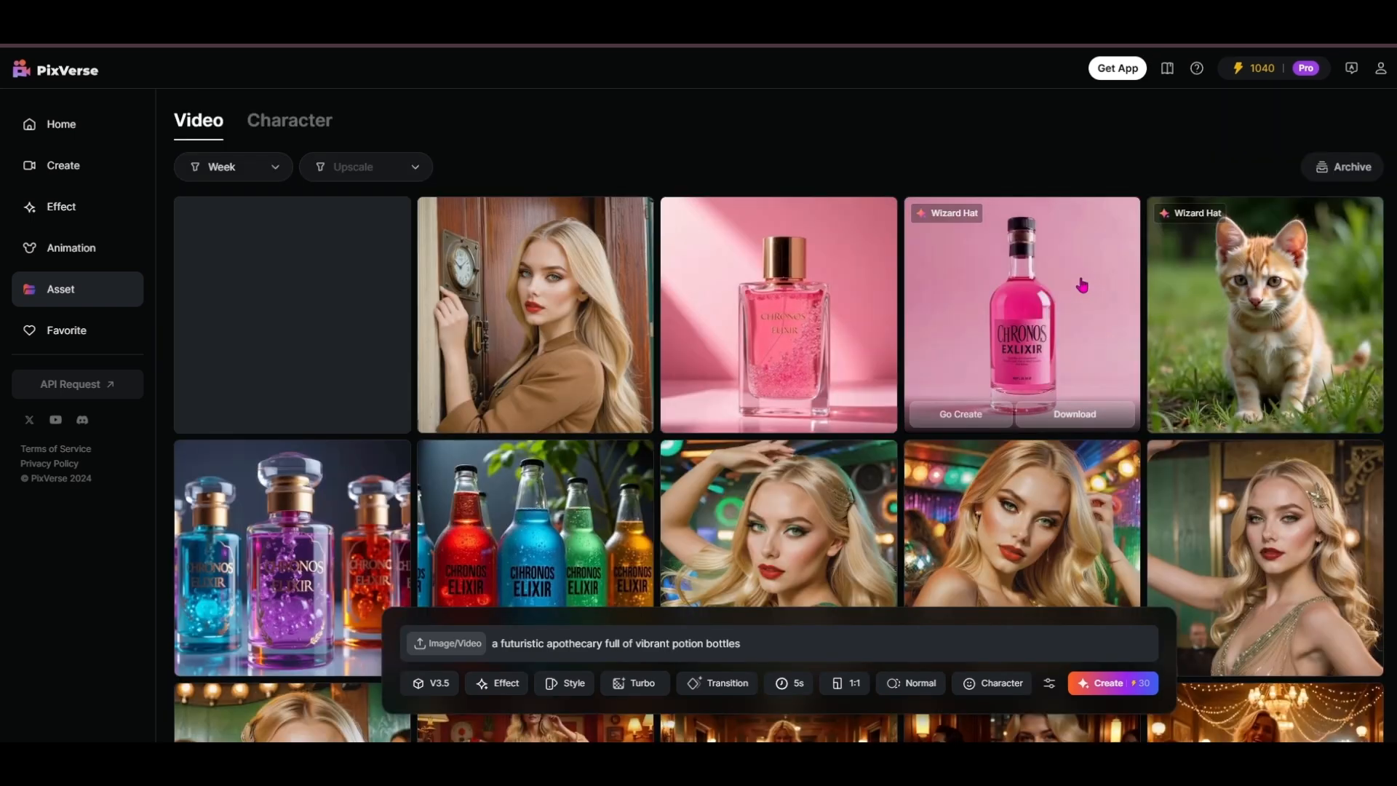
mouse_move(320, 300)
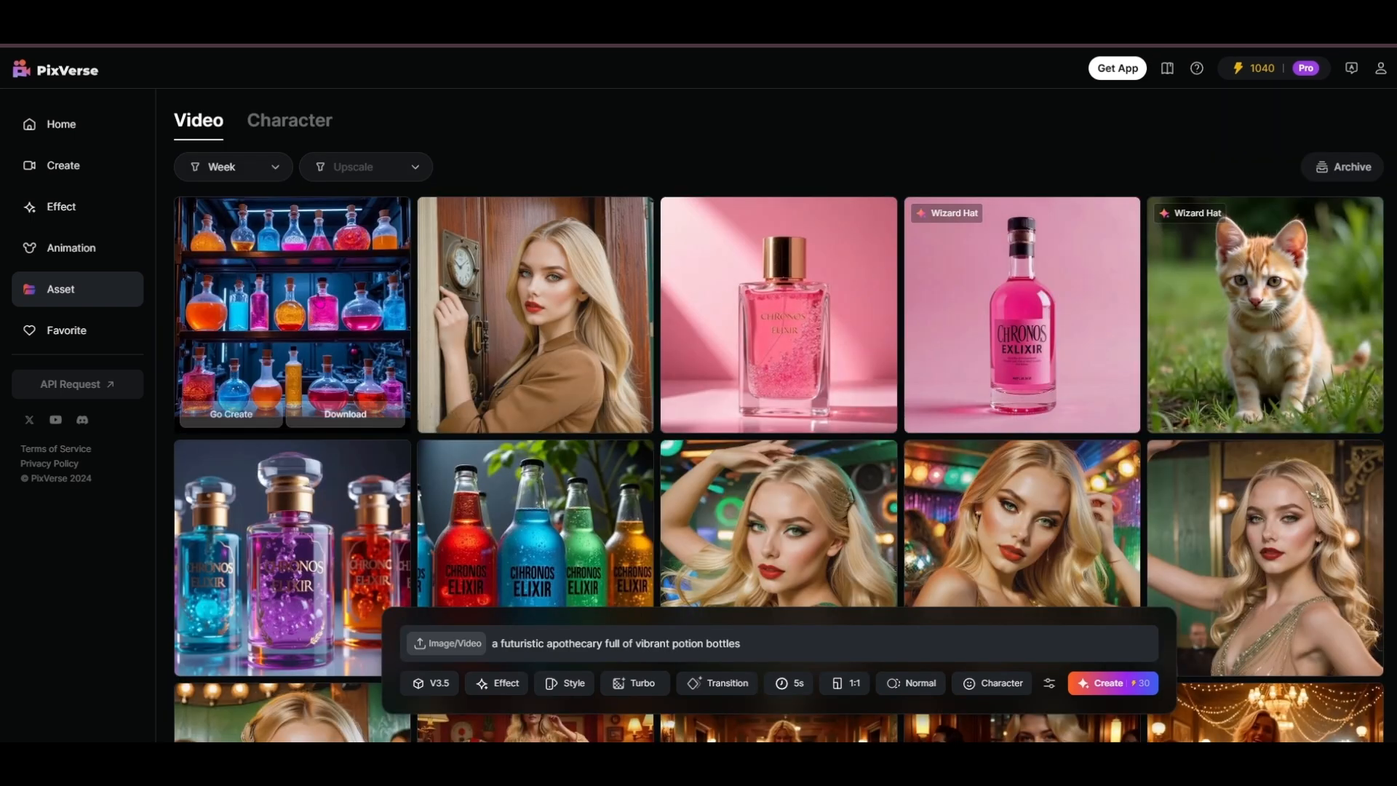
left_click(318, 307)
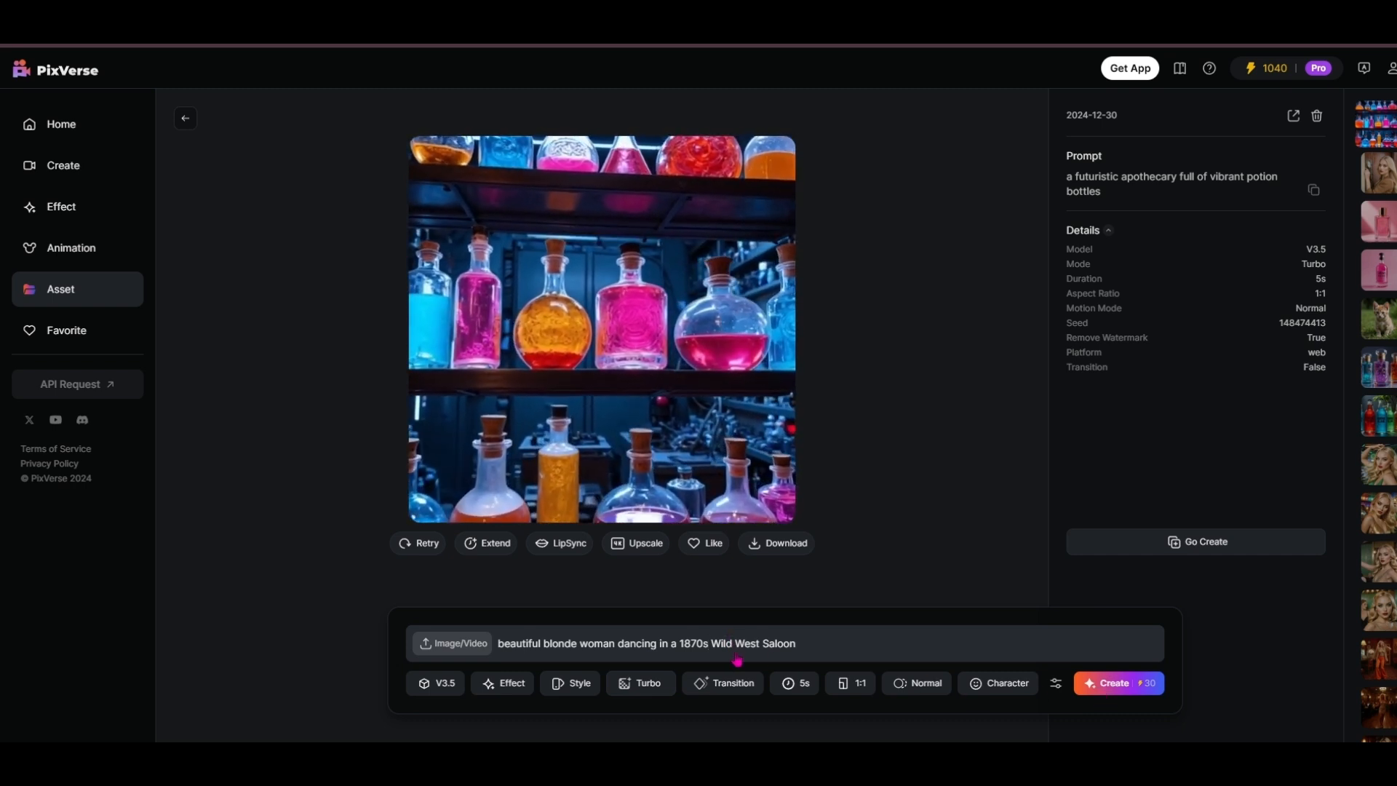
- Generate a video with the Nova character and the prompt "beautiful blonde woman dancing in a 1870s Wild West Saloon"
left_click(1014, 691)
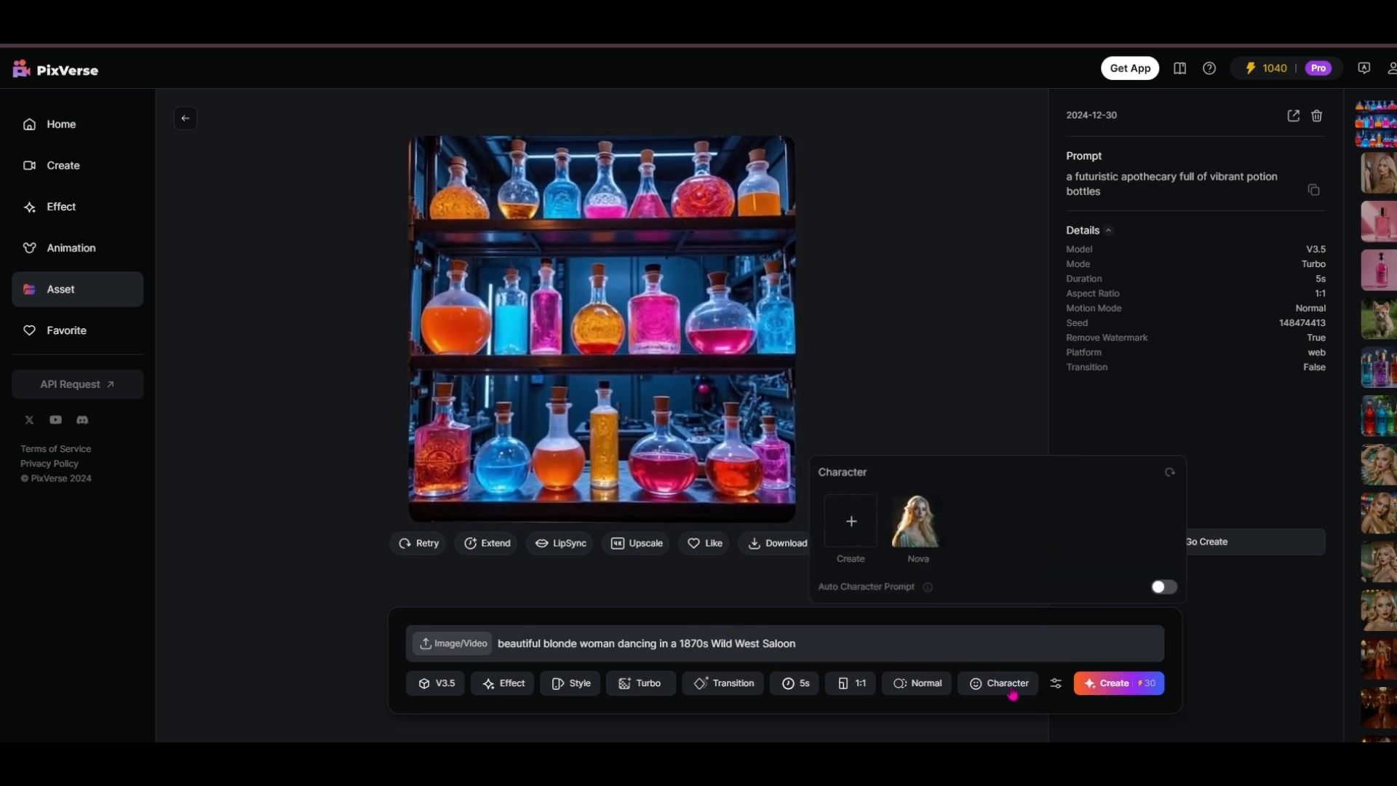
left_click(917, 525)
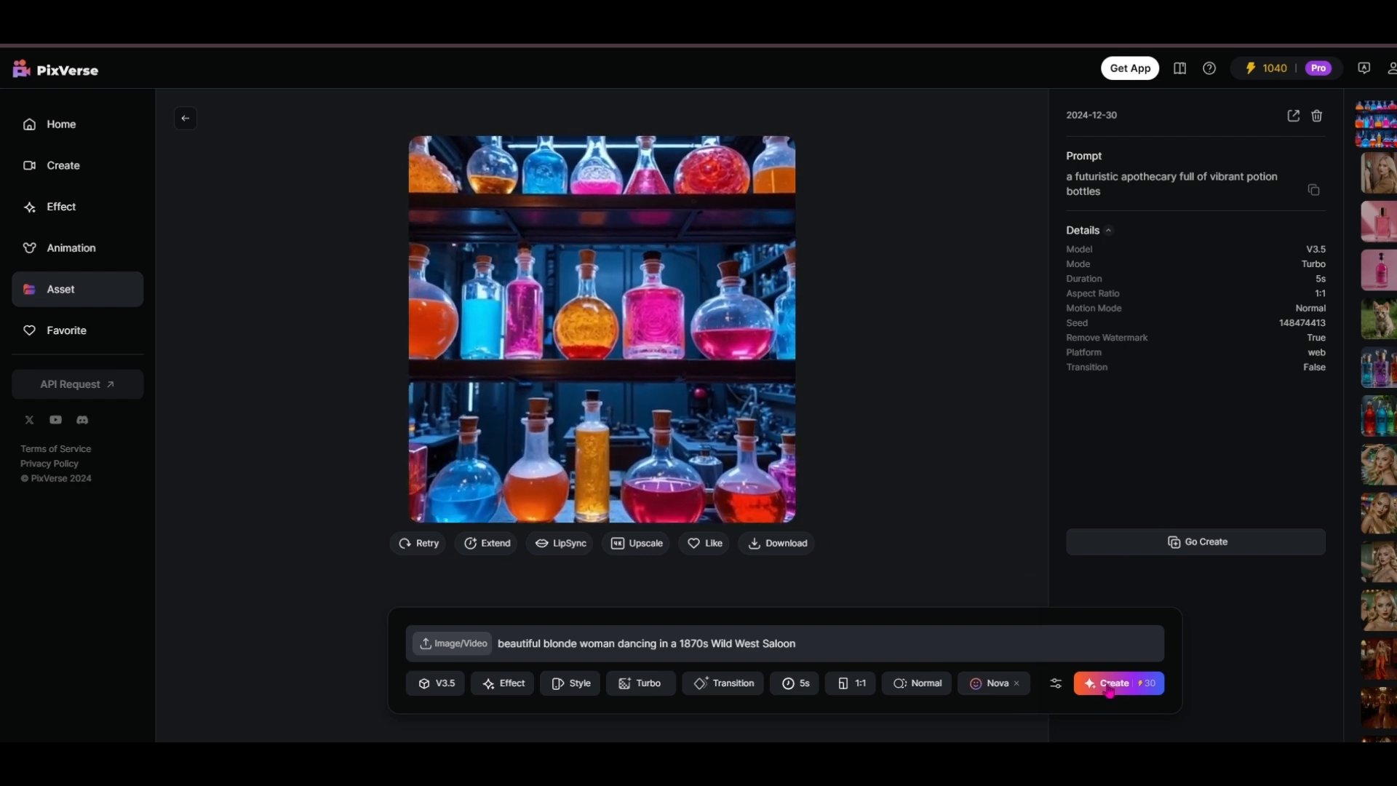
left_click(1110, 684)
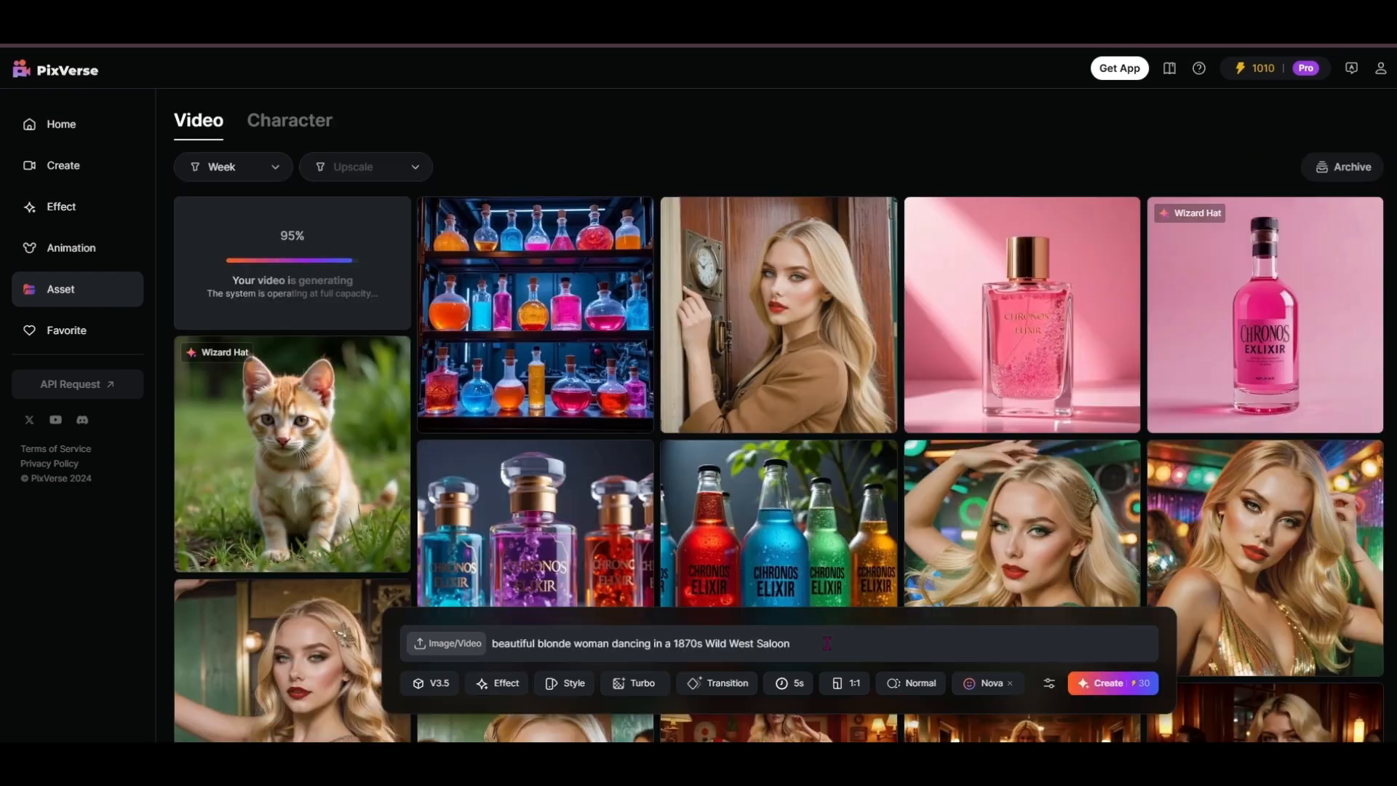
- Generate a video with the Nova character and the prompt "beautiful blonde woman stepping off a spaceship on a futuristic world"
left_click_drag(791, 643, 611, 640)
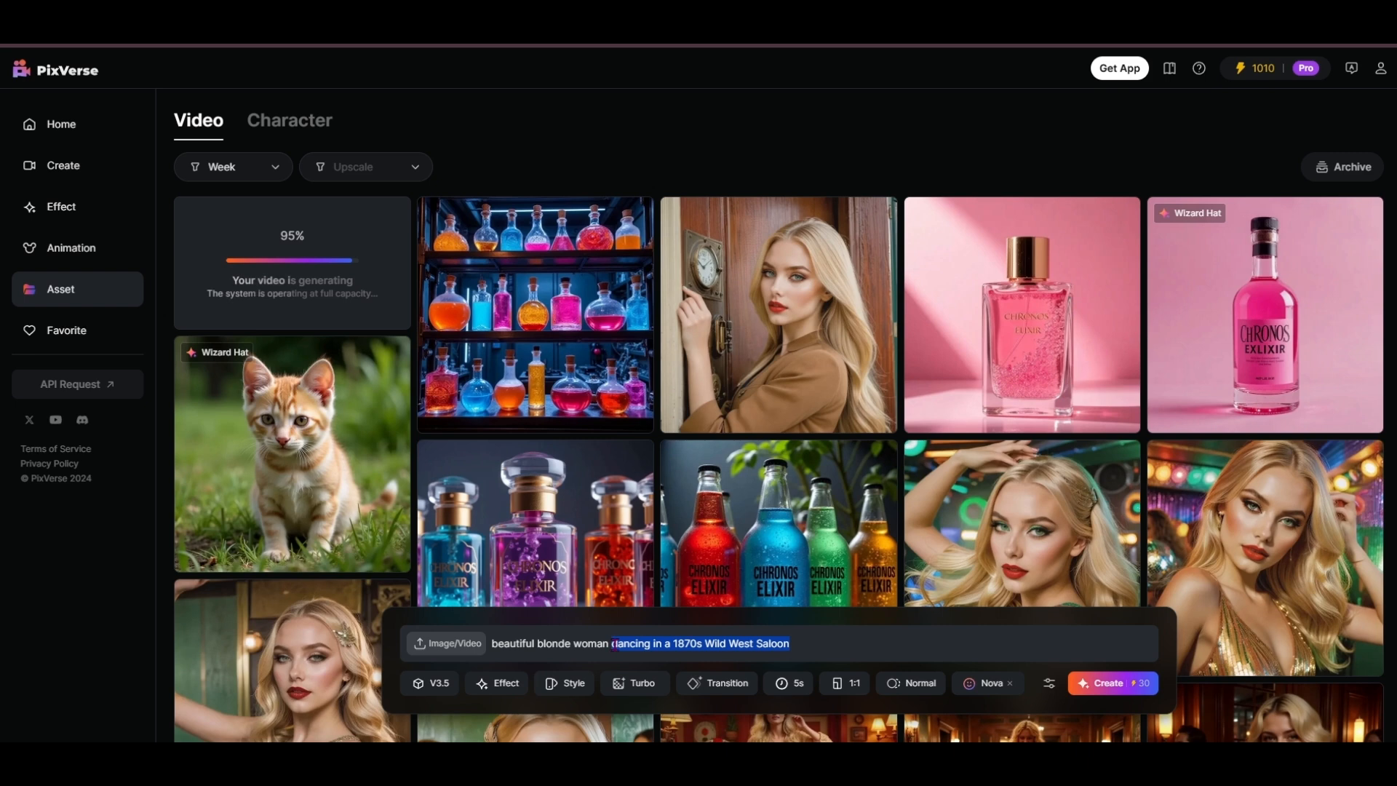
type("stepping off a spaceship on a futuristic world")
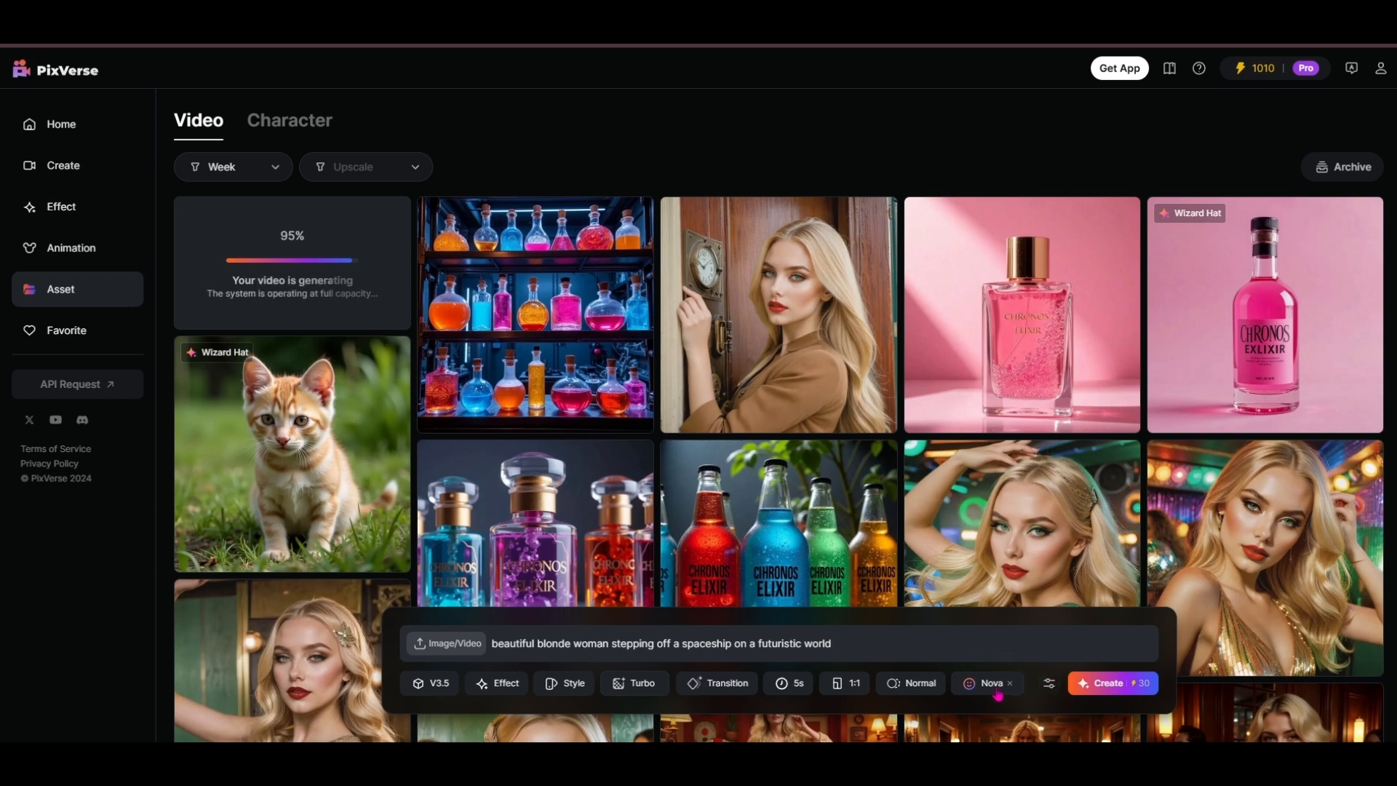
left_click(1115, 684)
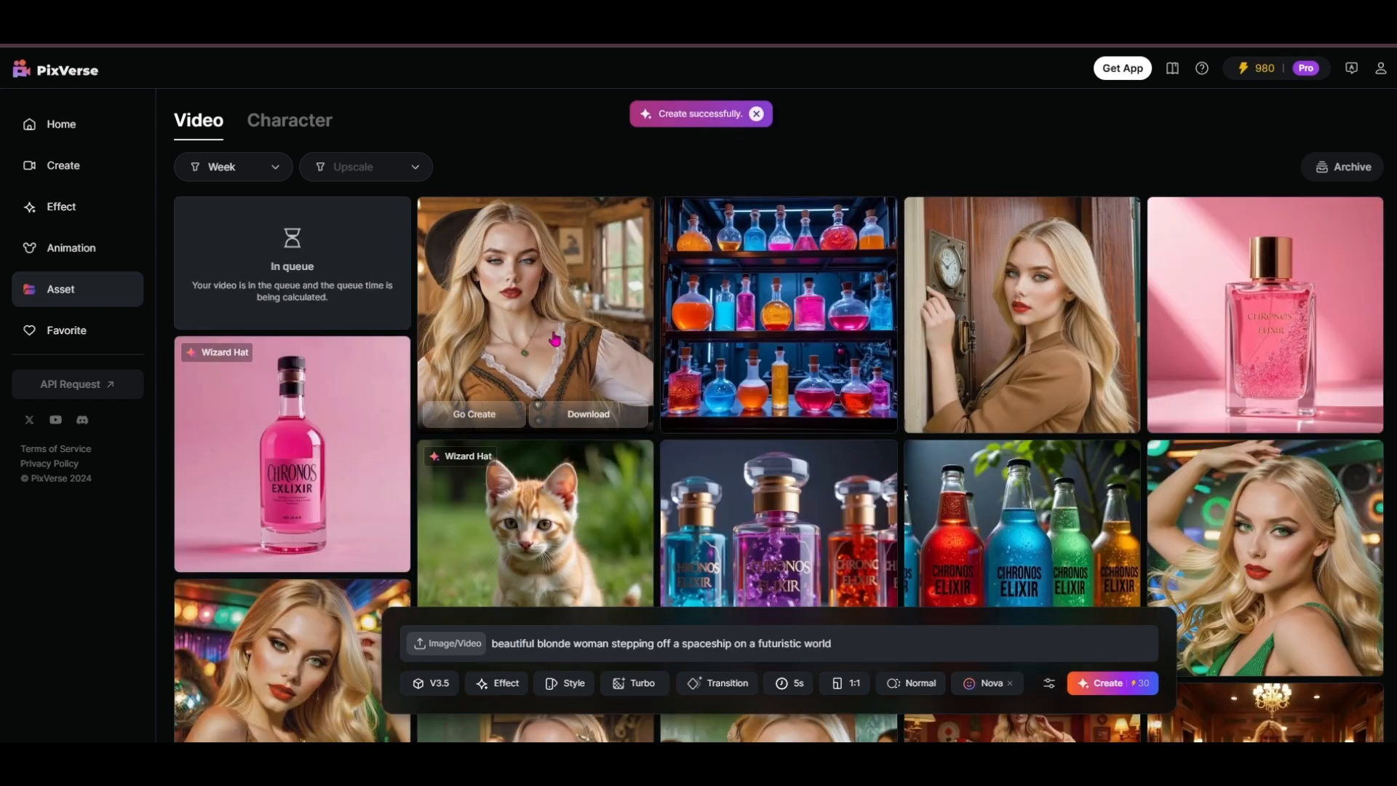
- View the first Wild West saloon video, replace the prompt with the detailed paragraph describing the golden-haired woman dancing in the saloon, and generate a new video
left_click(548, 339)
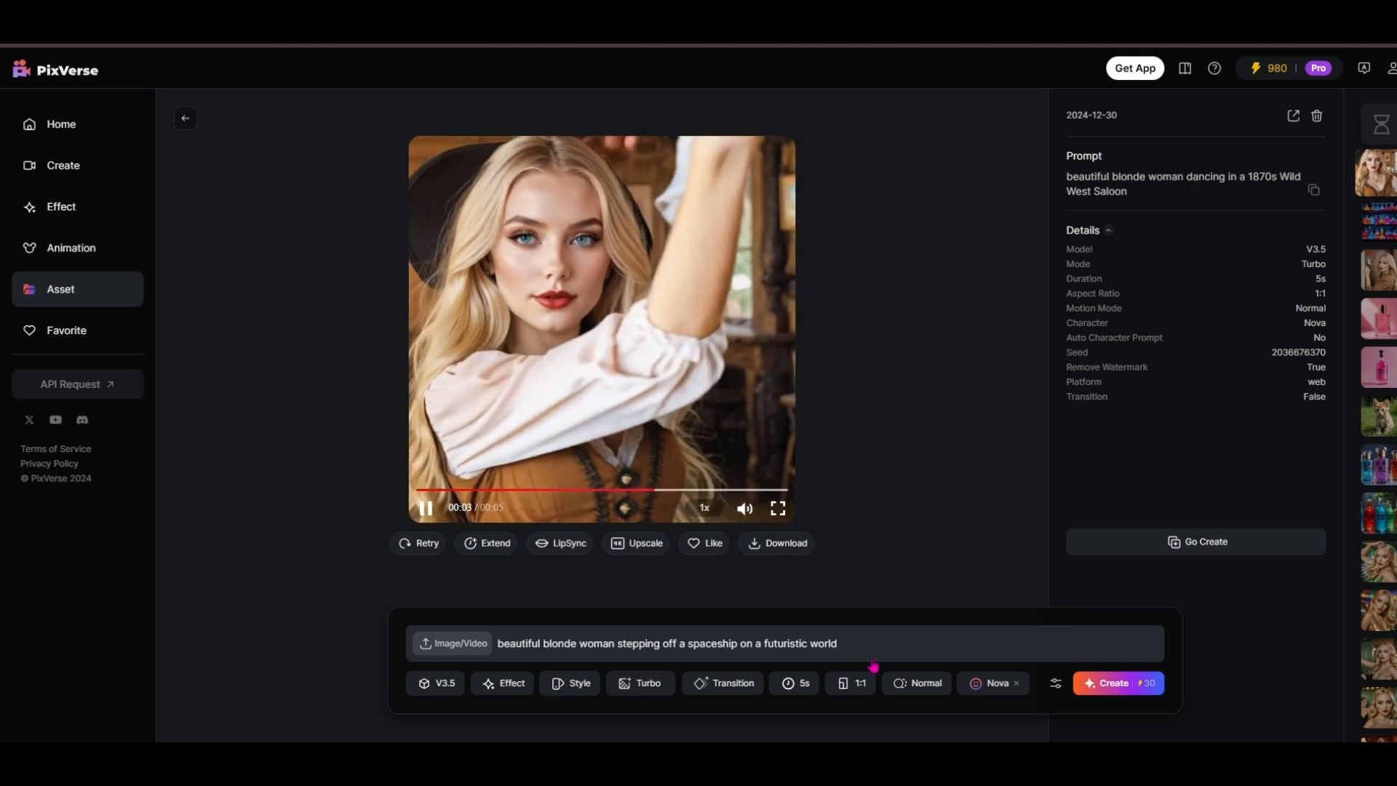
key("ctrl+a")
key("ctrl+v")
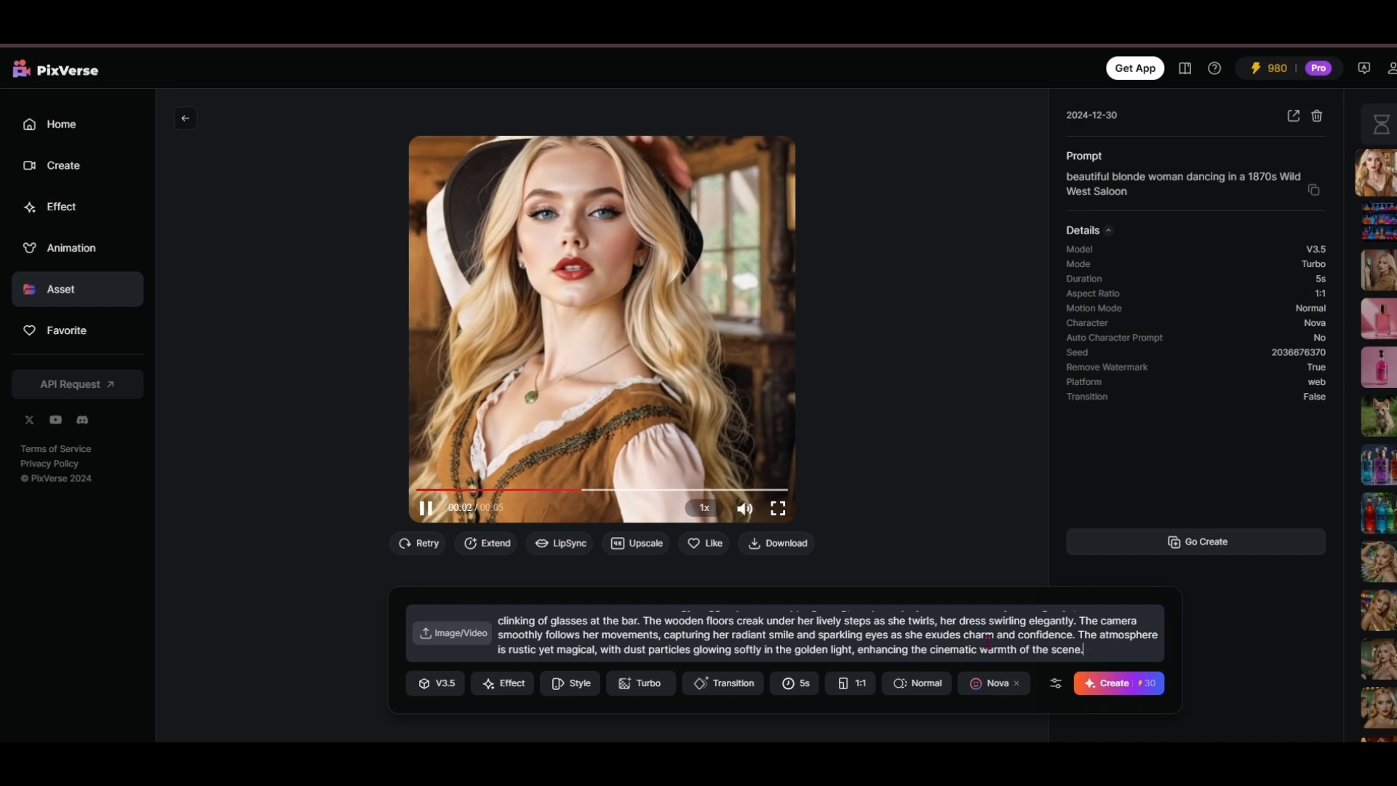
scroll(989, 640, "up", 3)
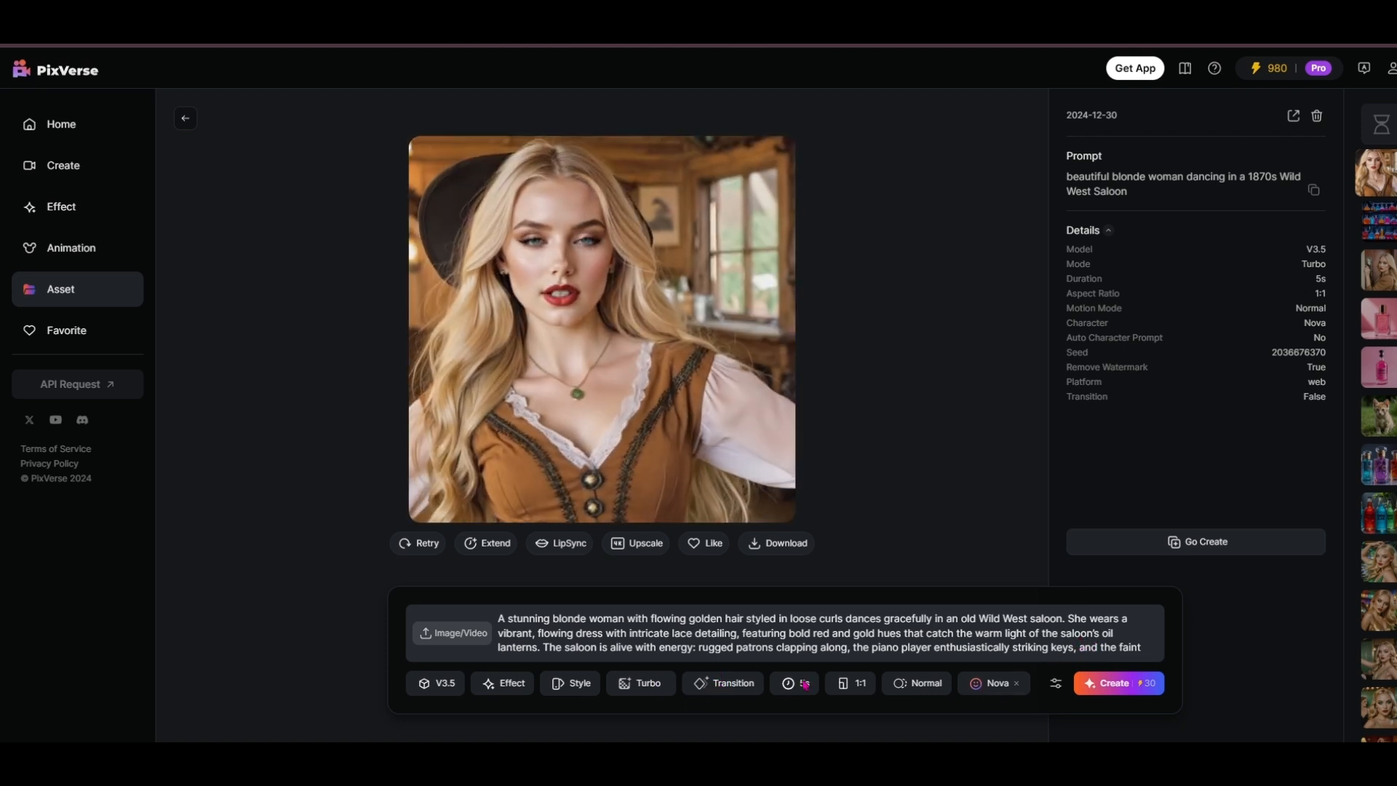
left_click(1107, 688)
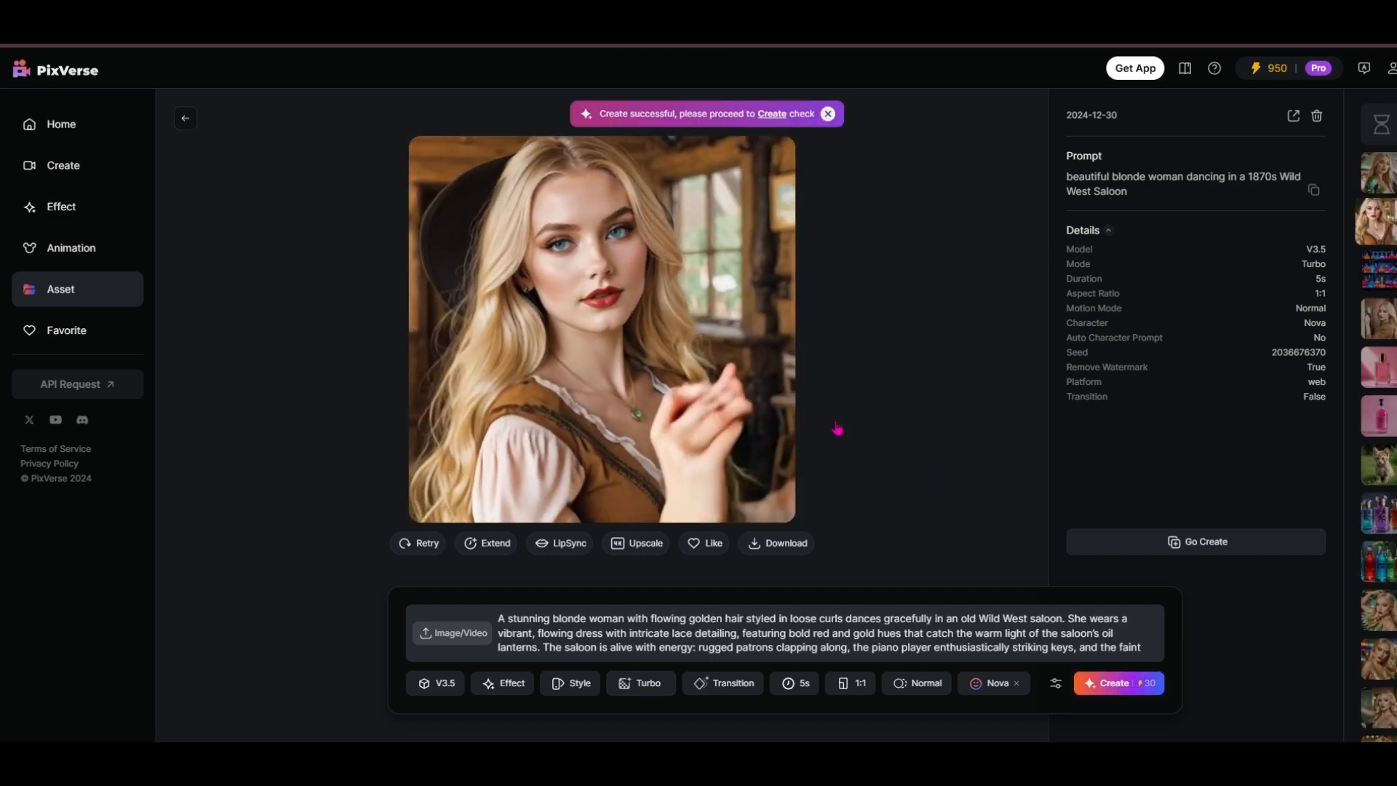
- Open the new spaceship video from the asset library and download it
left_click(185, 119)
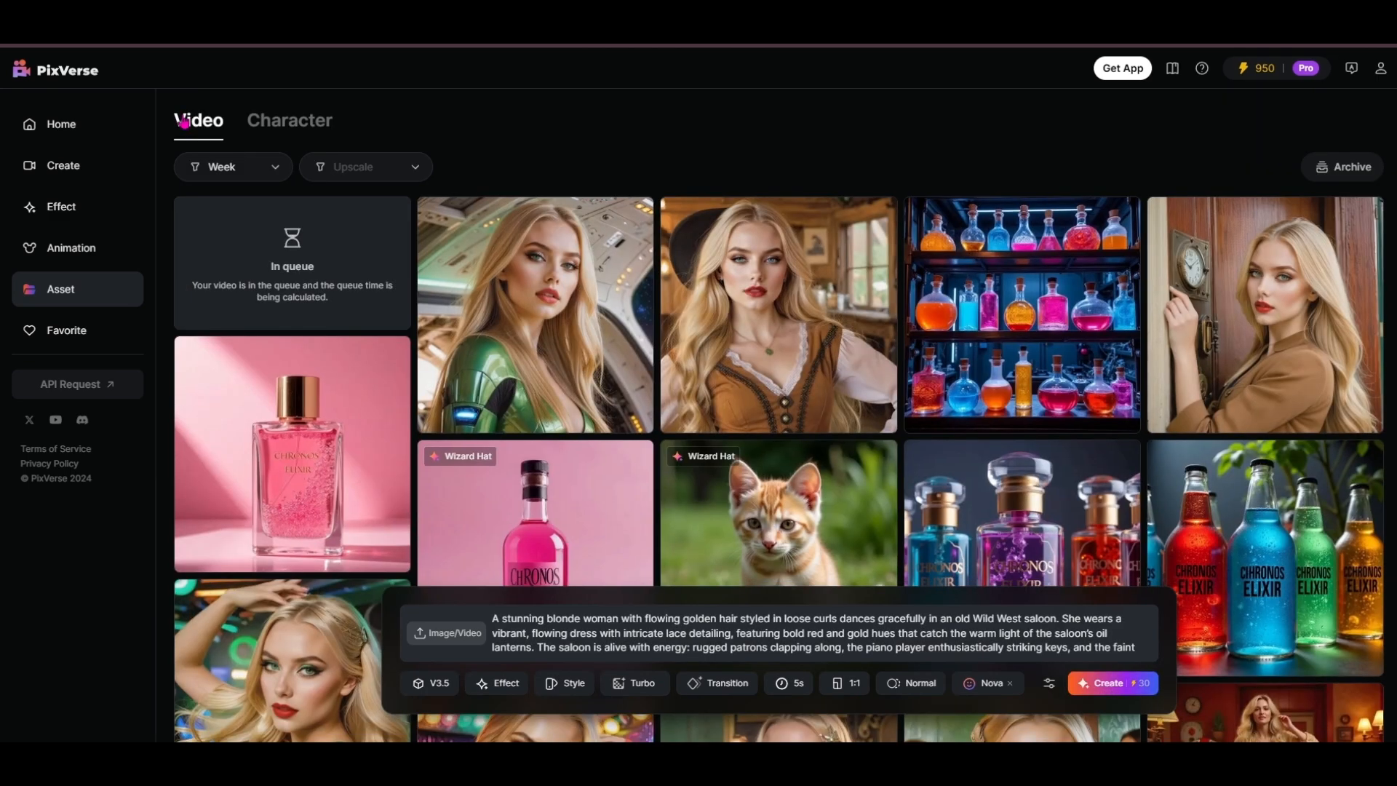
left_click(528, 322)
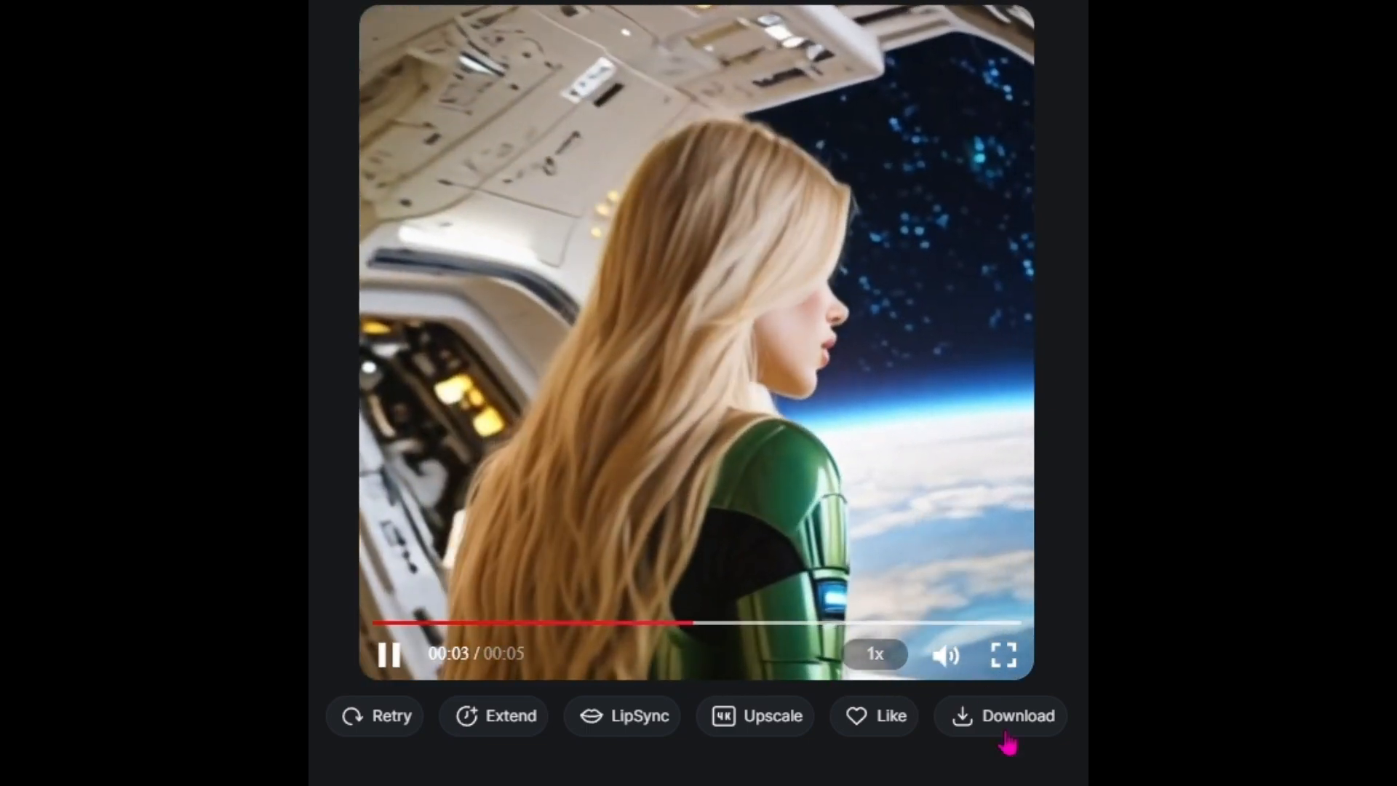
left_click(1008, 719)
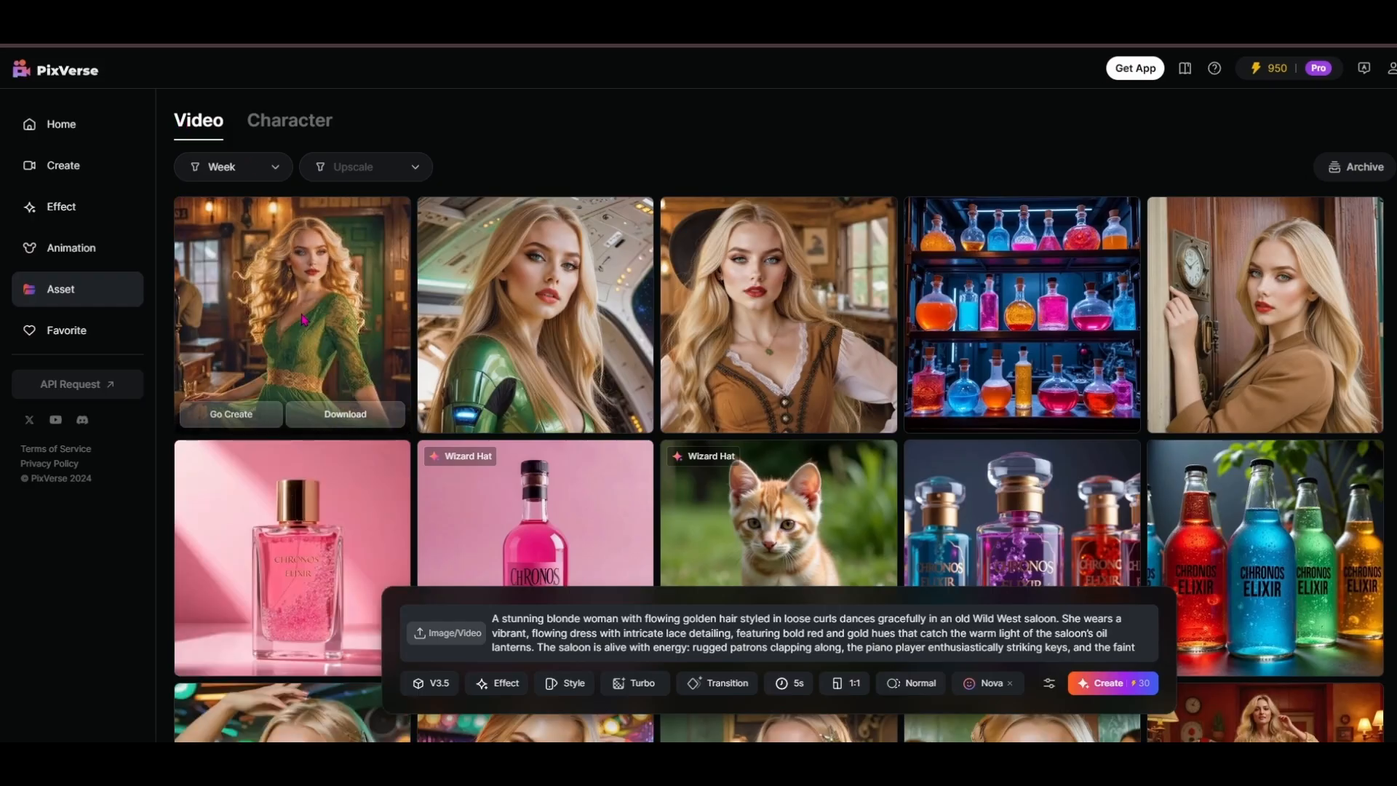
- View the green-dress saloon video and generate another version from the same detailed saloon prompt
left_click(299, 322)
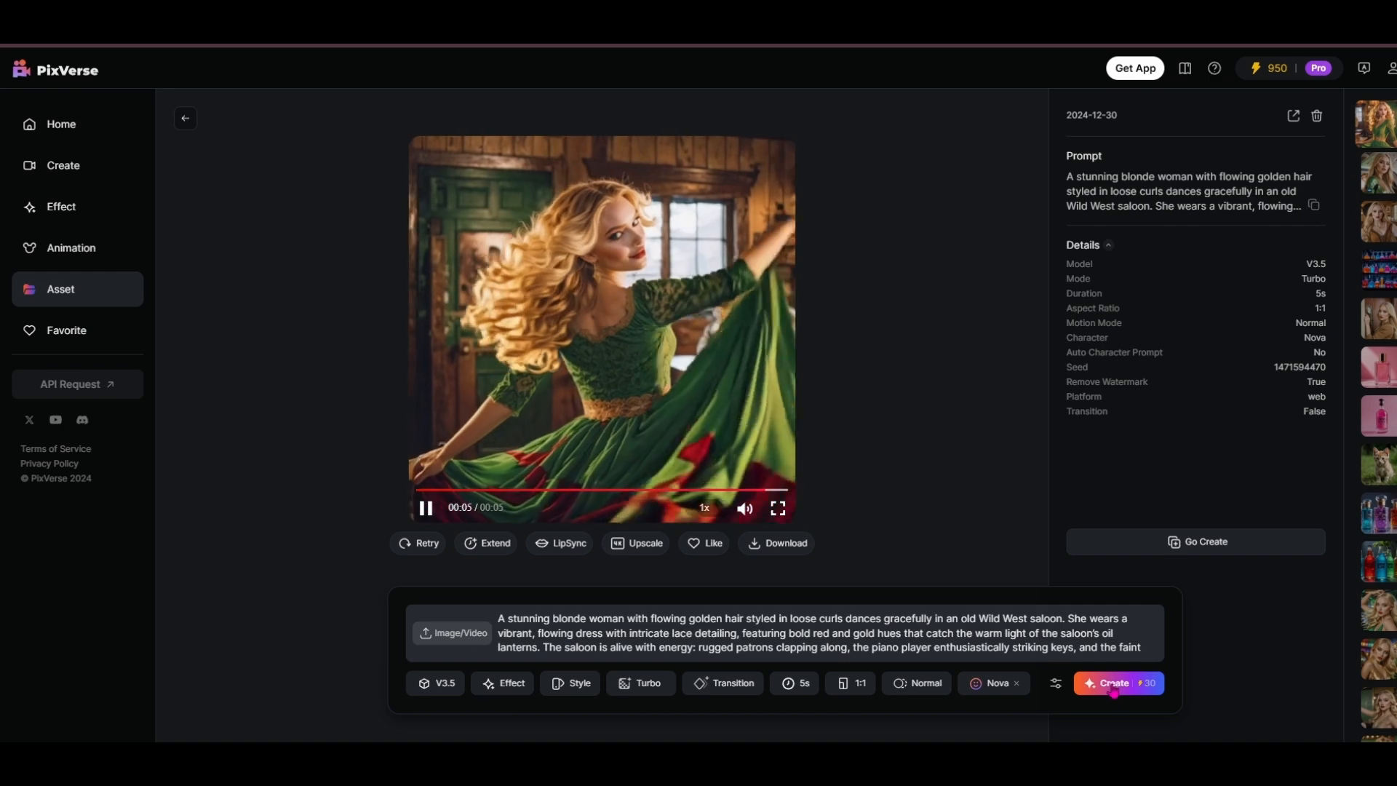
left_click(1113, 690)
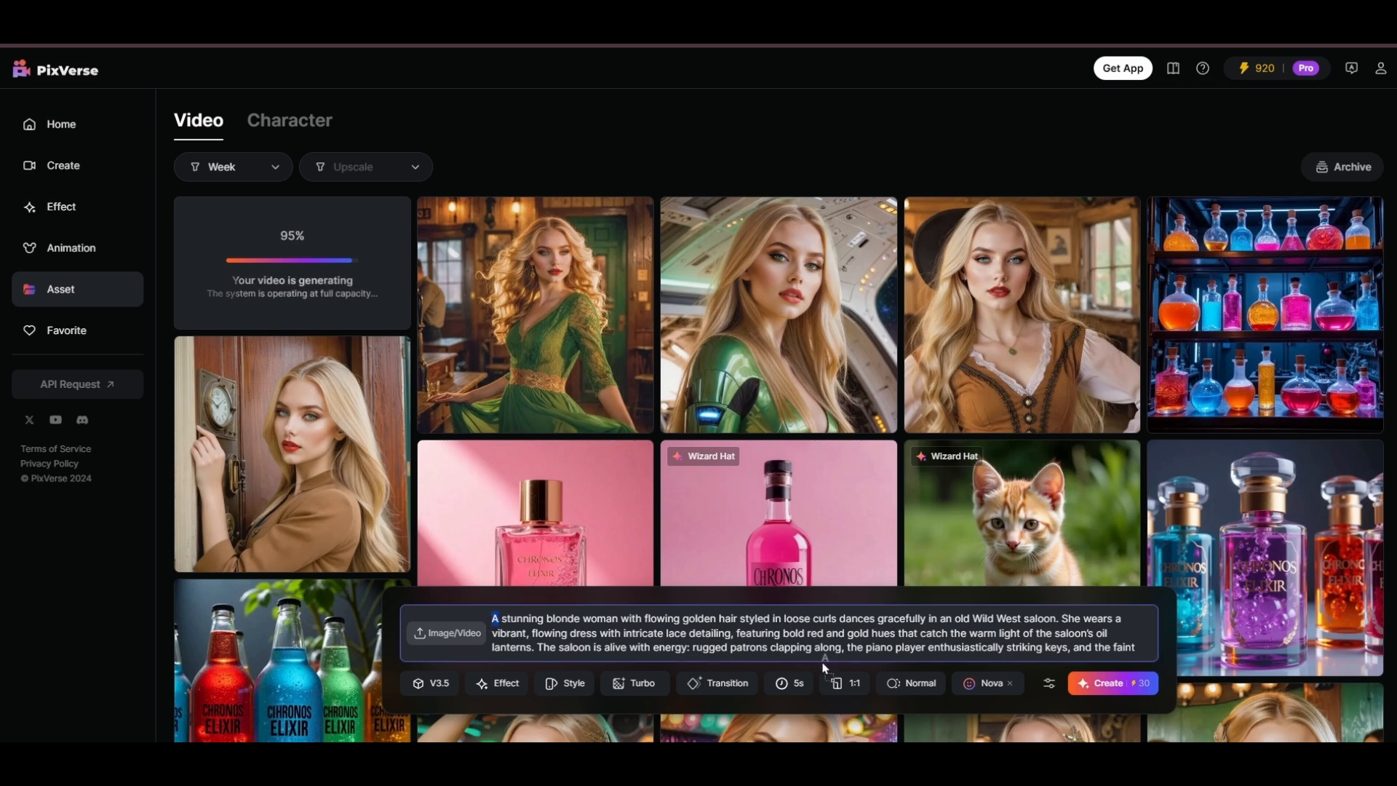
- Generate a Nova video with the prompt "a beautiful blonde woman drinking a "CHRONOS ELIXIR" potion from the bottle"
key("ctrl+a")
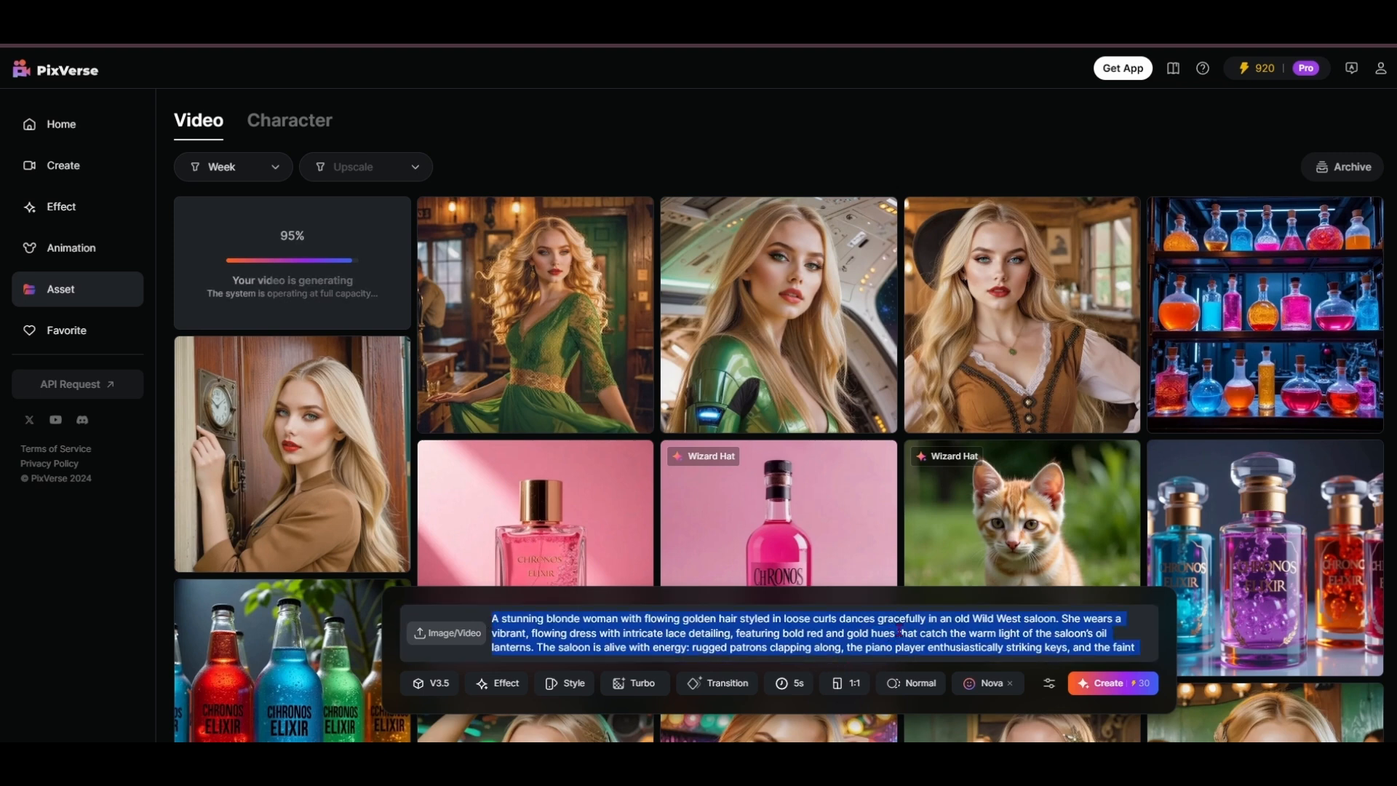
type("a beautiful blonde woman drinking a \"CHRONOS ELIXIR\" potion from the bottle")
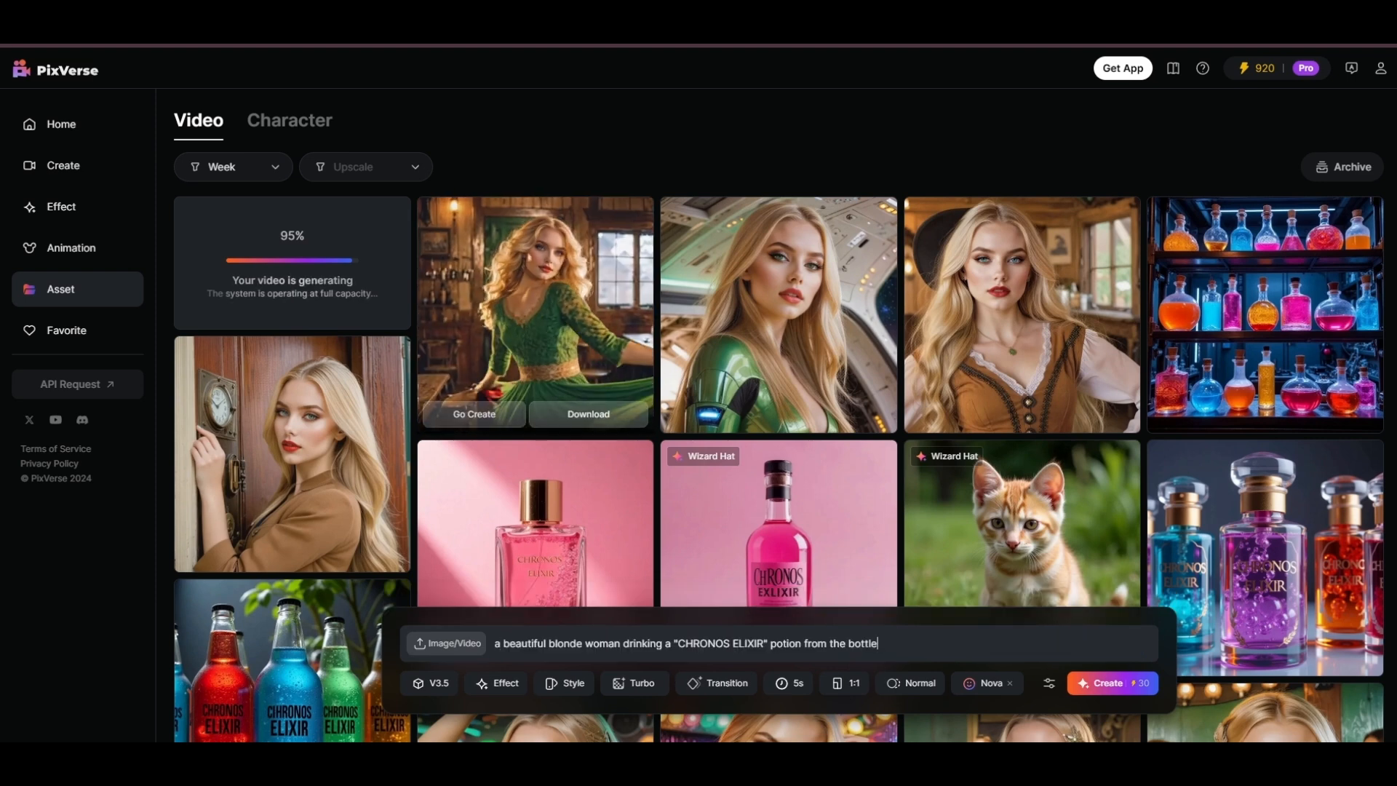
left_click(1121, 686)
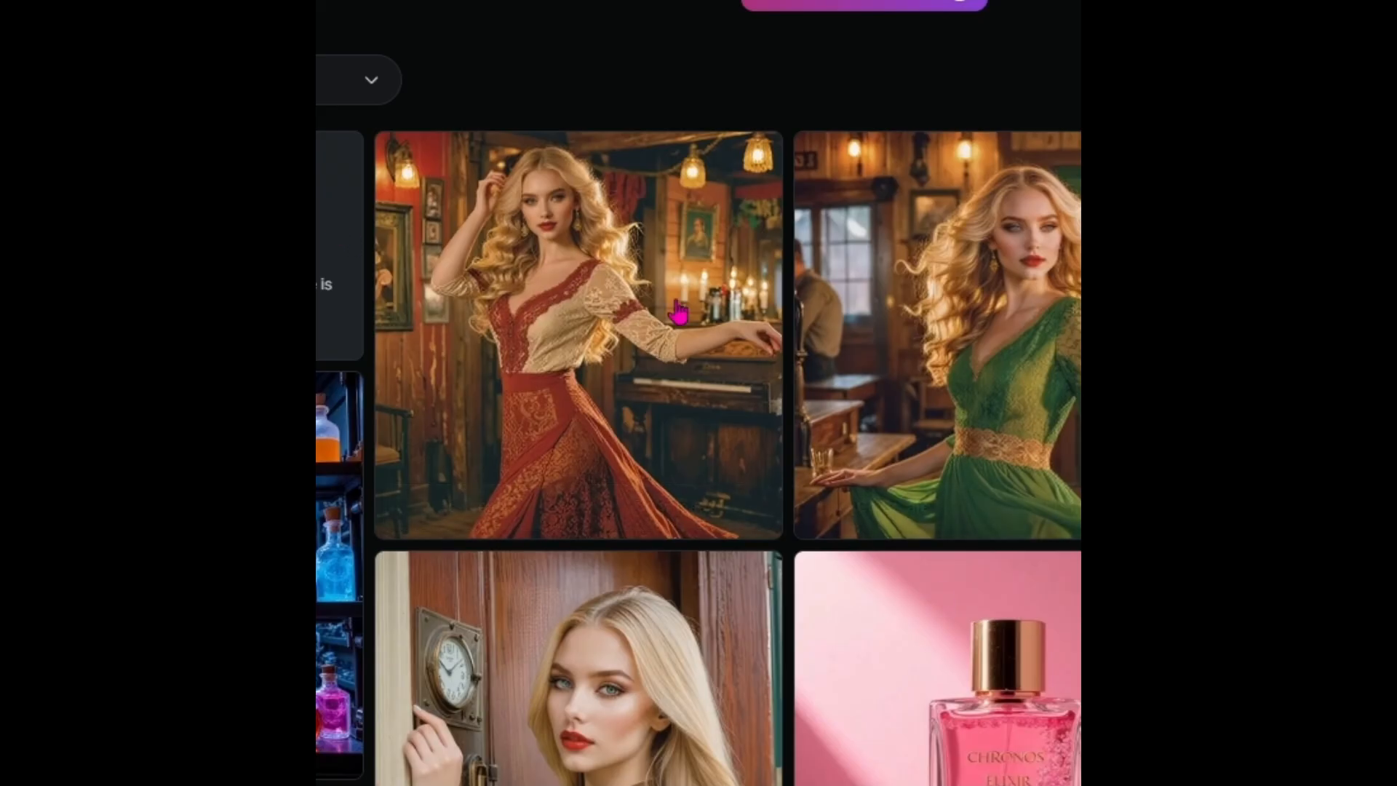
- View the red-dress saloon video, switch to Canva, fill the blank scene after the potion shelves with it, and trim the scene to 2.4 s
left_click(624, 347)
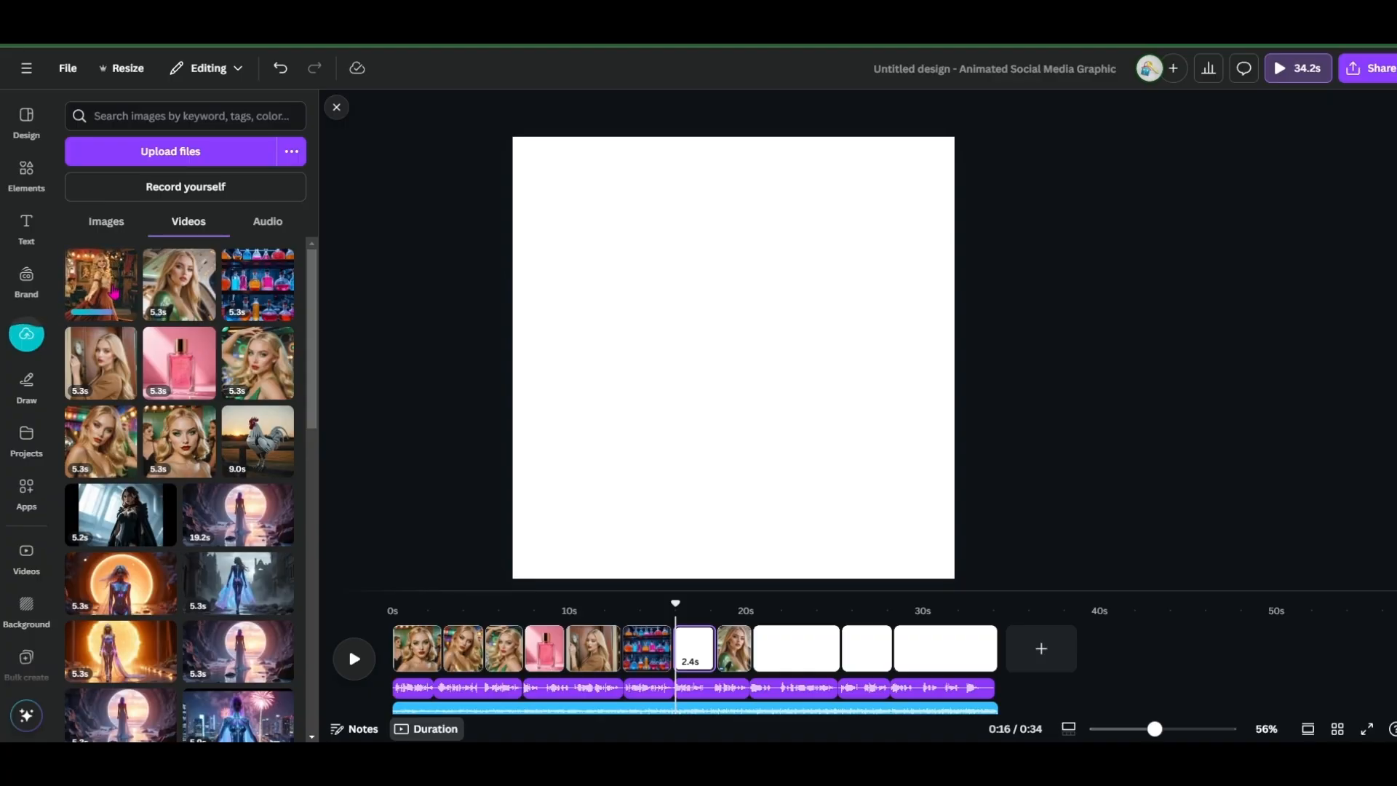
left_click_drag(175, 281, 706, 588)
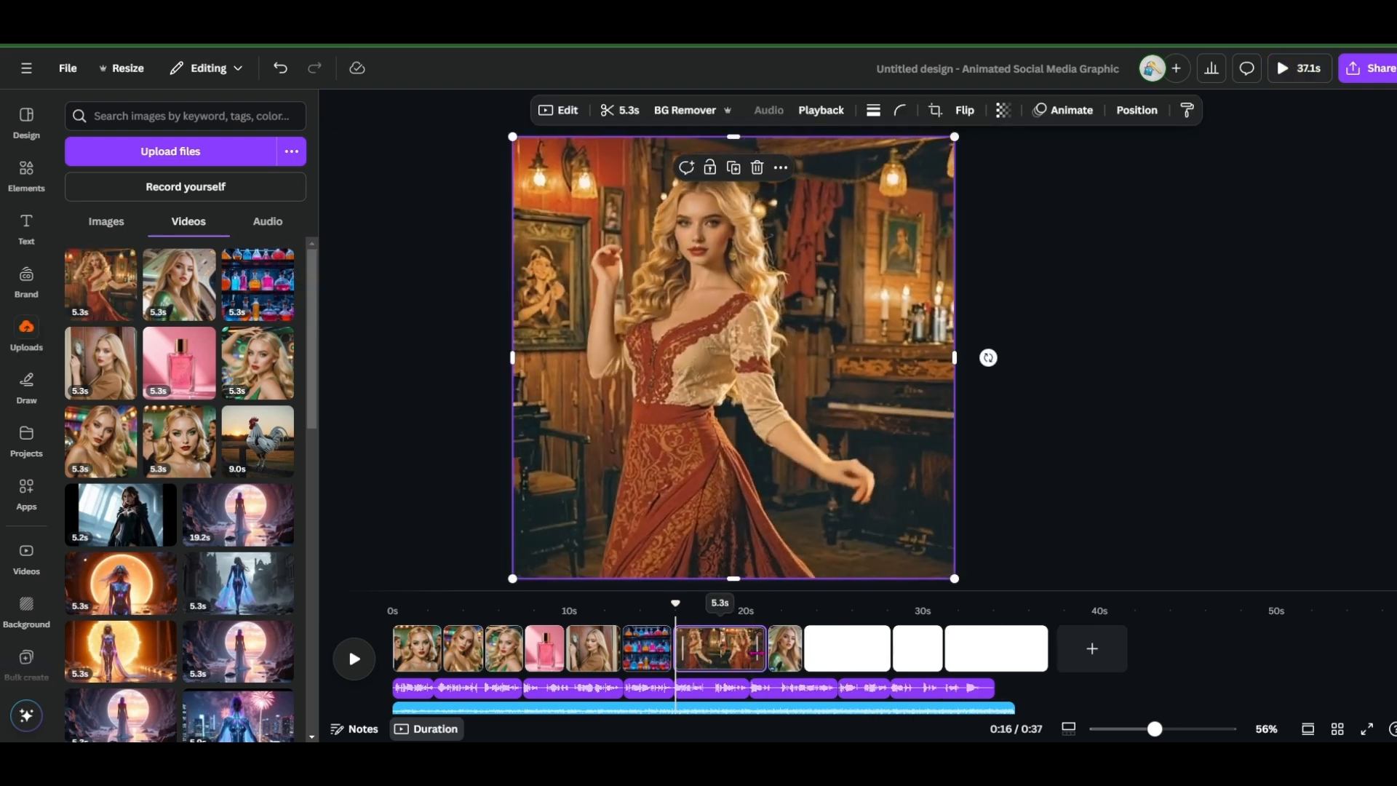
left_click(350, 646)
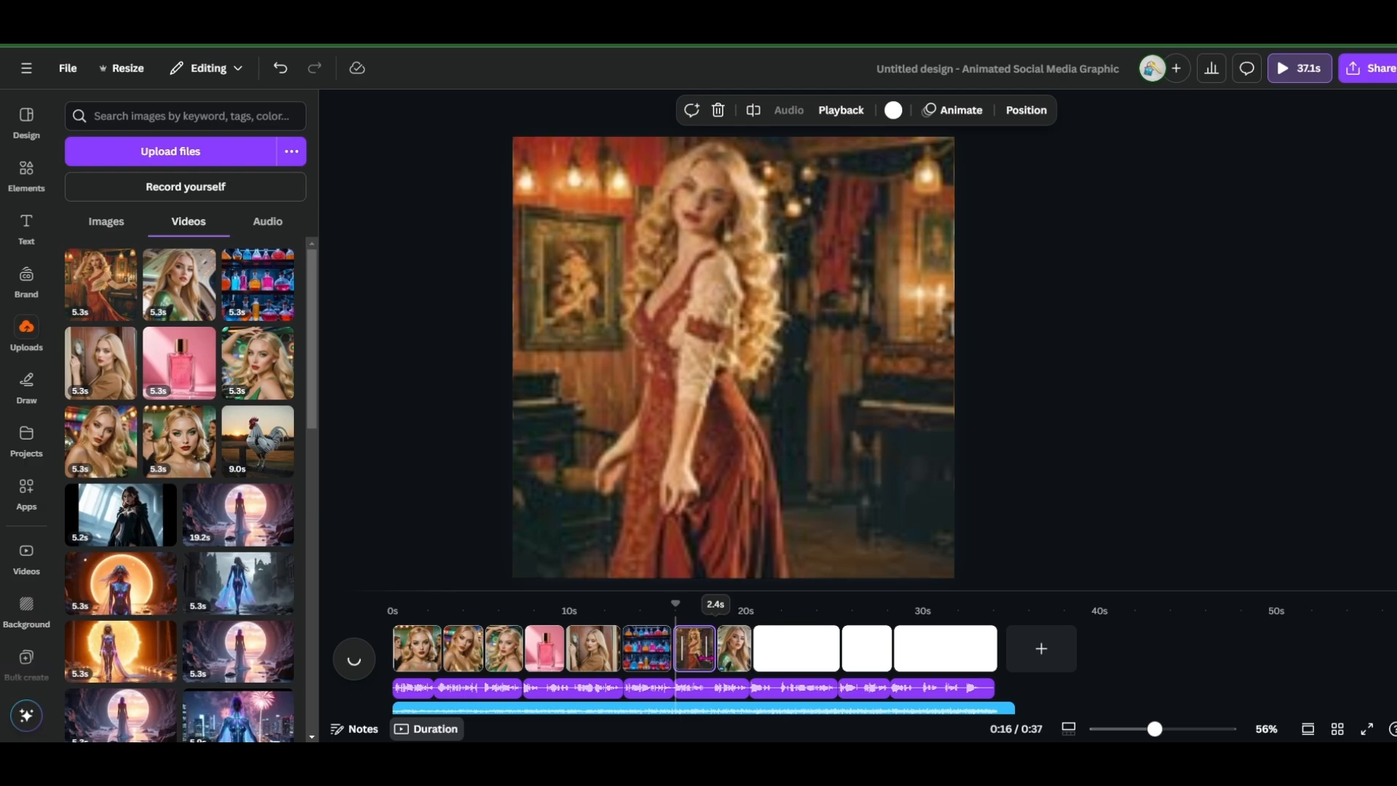
left_click_drag(706, 658, 706, 658)
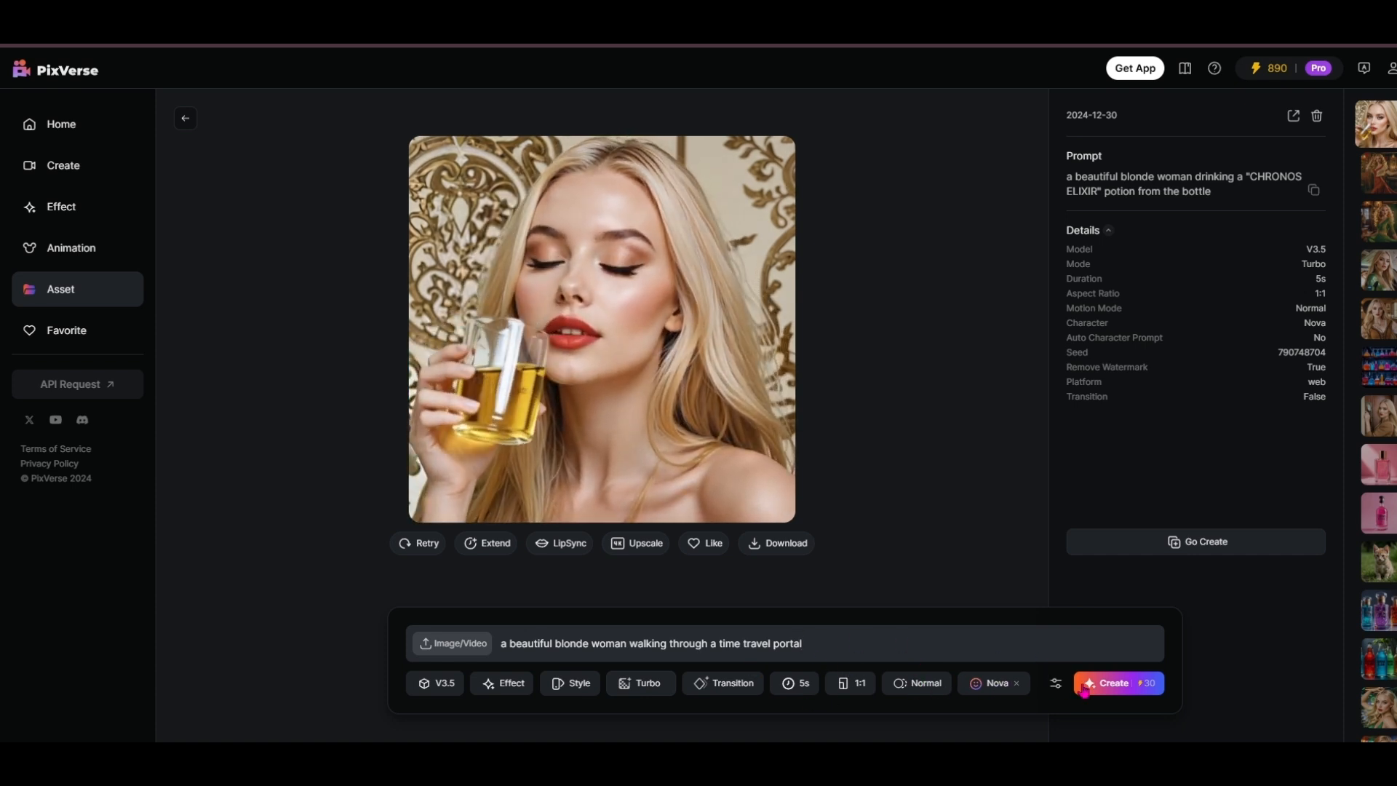
- In PixVerse, generate a Nova video with the prompt "a beautiful blonde woman walking through a time travel portal" and return to the asset library
left_click(1109, 691)
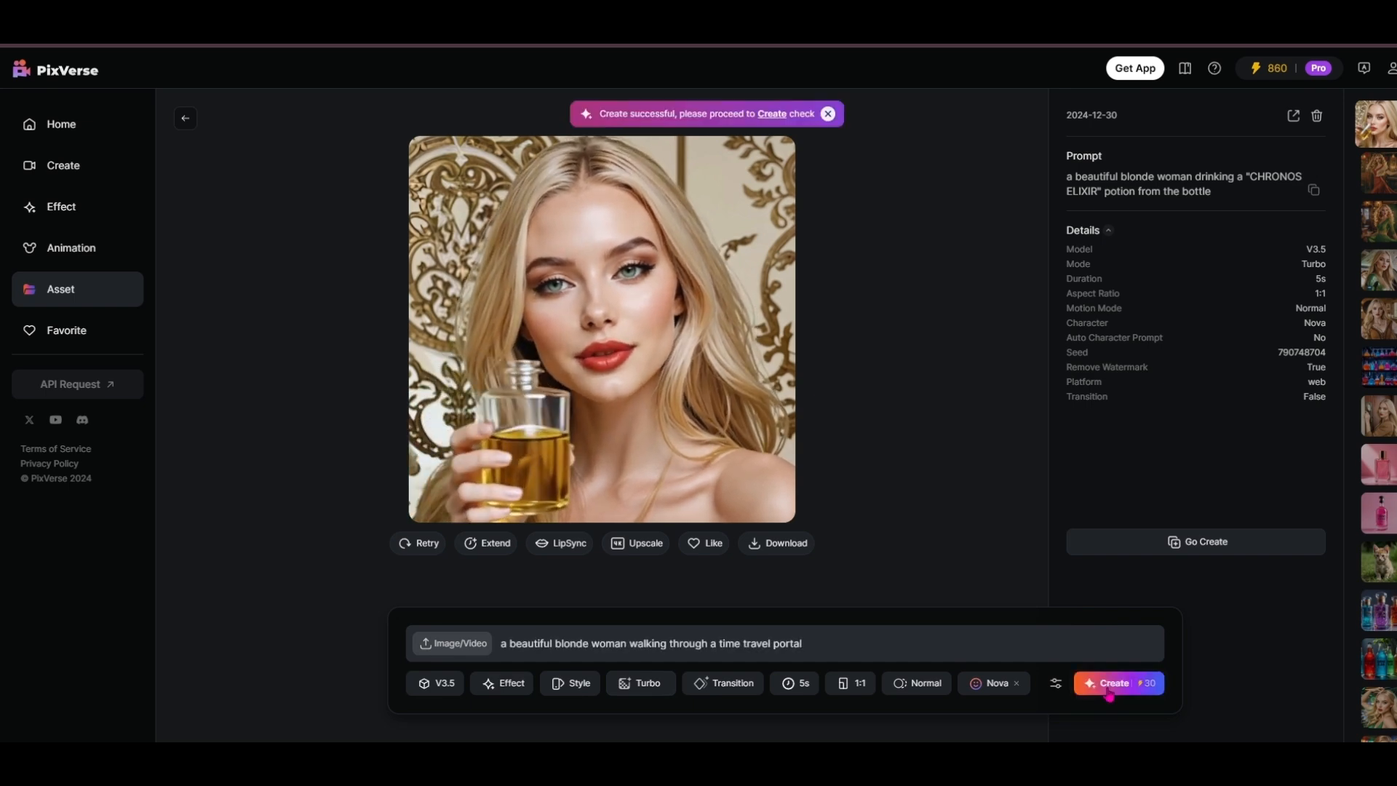
left_click(187, 120)
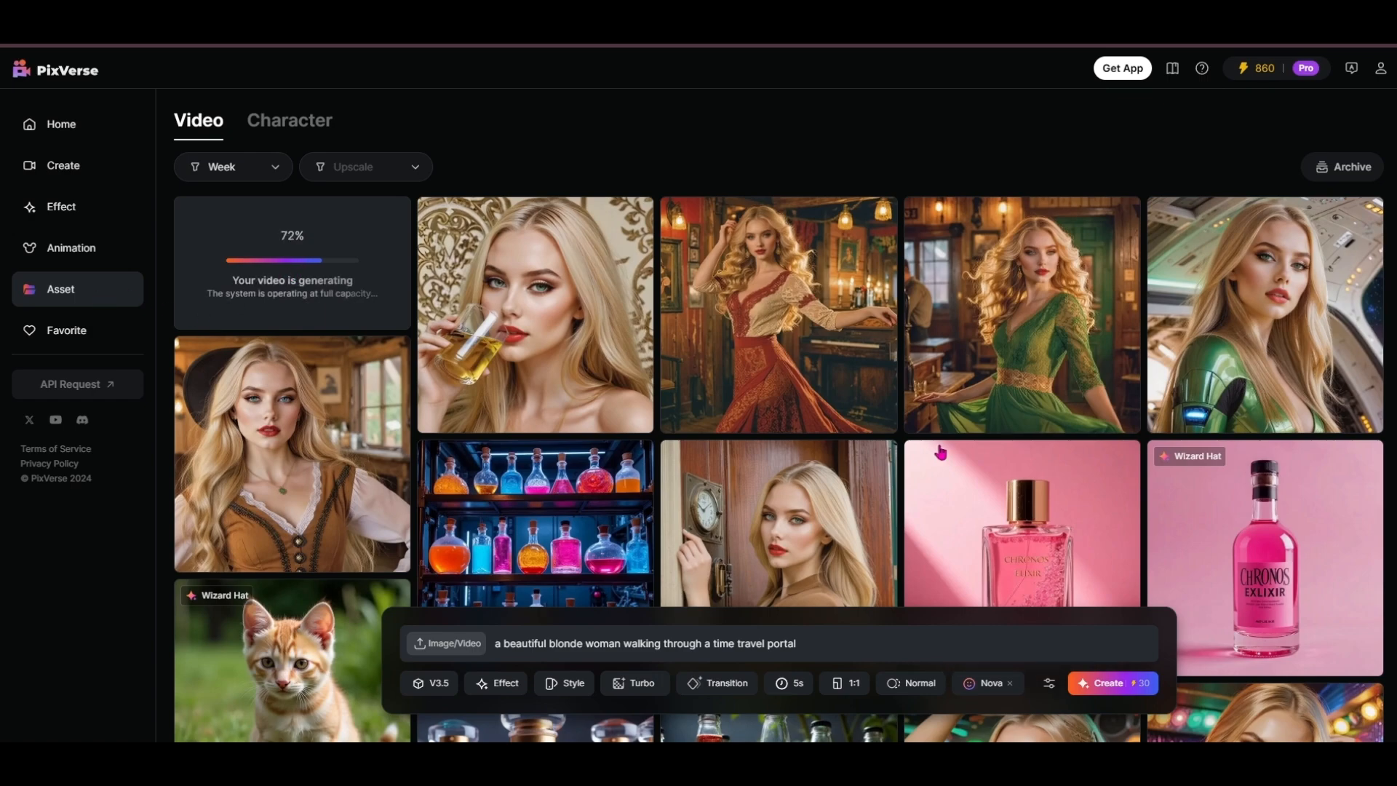
- Browse the older videos in the asset library and view the one of the woman walking in front of fireworks
scroll(941, 452, "down", 15)
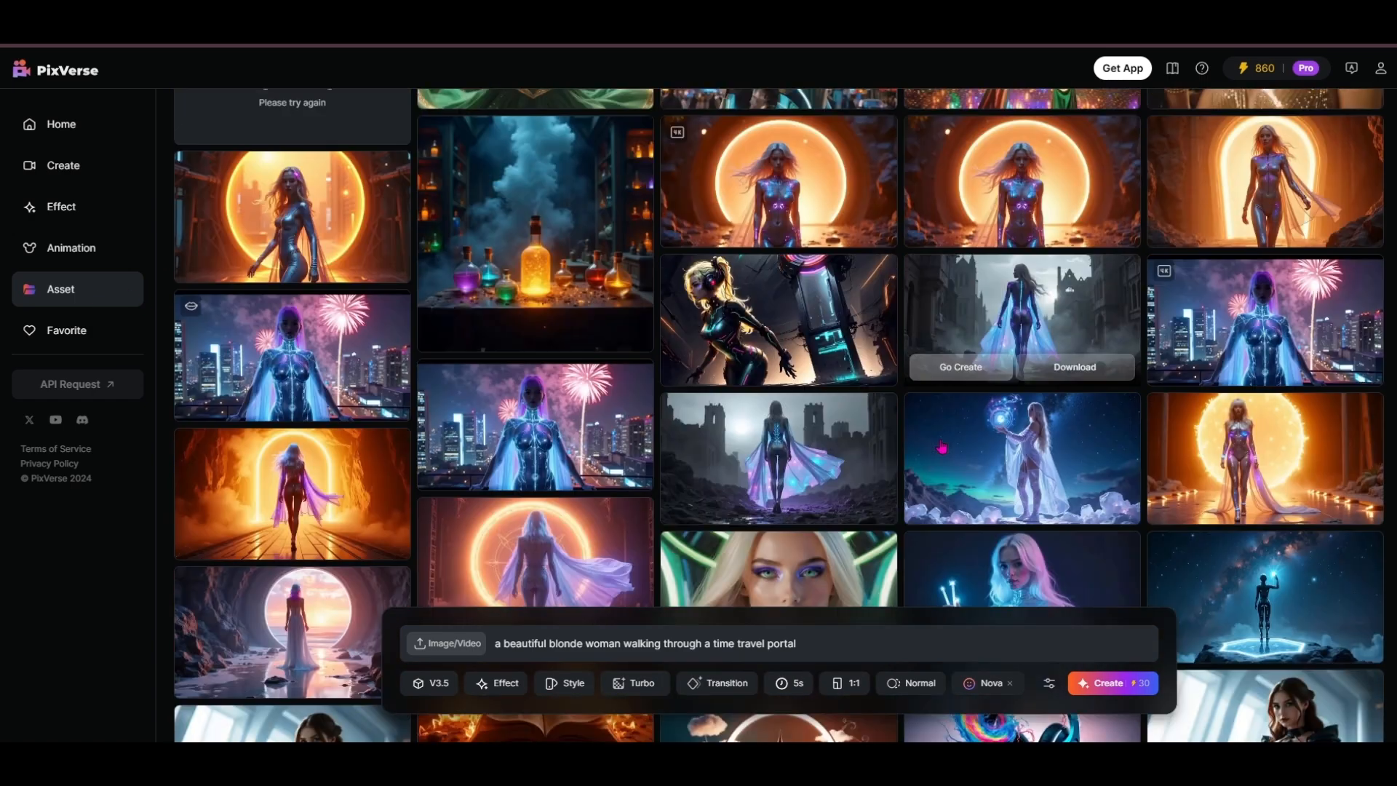
scroll(941, 447, "down", 6)
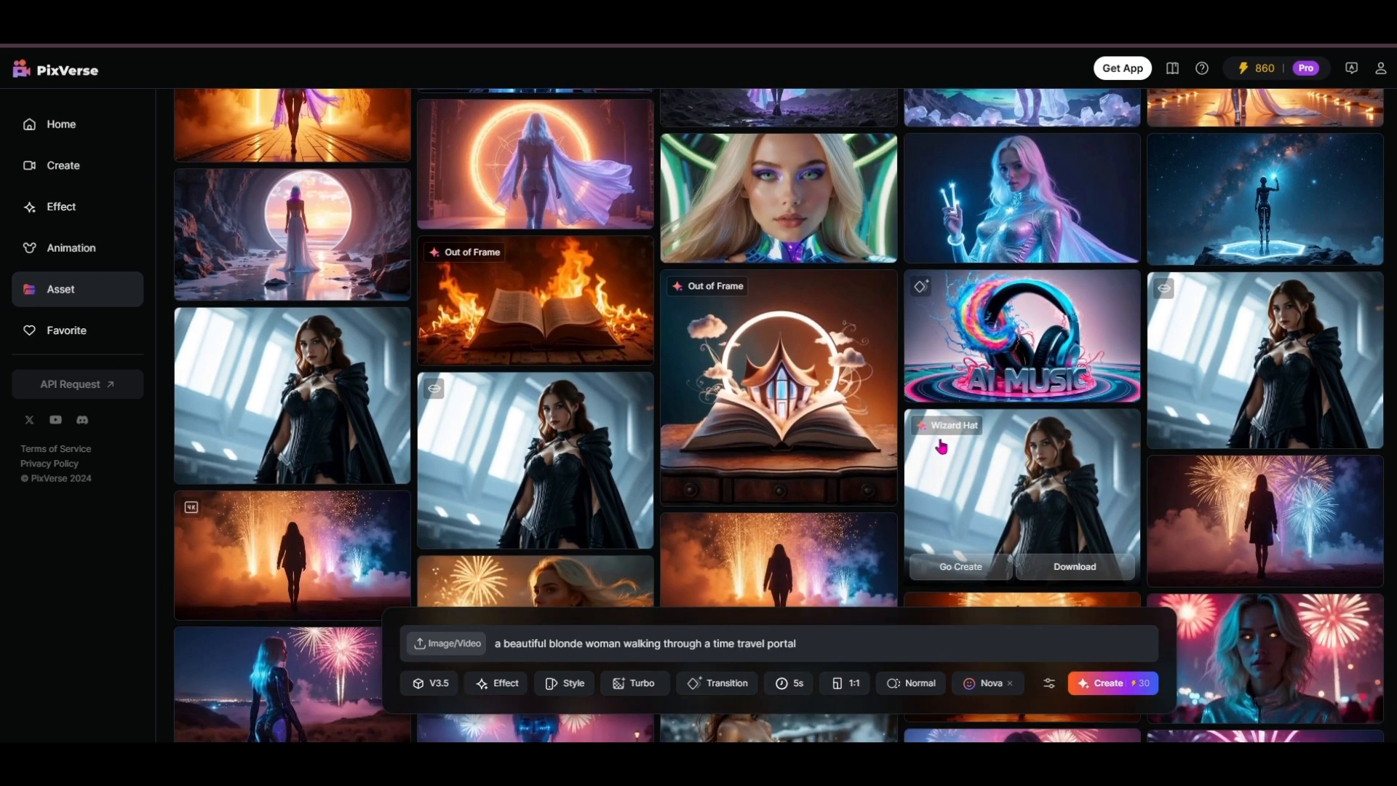
scroll(940, 447, "down", 3)
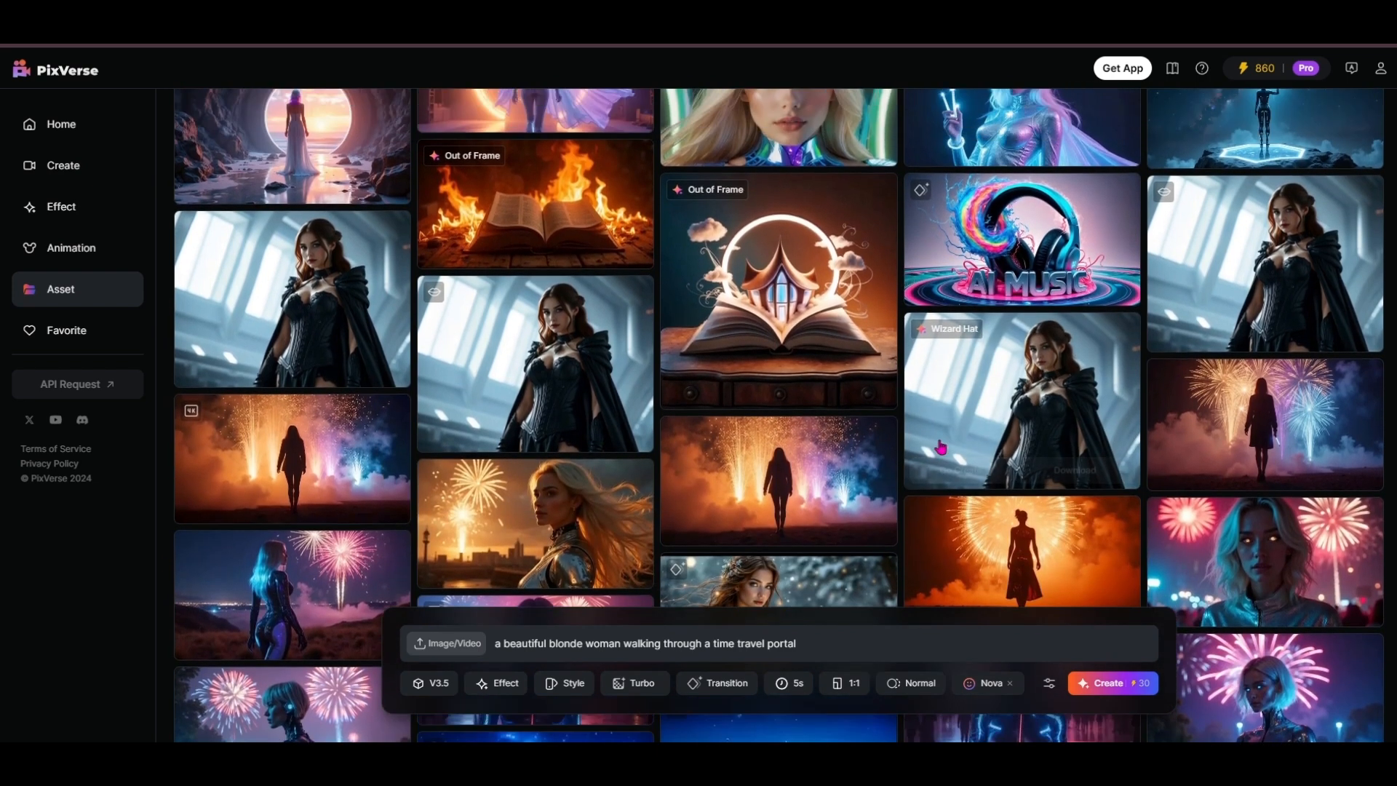
scroll(941, 447, "up", 1)
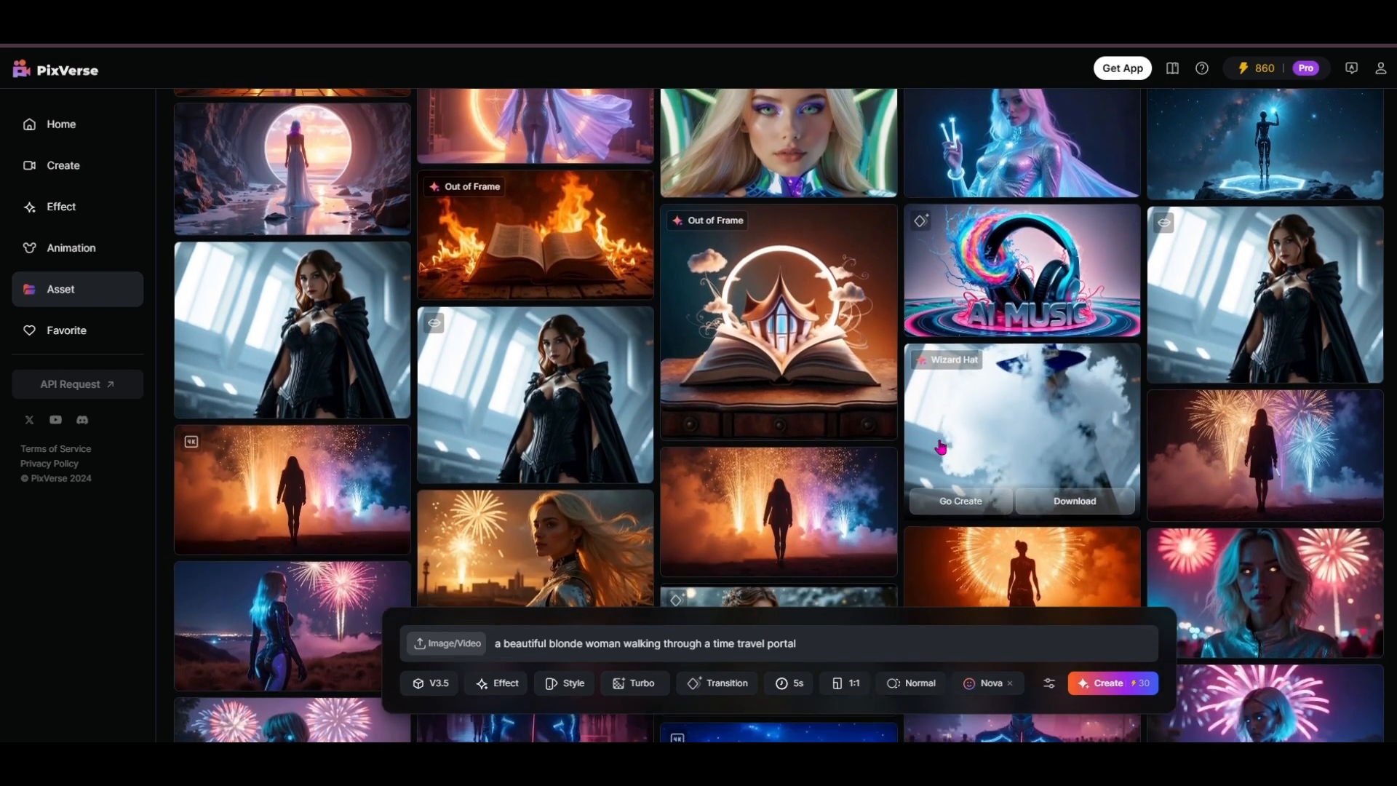
scroll(941, 447, "down", 3)
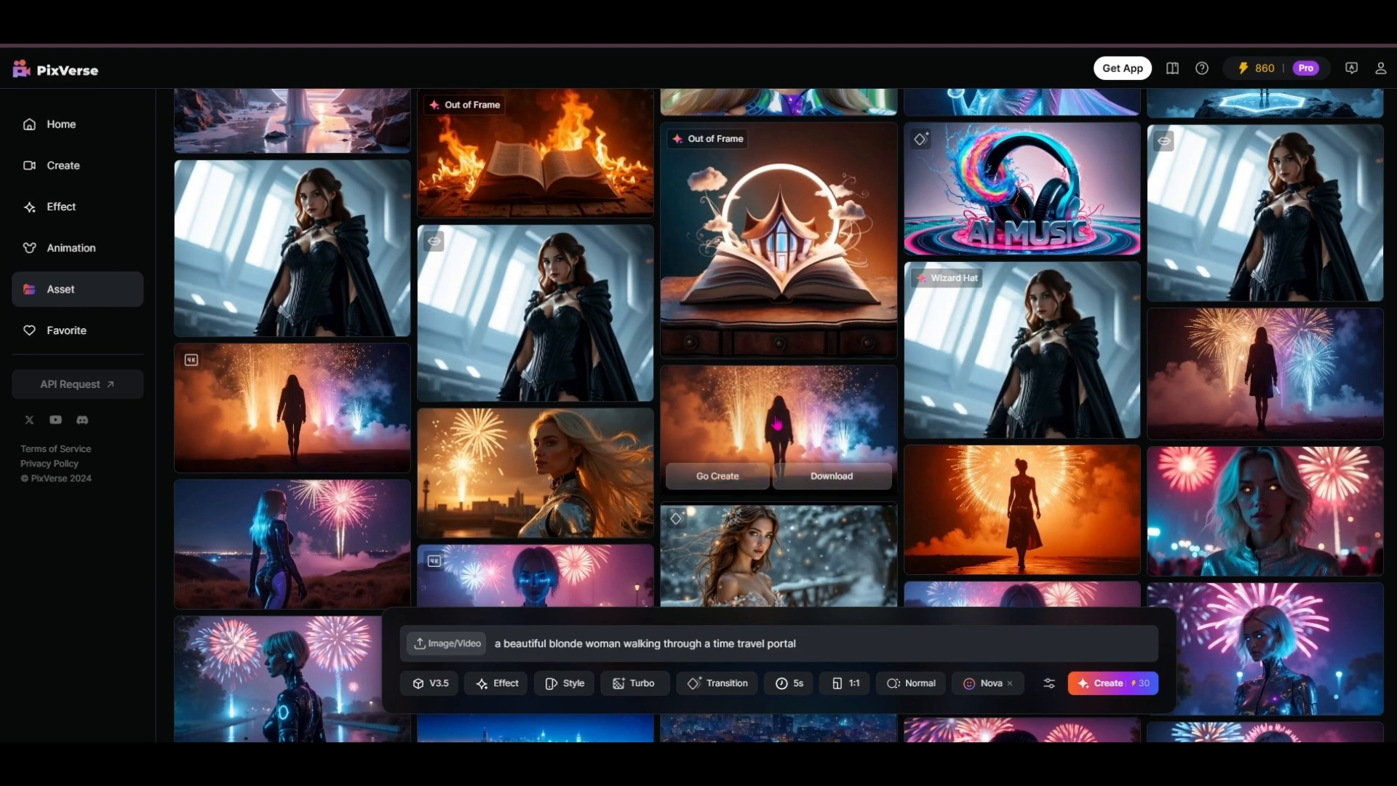
left_click(776, 423)
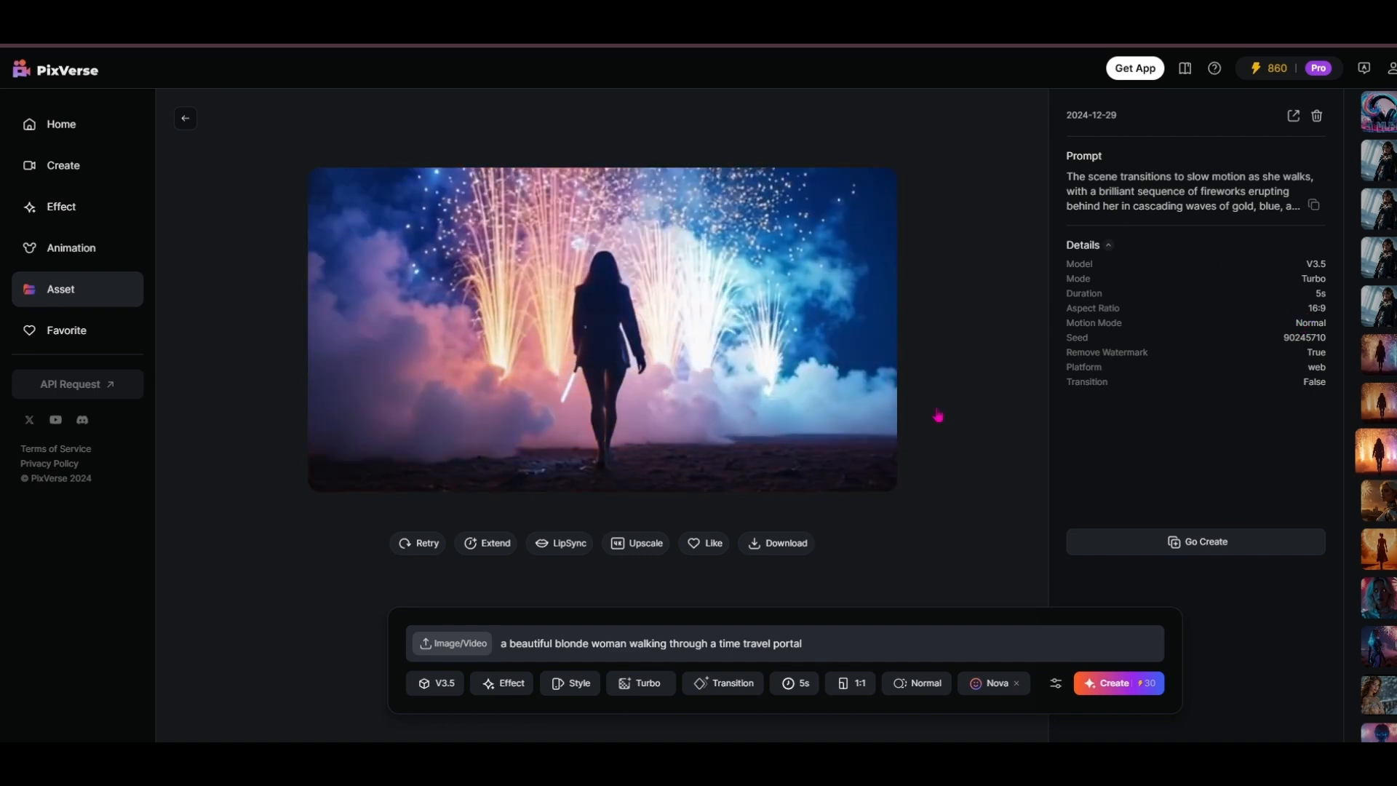
left_click(187, 122)
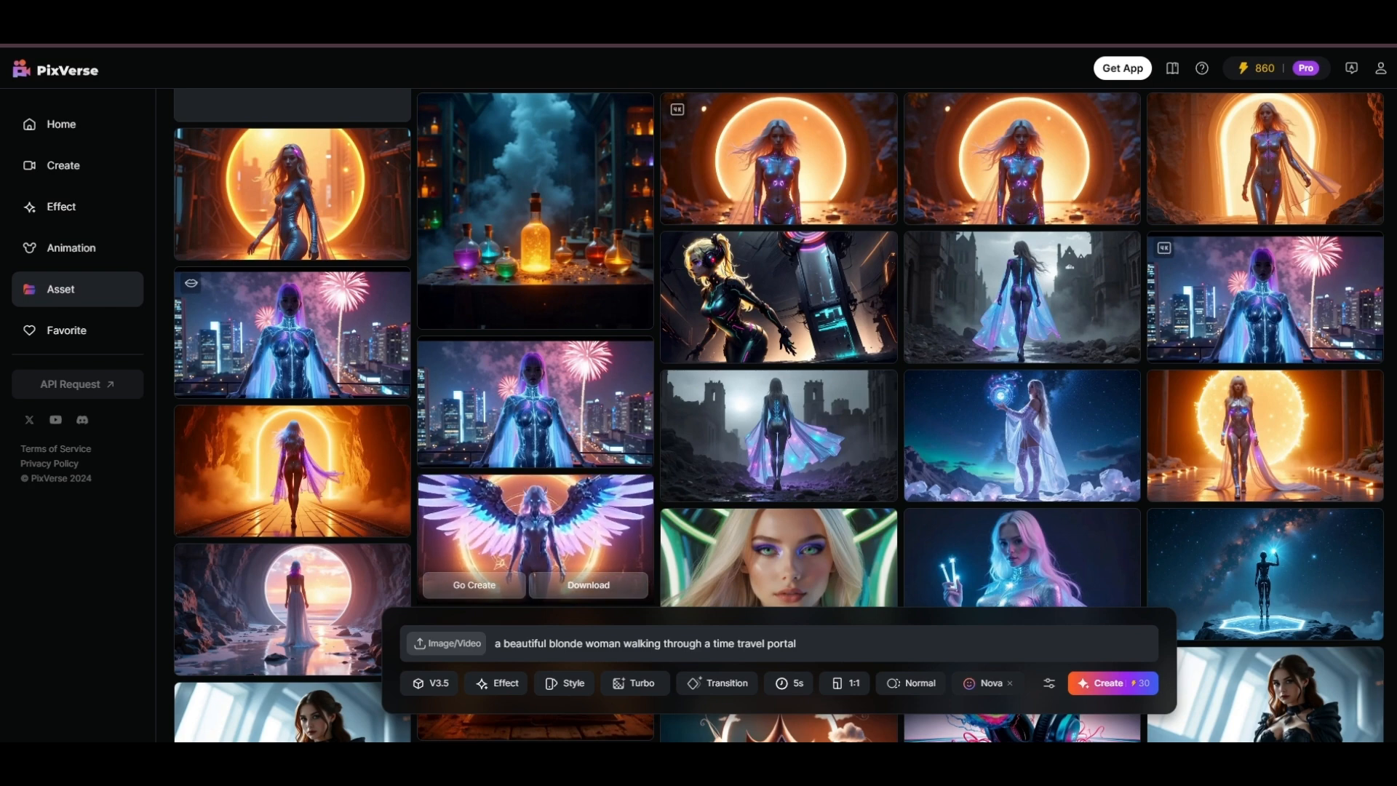
- View the older portal videos: the flowing-cape figure at the glowing ring, the Cyberpunk-style woman, and the silver-suited woman before the glowing sun
left_click(560, 523)
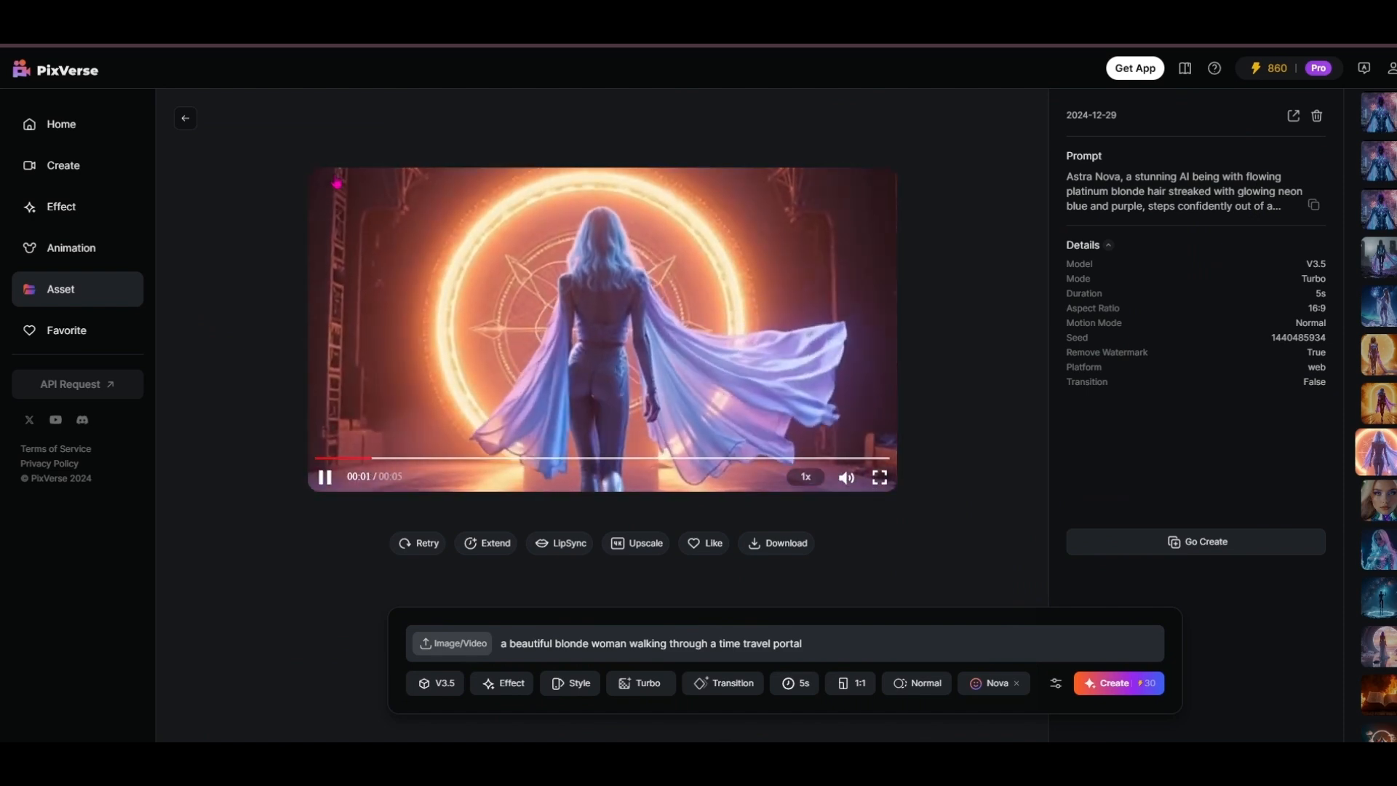
left_click(184, 120)
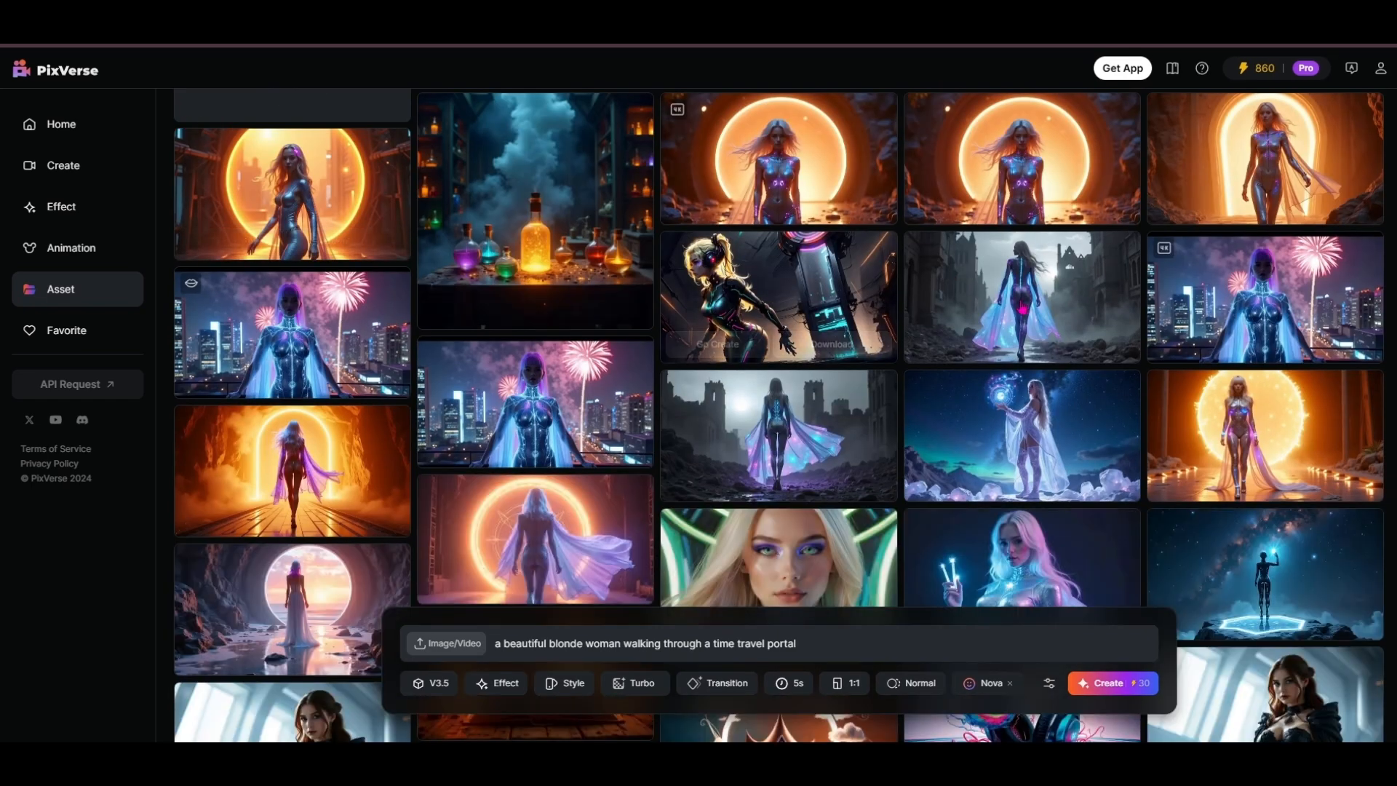
mouse_move(1056, 298)
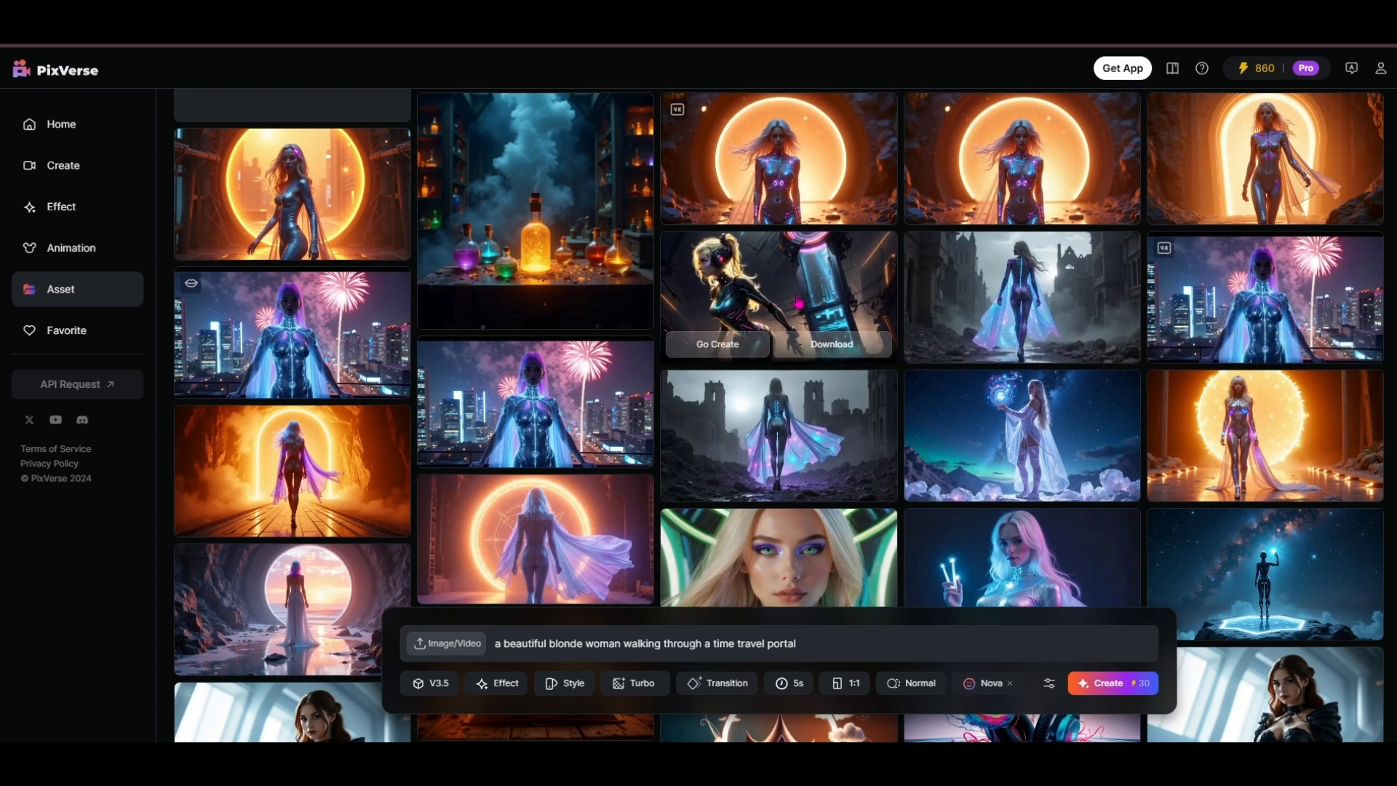
left_click(831, 294)
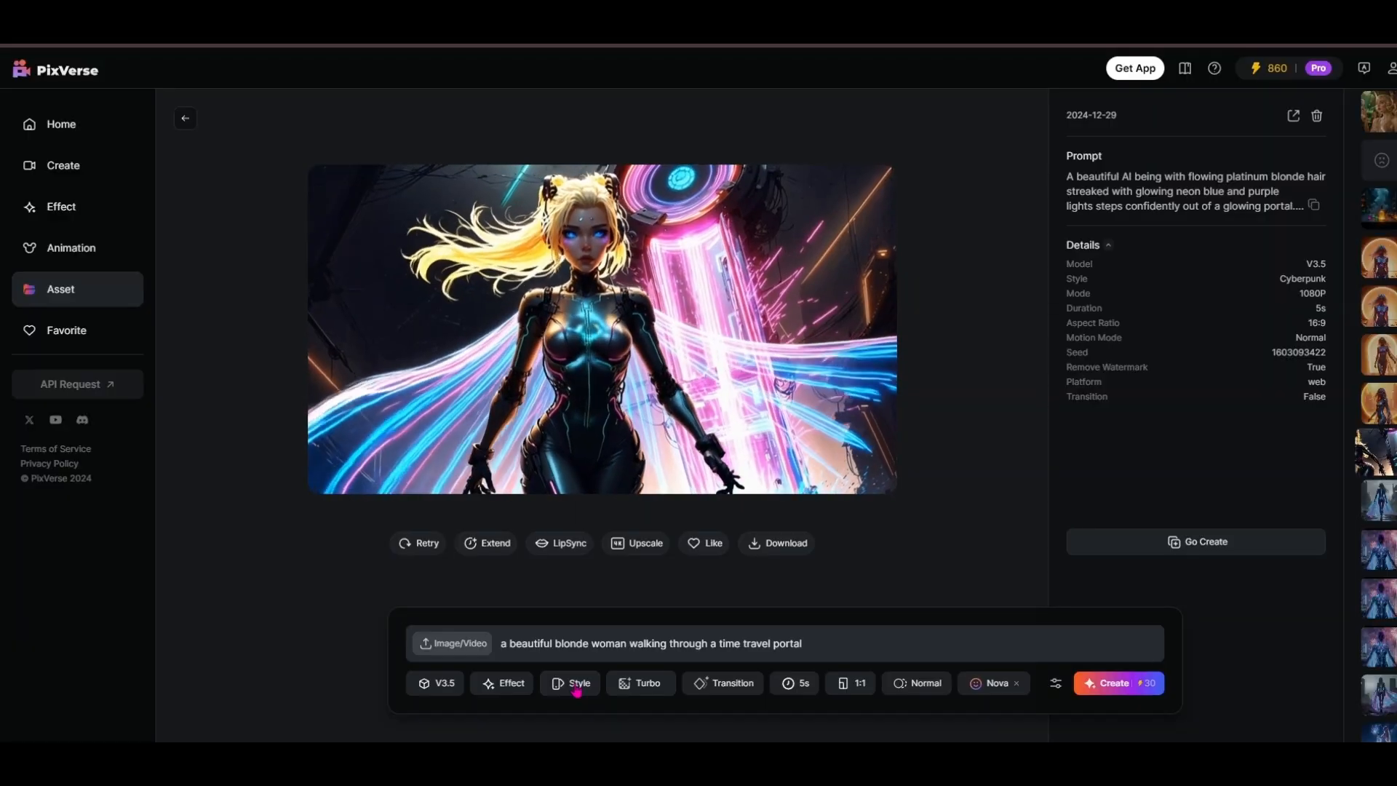
left_click(577, 686)
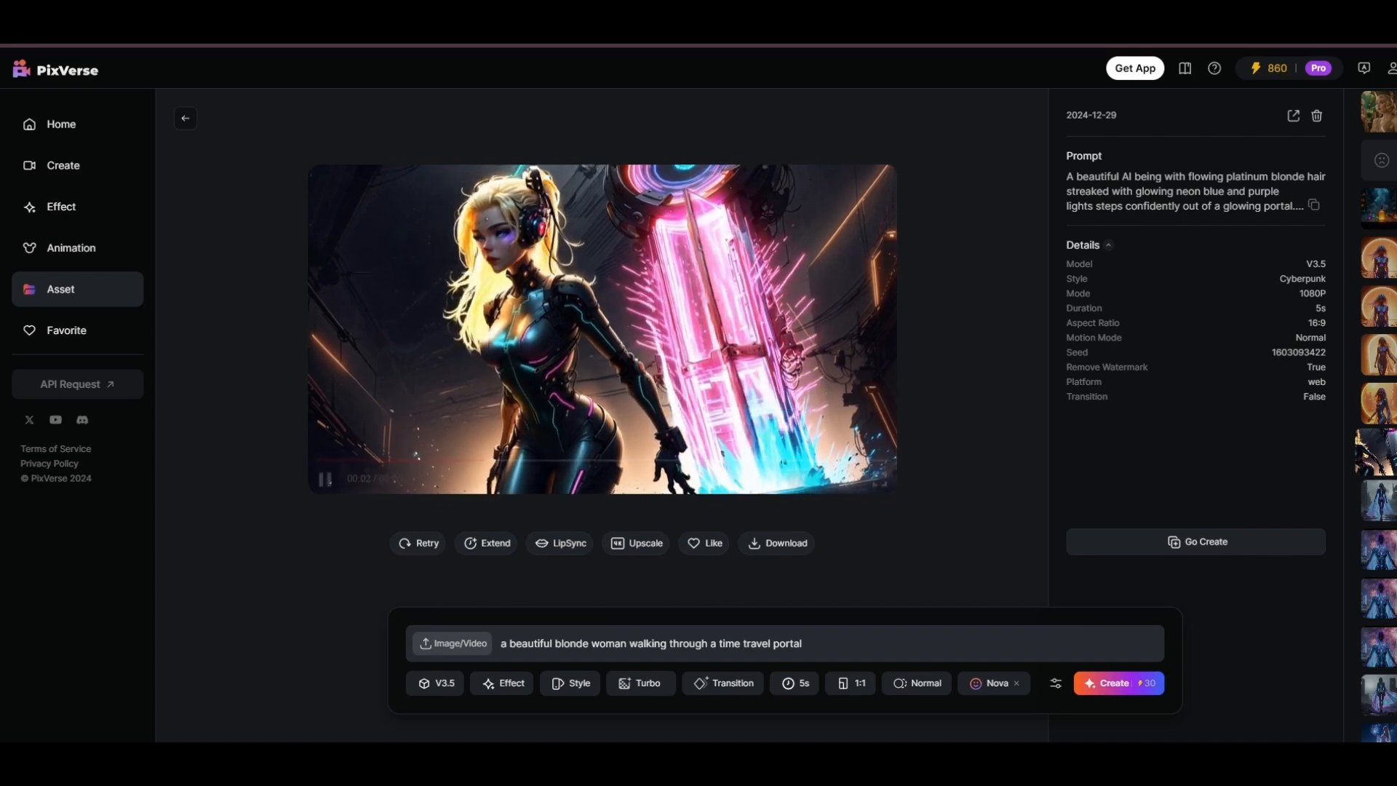
left_click(186, 118)
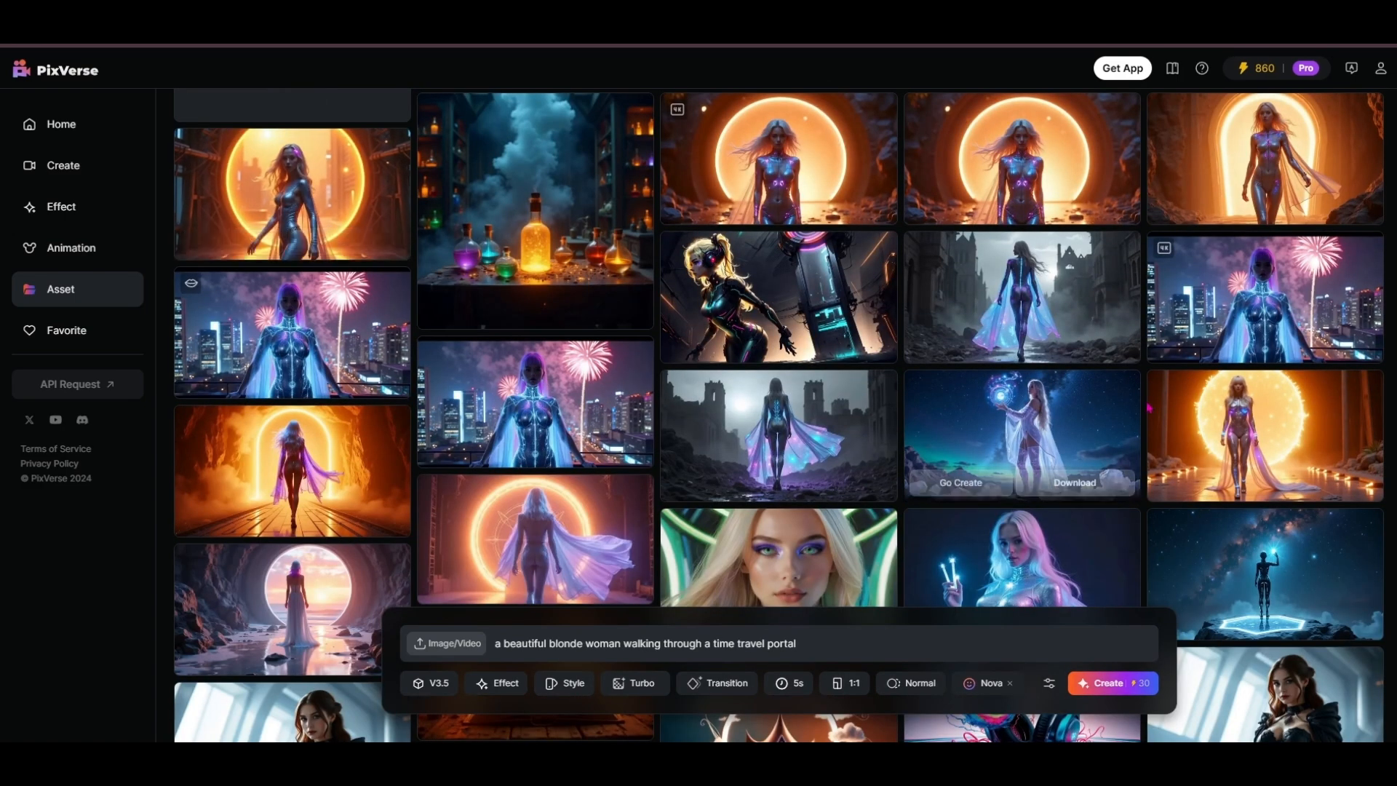
left_click(1244, 439)
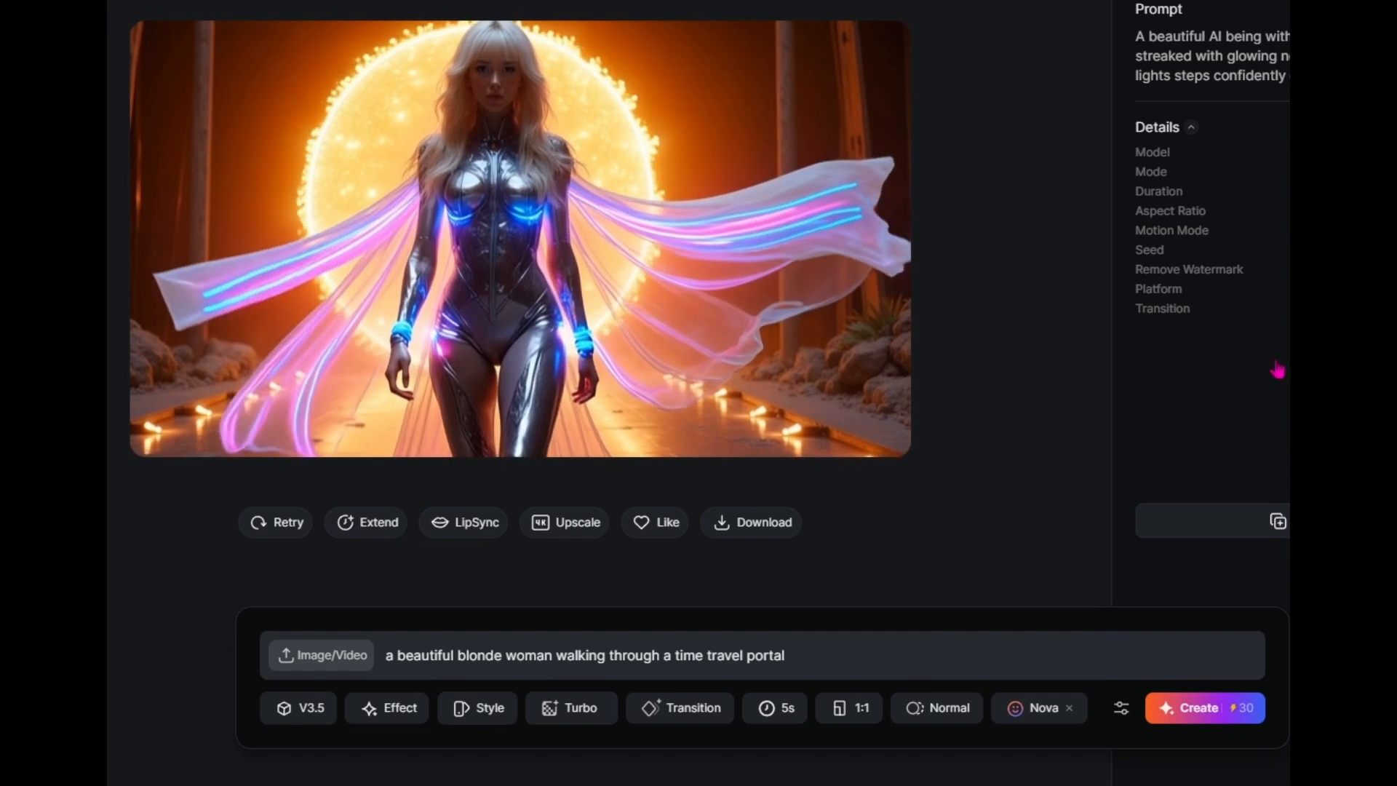
- Compare the Turbo, 540P and 720P generation modes for the video, then set the mode to 1080P
left_click(557, 714)
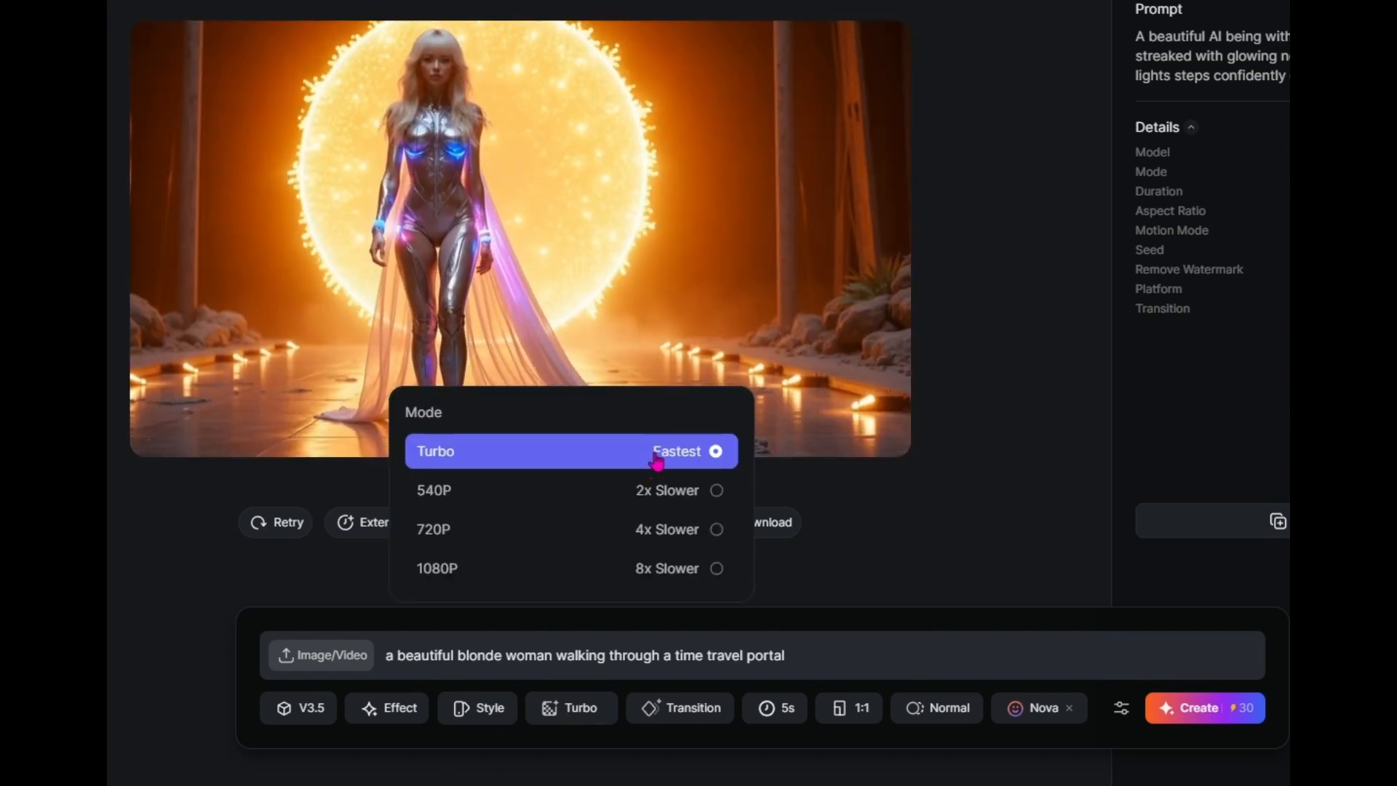
left_click(657, 458)
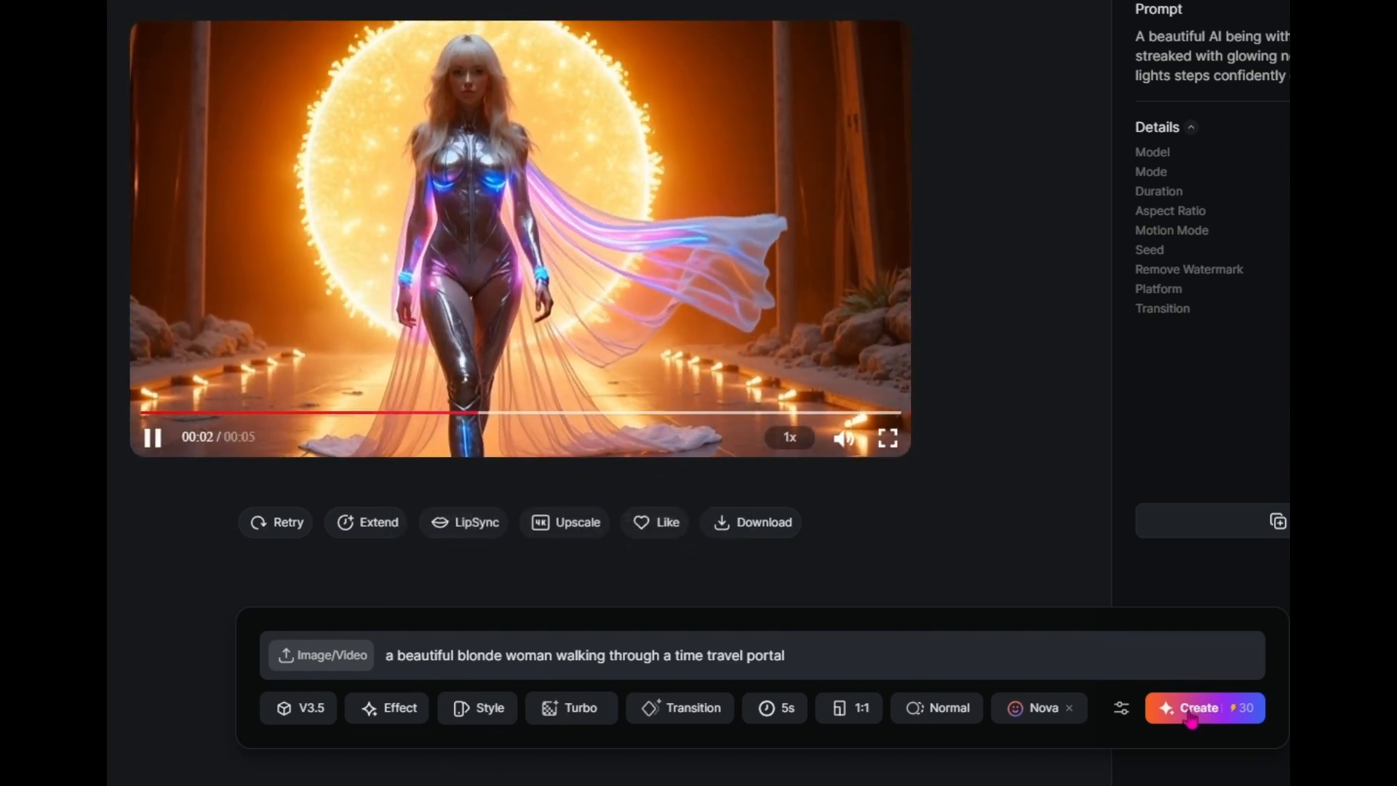
left_click(576, 716)
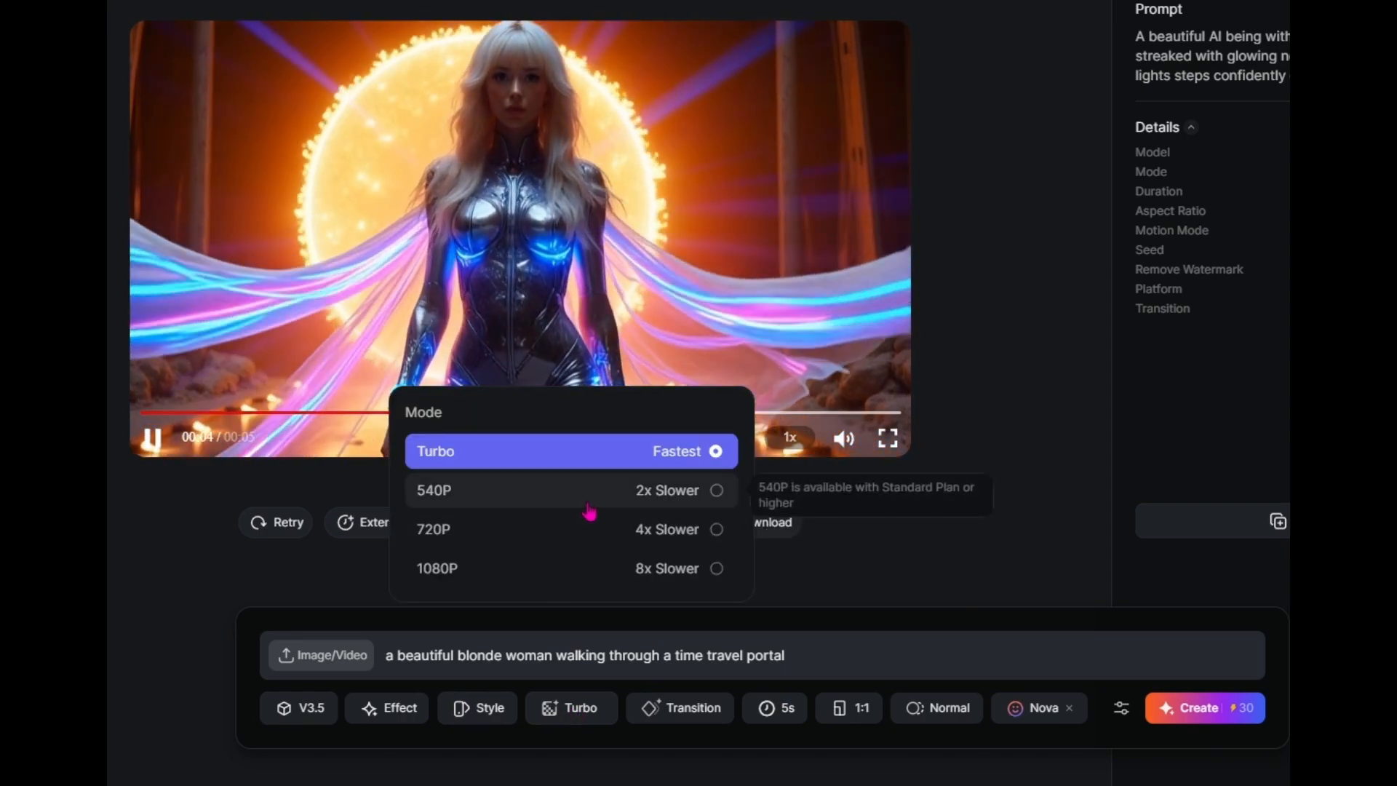
left_click(588, 503)
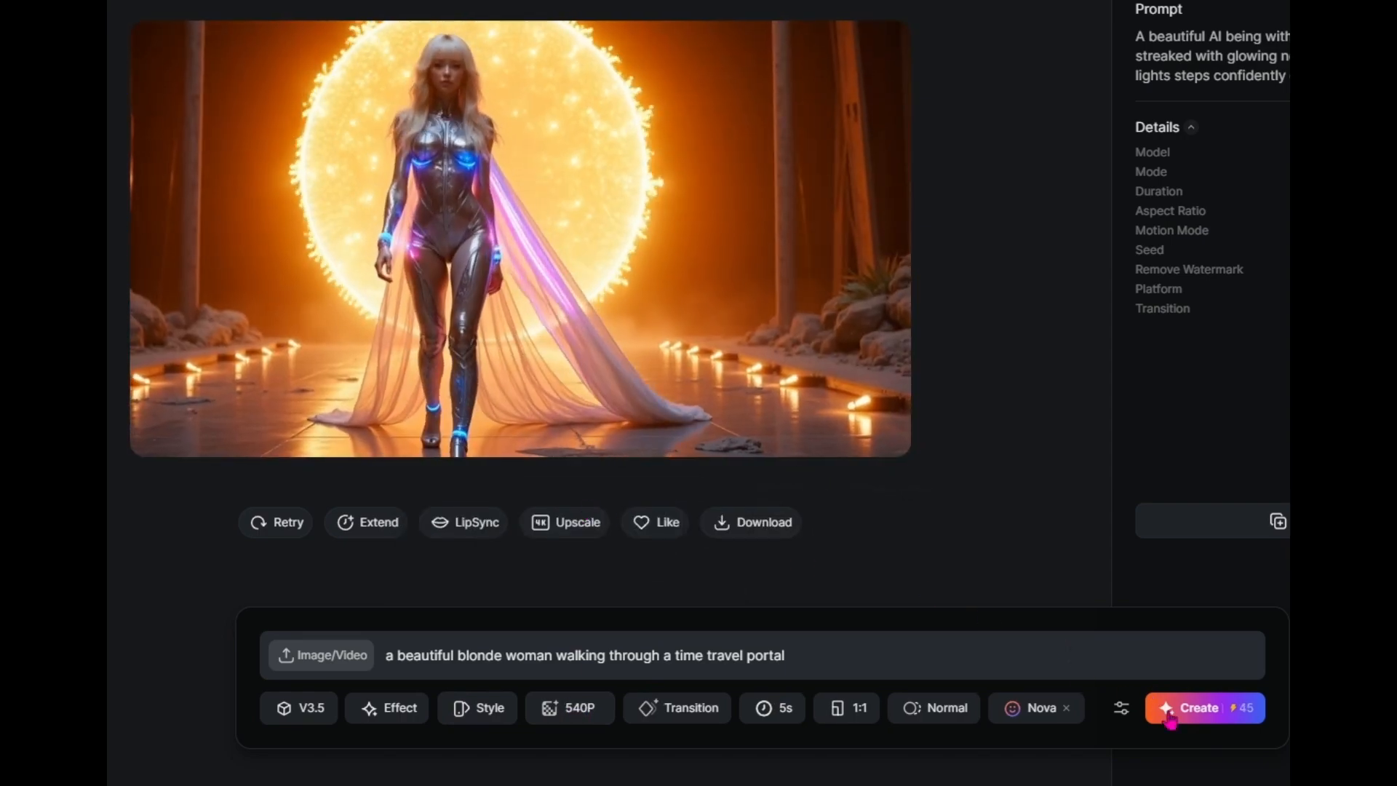
left_click(556, 722)
left_click(550, 529)
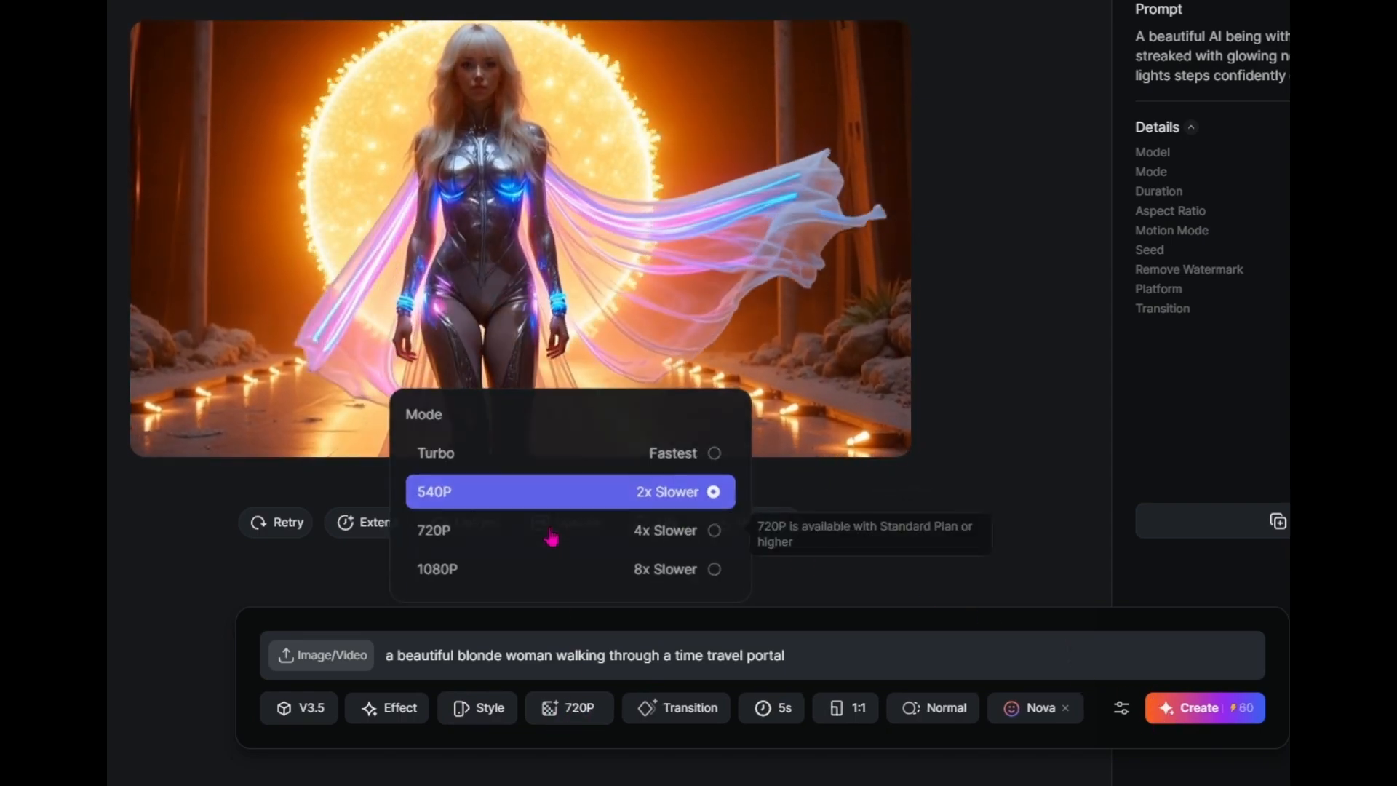
left_click(569, 717)
left_click(536, 579)
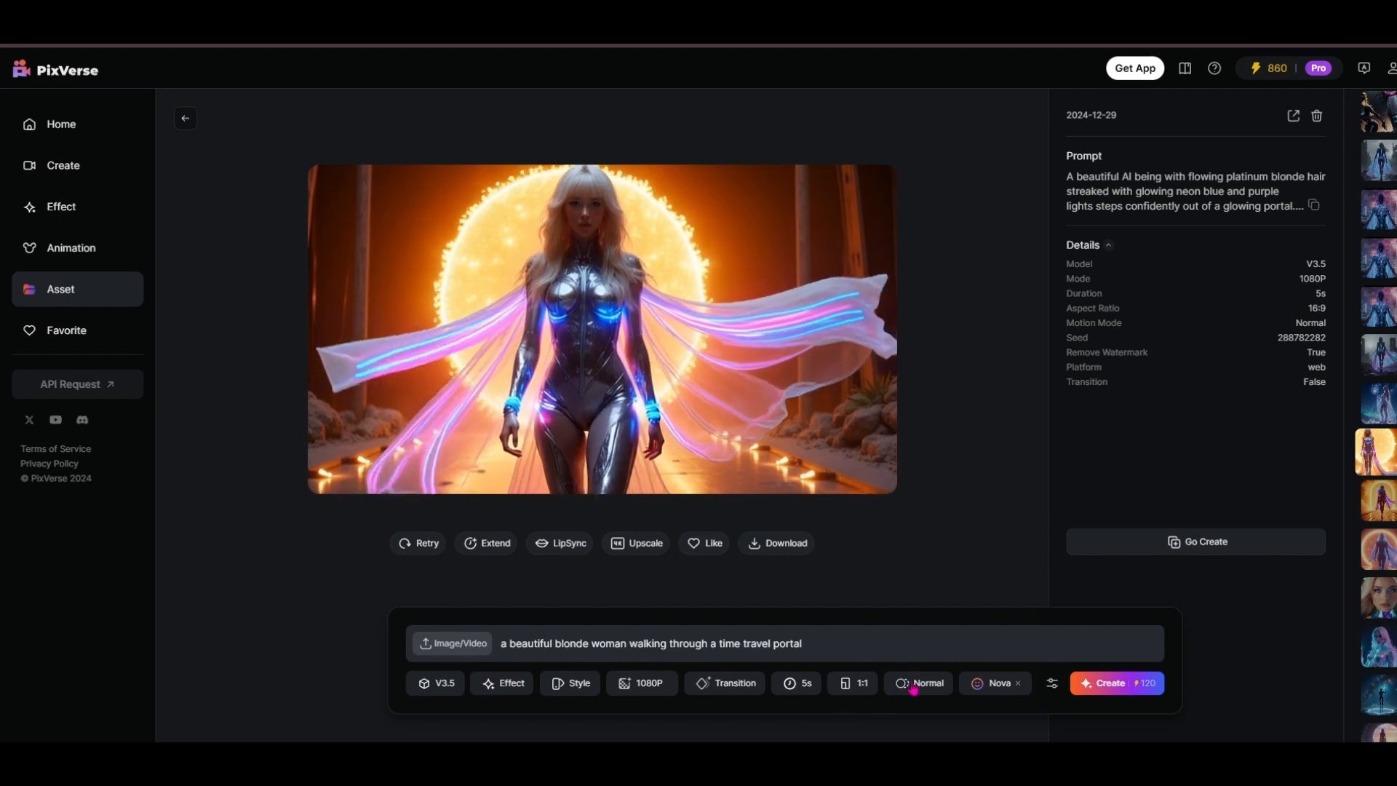
- Examine the motion mode options available for the video
left_click(928, 688)
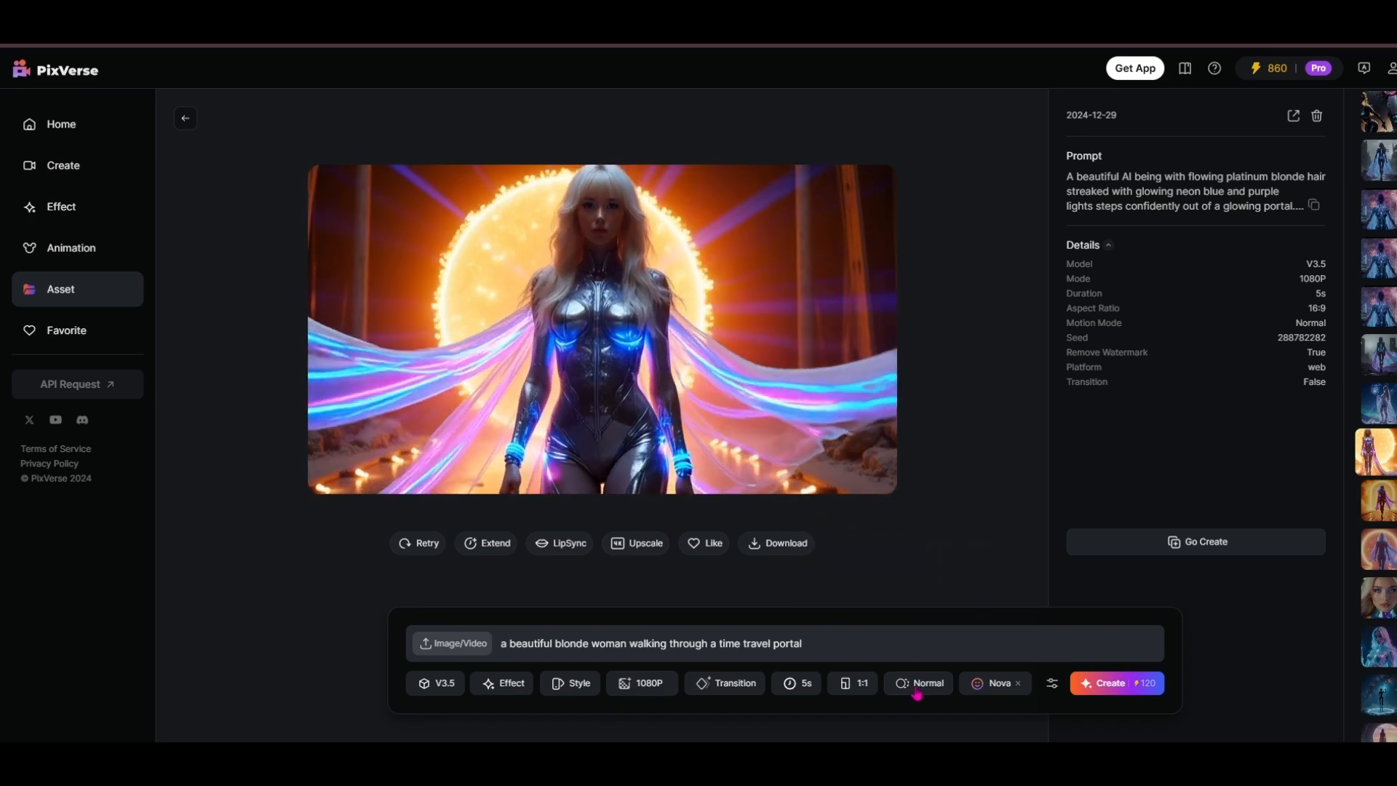
mouse_move(919, 688)
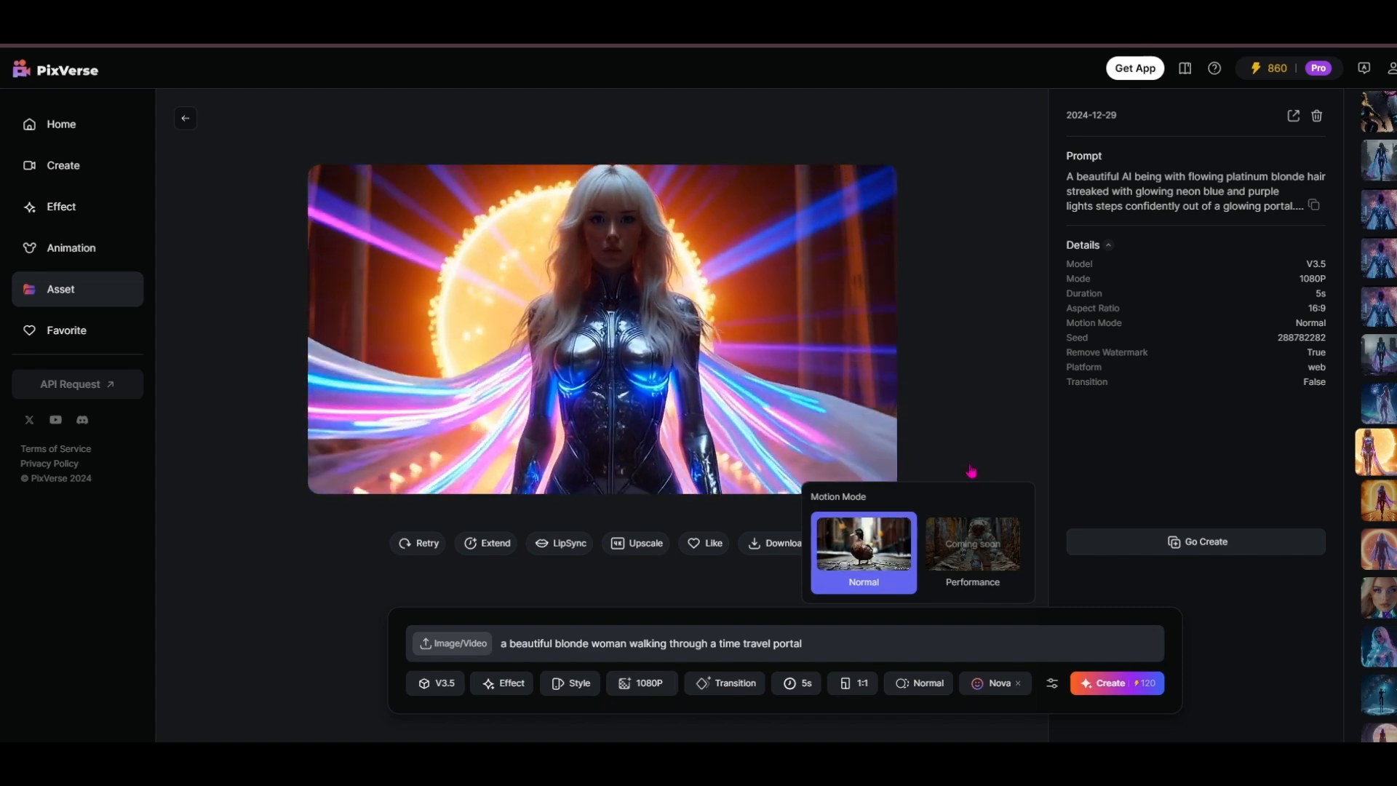
left_click(972, 463)
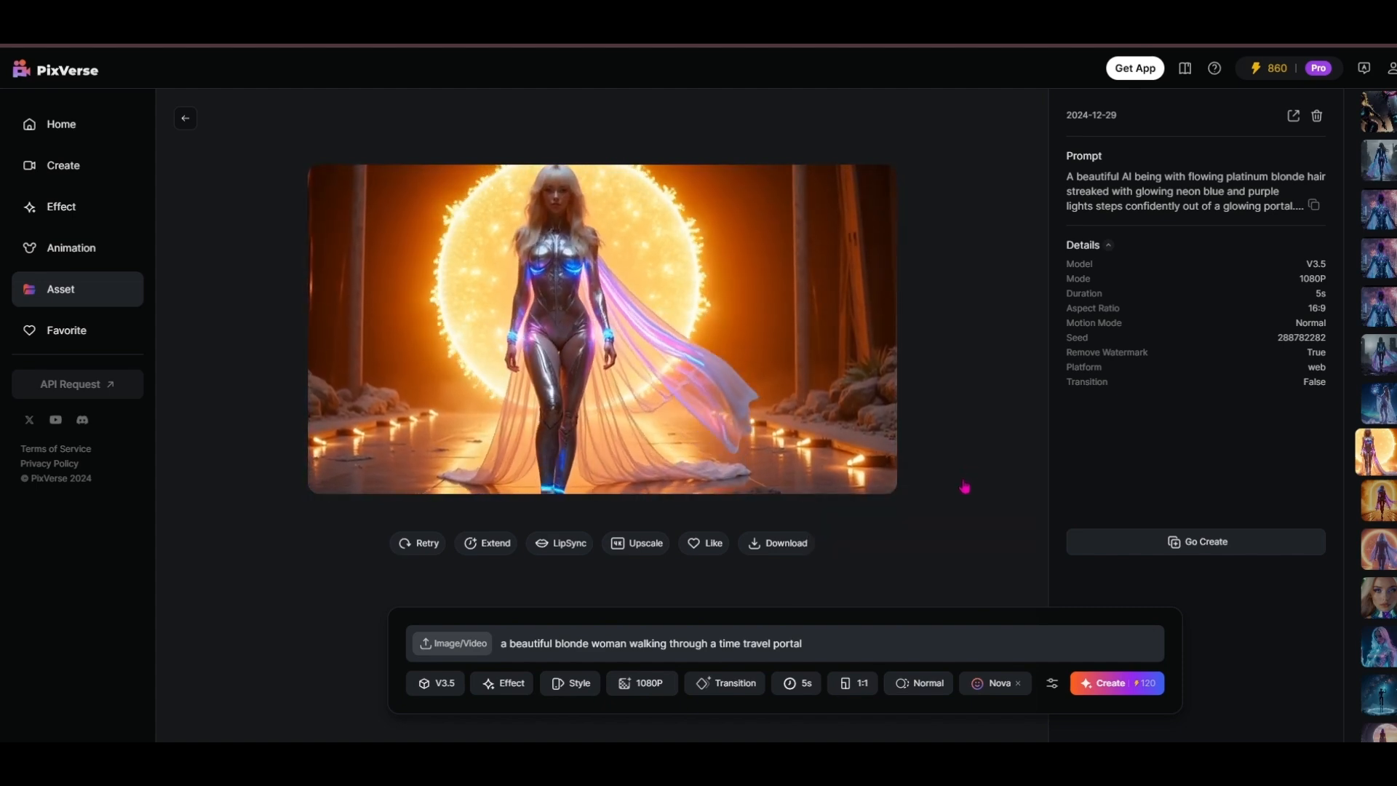
- Return to the start of the asset library and view the newly generated video of Nova at the time travel portal
left_click(185, 118)
scroll(466, 401, "up", 15)
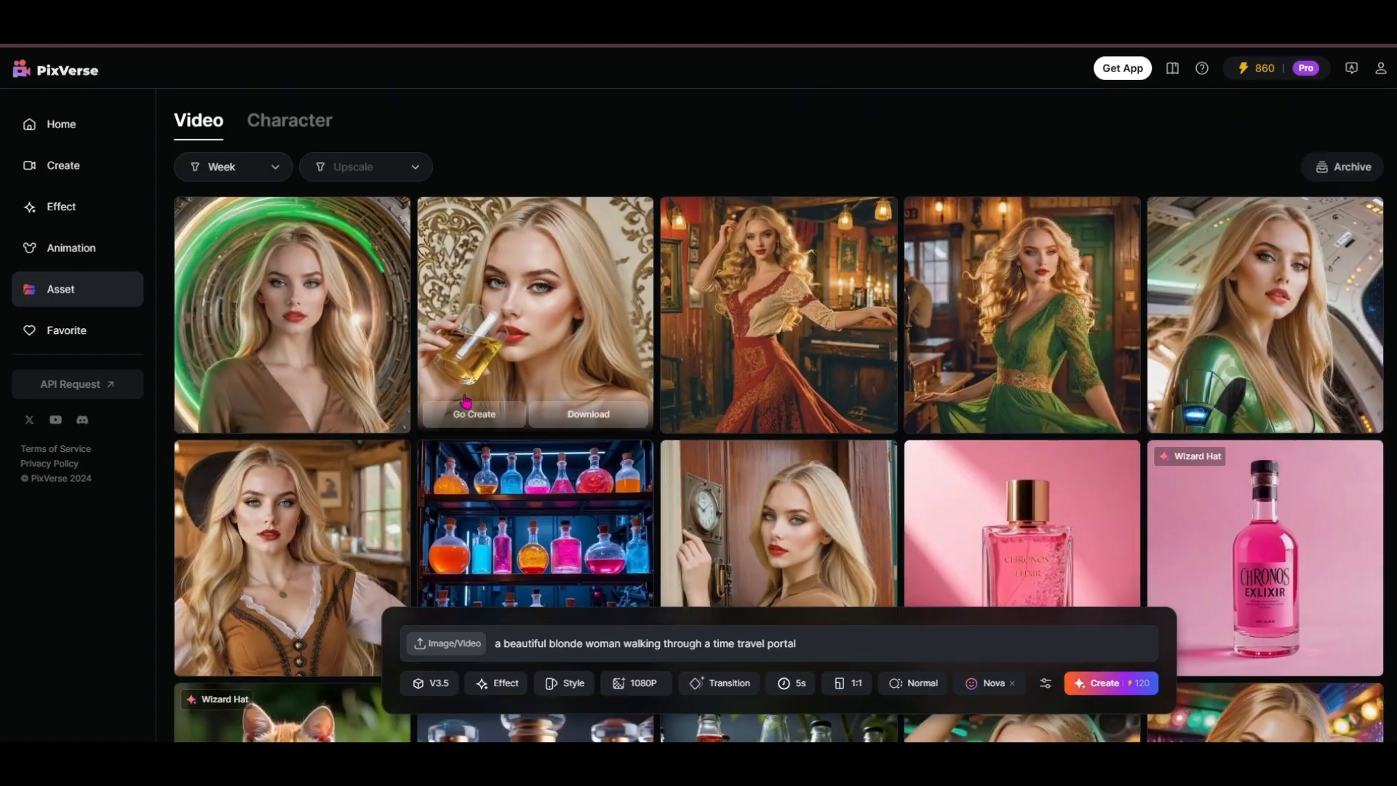
mouse_move(342, 326)
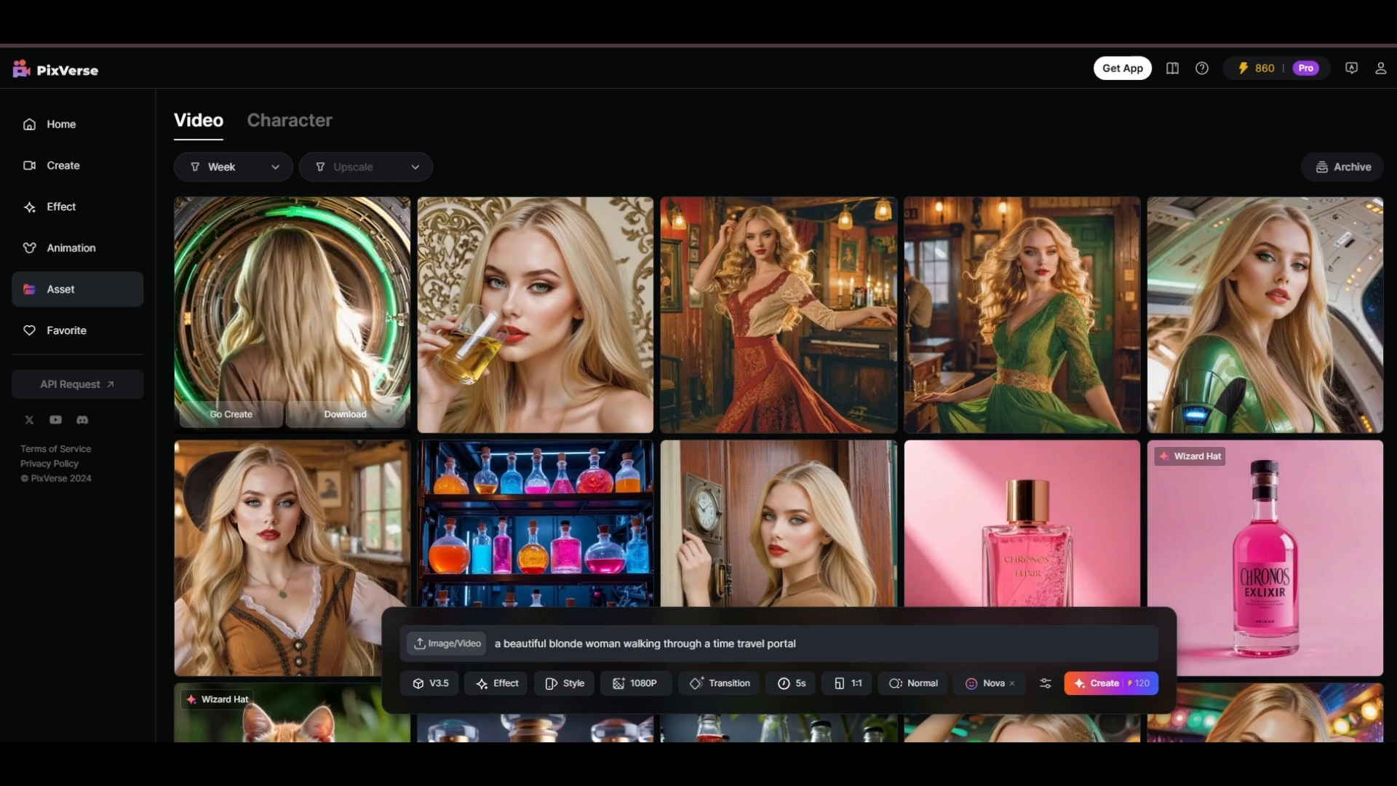
left_click(383, 309)
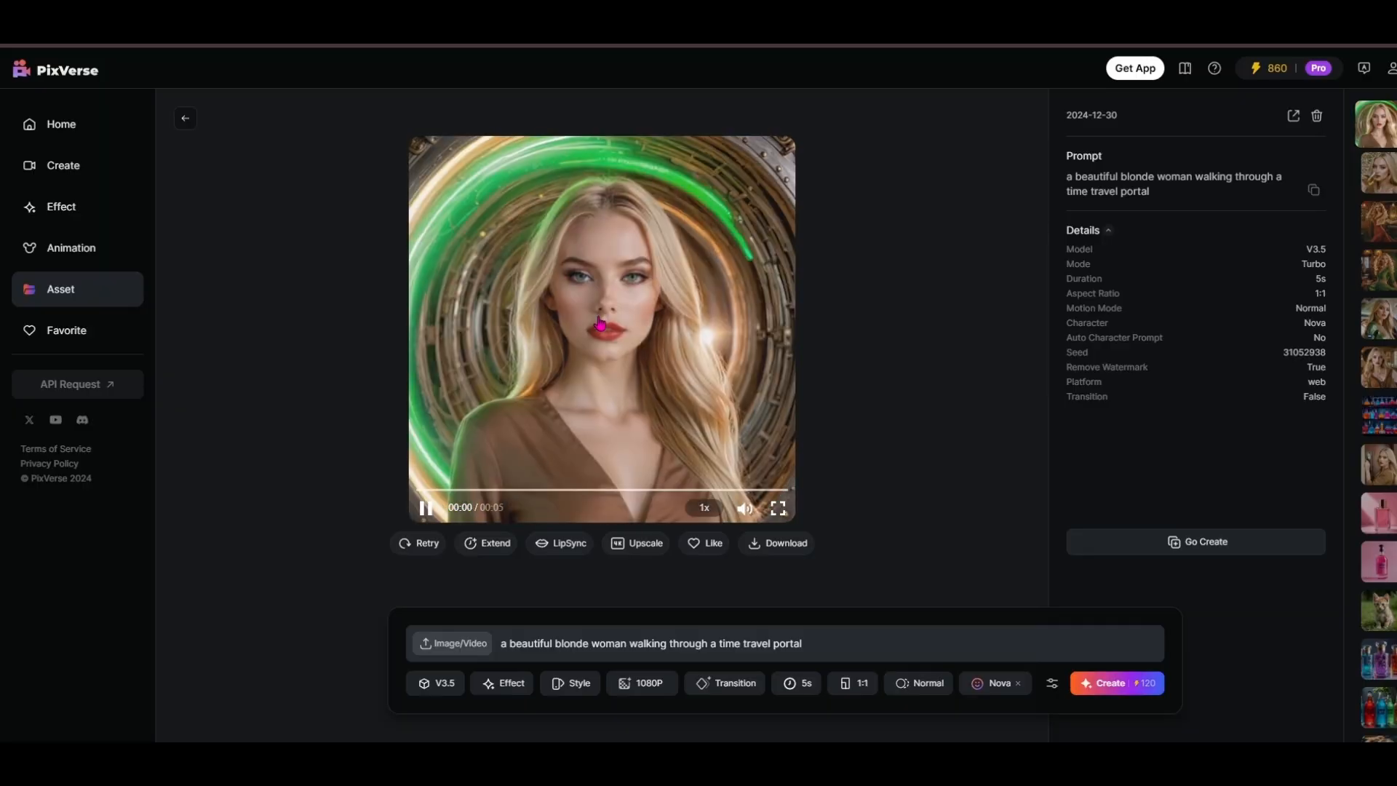
- Extend the Nova portal video by 5s in Turbo mode, reusing its prompt "a beautiful blonde woman walking through a time travel portal"
left_click(489, 545)
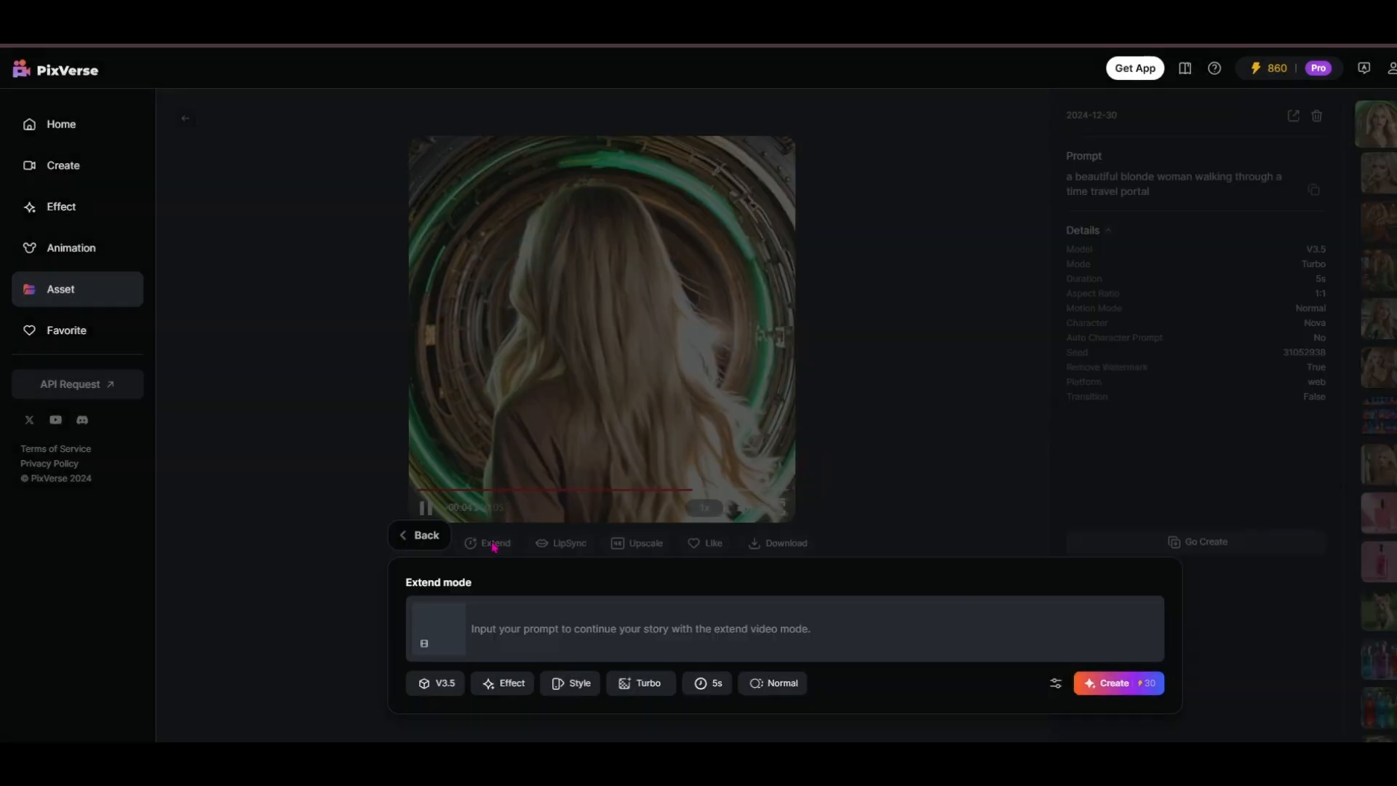
key("Escape")
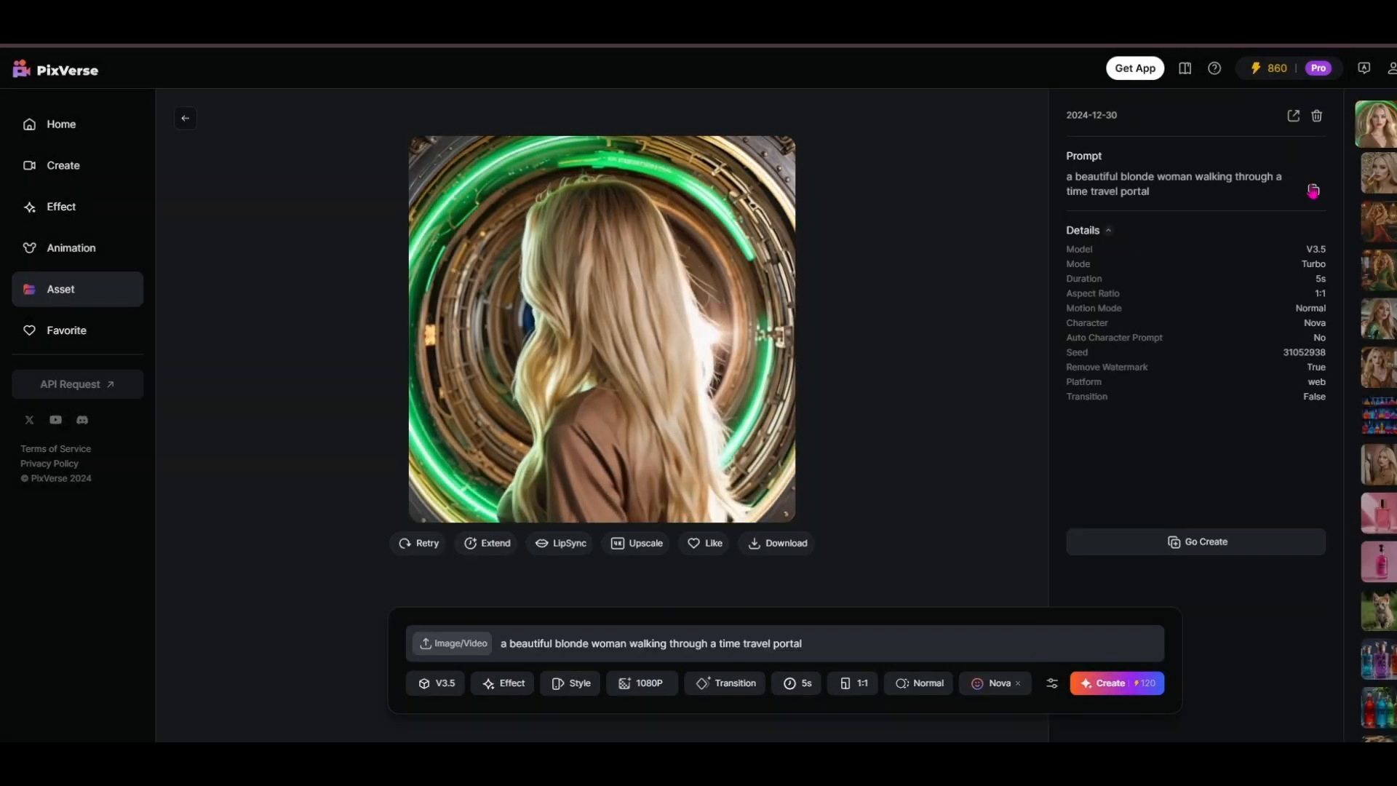
left_click(1313, 190)
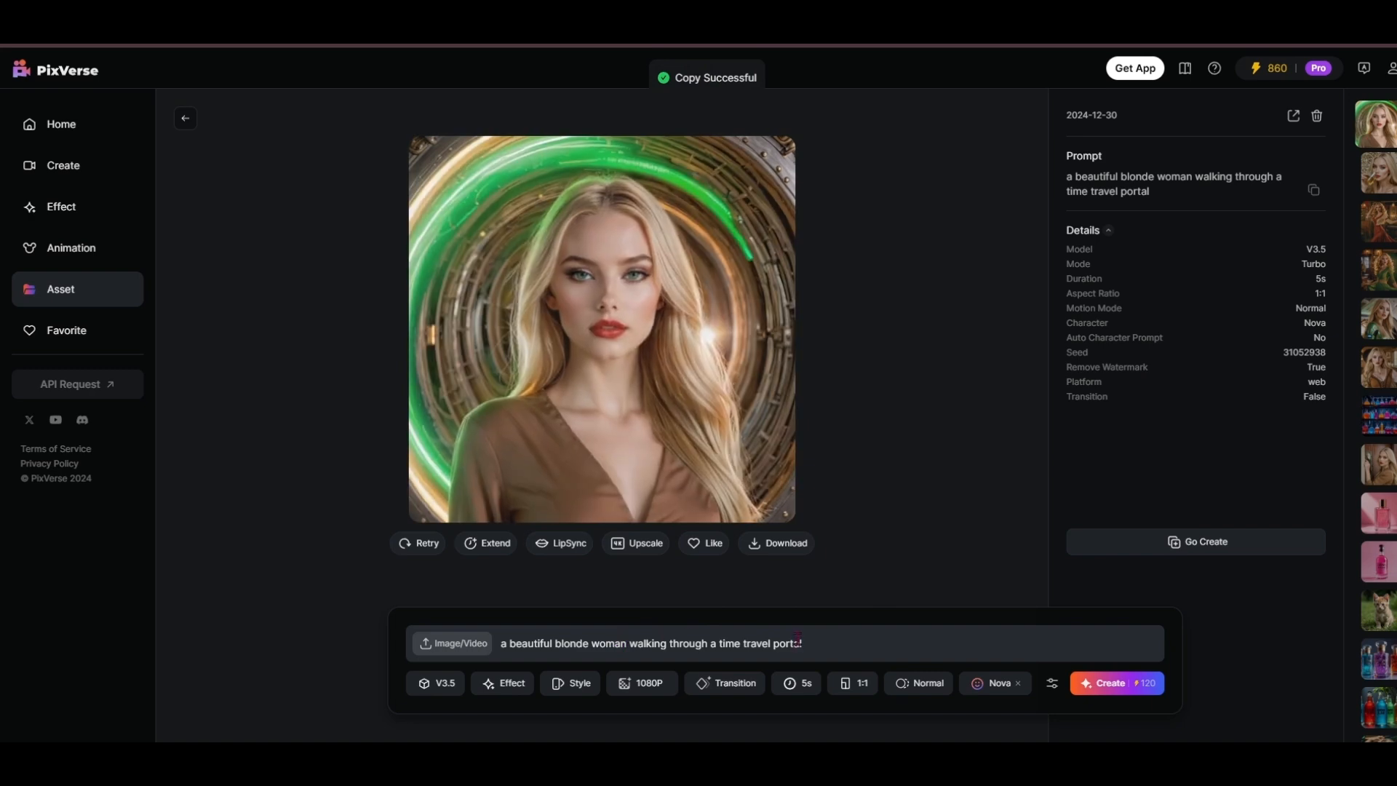
left_click(509, 547)
right_click(663, 629)
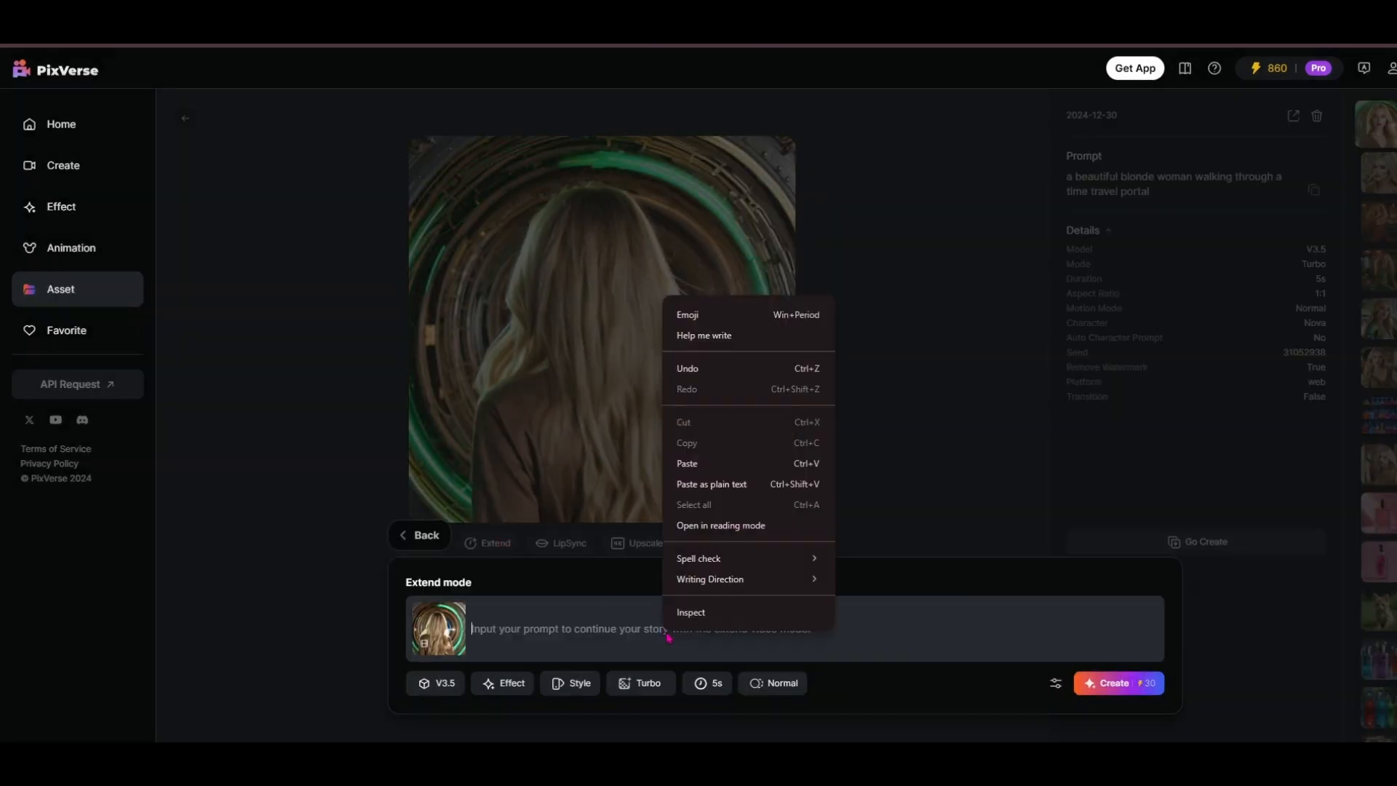
left_click(687, 464)
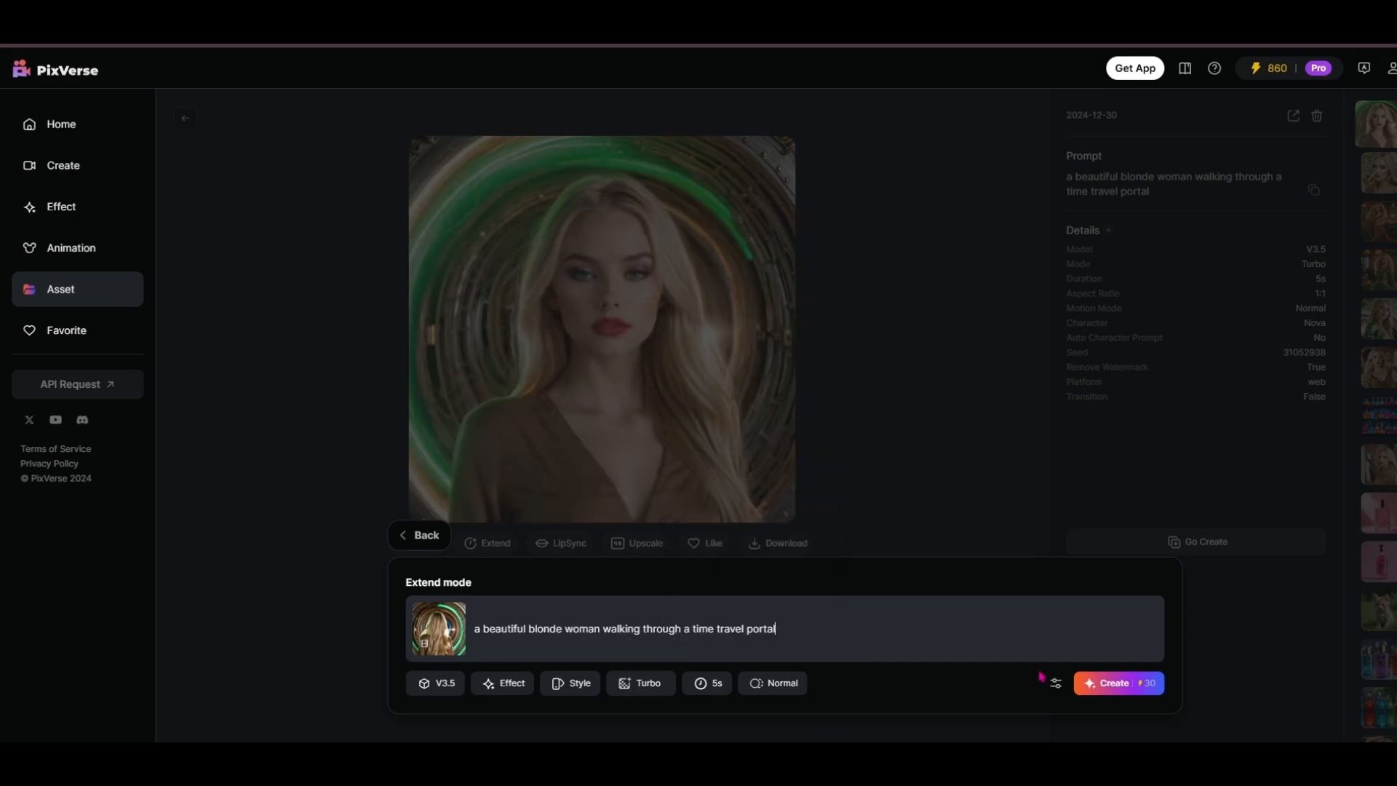
left_click(1118, 682)
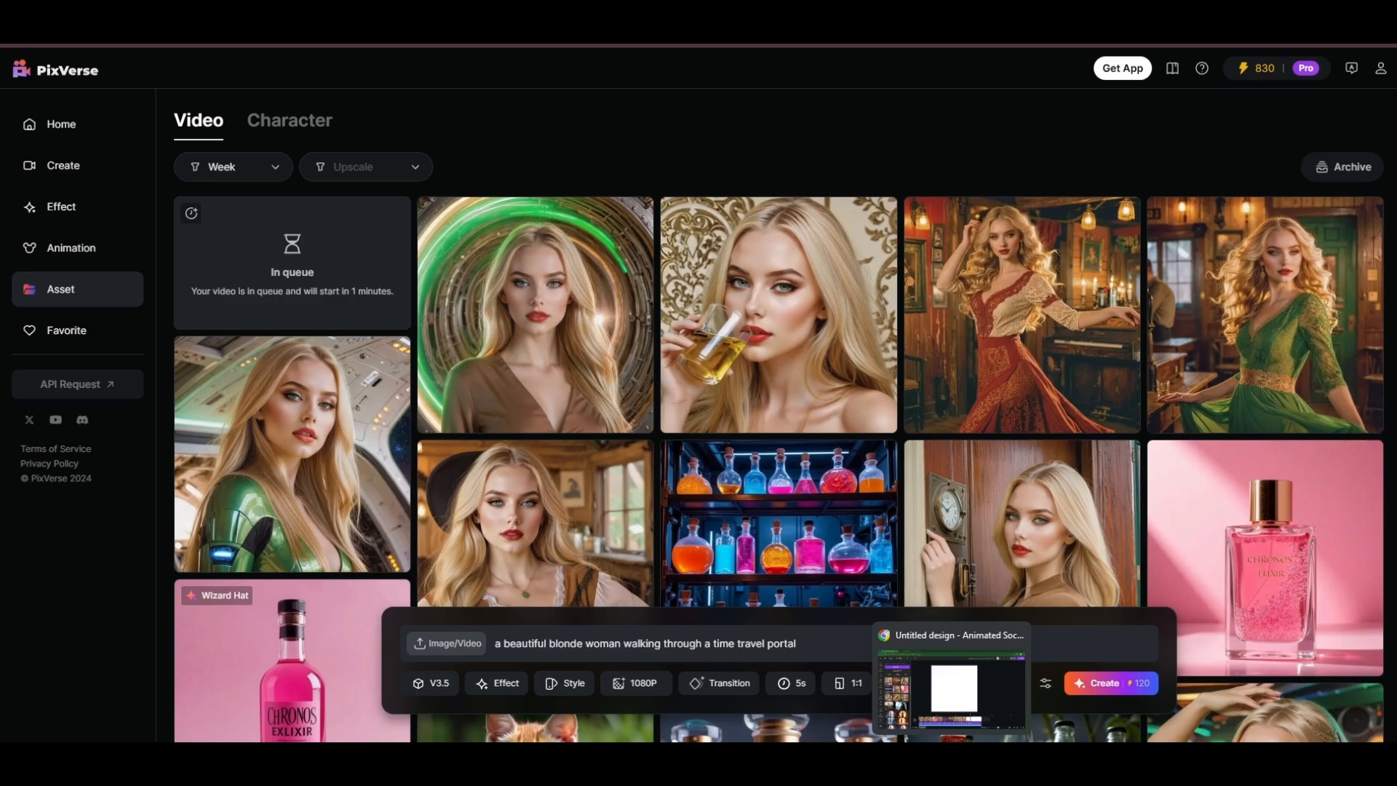
- Switch to the Canva design and play the commercial to preview it
left_click(952, 760)
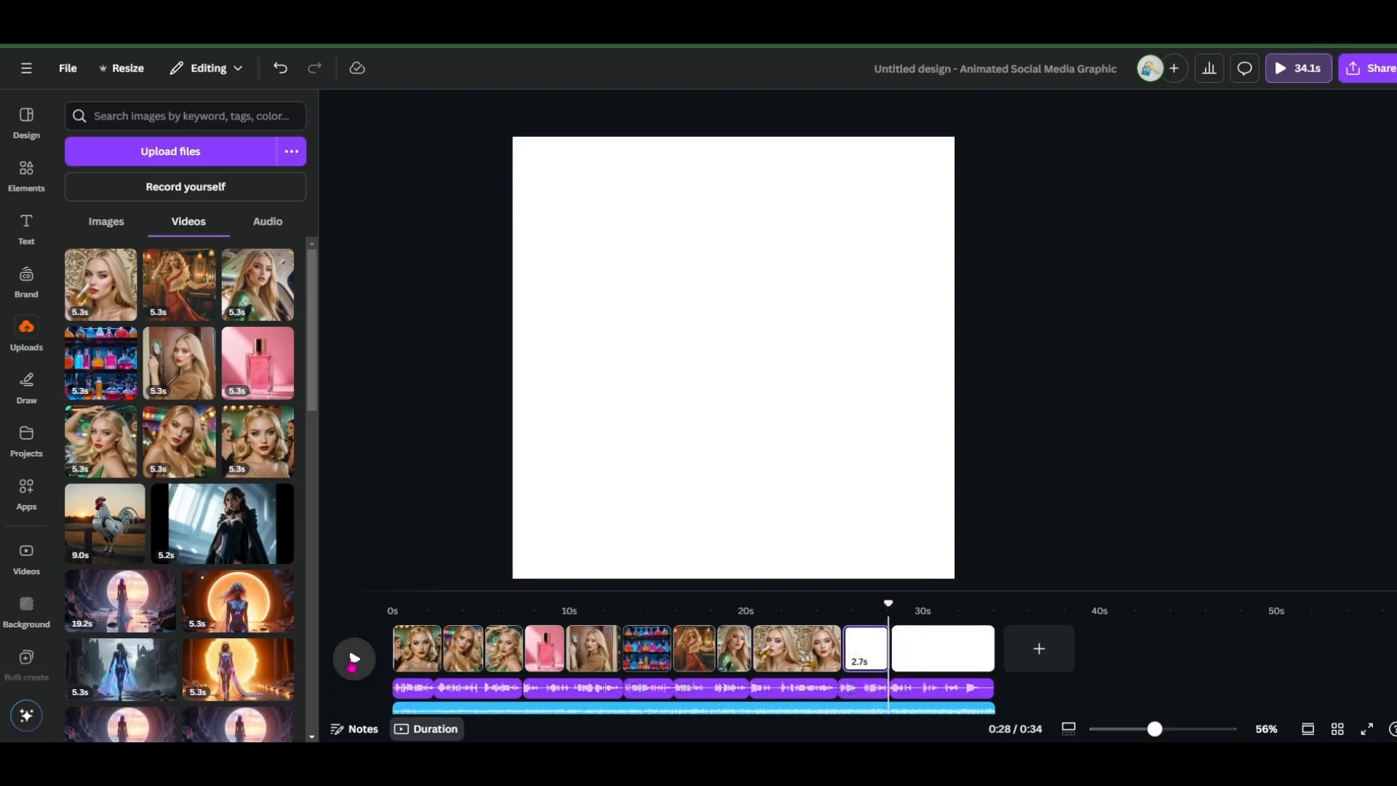
left_click(353, 660)
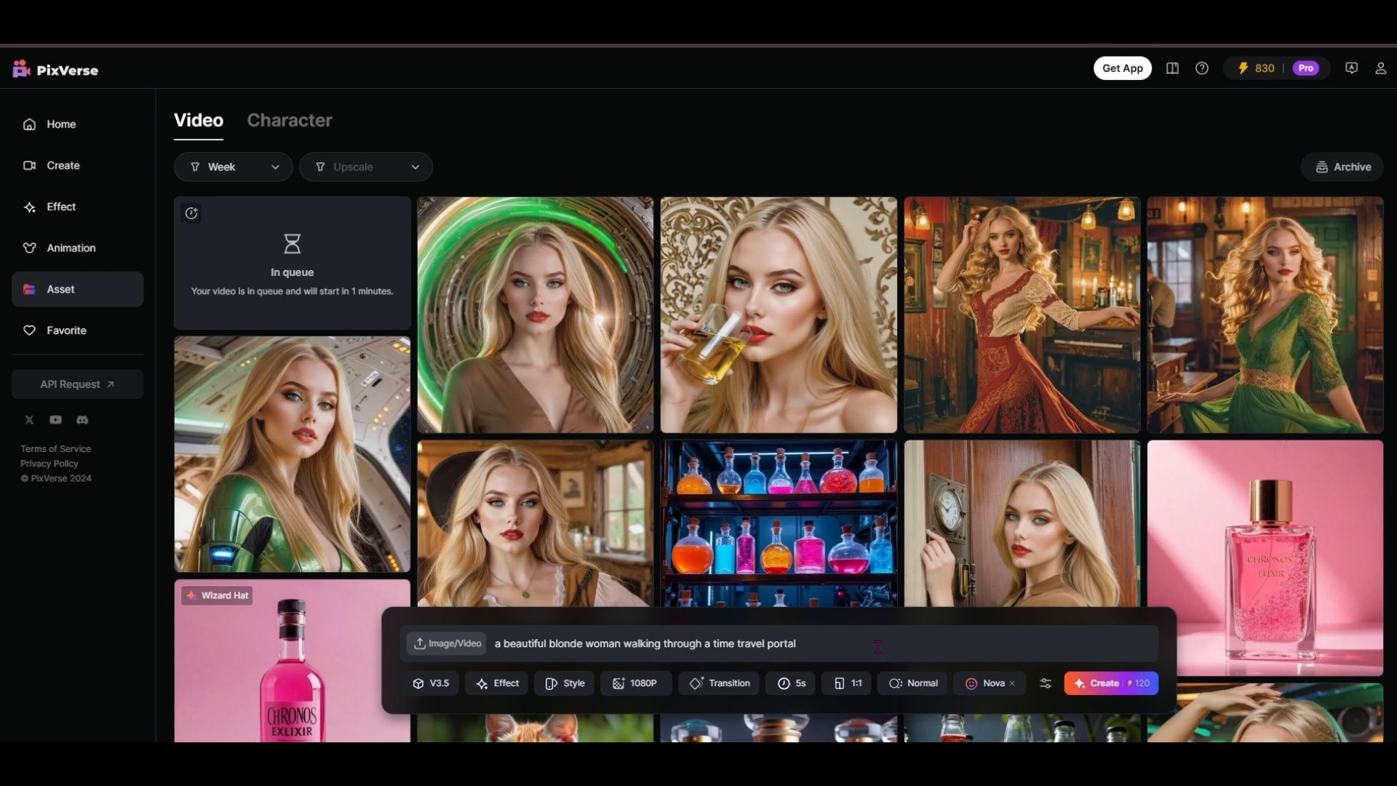
- In PixVerse, generate a Nova video with the prompt "a beautiful blonde woman holding a potion bottle that reads, 'CHRONOS'"
left_click_drag(868, 645, 636, 648)
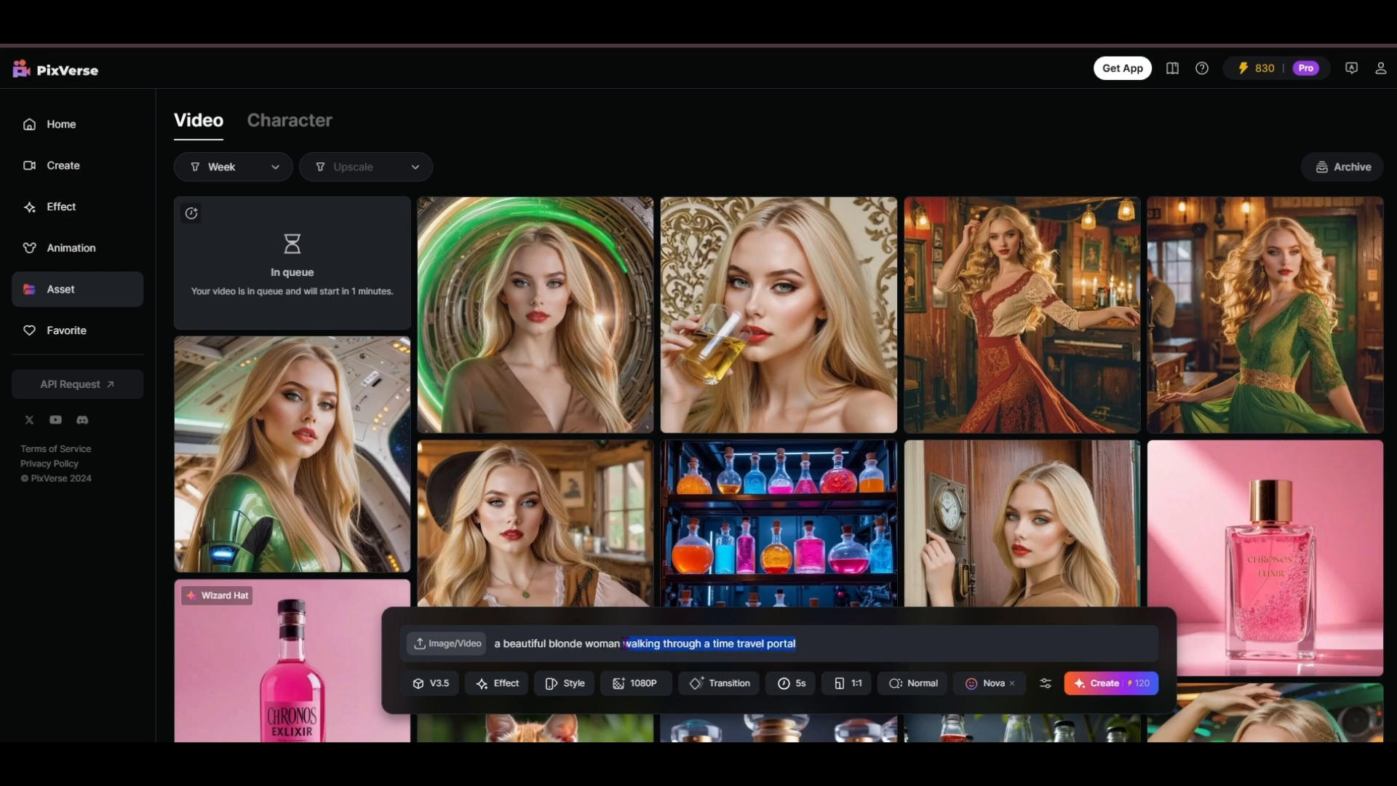
key("ctrl+v")
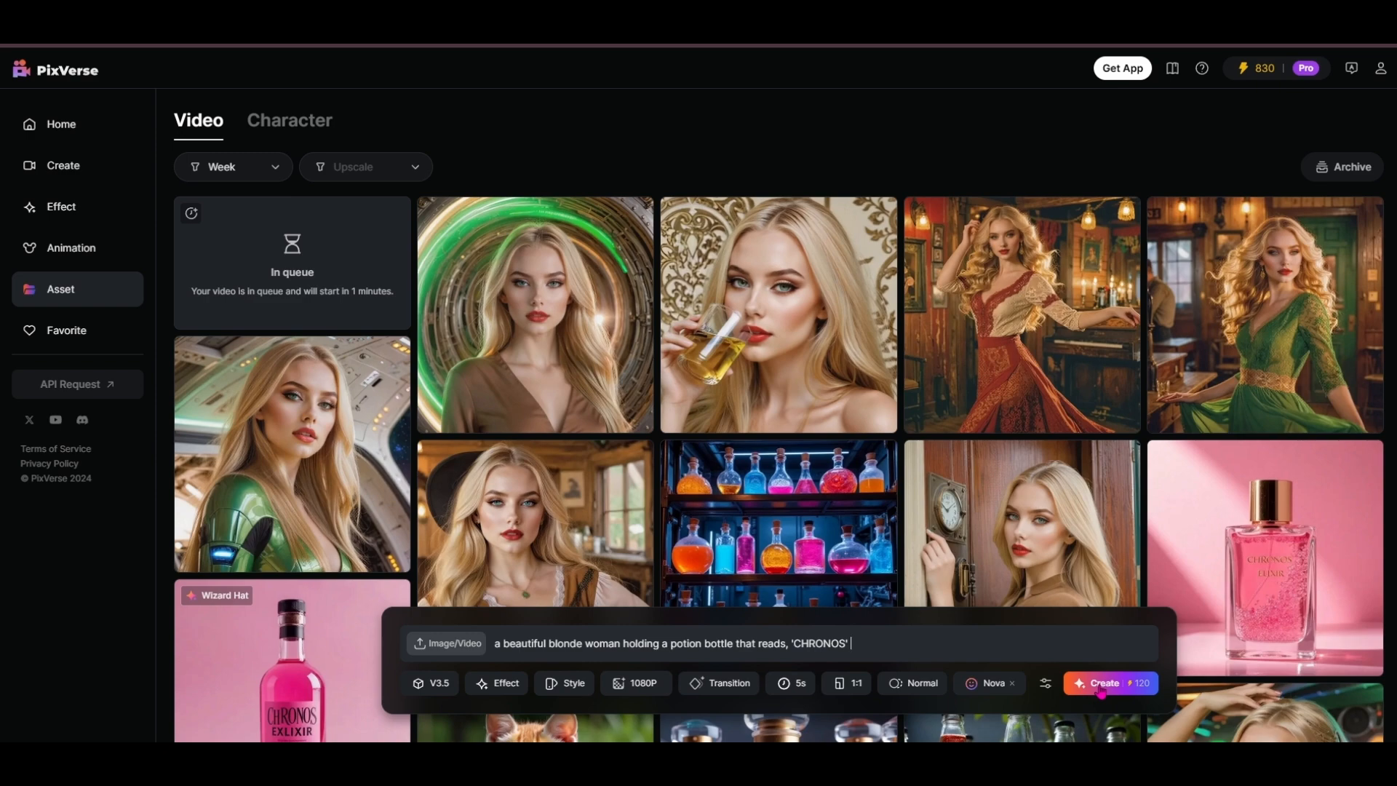
left_click(1101, 688)
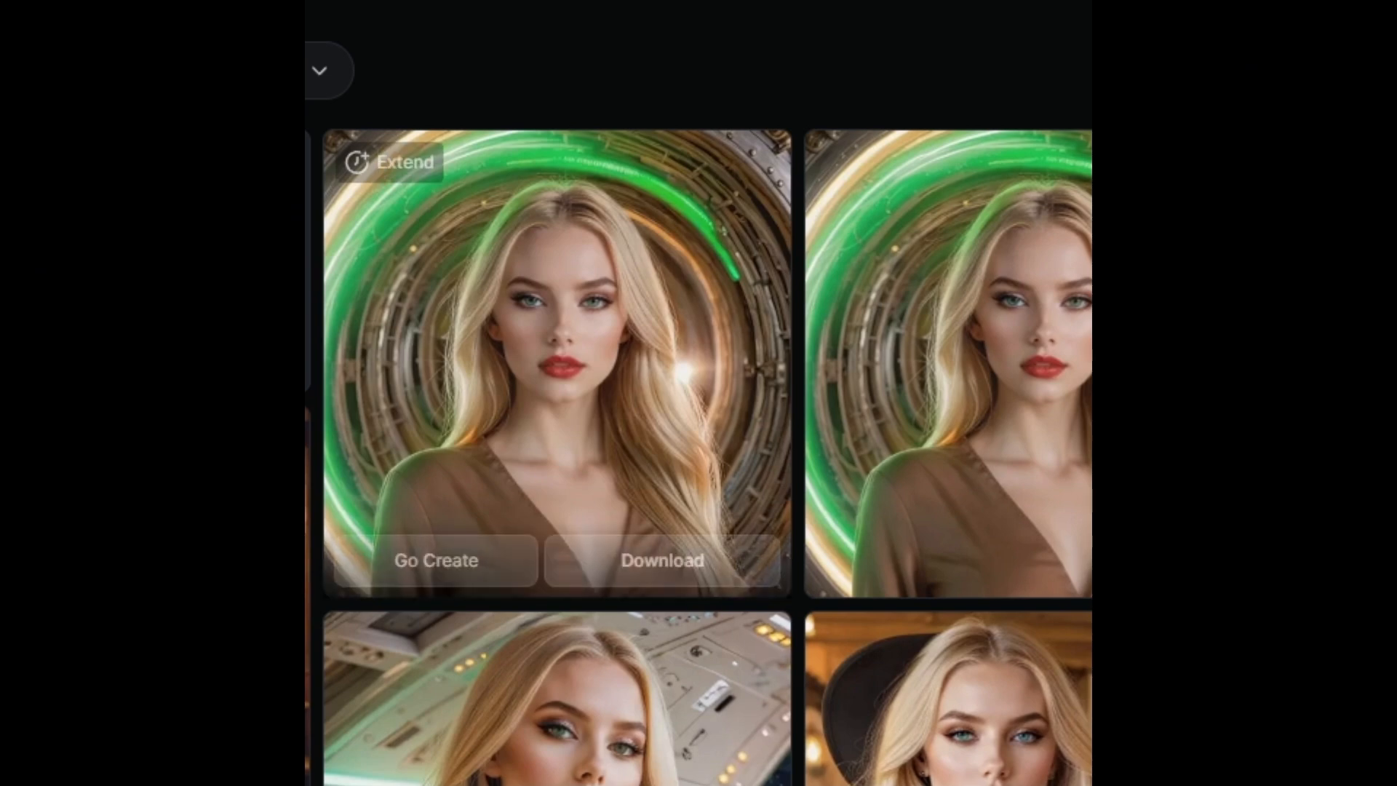
- View the extended portal video, switch to Canva, fill the blank 2.7 s scene with it, and scrub through the scene
mouse_move(558, 397)
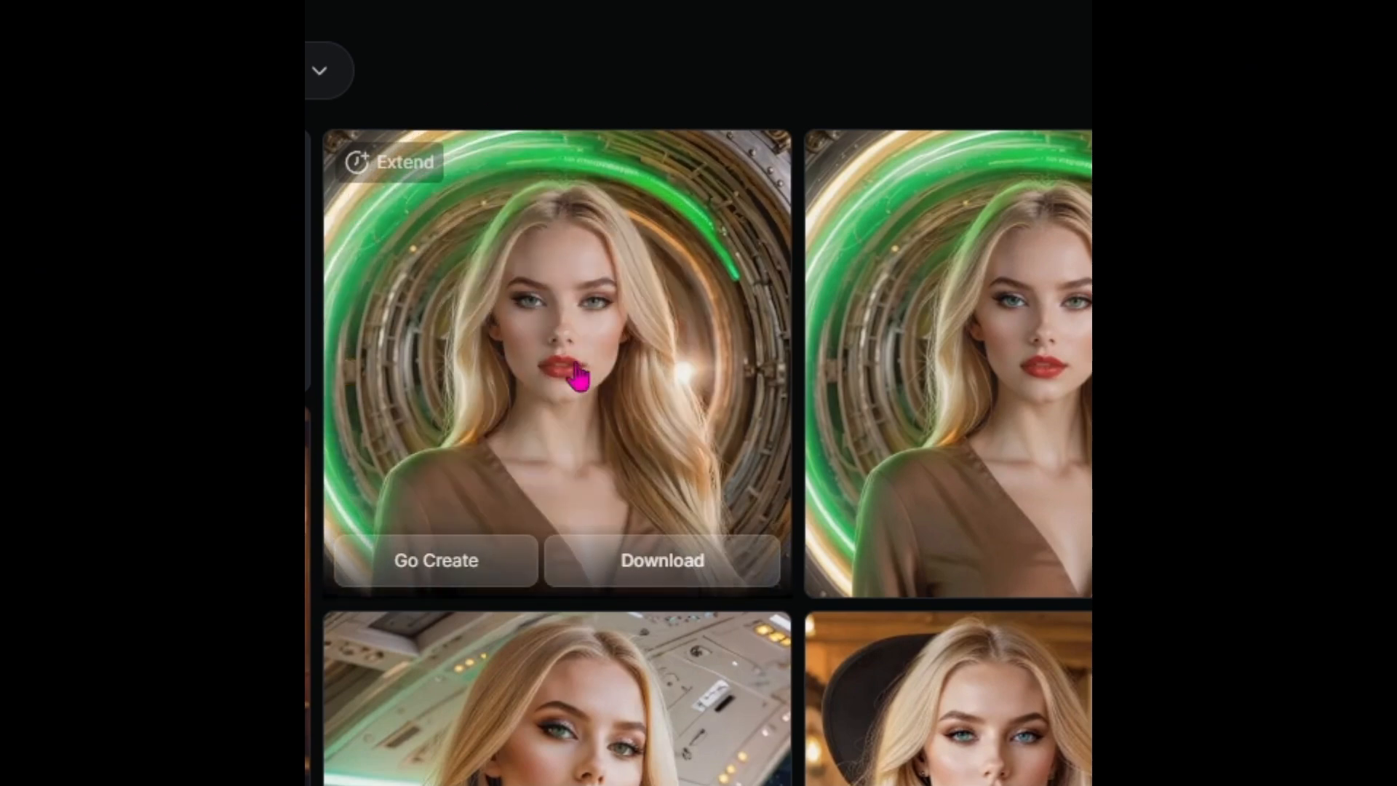
left_click(577, 374)
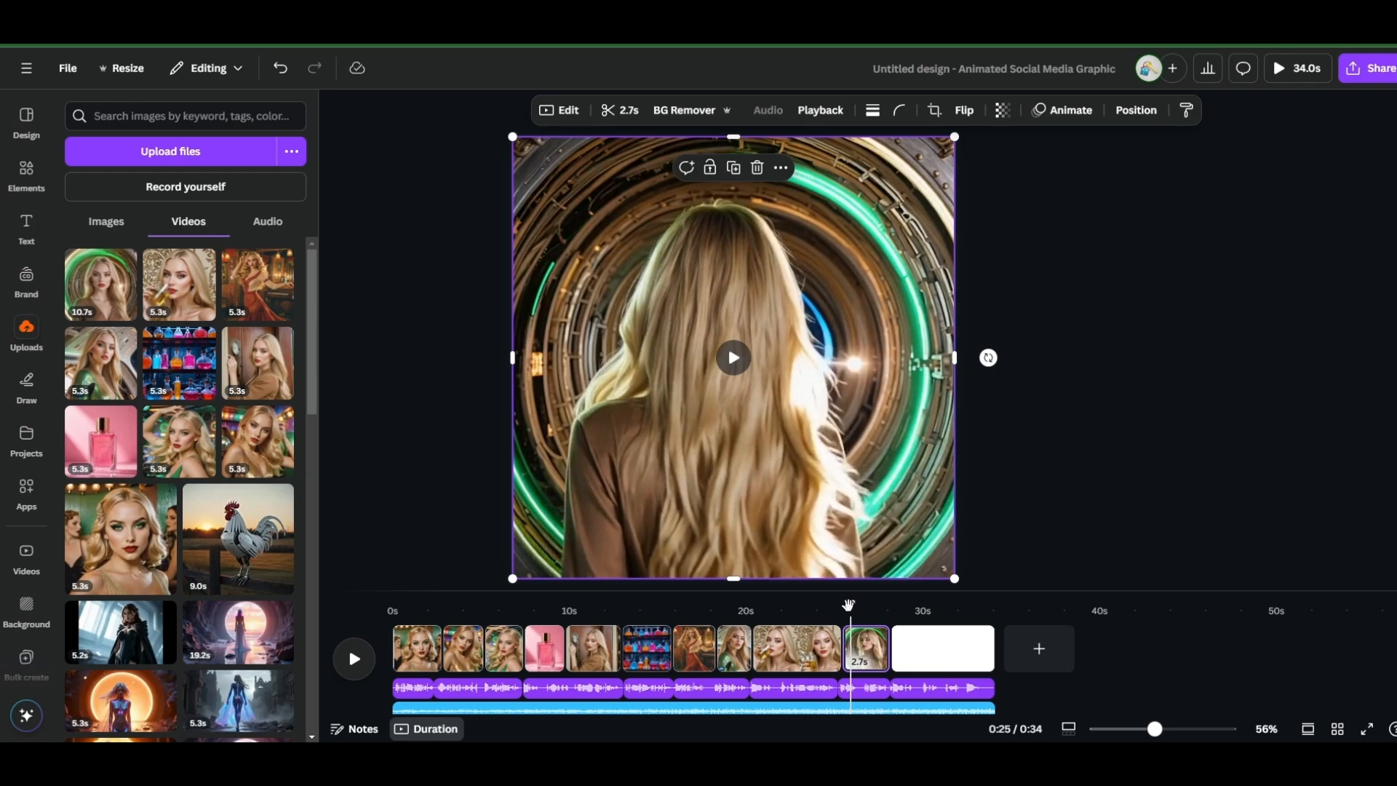
left_click_drag(849, 604, 892, 606)
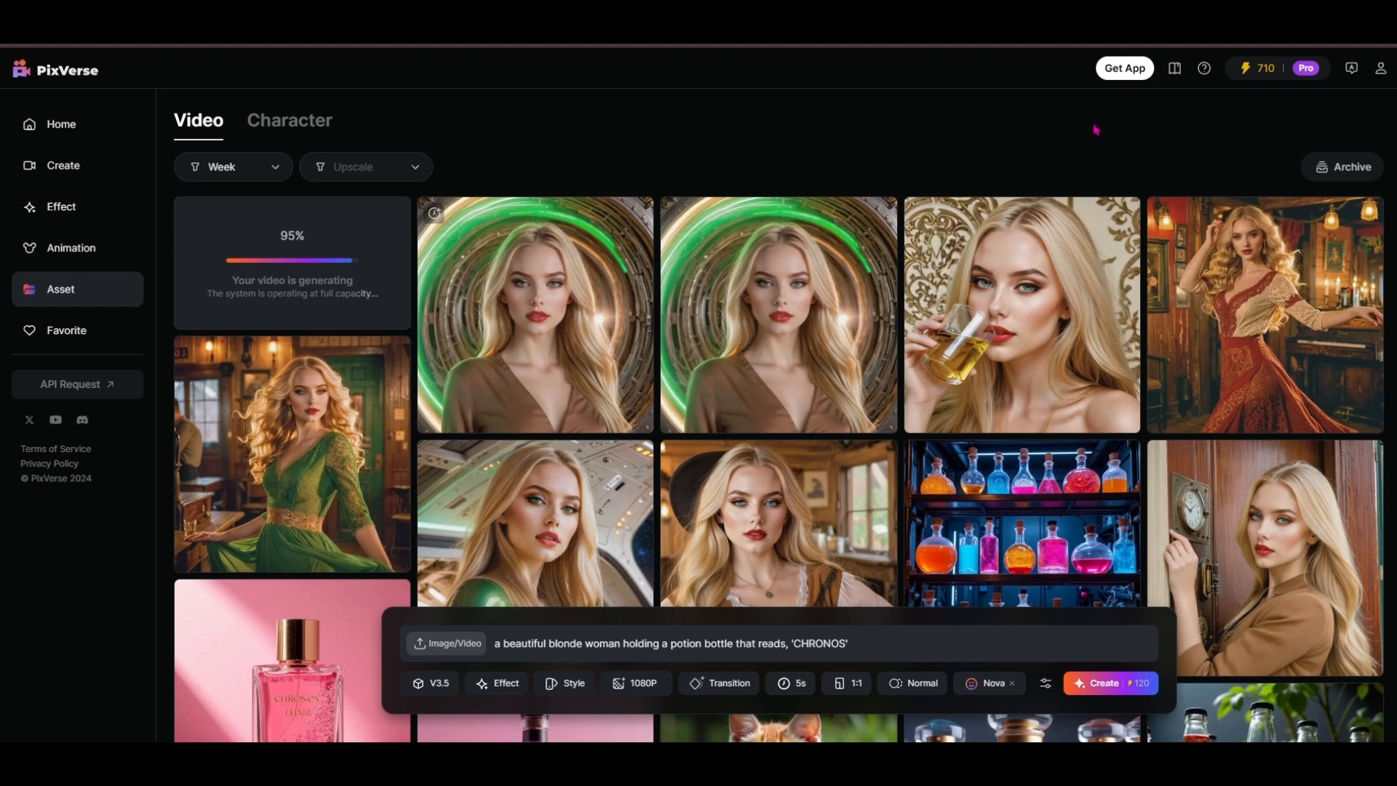
- Switch to PixVerse and examine the subscription plans, comparing yearly and monthly pricing, included features and the credit purchase option
left_click(1306, 72)
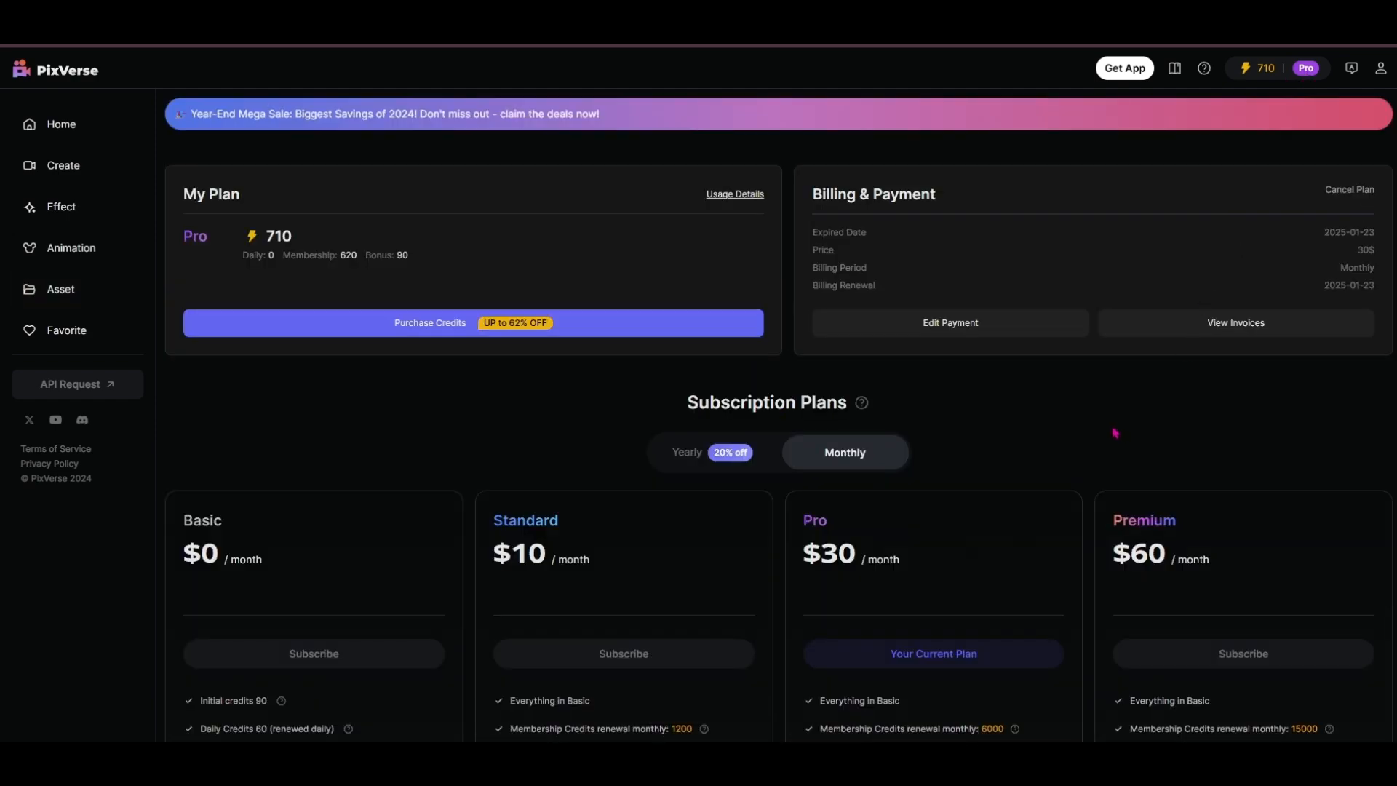
scroll(1113, 434, "down", 4)
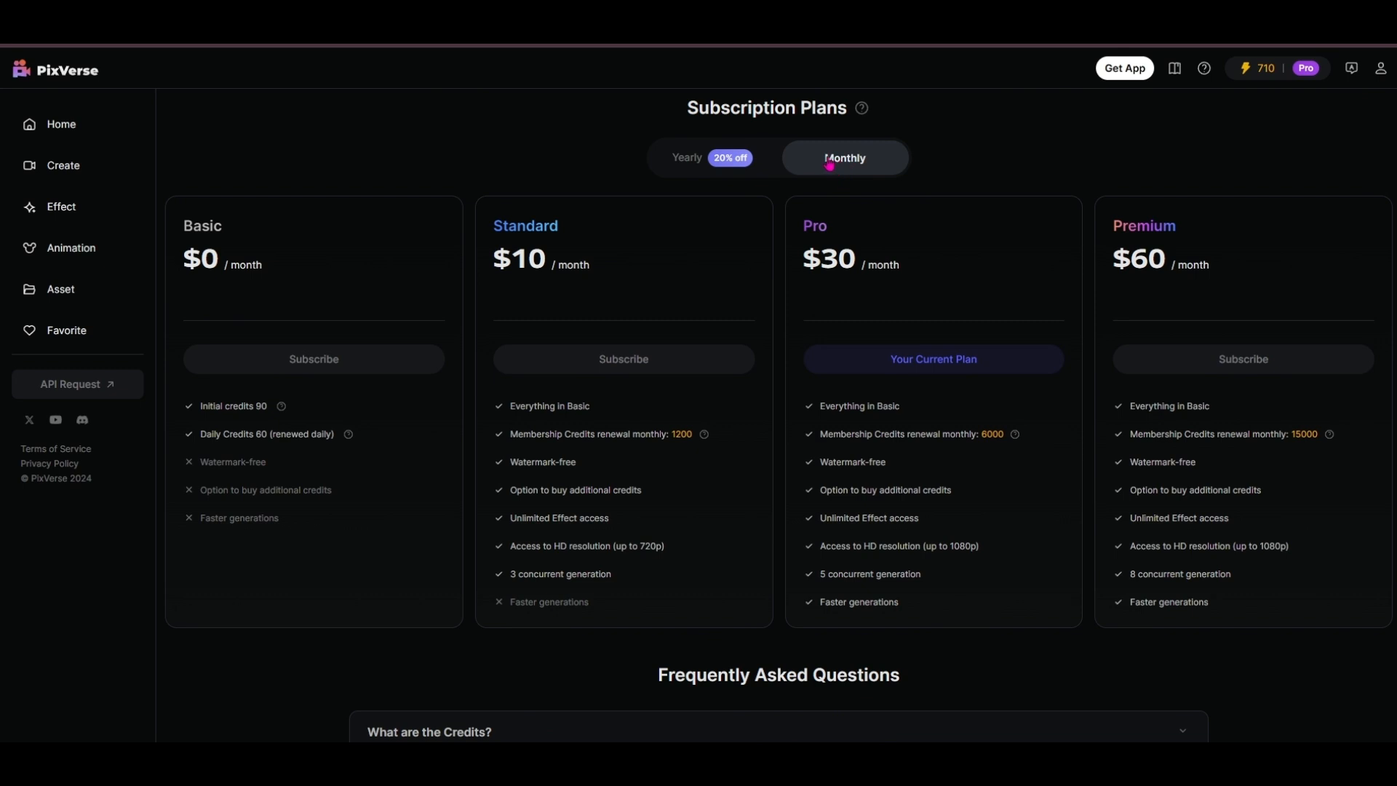
left_click(684, 163)
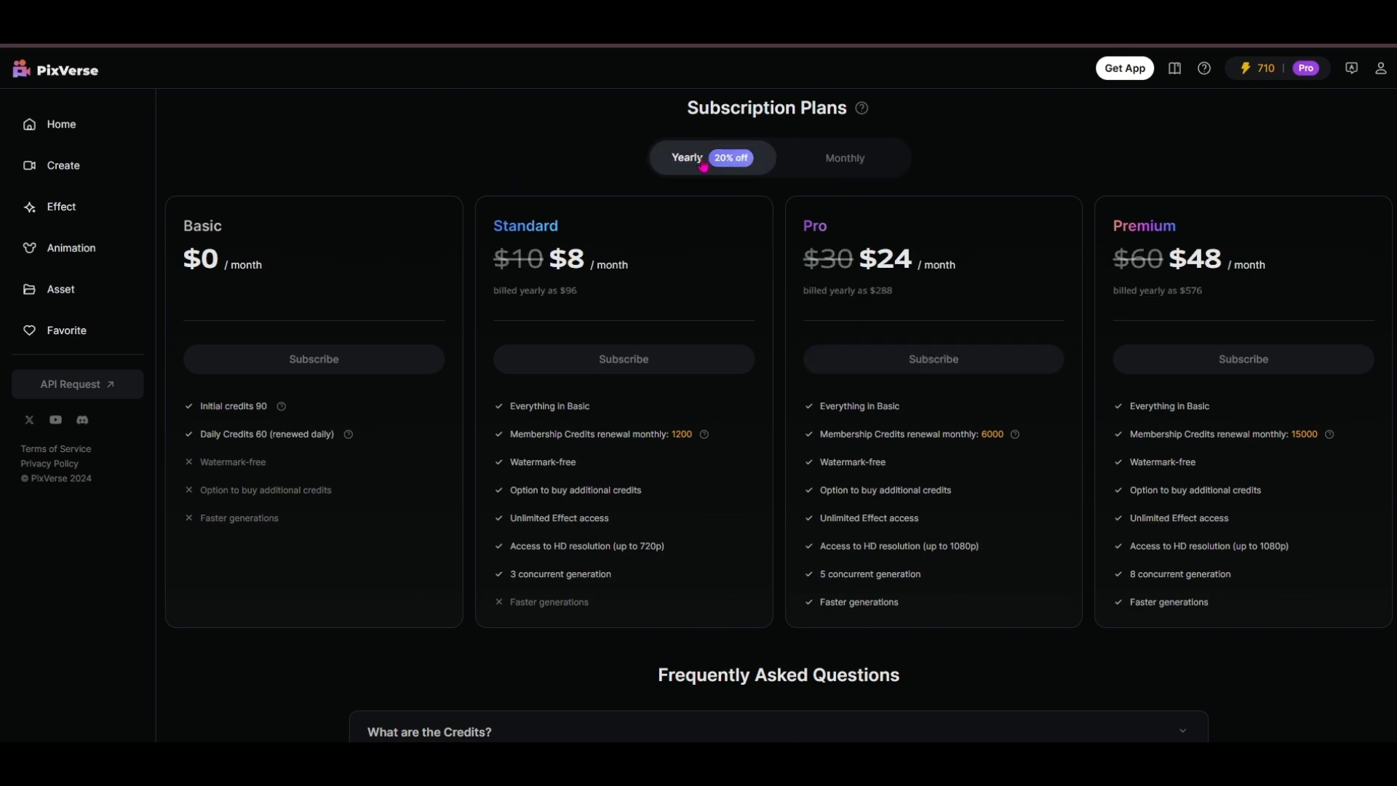
left_click(831, 157)
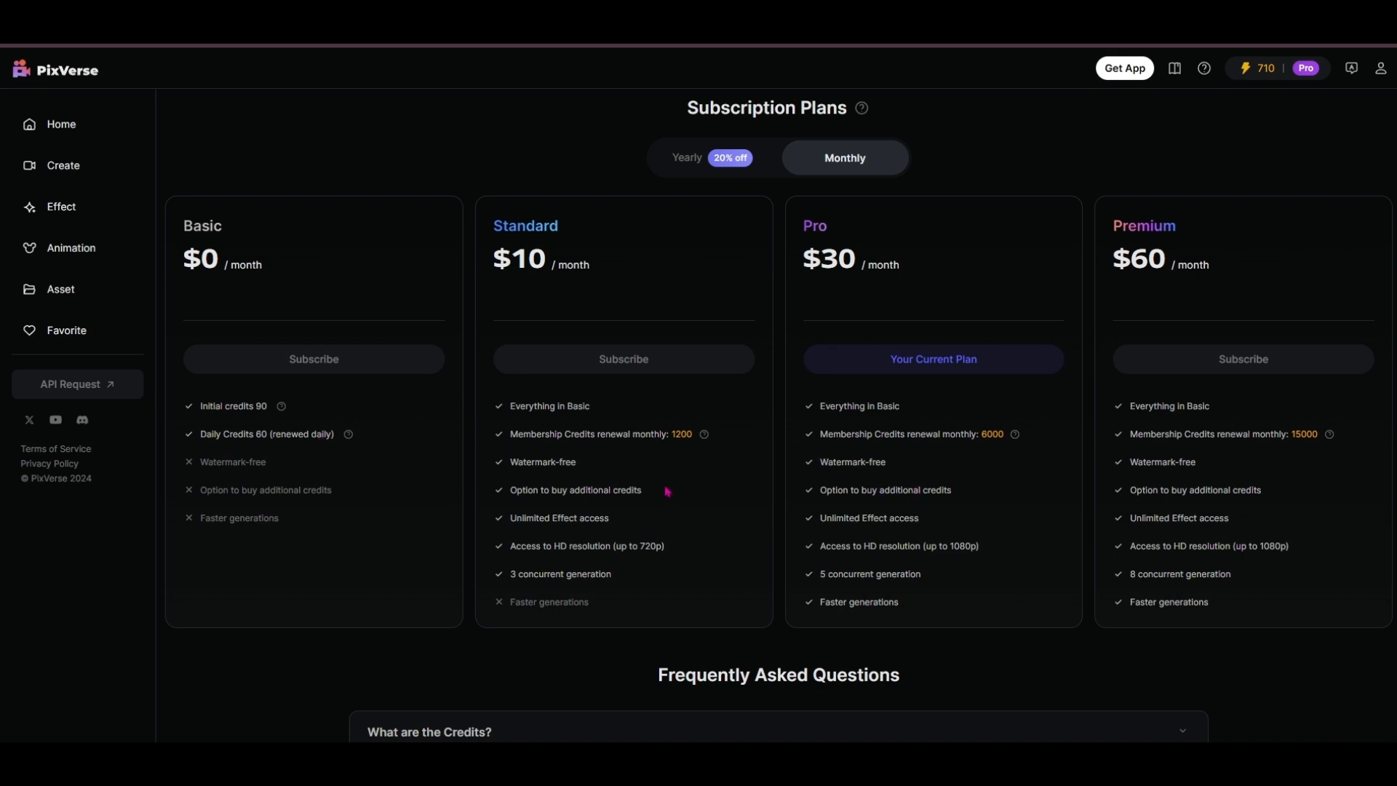
scroll(1357, 544, "down", 2)
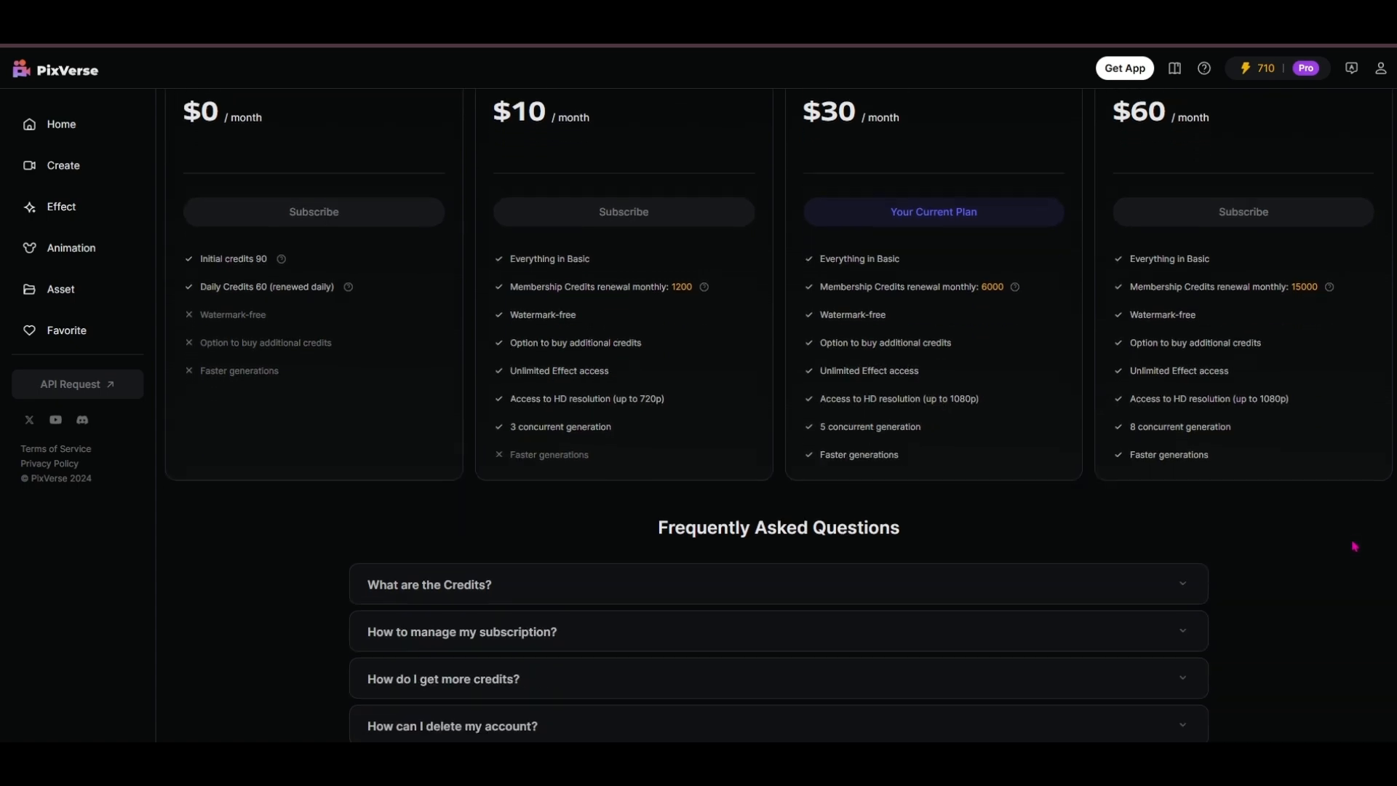
scroll(1355, 545, "up", 6)
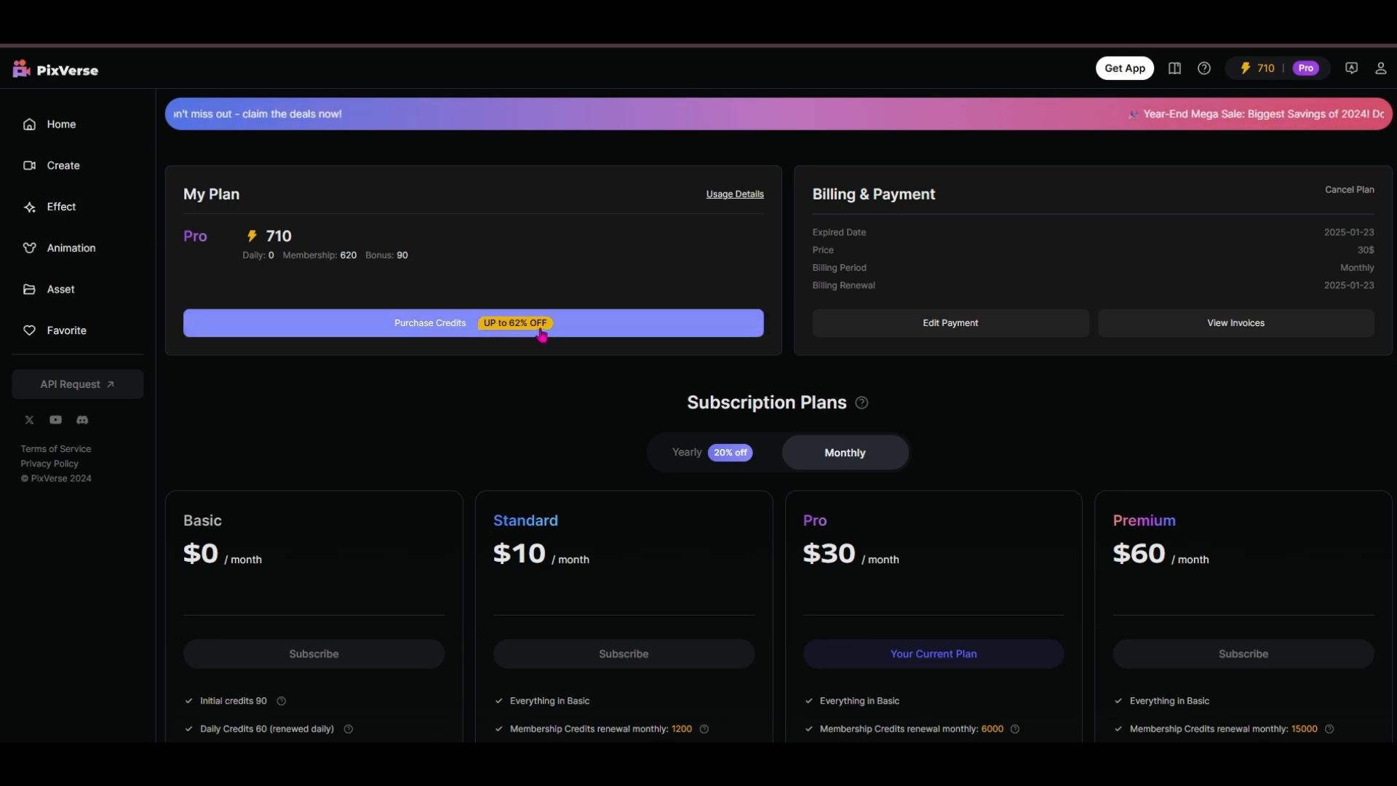
left_click(495, 325)
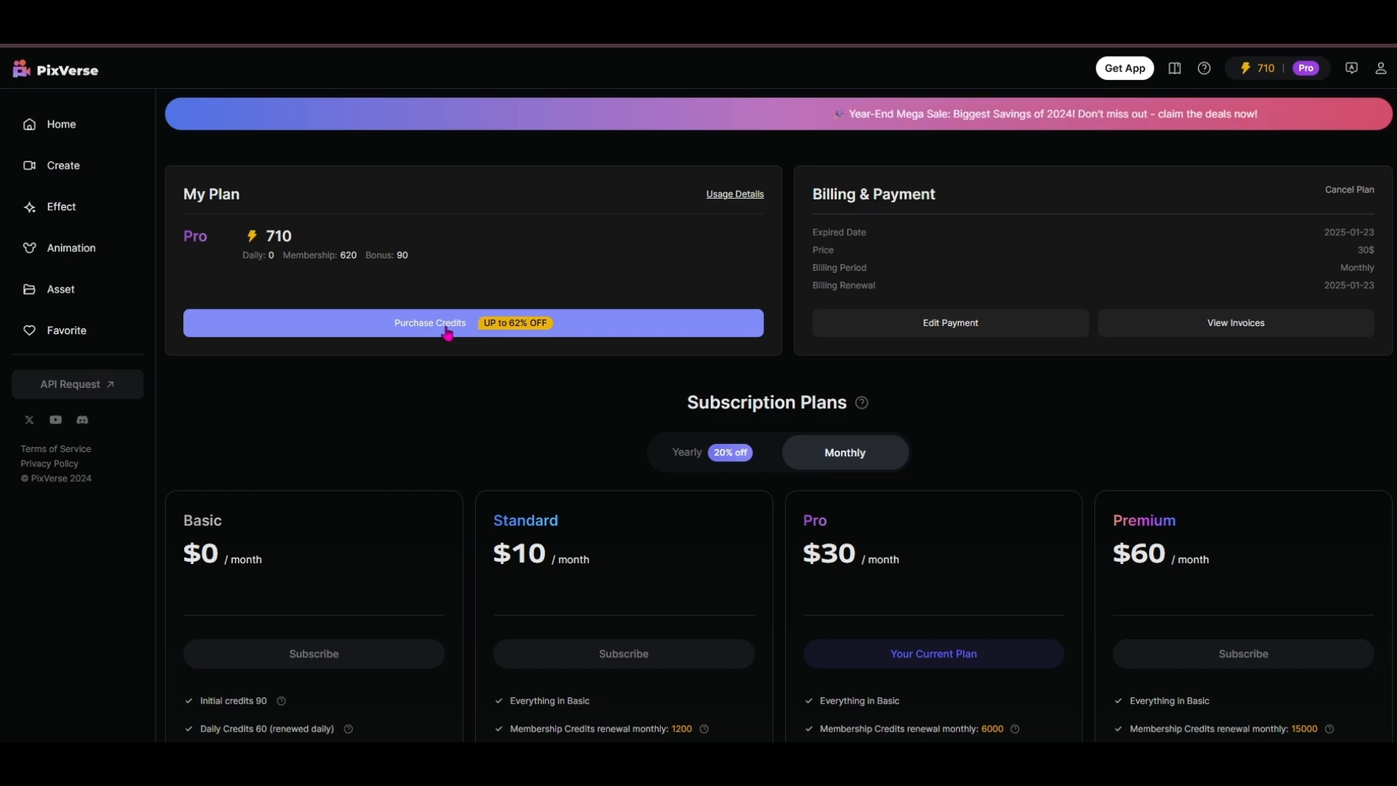
- Return to the asset library and view the new video of Nova holding the green potion bottle
left_click(76, 297)
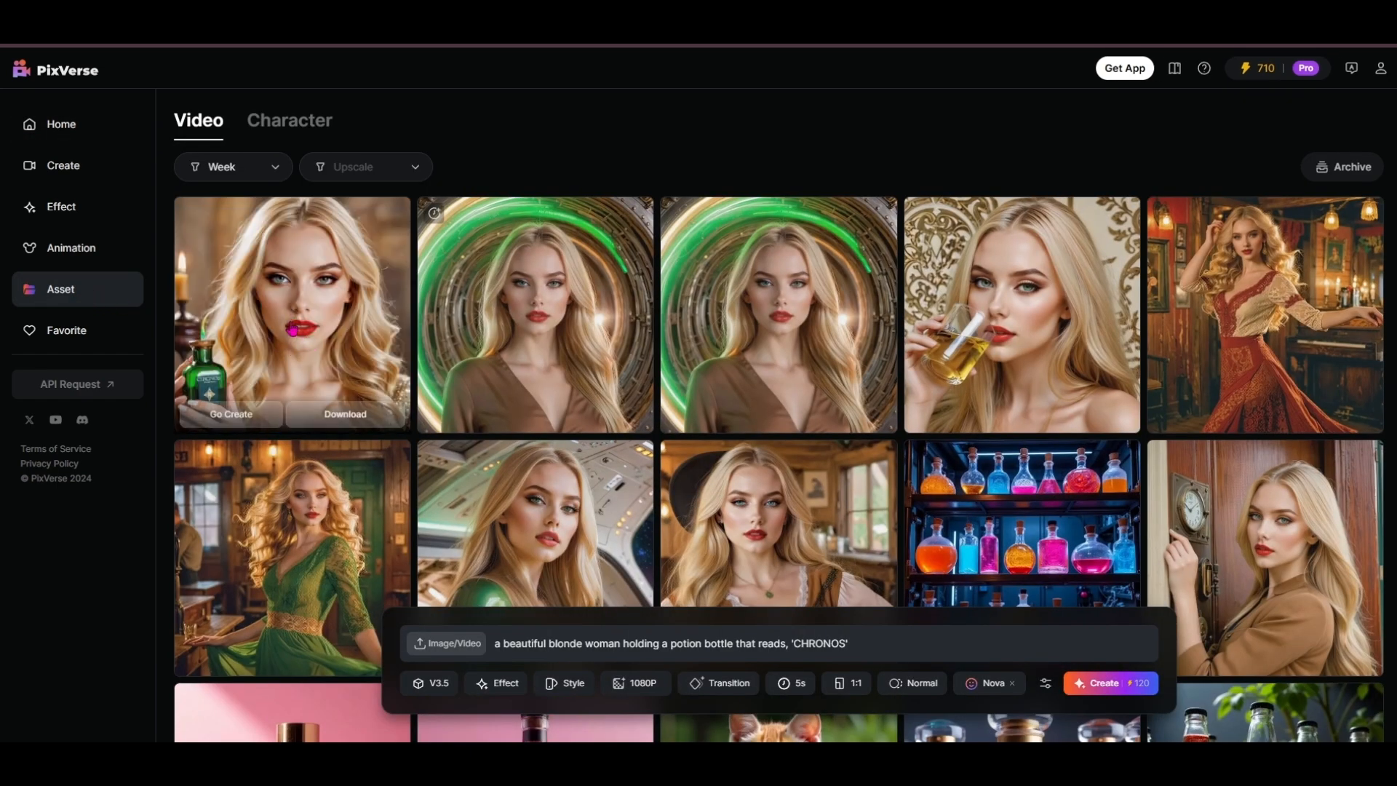
left_click(295, 328)
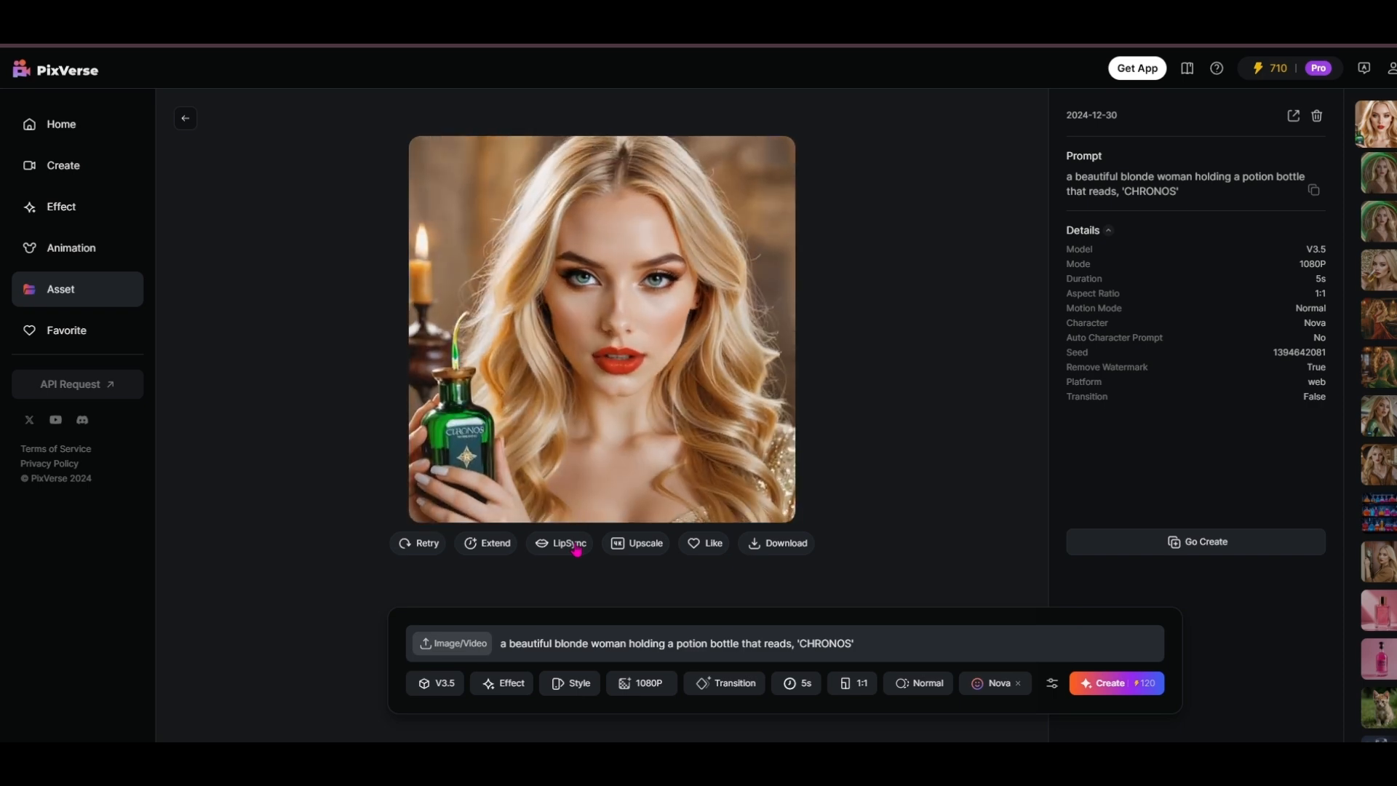
- Generate a LipSync version of the potion bottle video with the script "Chronos Elixirs: Your future... your past... your moment." in the Chloe voice
left_click(571, 544)
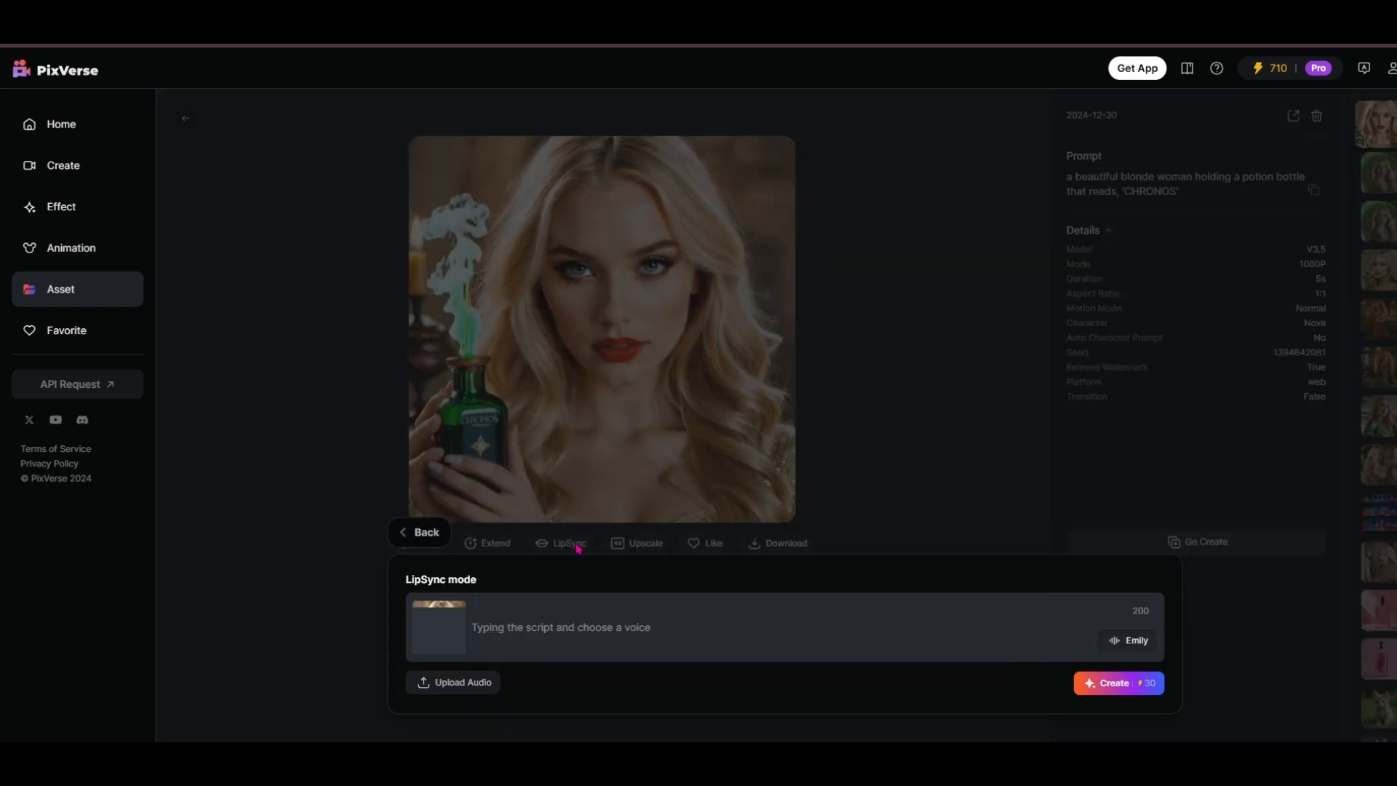
right_click(511, 629)
left_click(555, 462)
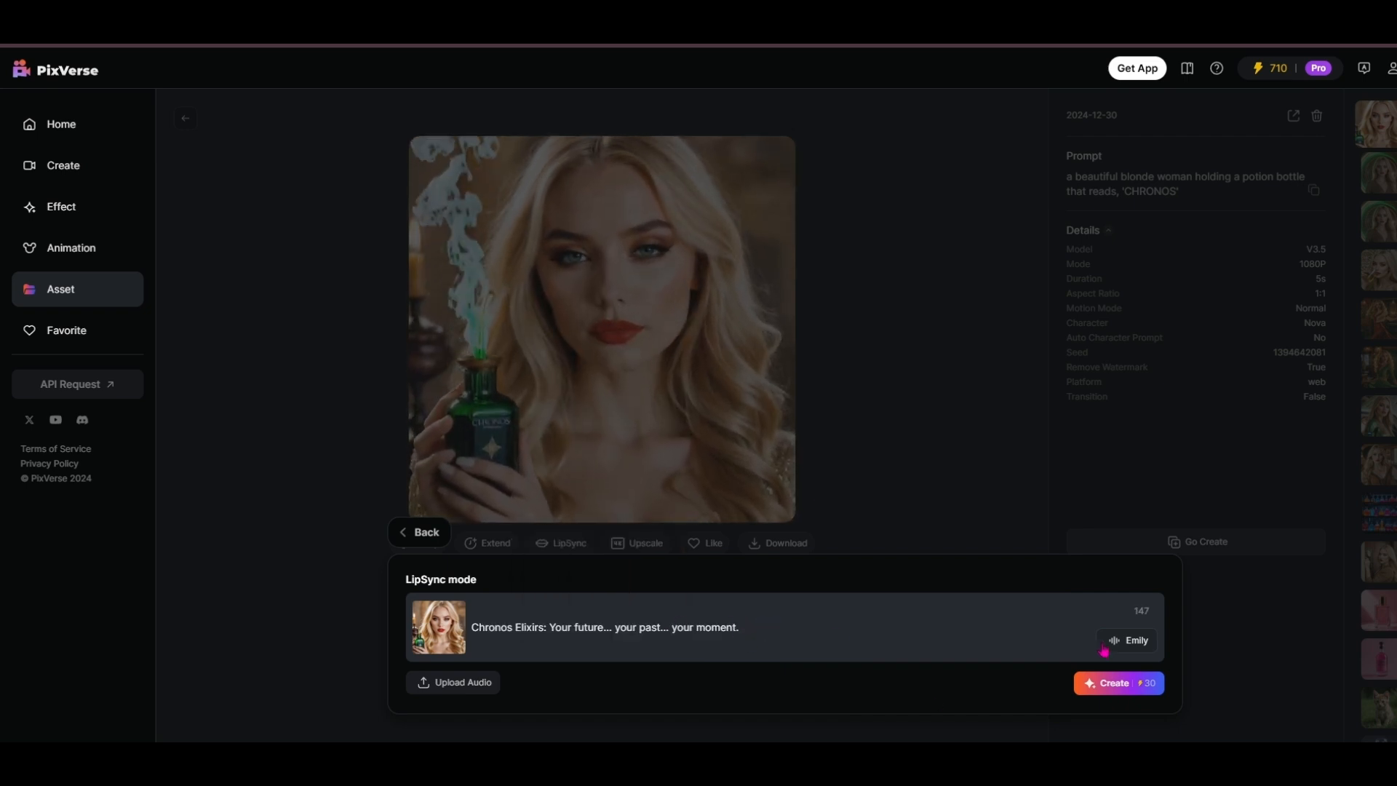
left_click(1136, 650)
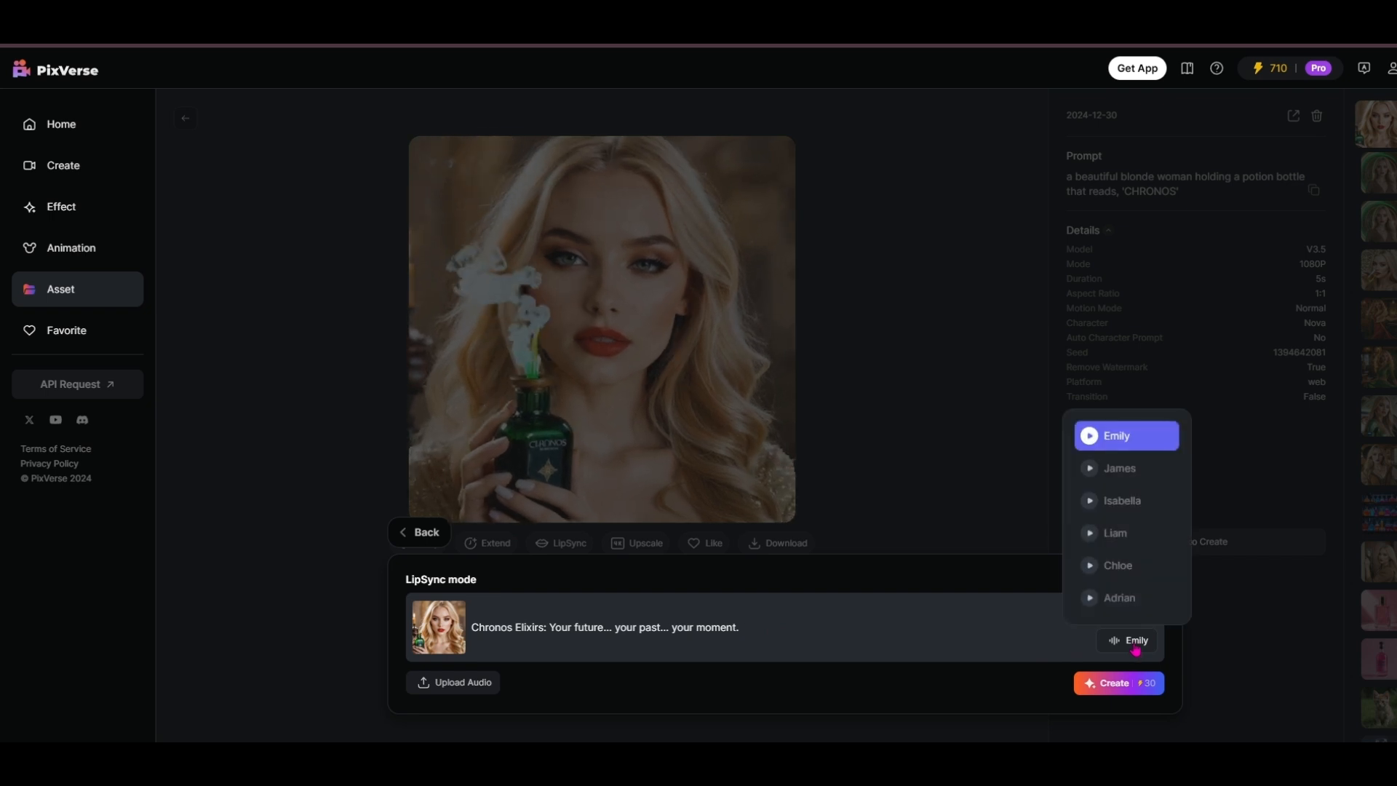
left_click(1117, 565)
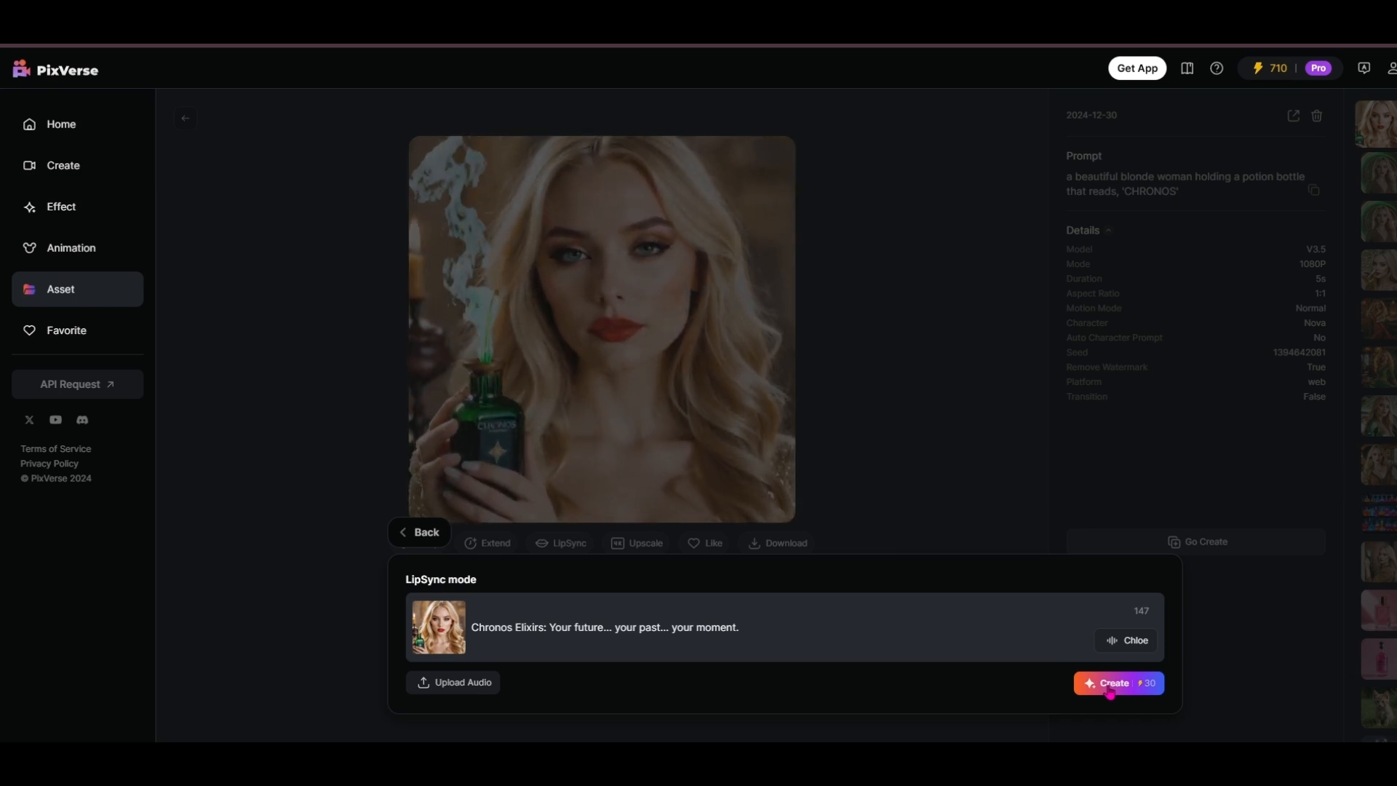
left_click(1110, 688)
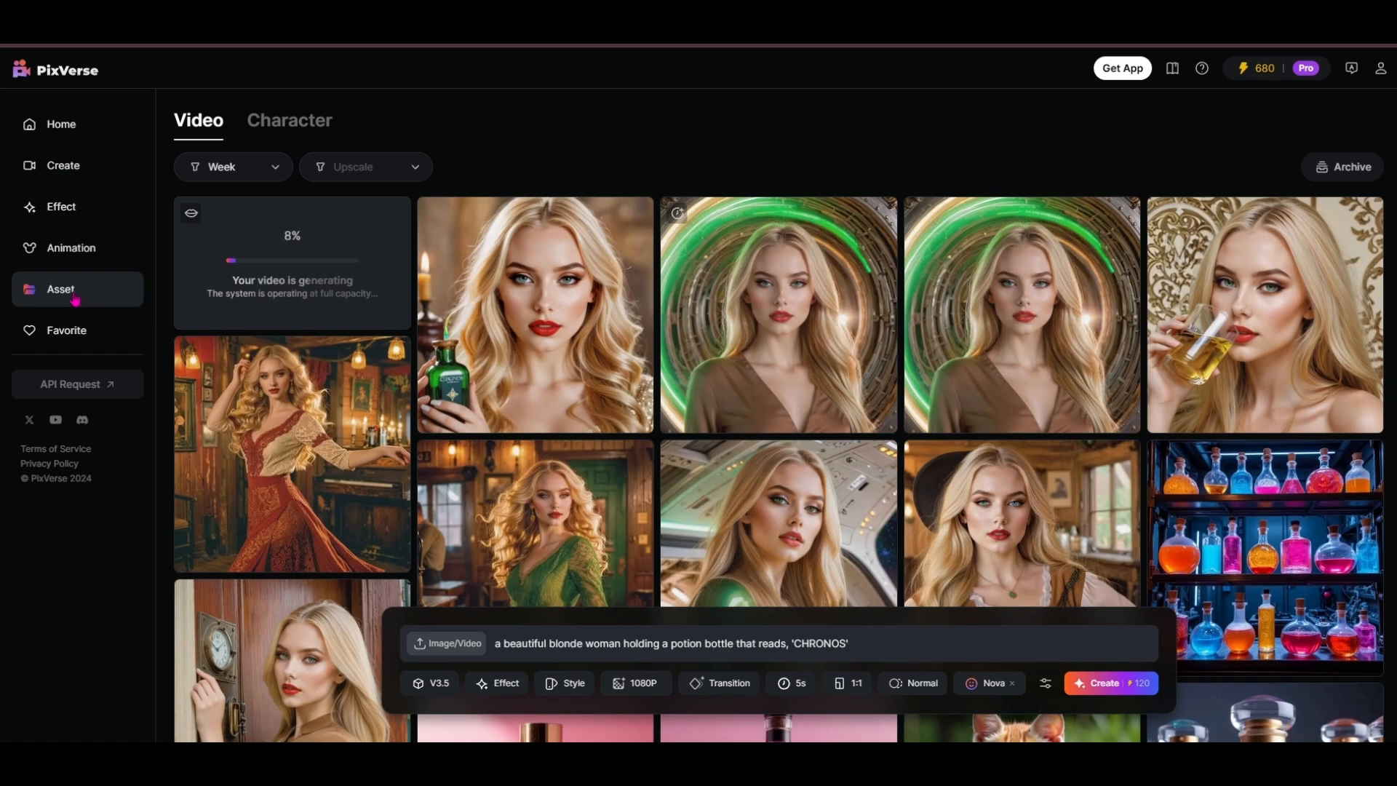
- Browse older videos in the asset library and examine the cybernetic AI being clips set against fireworks
scroll(837, 402, "down", 2)
scroll(837, 402, "down", 15)
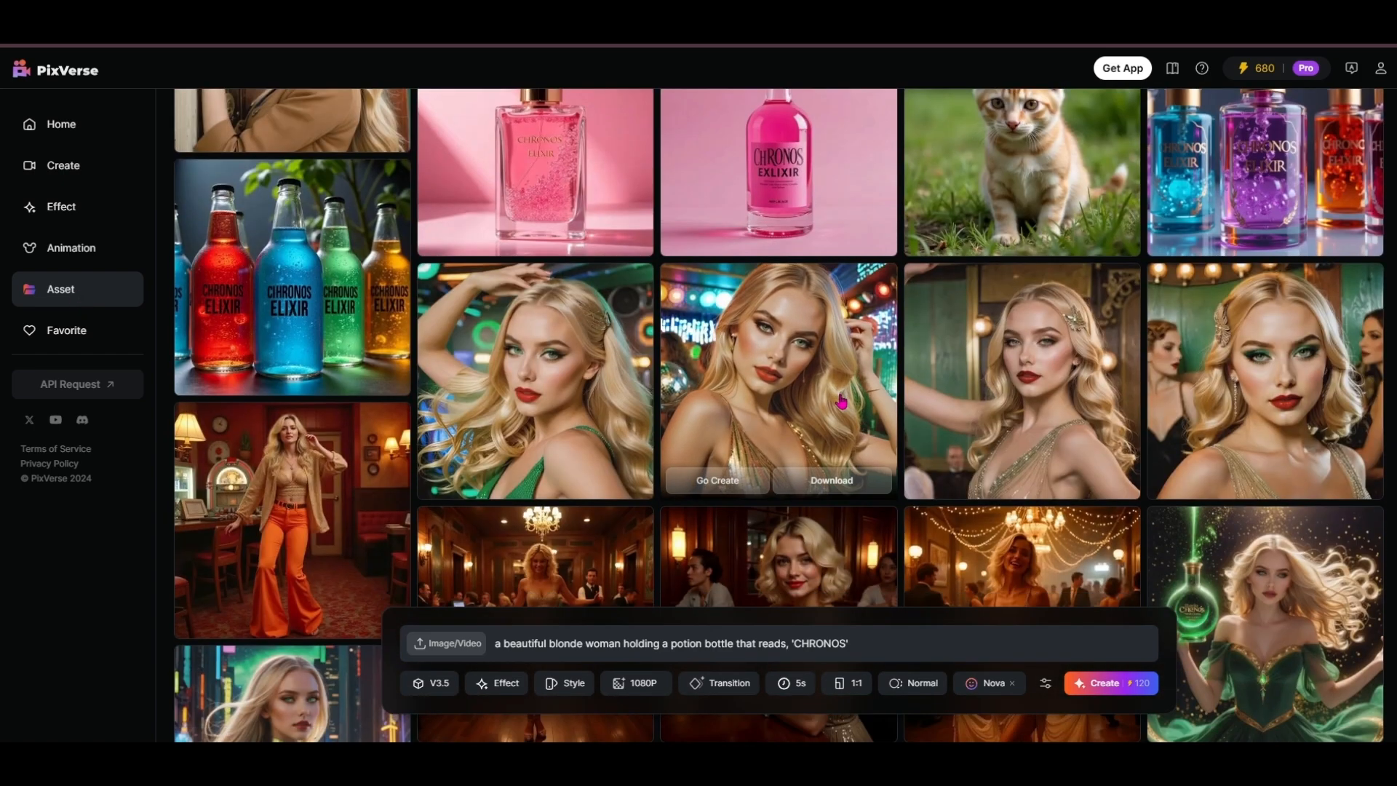
scroll(842, 400, "down", 3)
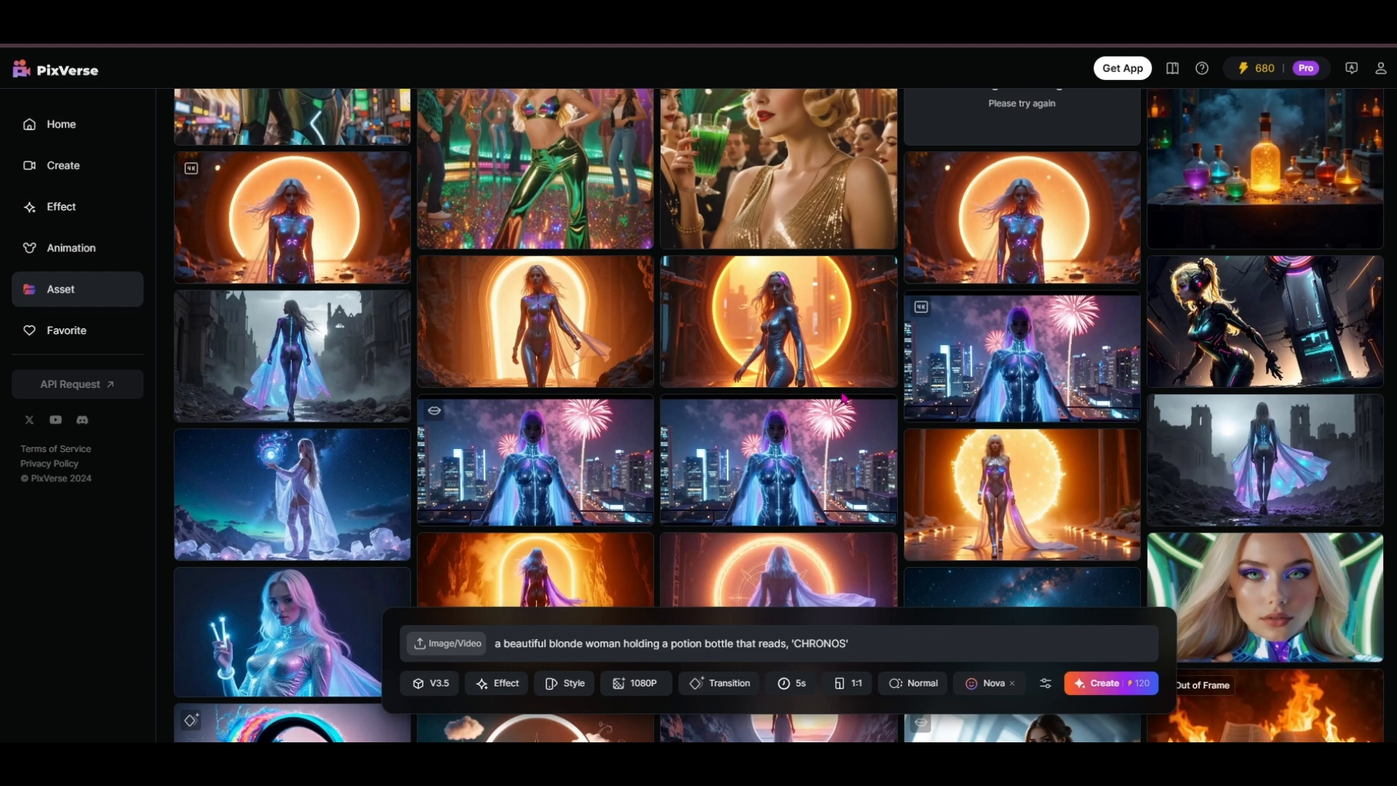
scroll(842, 400, "down", 4)
scroll(842, 399, "down", 5)
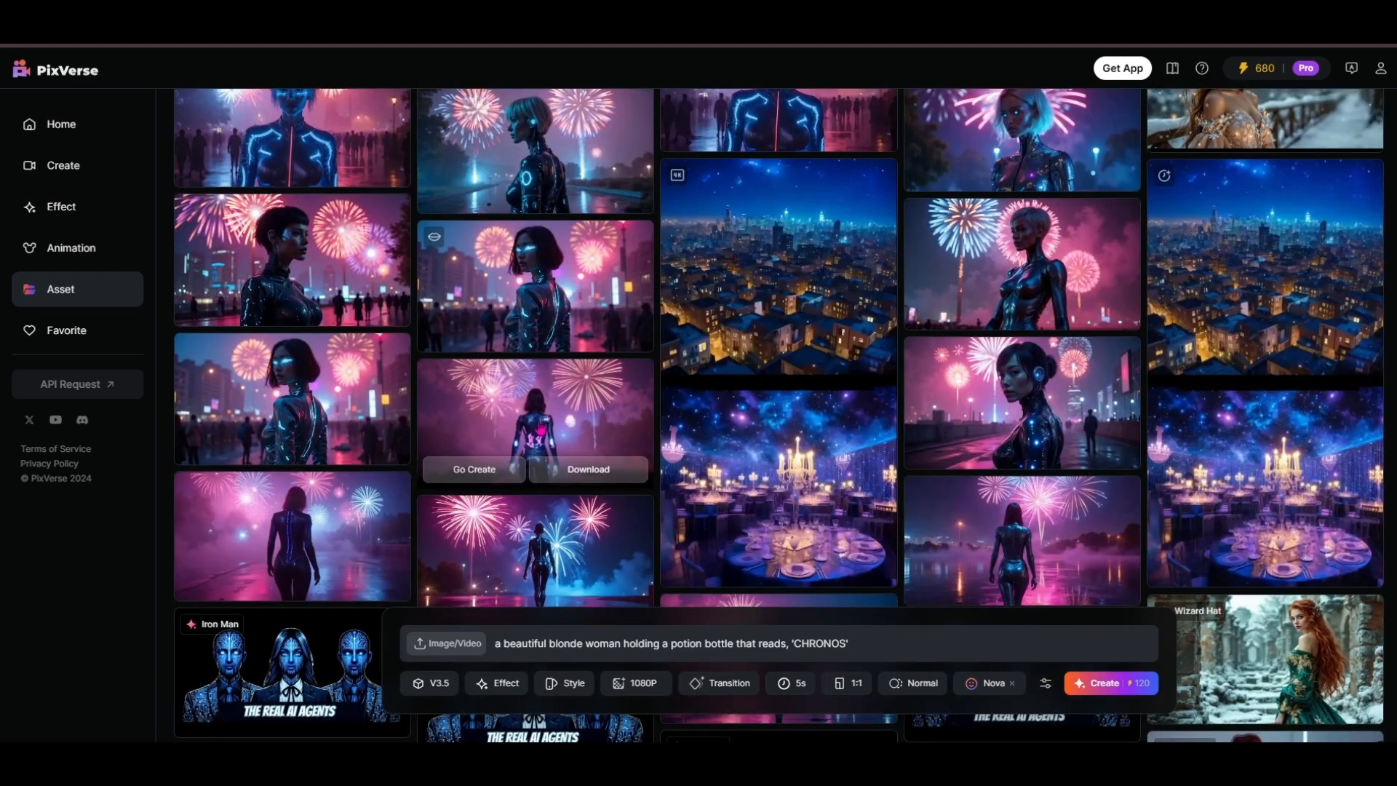
left_click(538, 407)
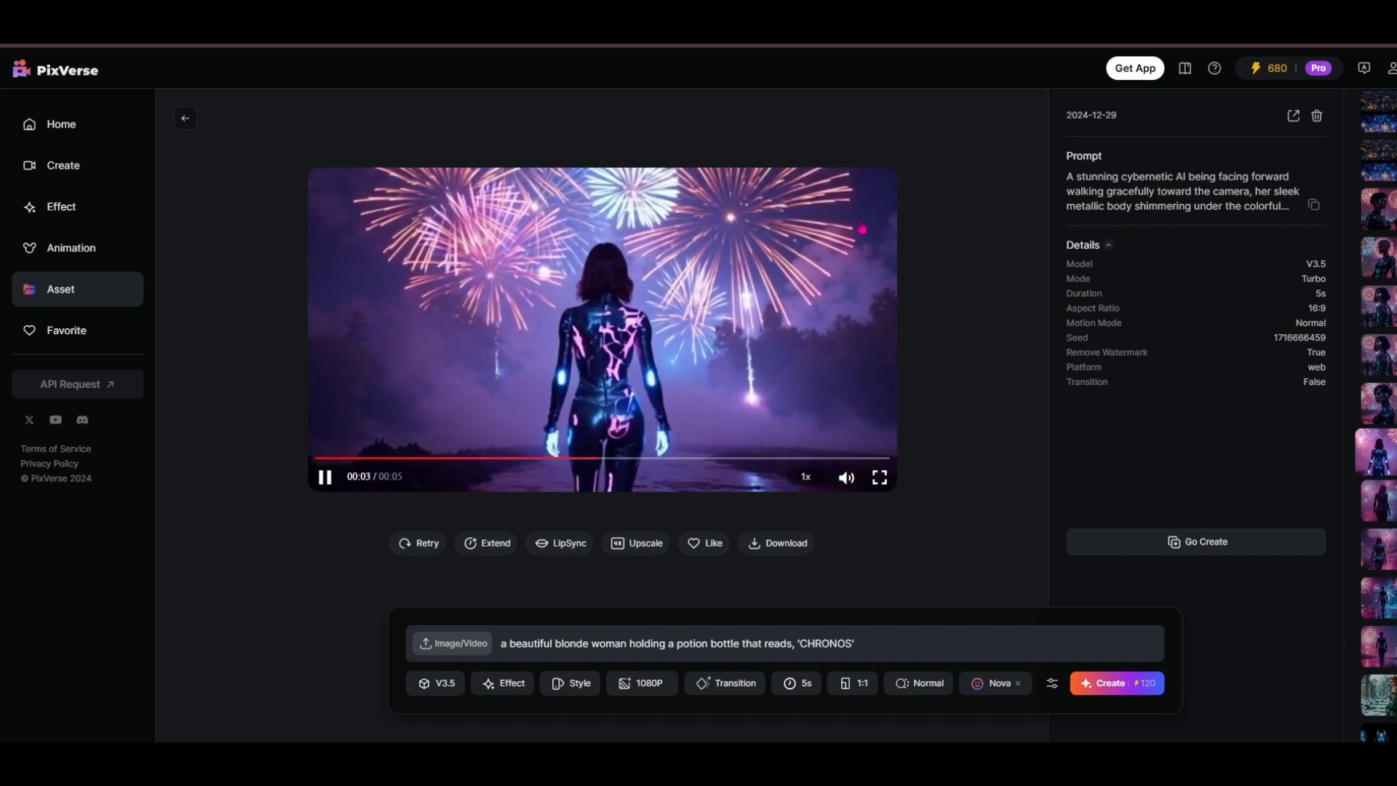
mouse_move(1125, 205)
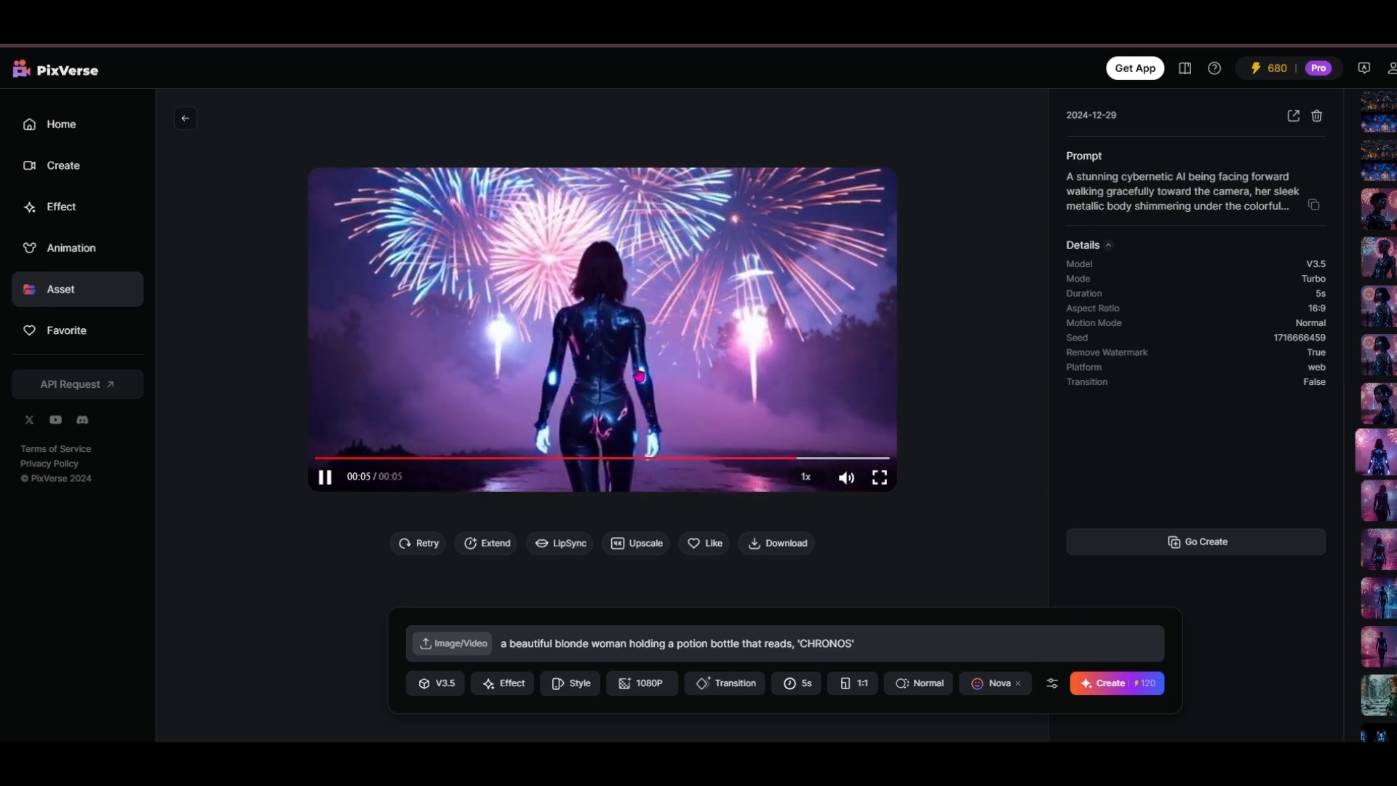
left_click(185, 118)
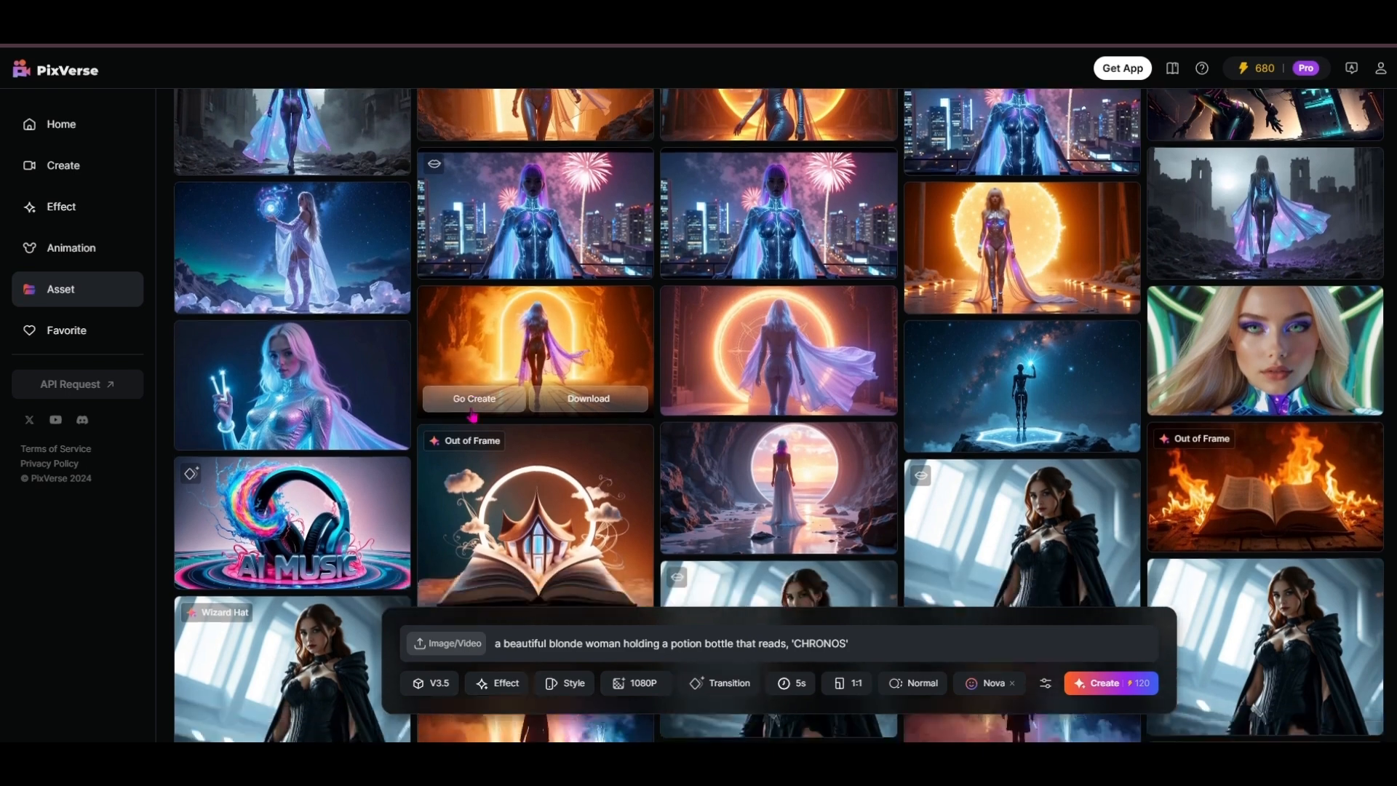
scroll(475, 411, "down", 3)
scroll(474, 421, "down", 3)
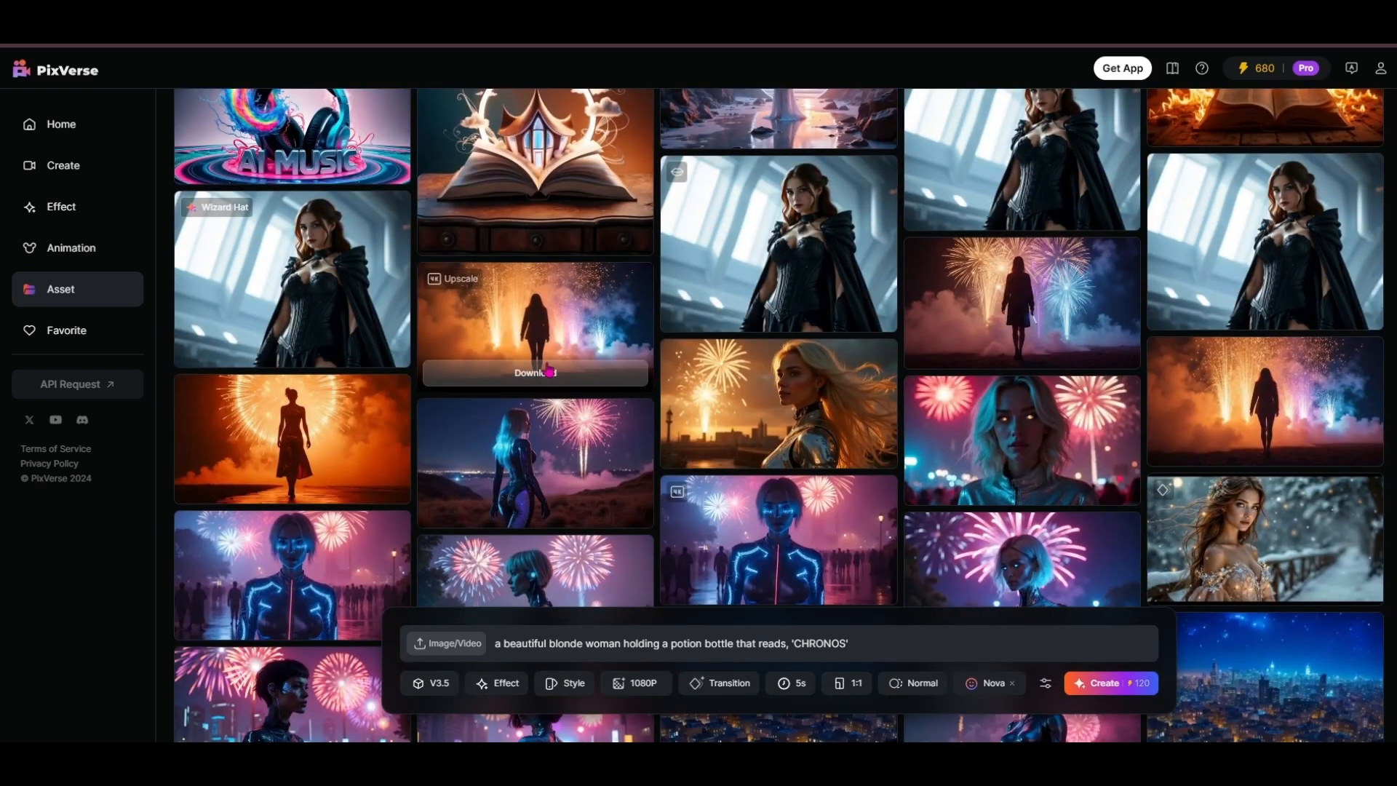
scroll(566, 431, "down", 1)
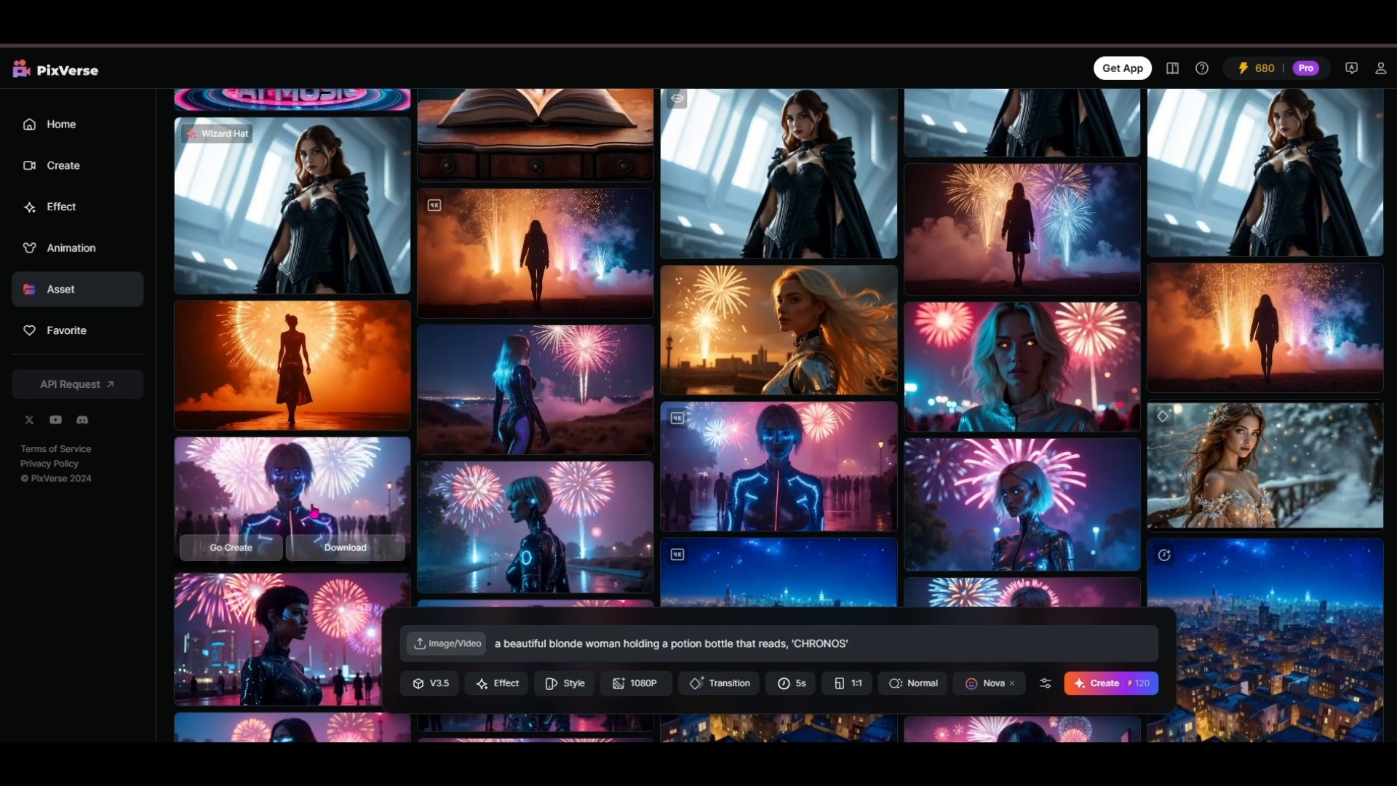
left_click(292, 481)
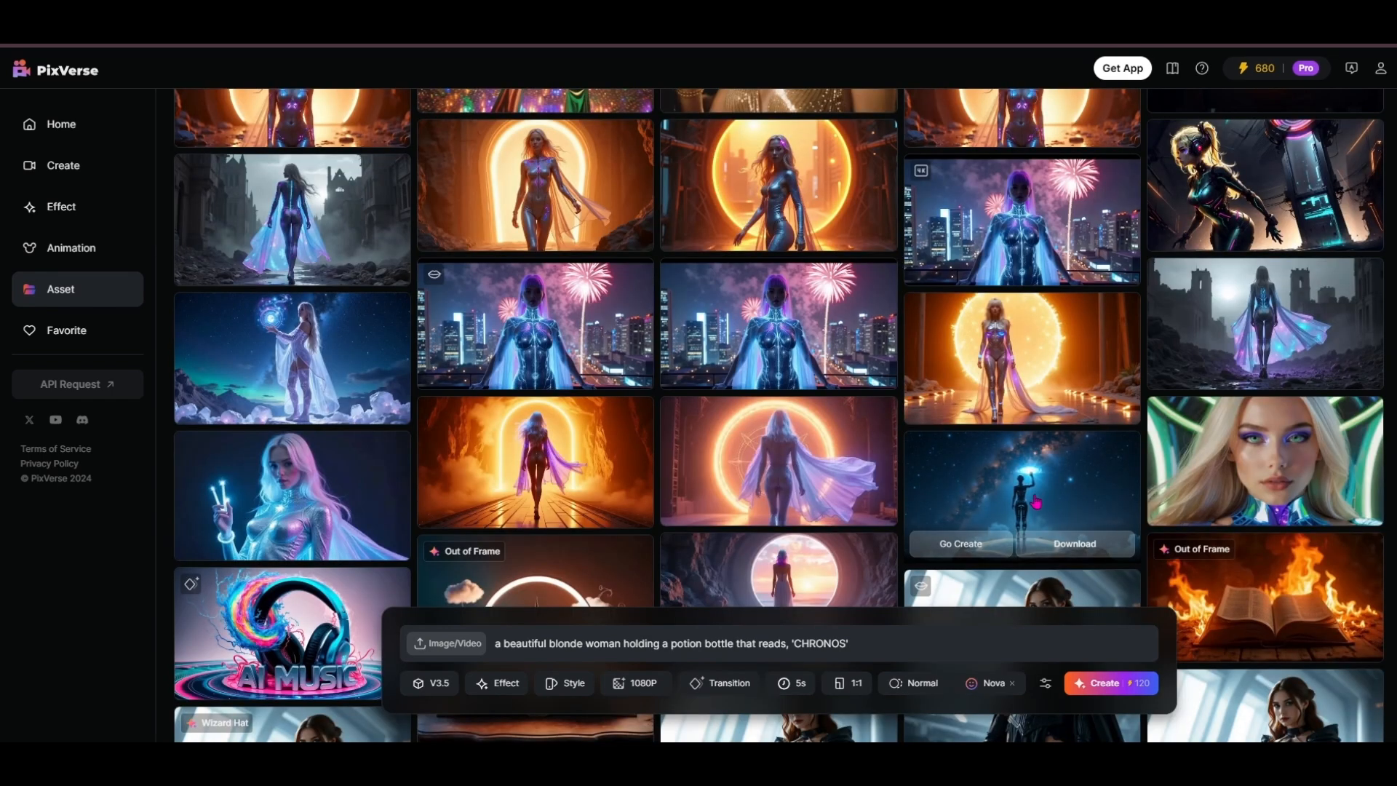
- View the AI Music headphones transition video and examine its prompt, source images, mode and duration
scroll(841, 509, "down", 3)
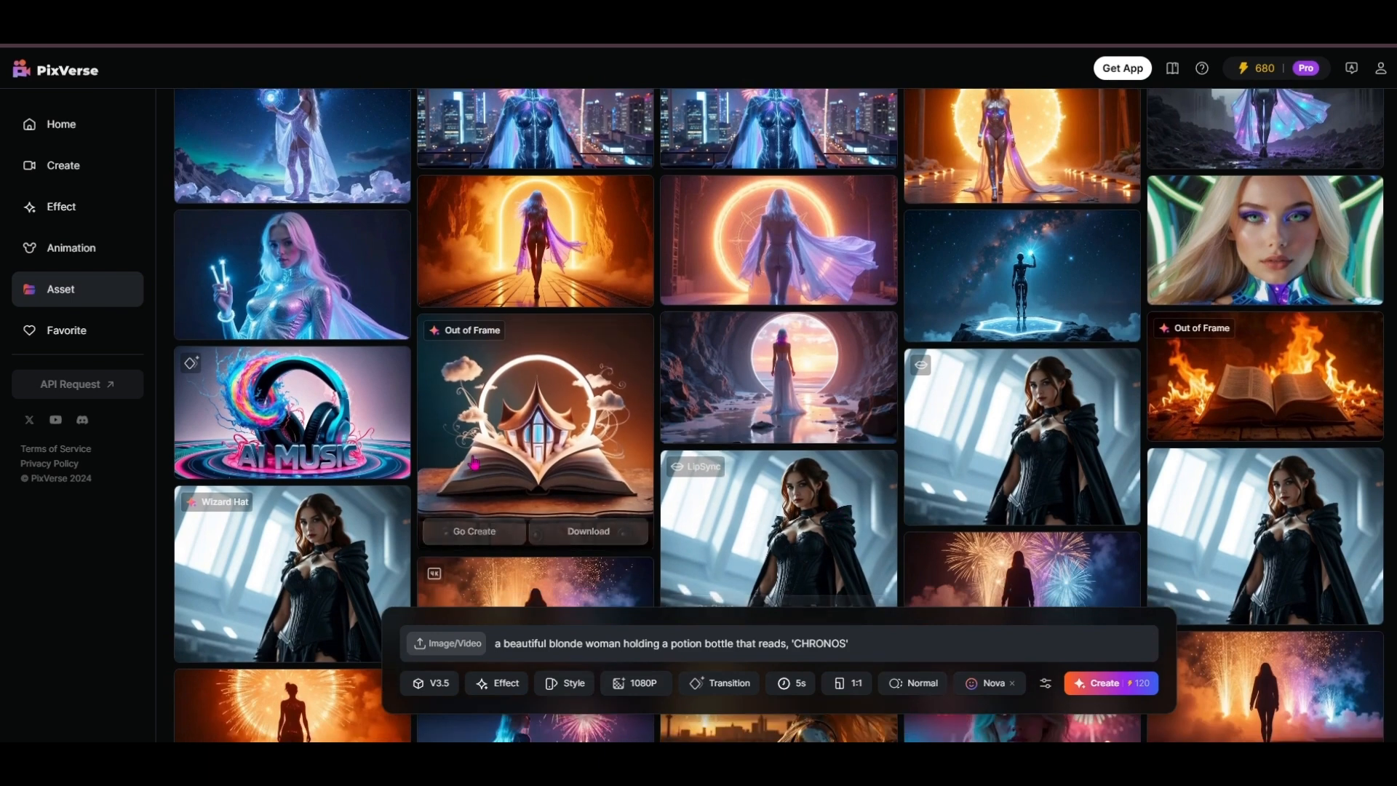
mouse_move(303, 430)
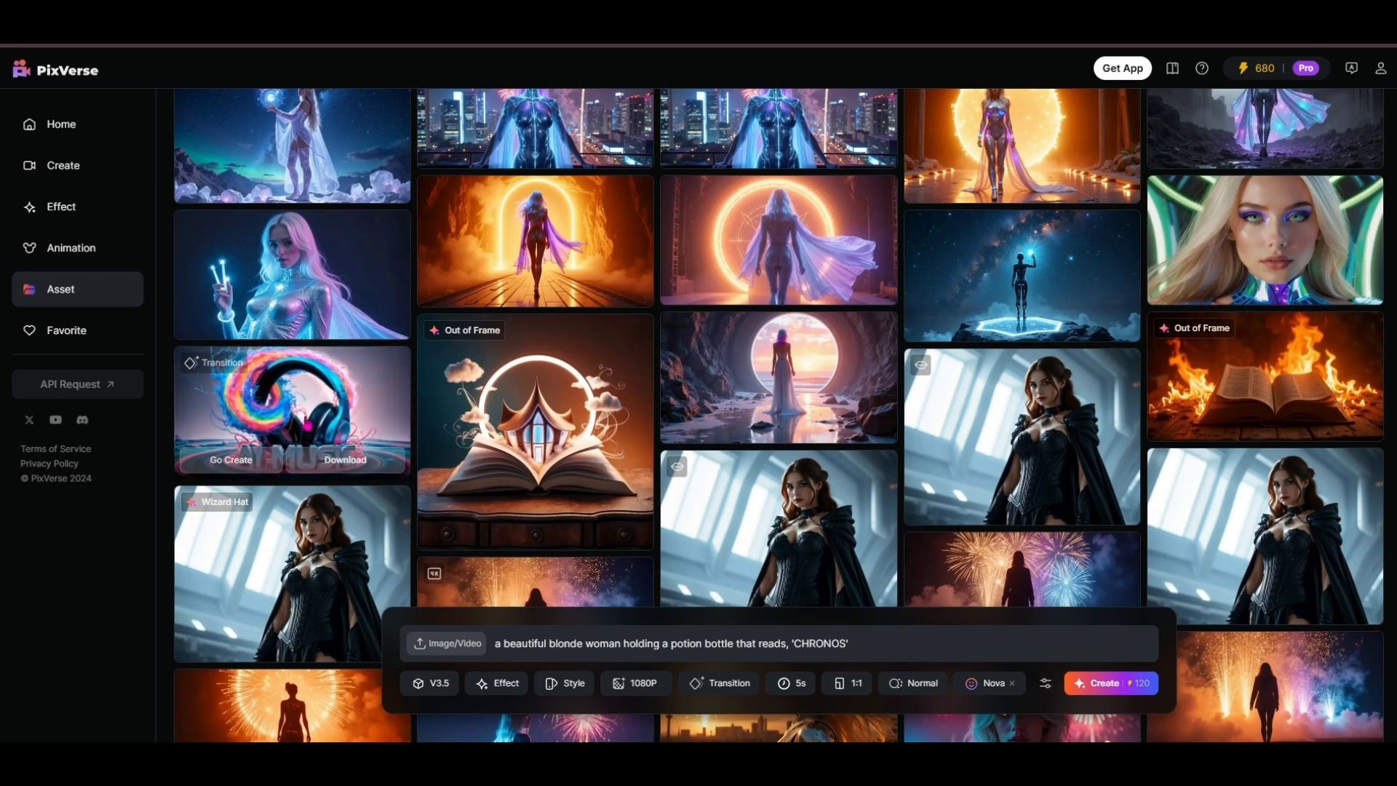
left_click(297, 451)
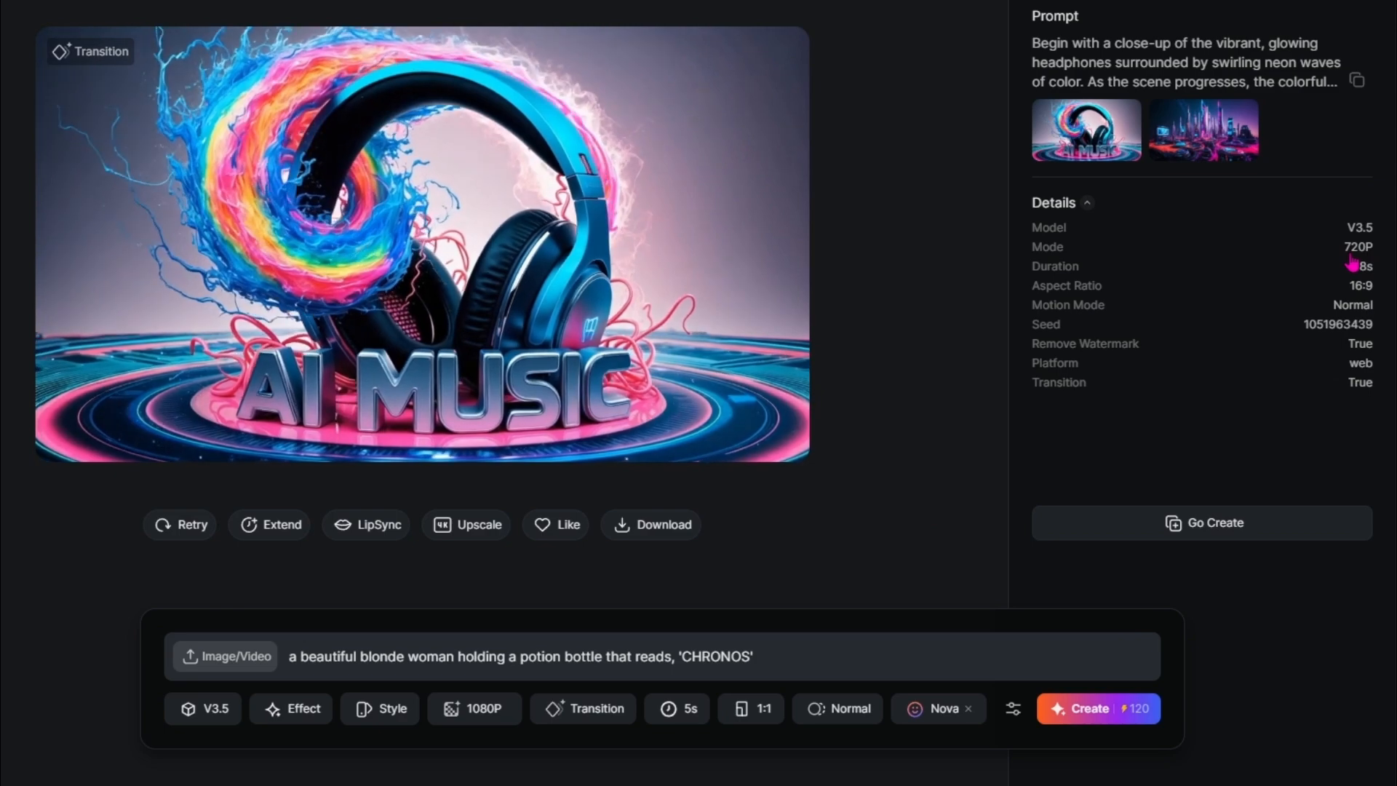
left_click_drag(1352, 255, 1374, 273)
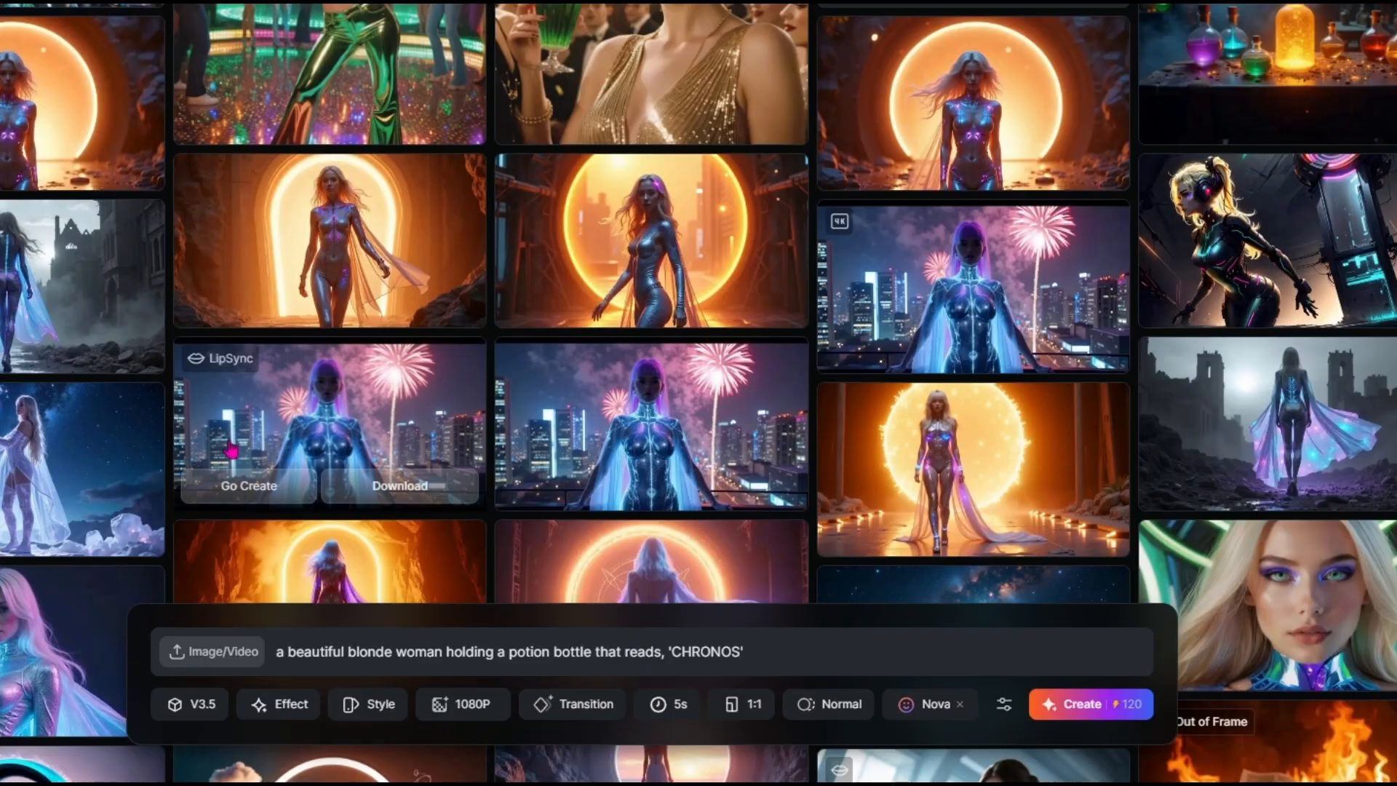
- View the silver-skinned AI being video with the glowing orb and the snowy bridge transition video of the blonde woman
left_click(6, 475)
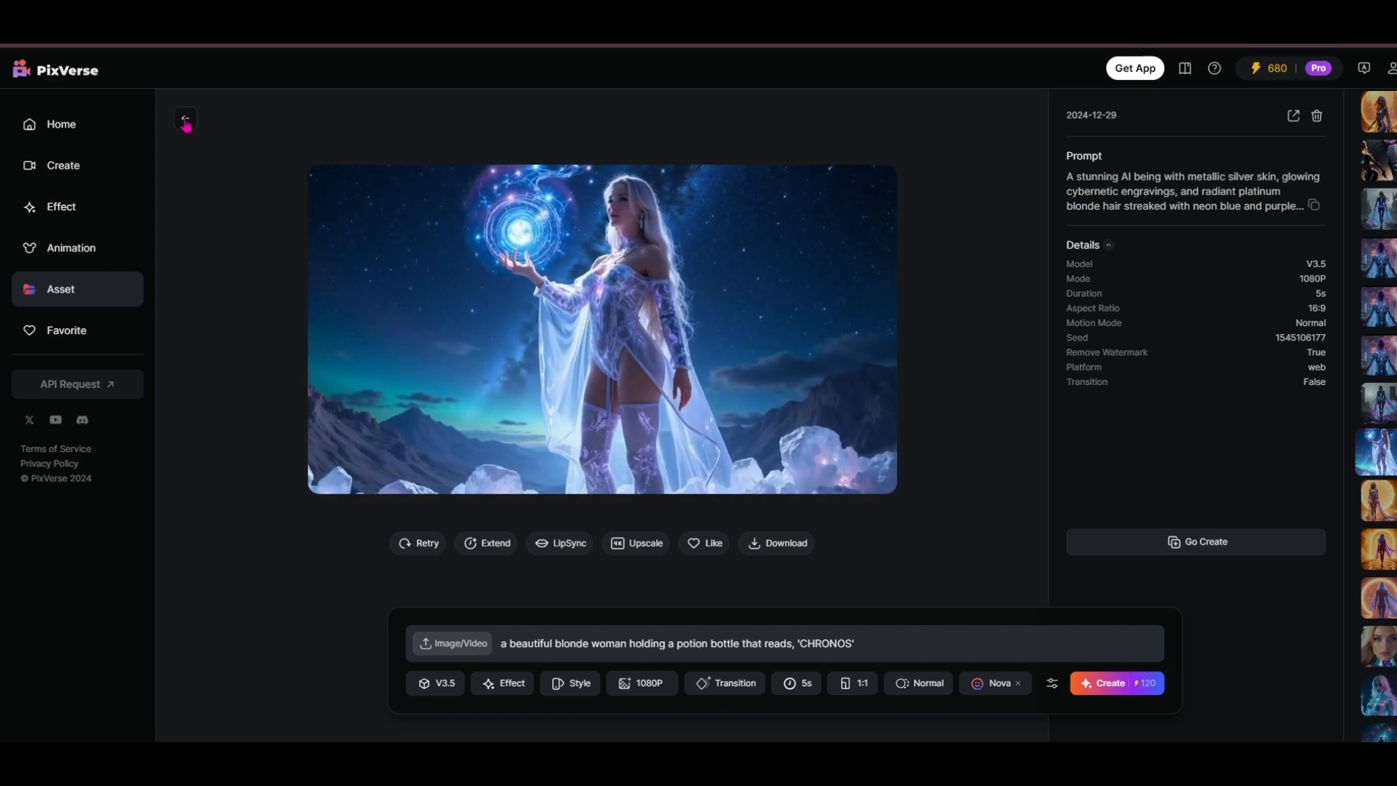
left_click(186, 121)
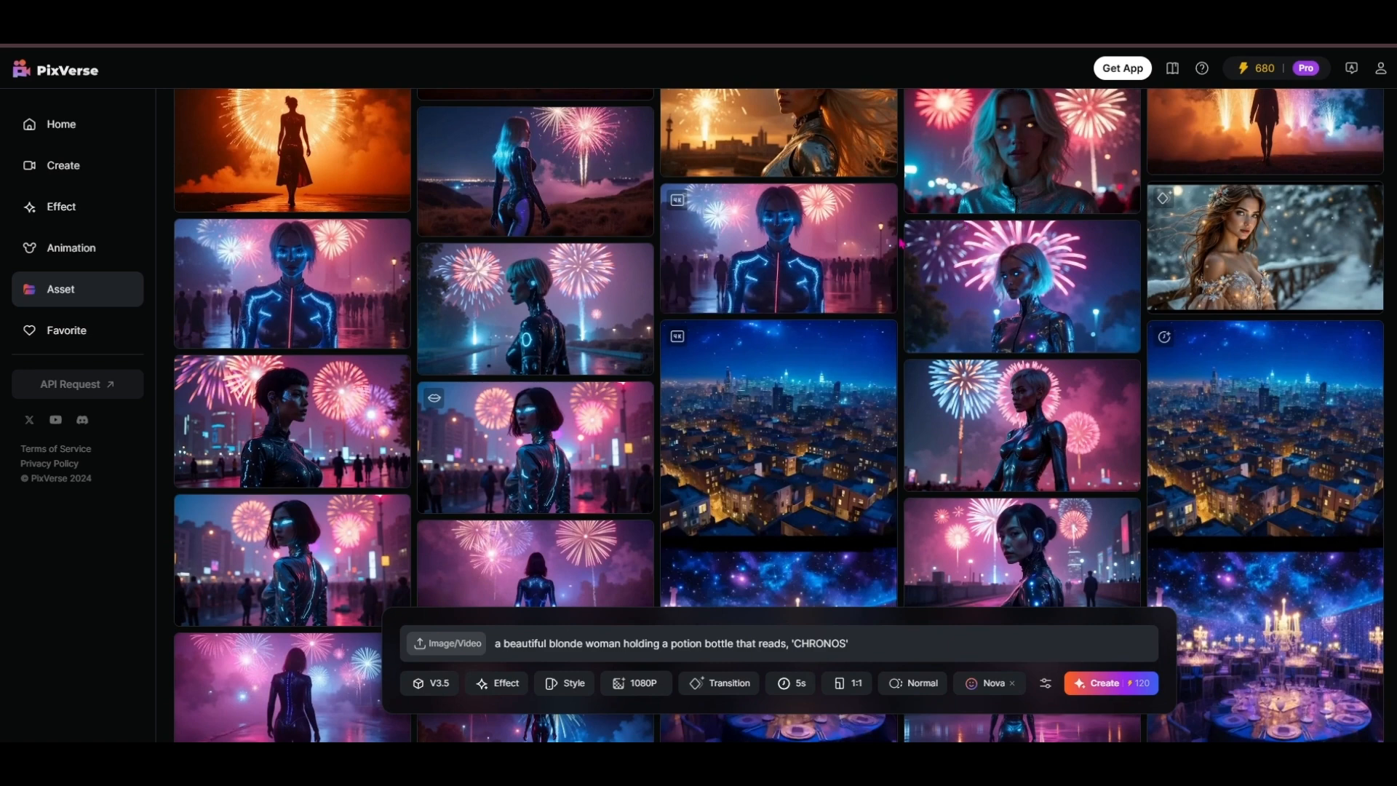
mouse_move(1281, 251)
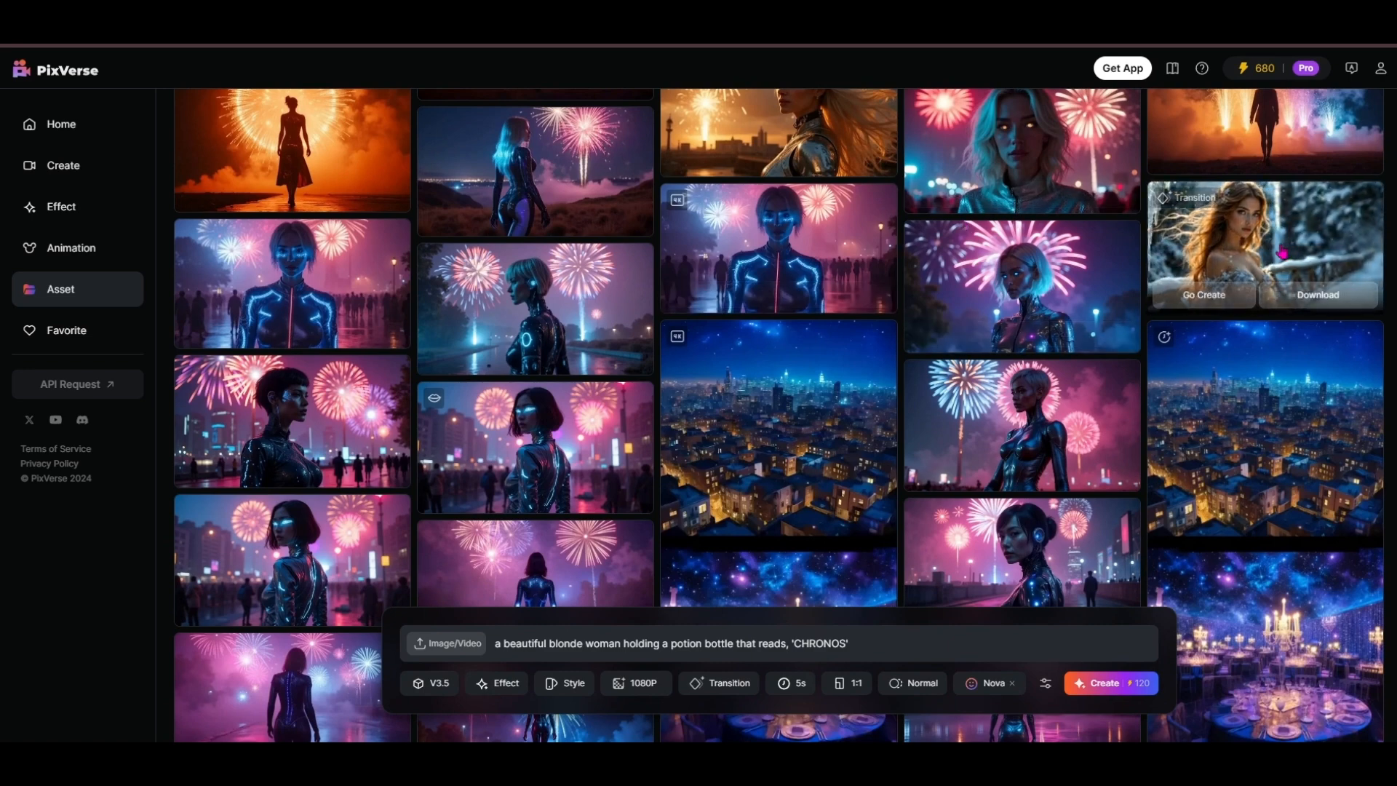
left_click(1282, 252)
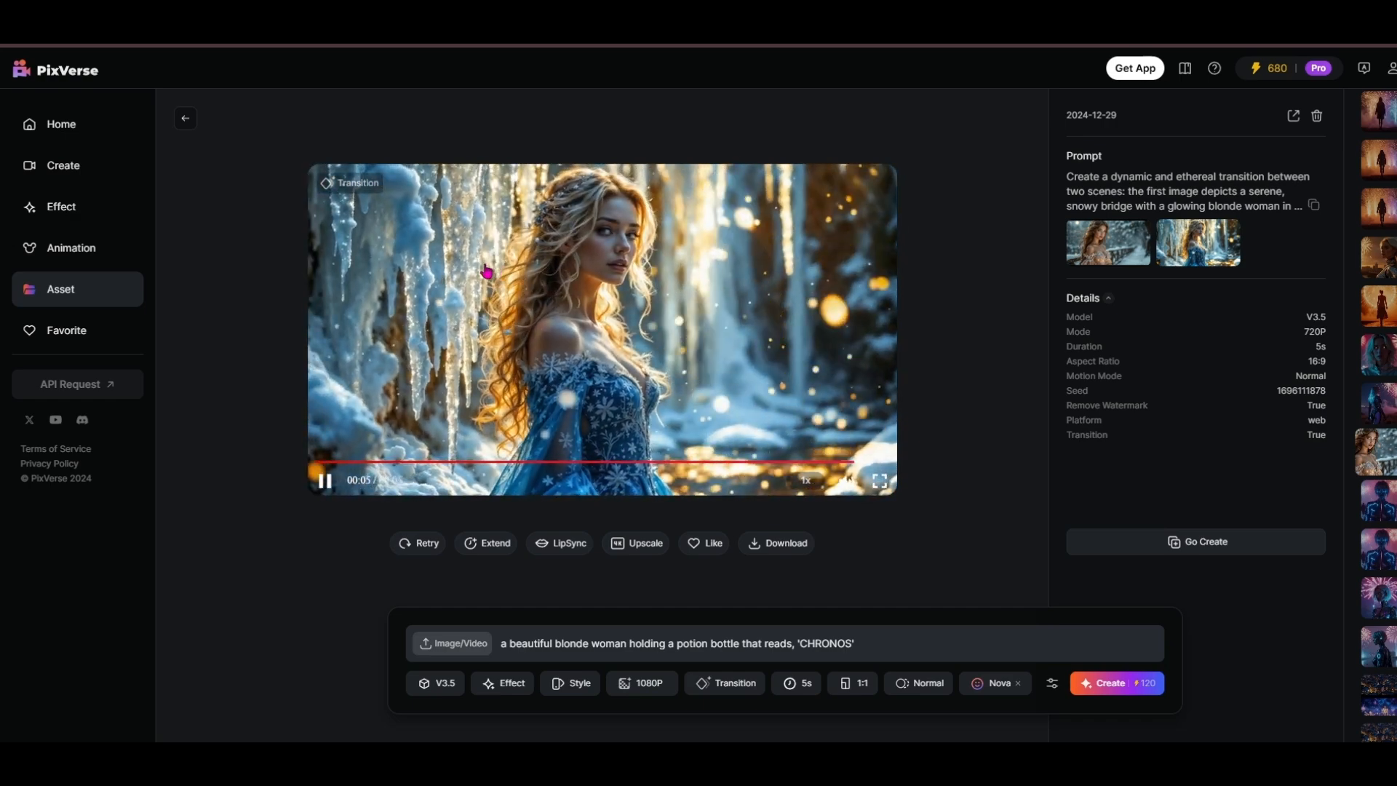
- Examine the effect videos made from "The Real AI Agents" image, viewing the Wizard Hat version, and return to the asset library
scroll(700, 379, "down", 5)
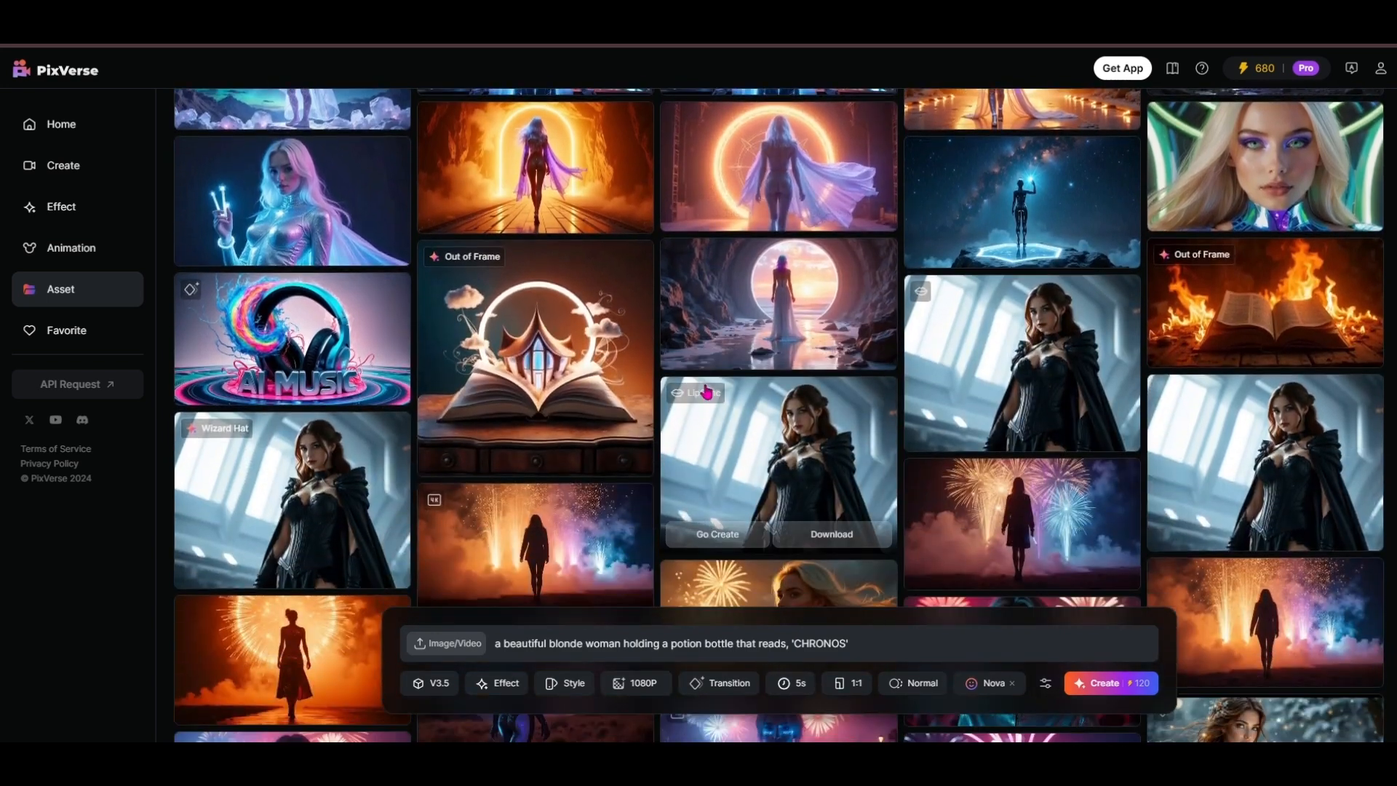
scroll(700, 379, "down", 6)
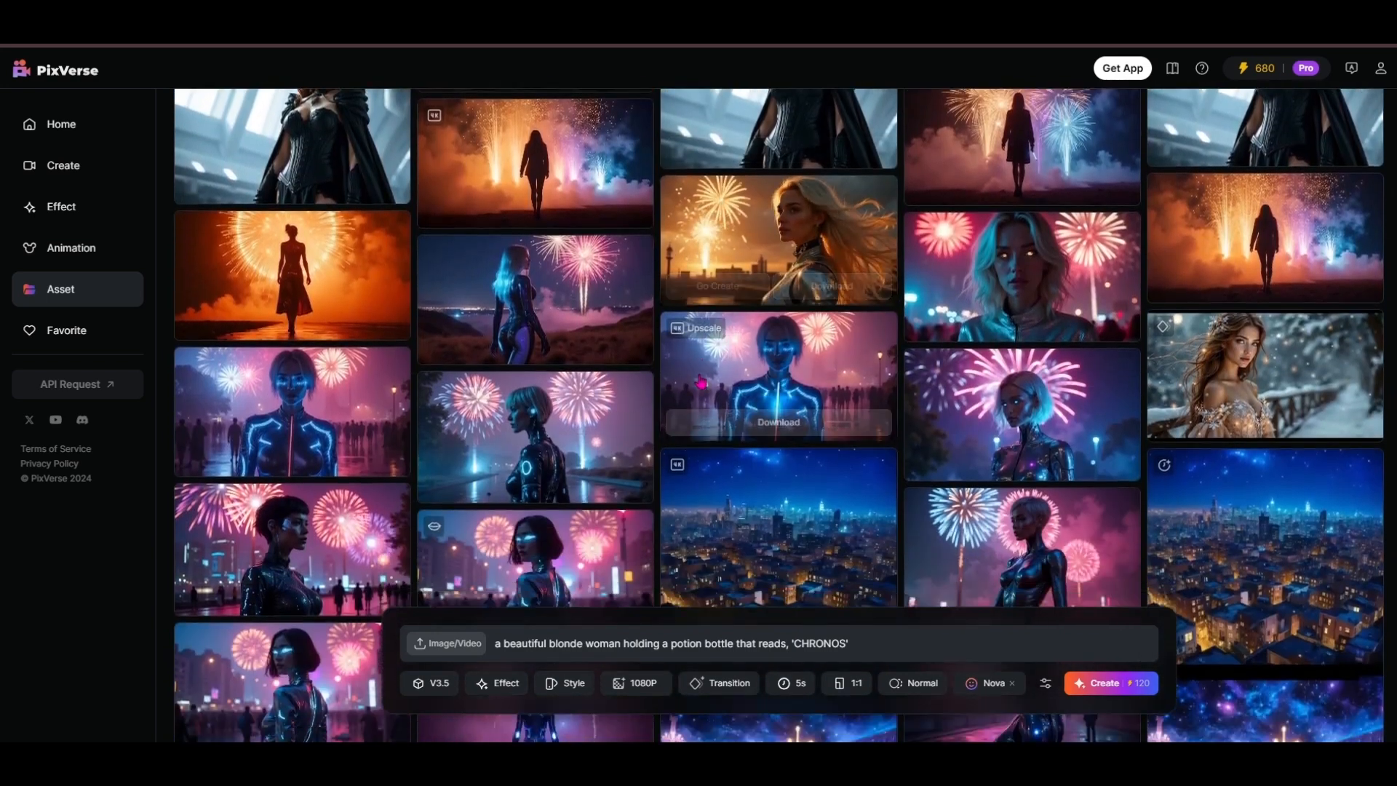
scroll(703, 382, "down", 5)
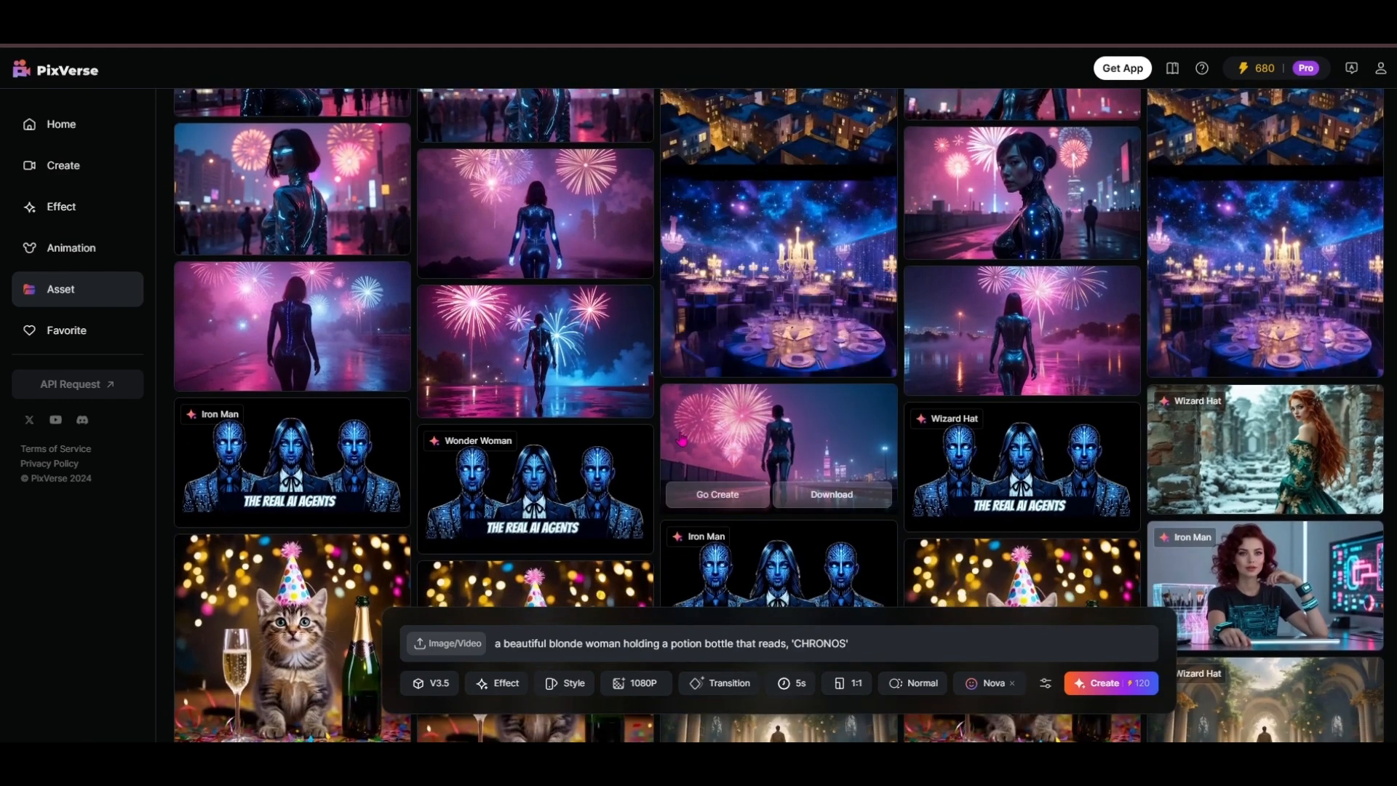
scroll(801, 422, "down", 2)
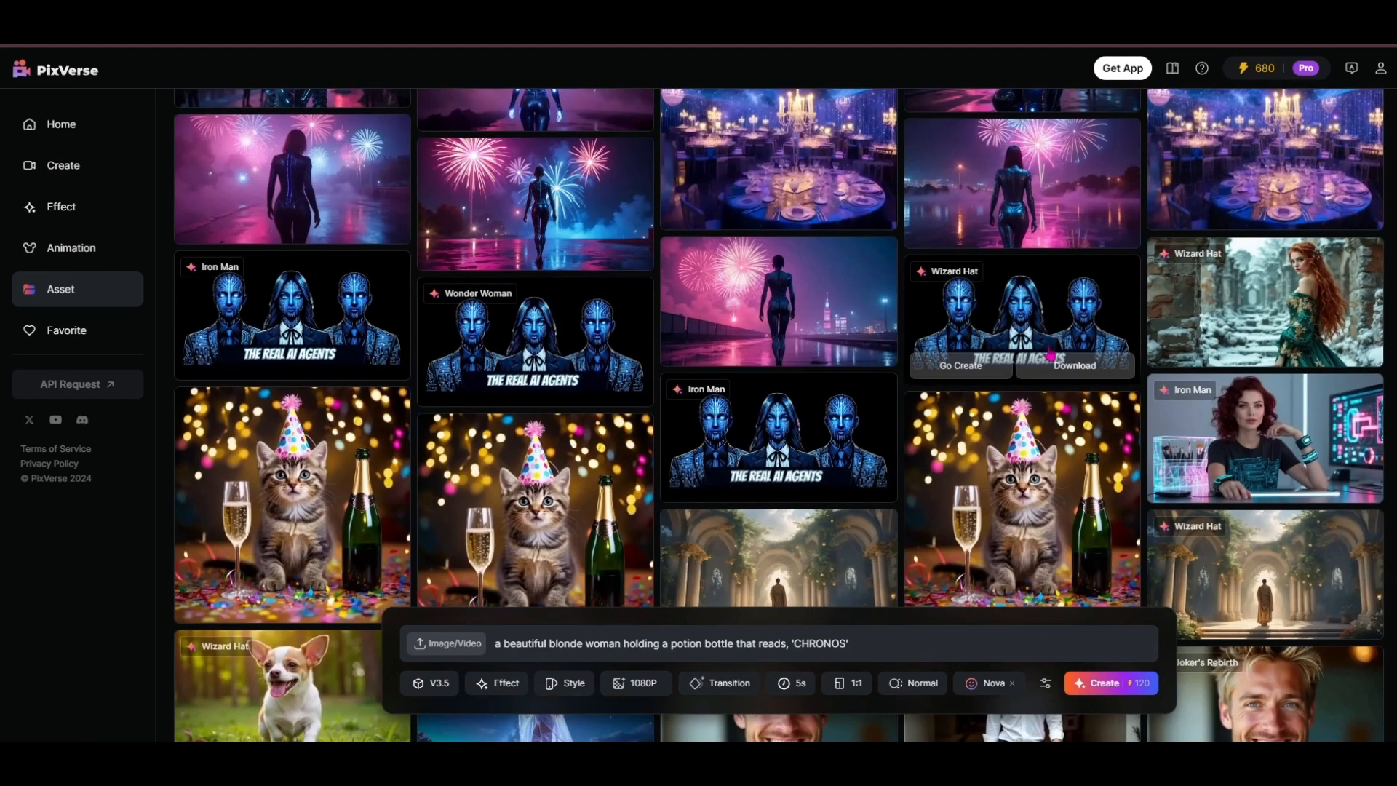
mouse_move(798, 478)
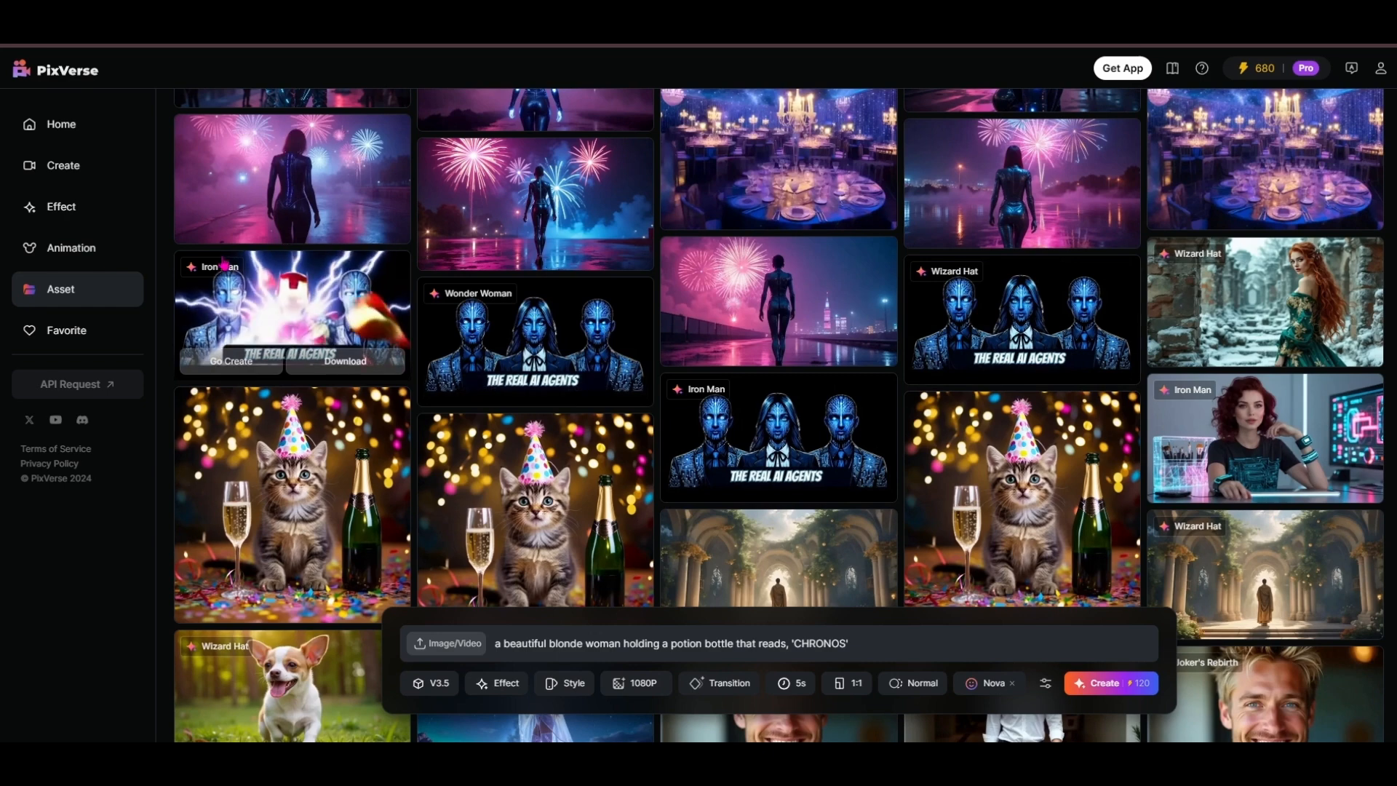
mouse_move(499, 306)
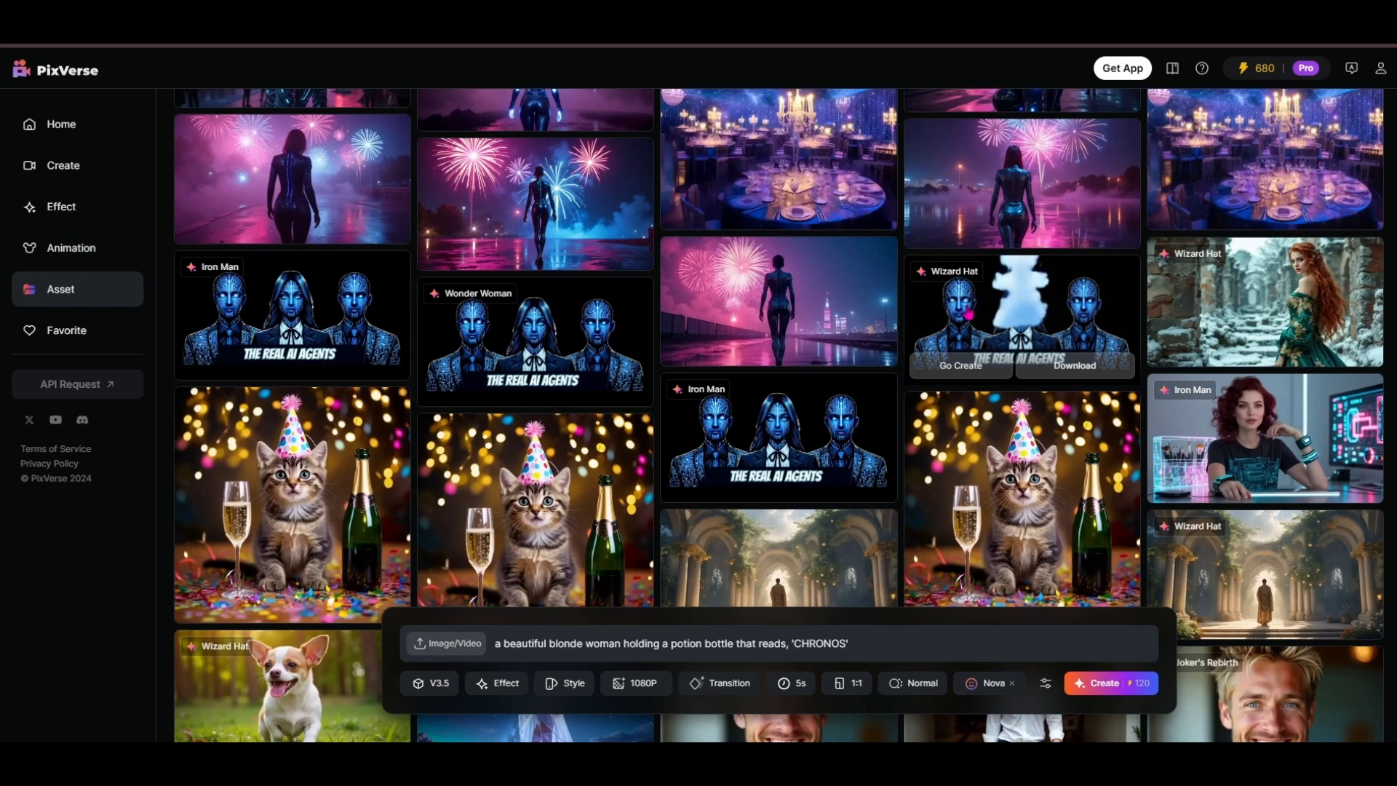
mouse_move(749, 444)
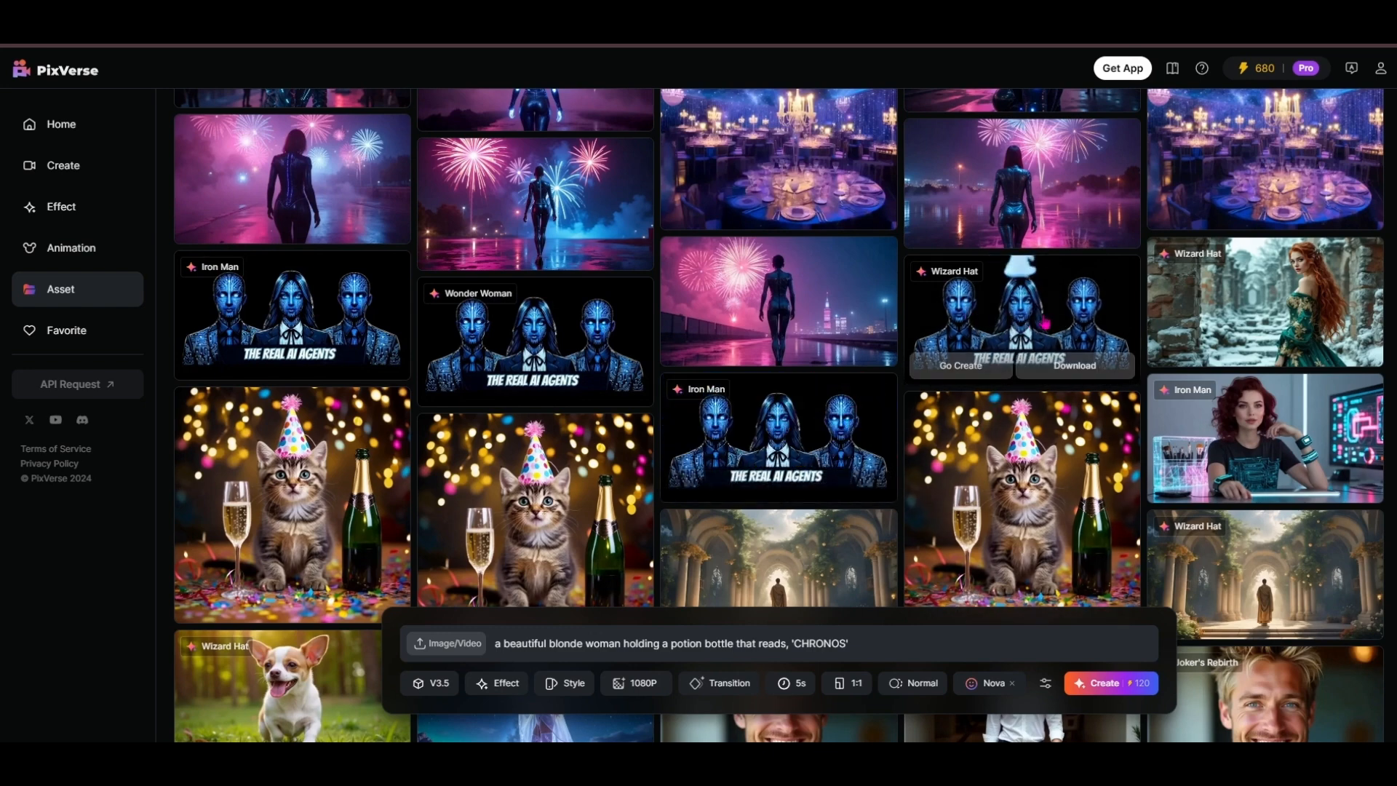
left_click(1020, 320)
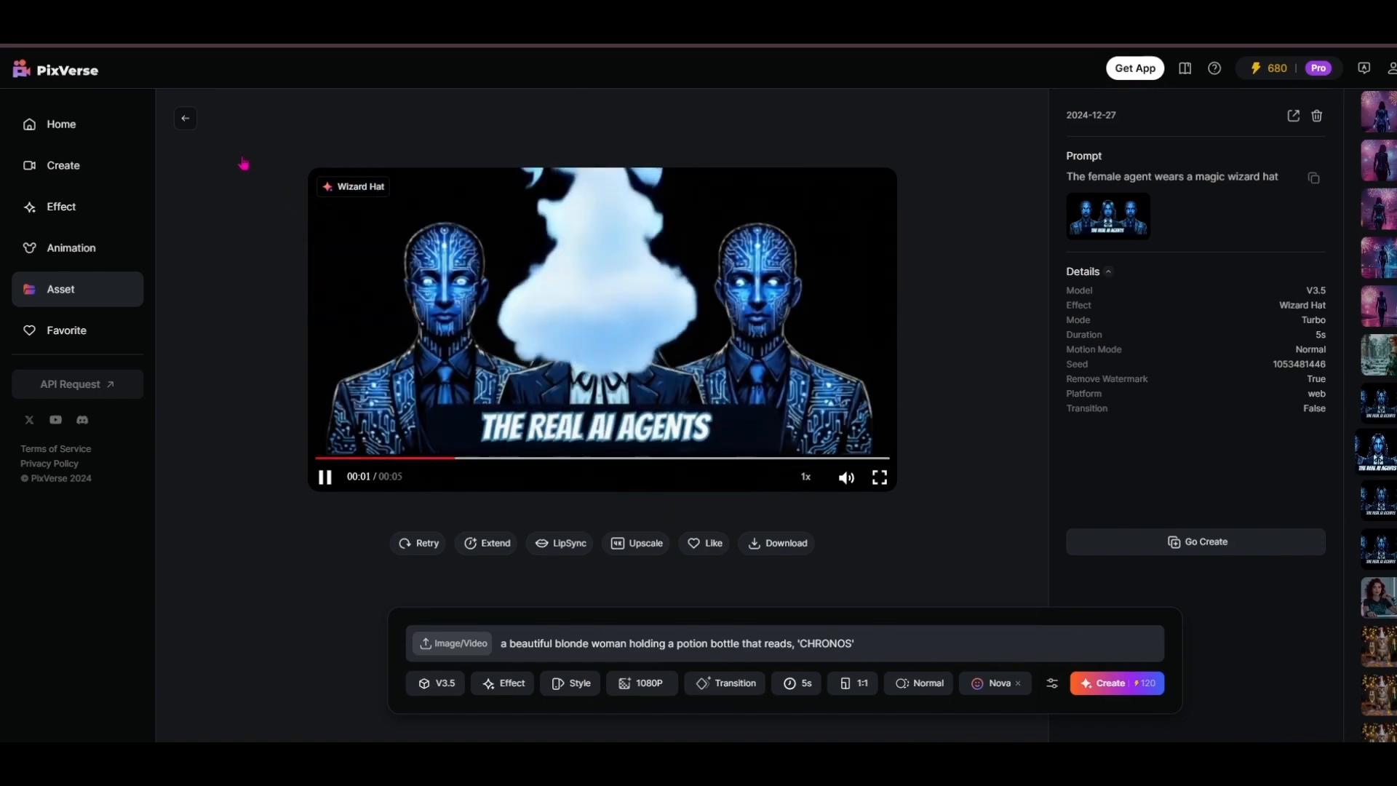
left_click(182, 121)
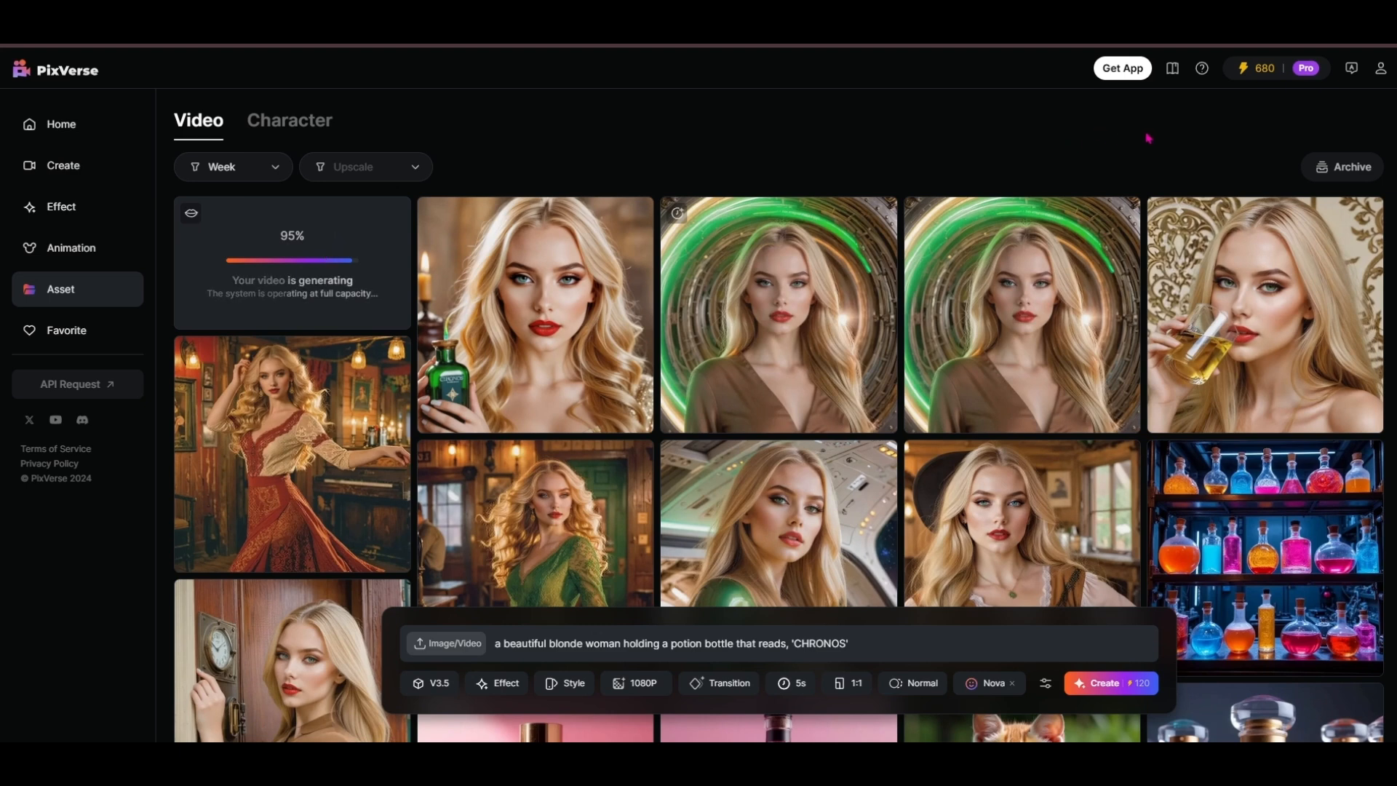
- Look at the PixVerse mobile app download page and return to the asset library
left_click(1122, 73)
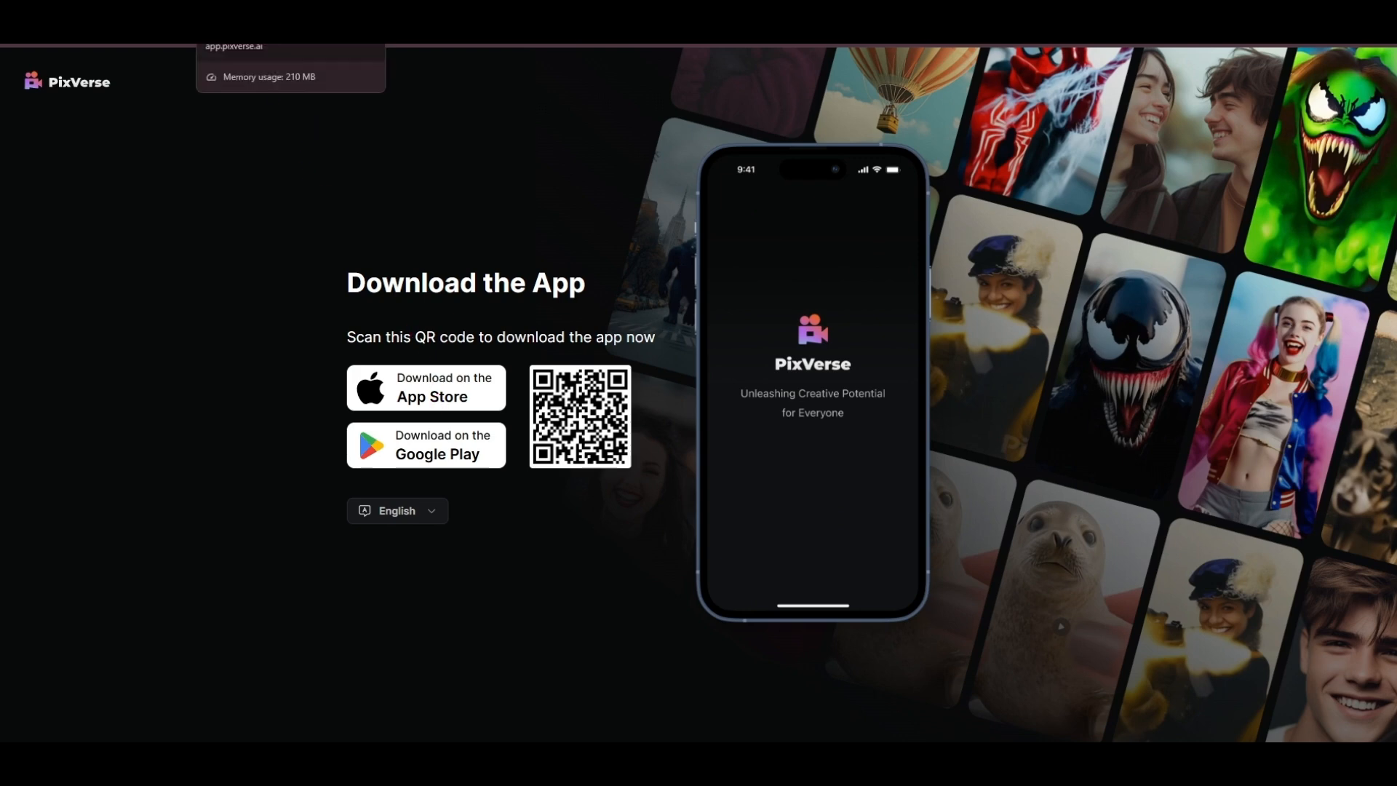
left_click(252, 29)
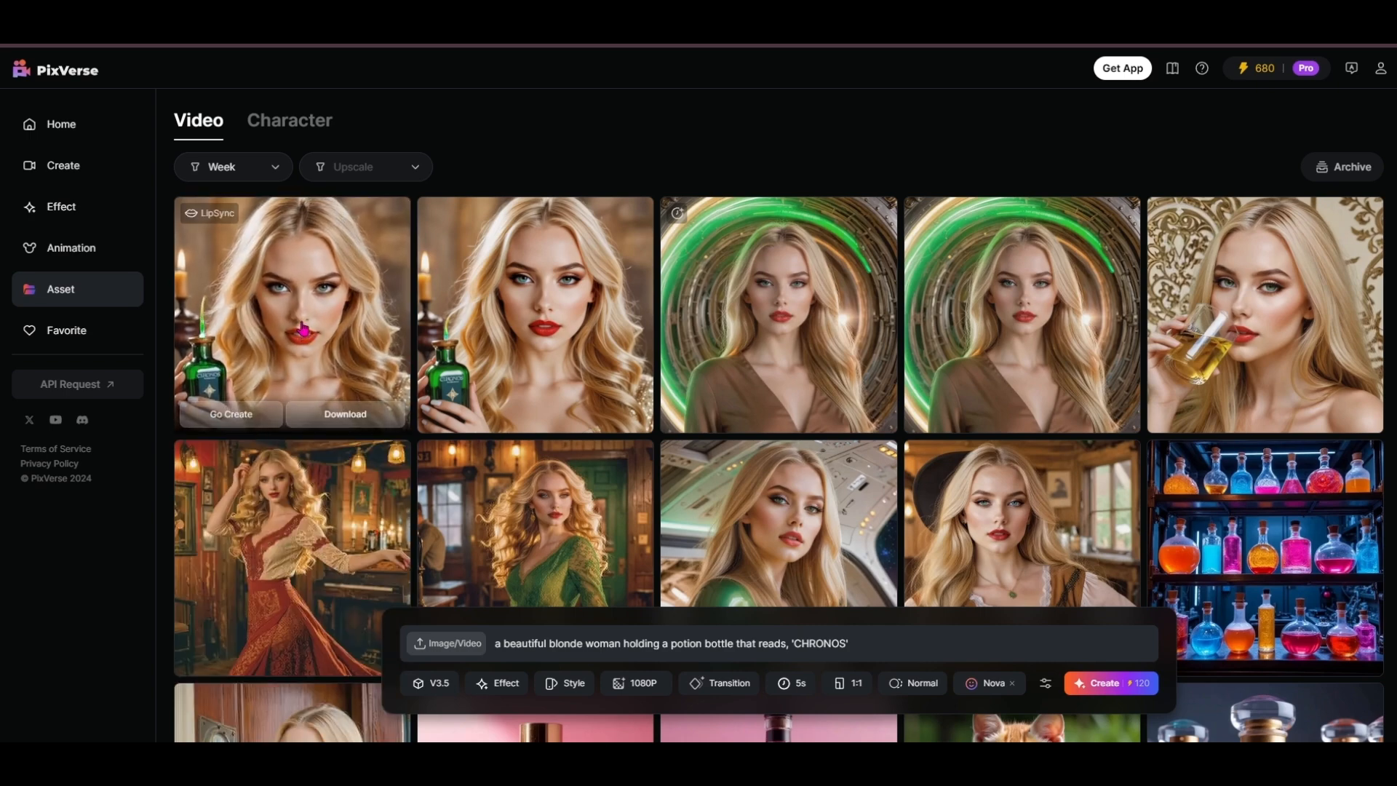
- View the lip-synced CHRONOS bottle video, switch to Canva and fill the blank final page with that clip
left_click(309, 332)
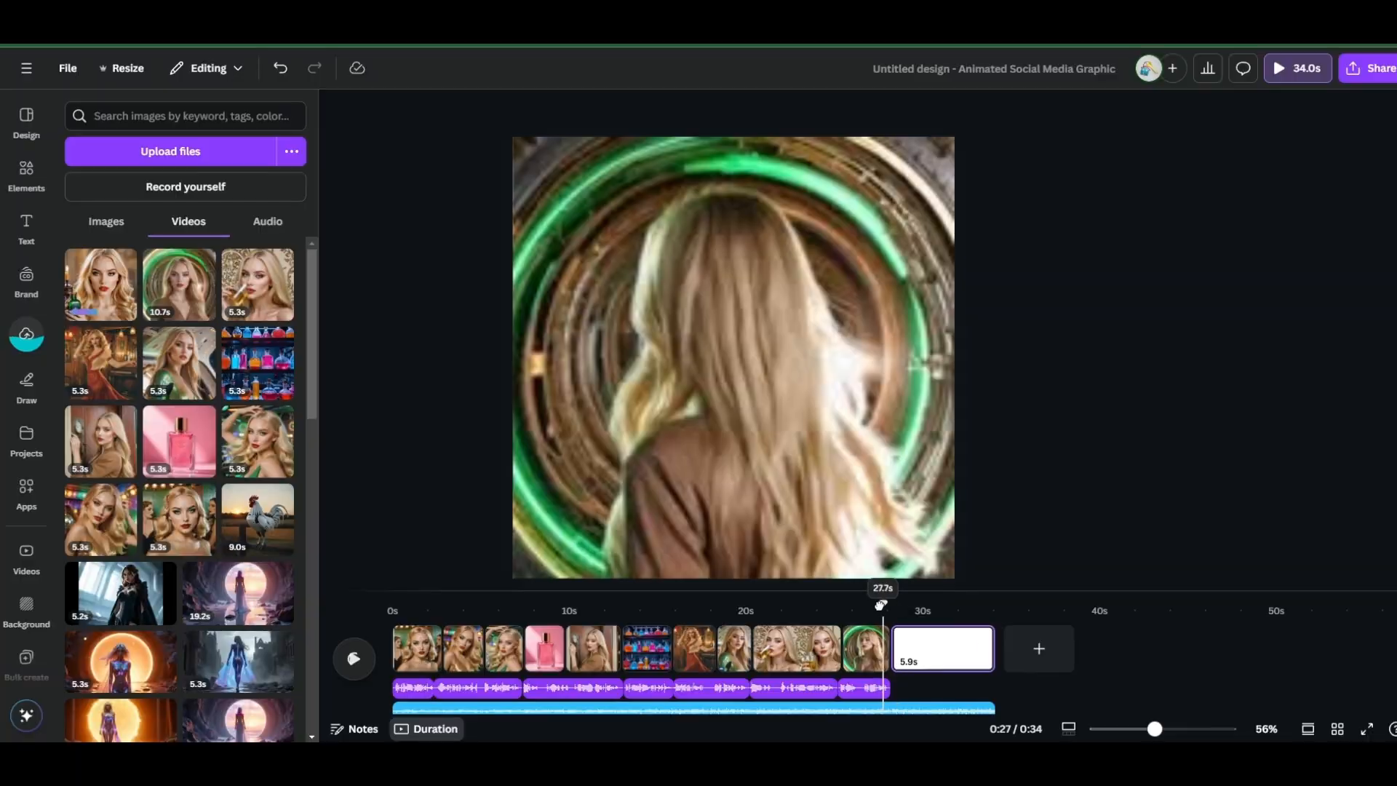
left_click(354, 659)
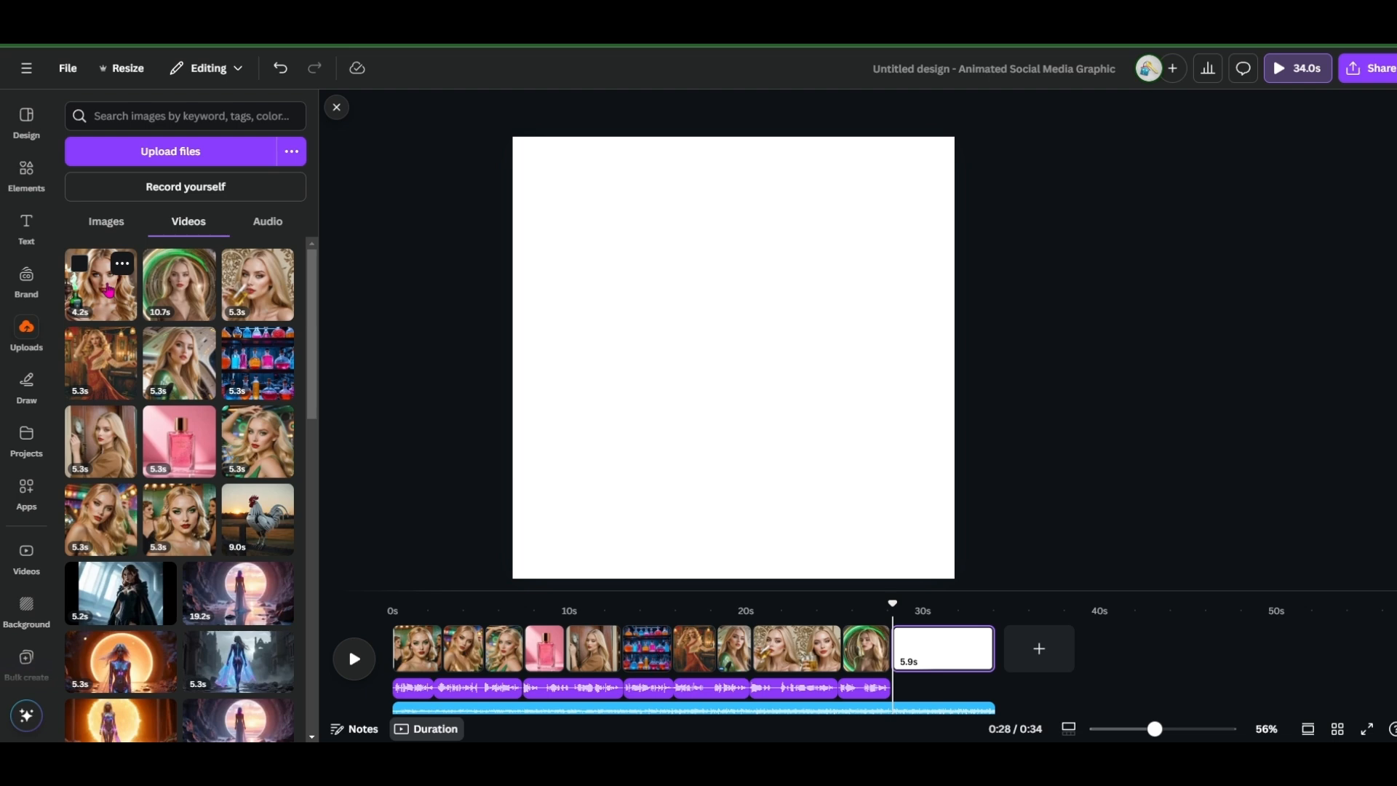
left_click_drag(108, 291, 529, 294)
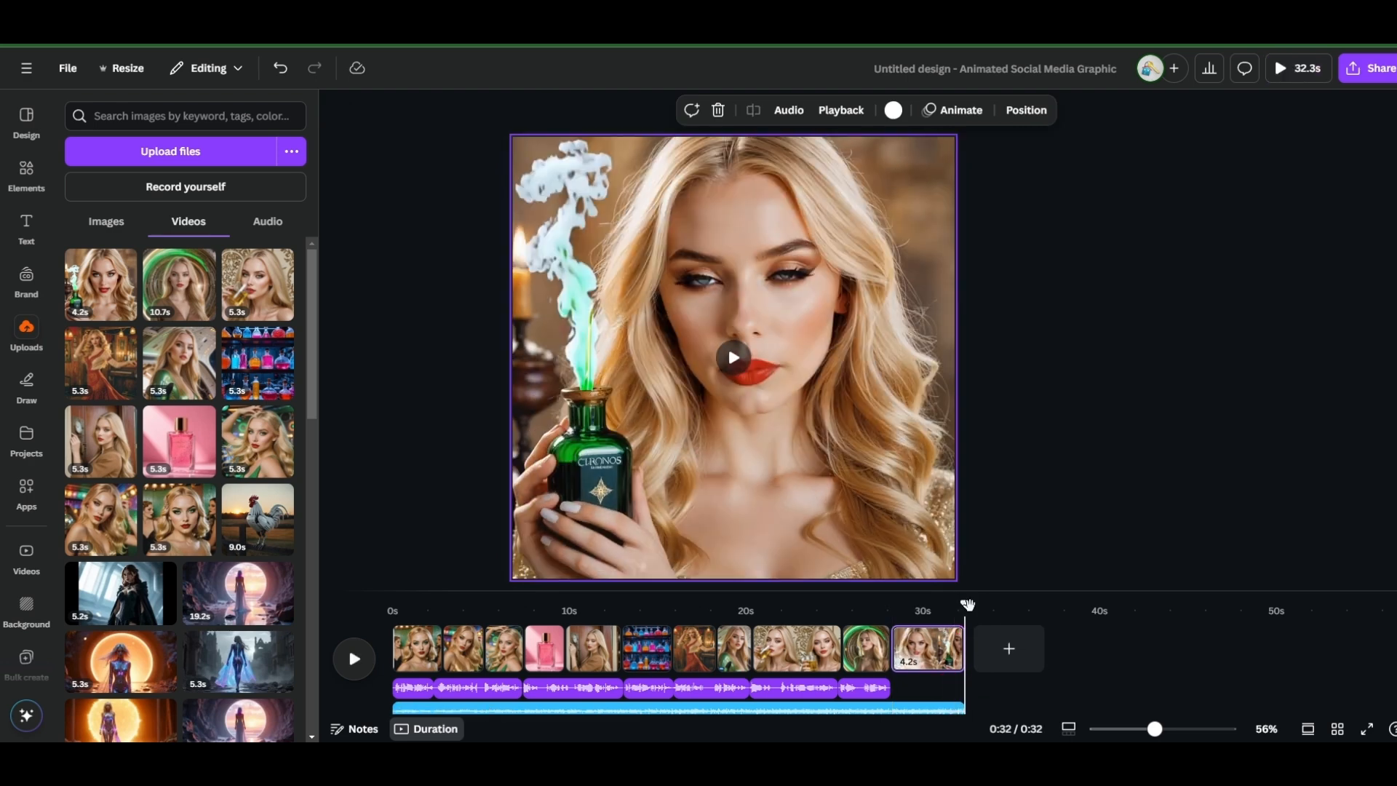
- Preview the assembled commercial in full screen from the beginning of the timeline
left_click_drag(965, 604, 378, 618)
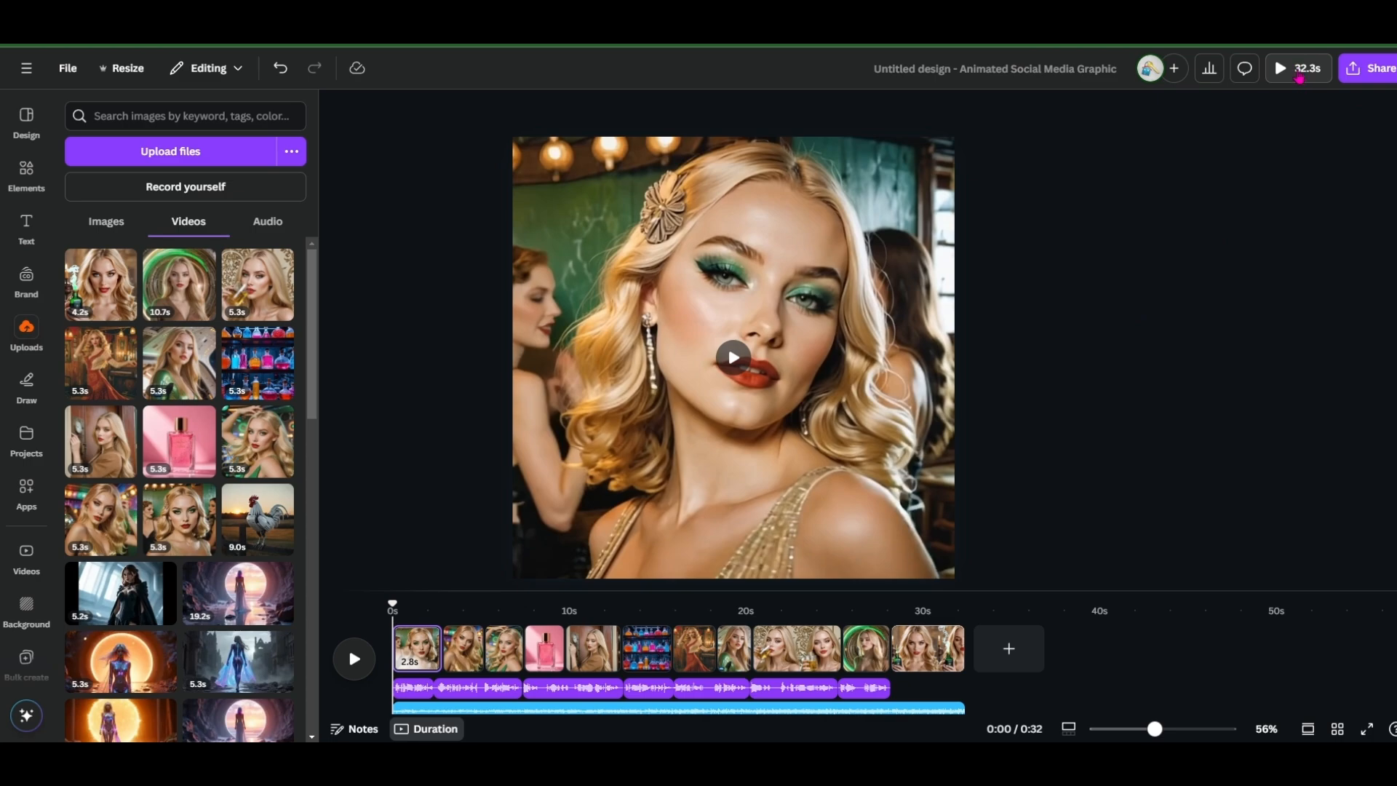
left_click(1299, 71)
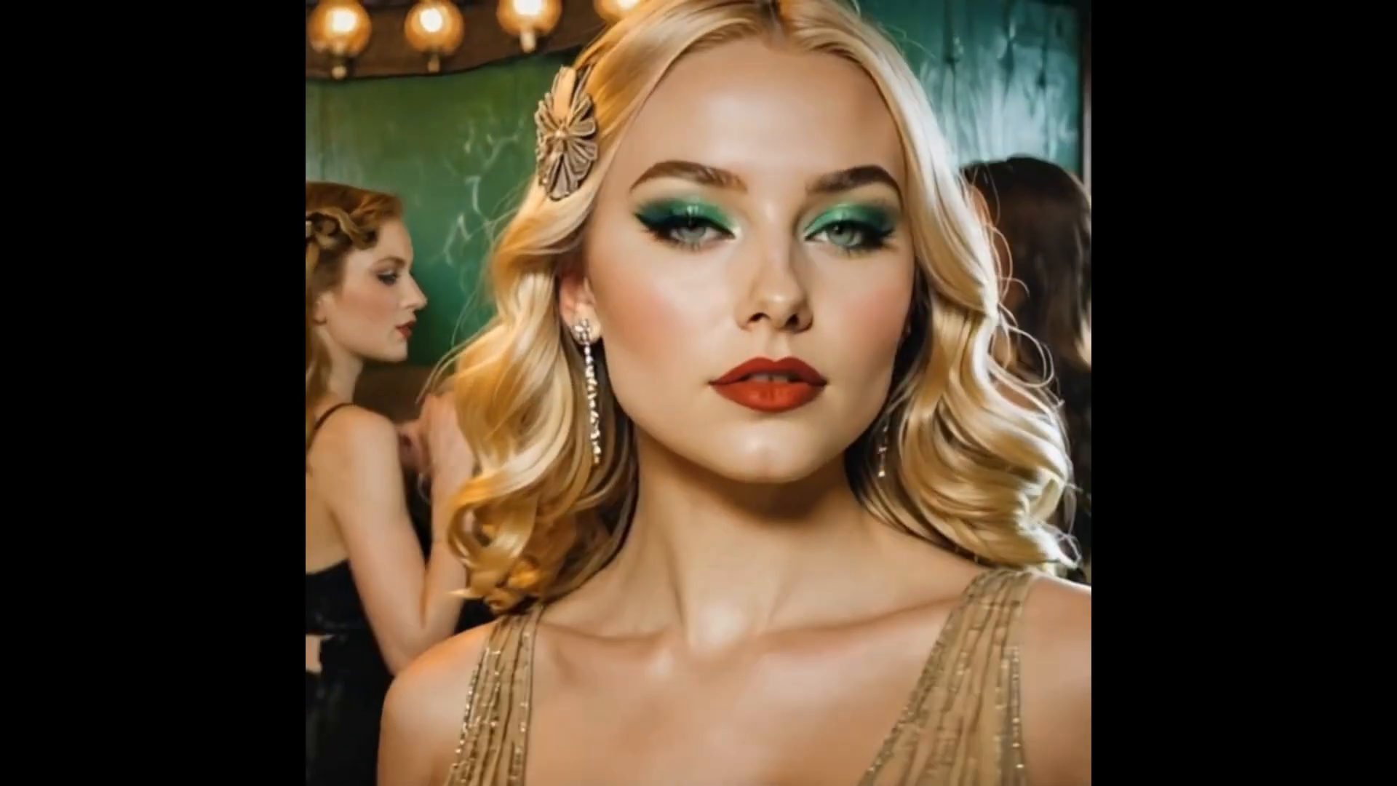
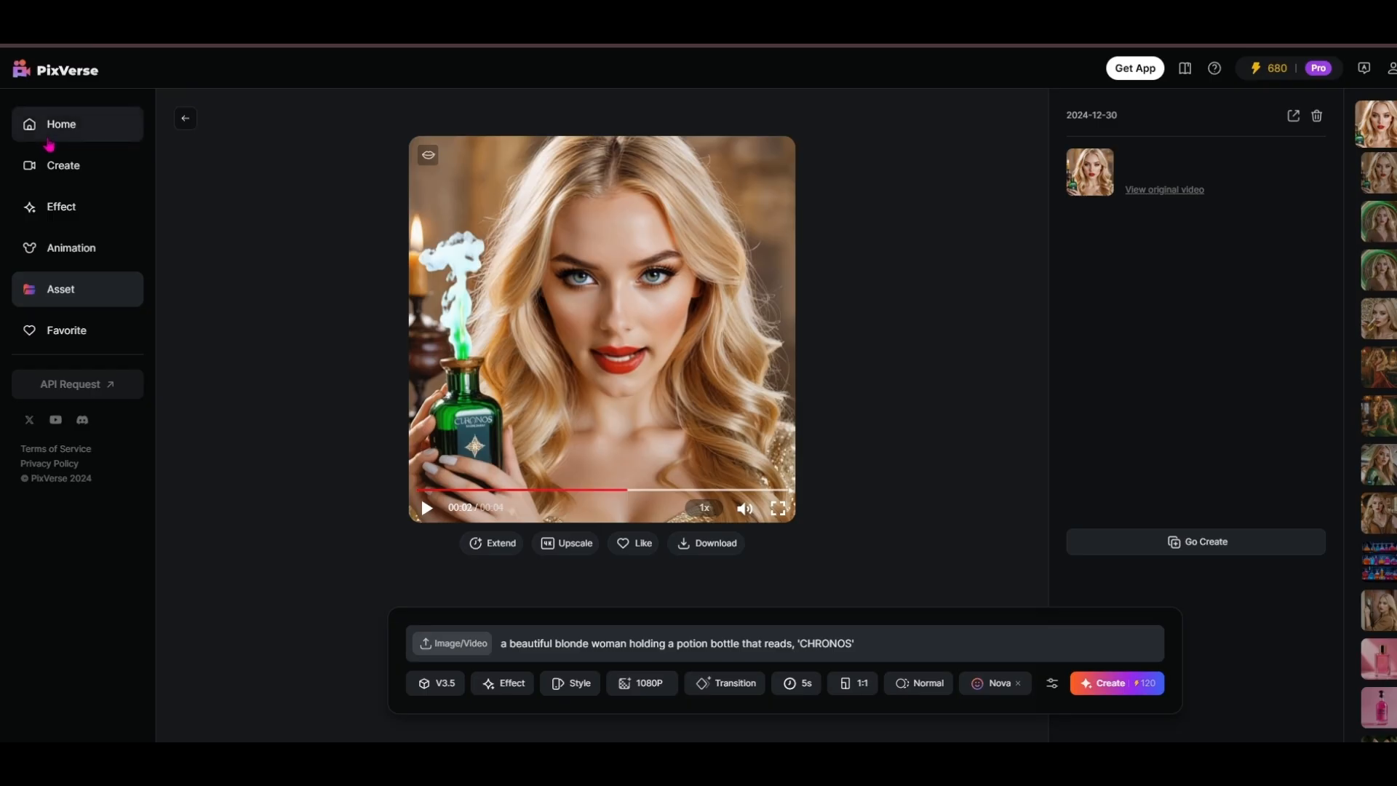
- Switch to PixVerse and look through the gallery of effect templates
left_click(63, 125)
left_click(69, 207)
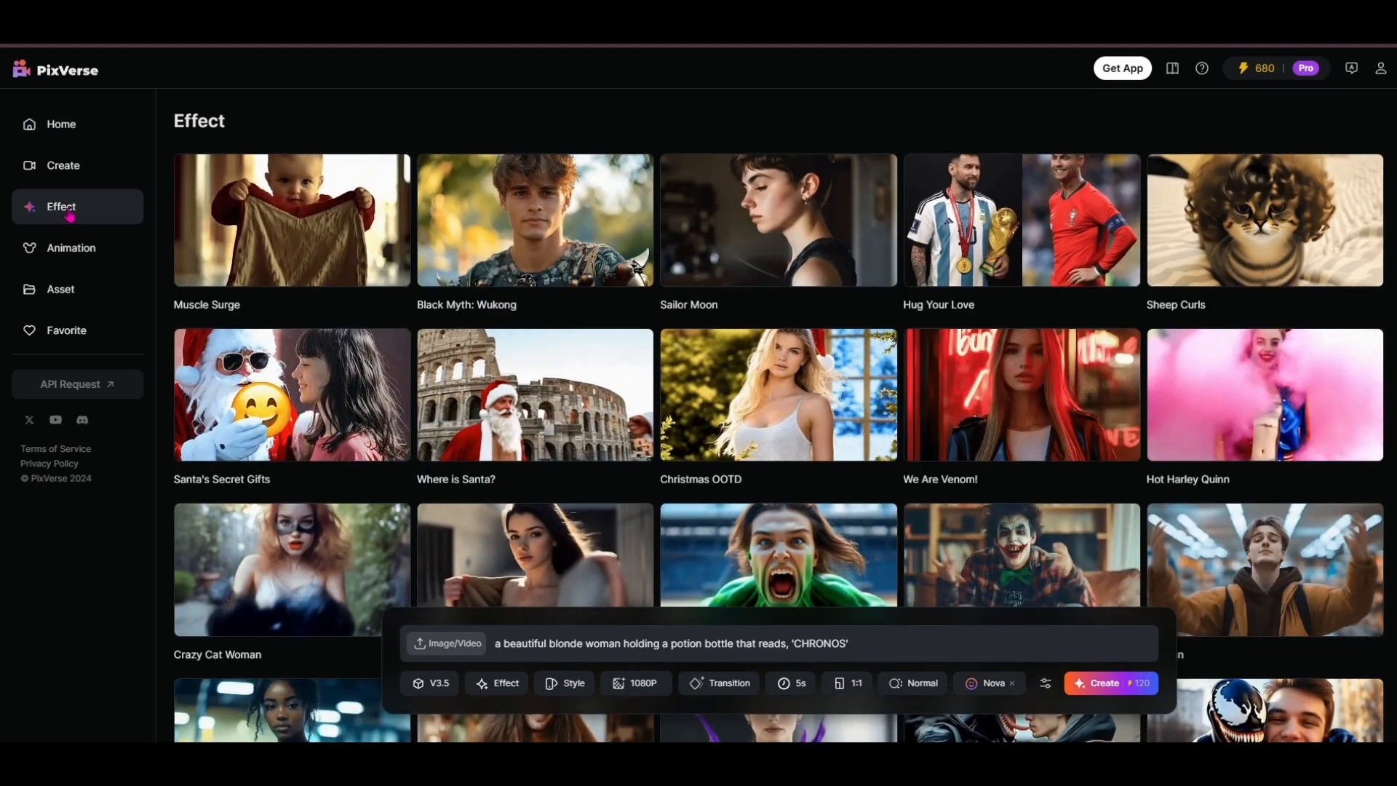
scroll(378, 359, "down", 1)
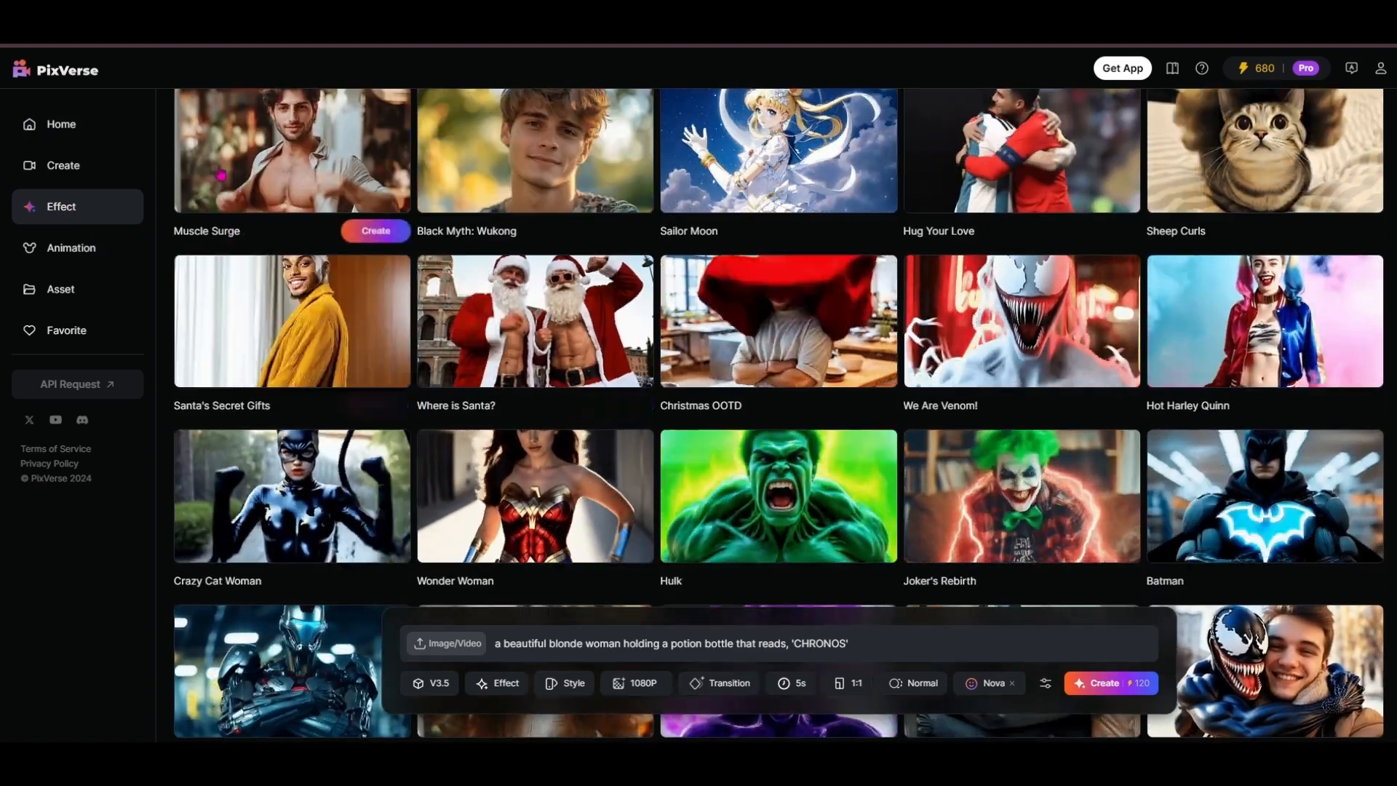
- Examine the animation styles and browse the Discover gallery of animated example videos
left_click(72, 249)
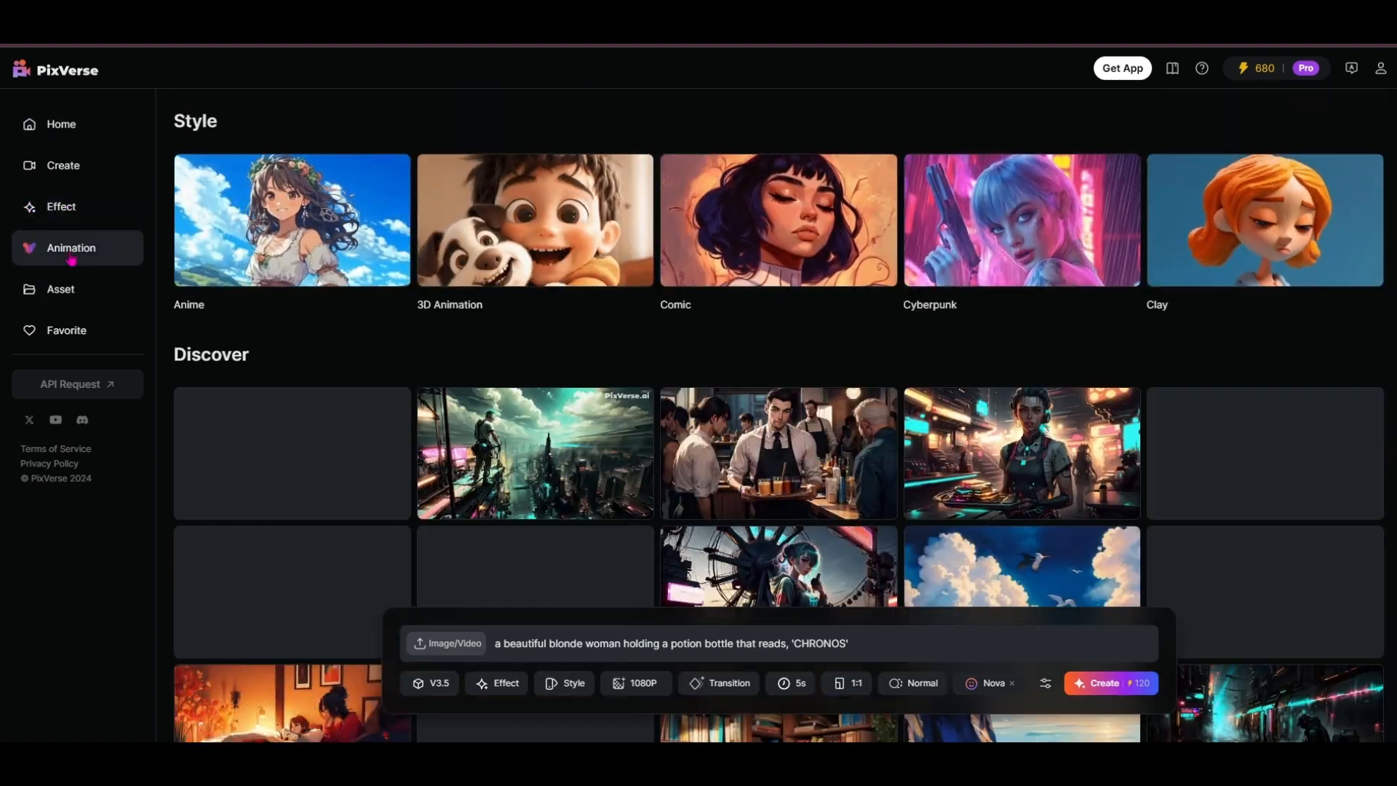
mouse_move(404, 309)
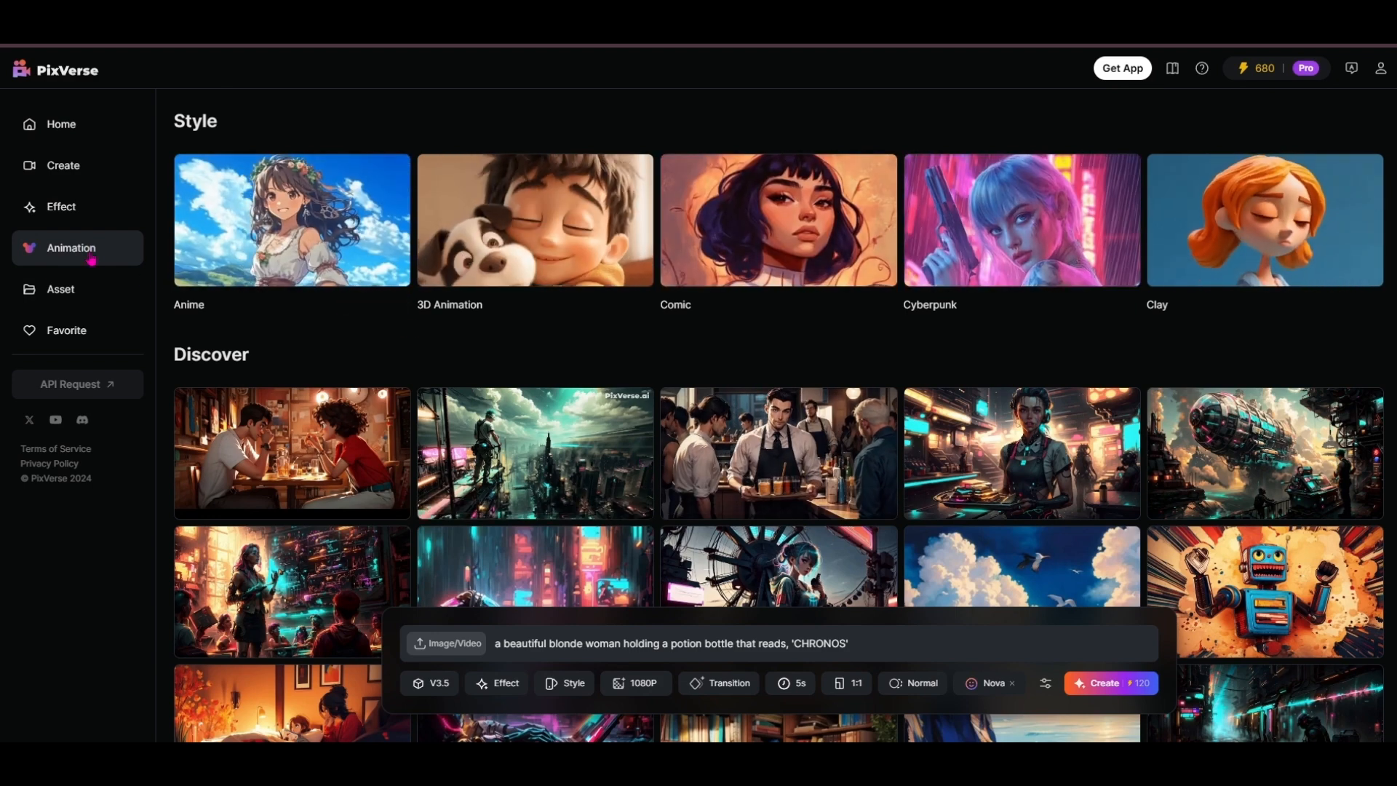
mouse_move(344, 275)
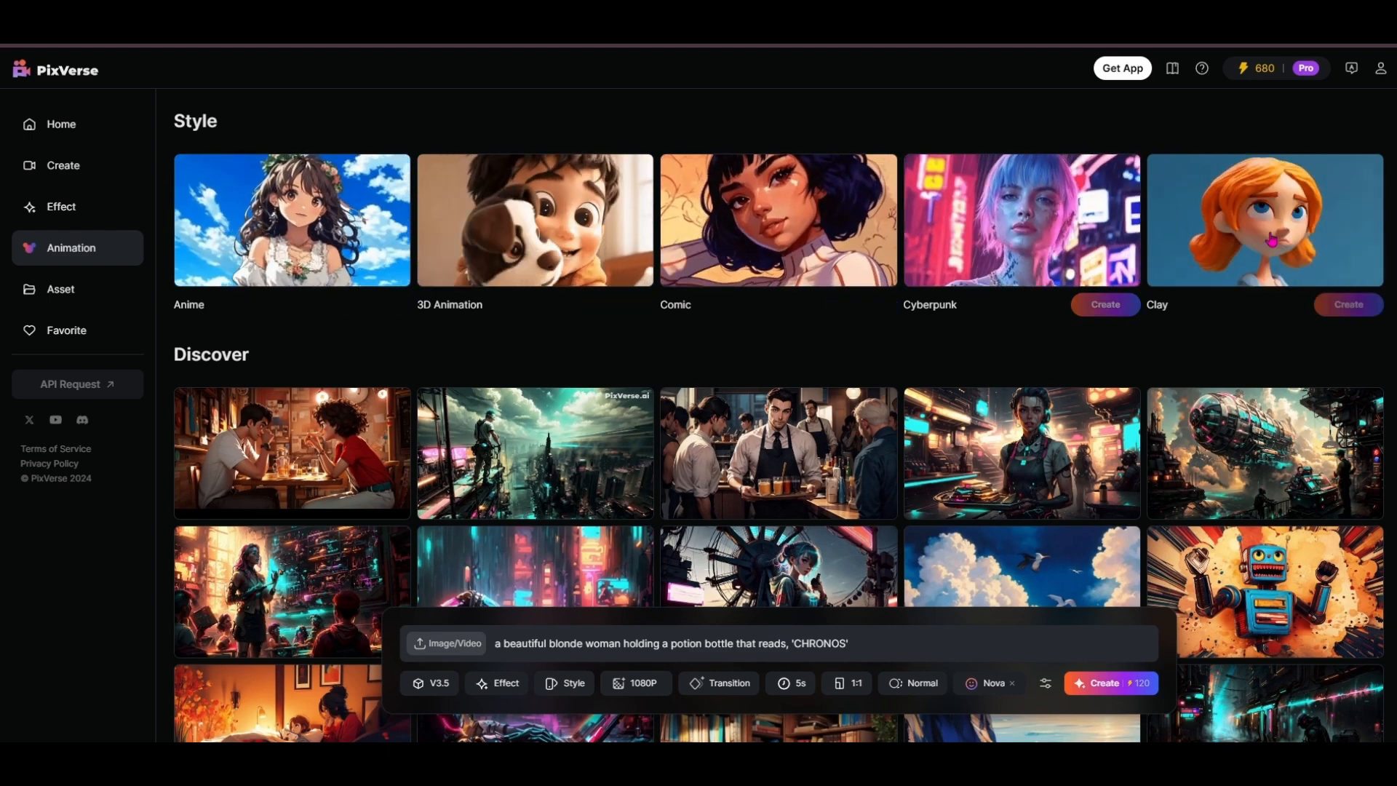
scroll(1018, 292, "down", 2)
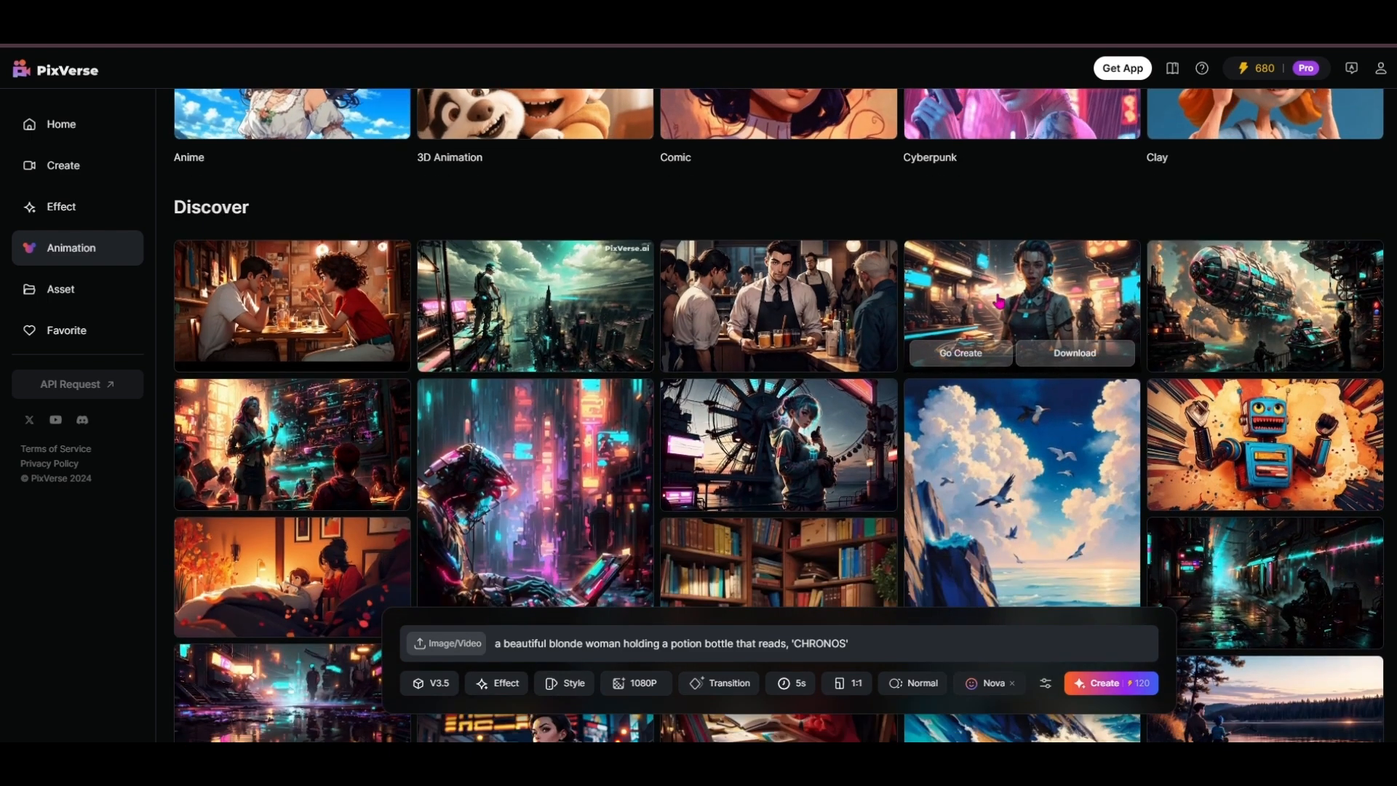
scroll(1031, 309, "down", 5)
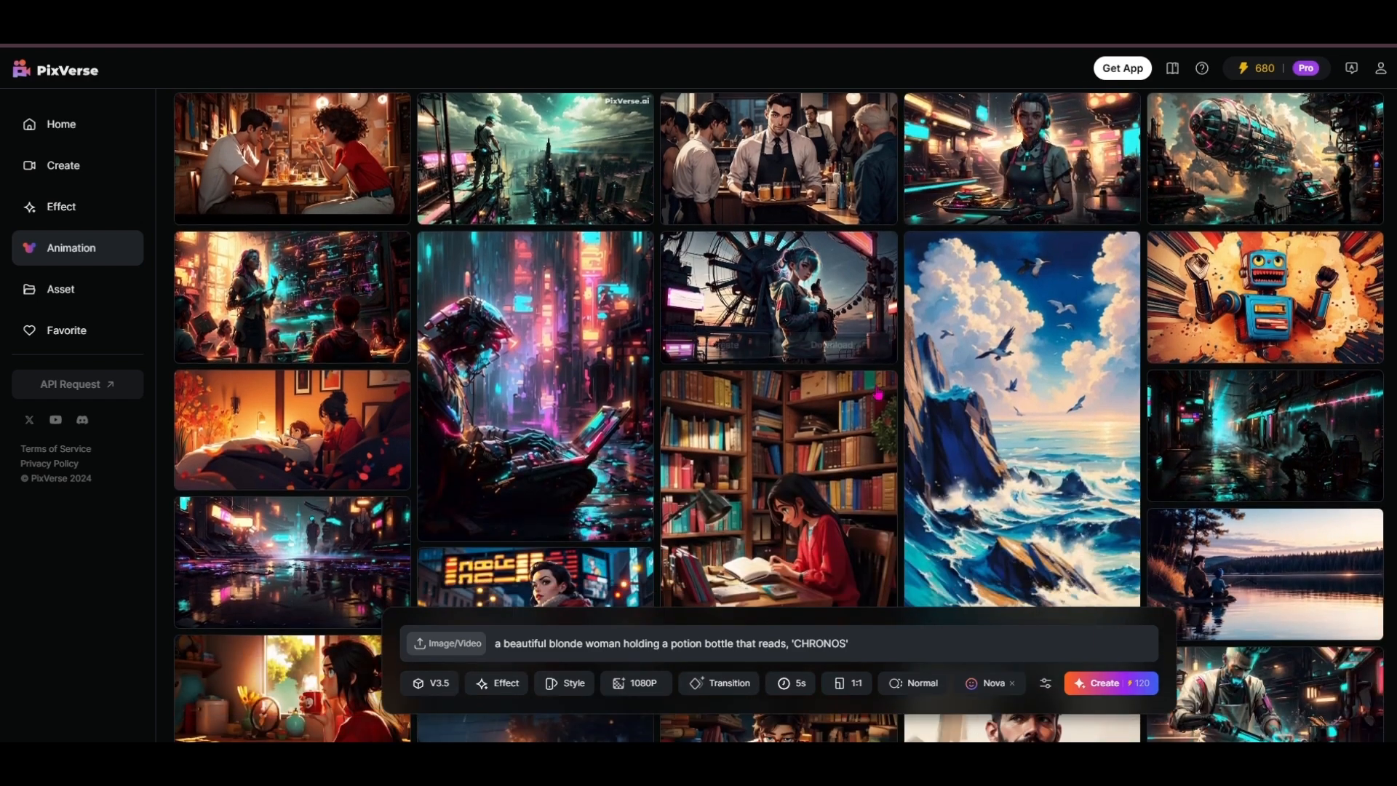
scroll(544, 416, "down", 2)
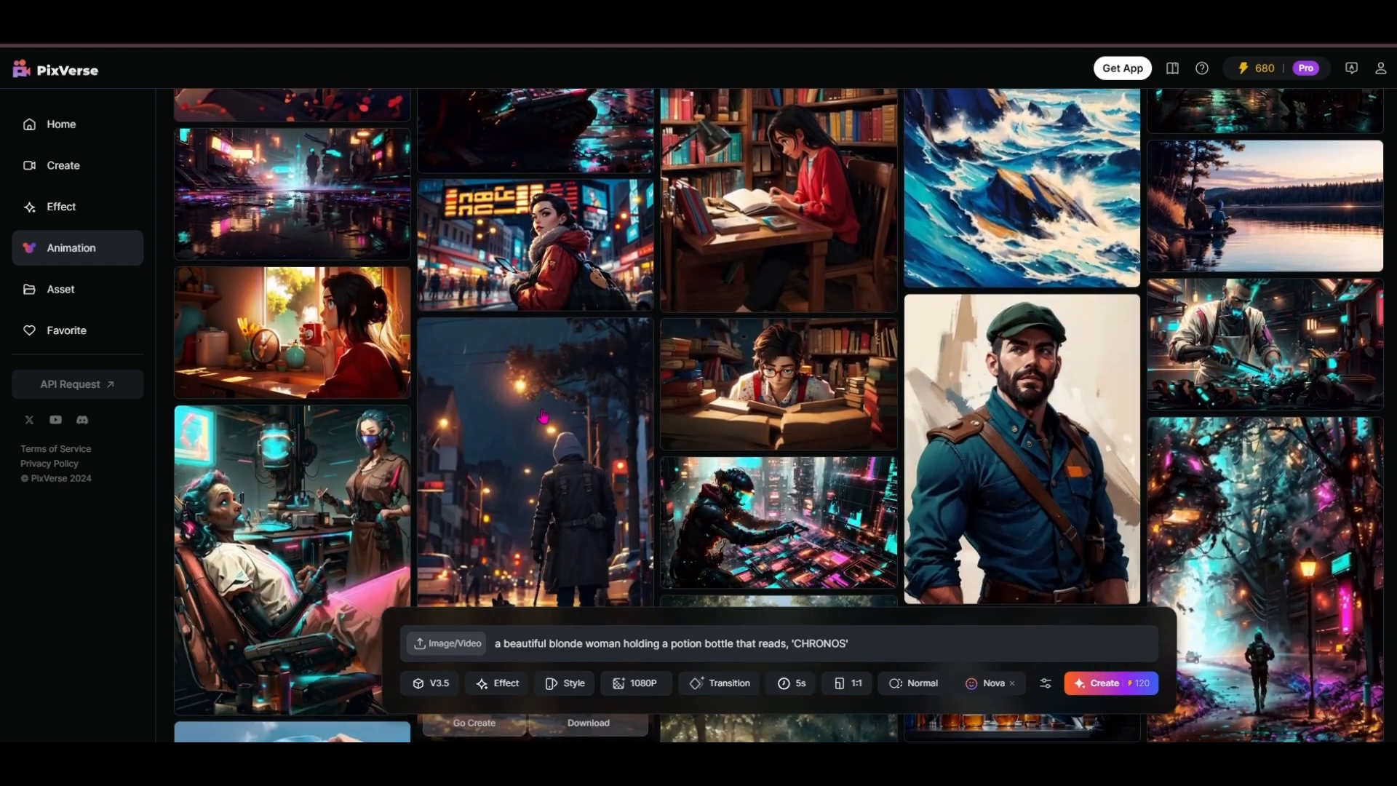
scroll(543, 425, "down", 2)
scroll(542, 426, "up", 1)
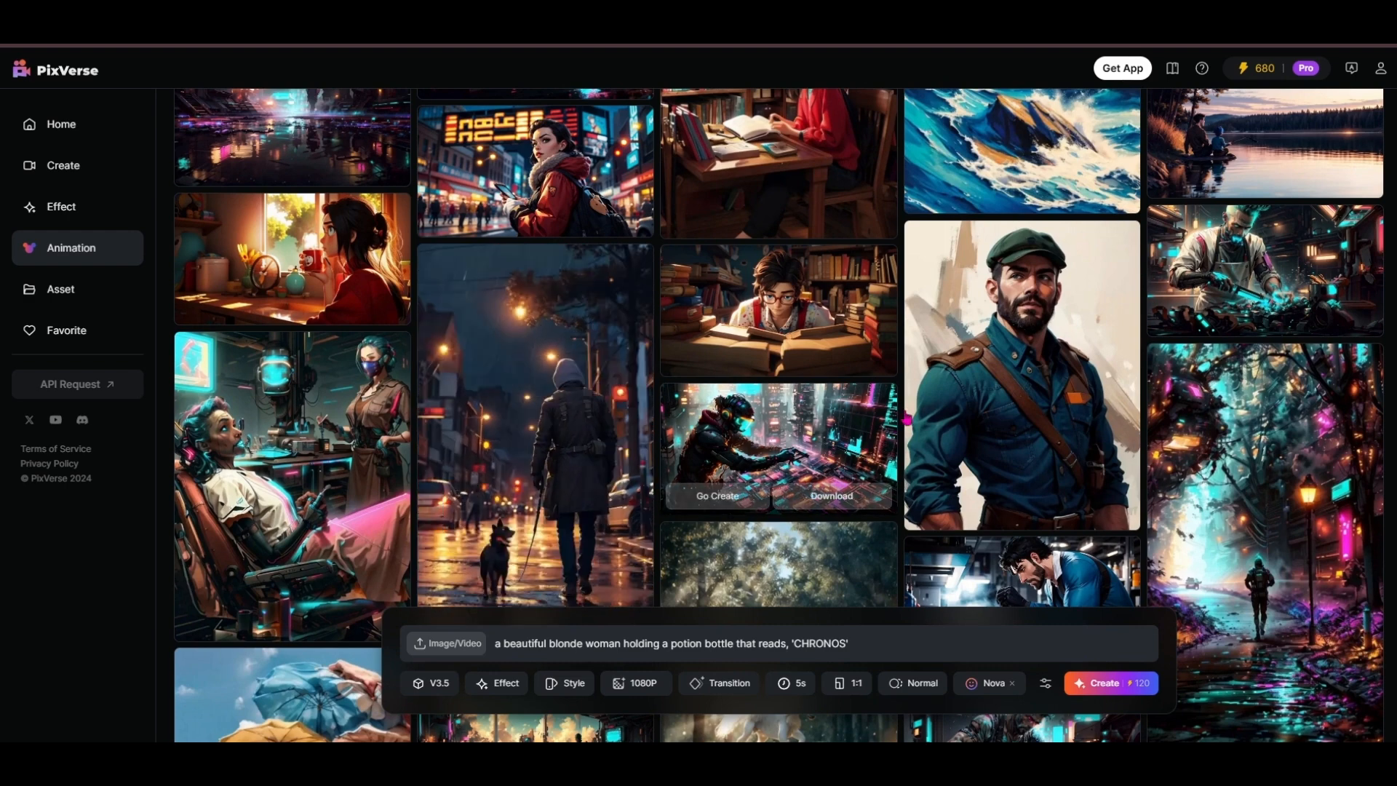
scroll(836, 429, "down", 1)
scroll(838, 413, "down", 4)
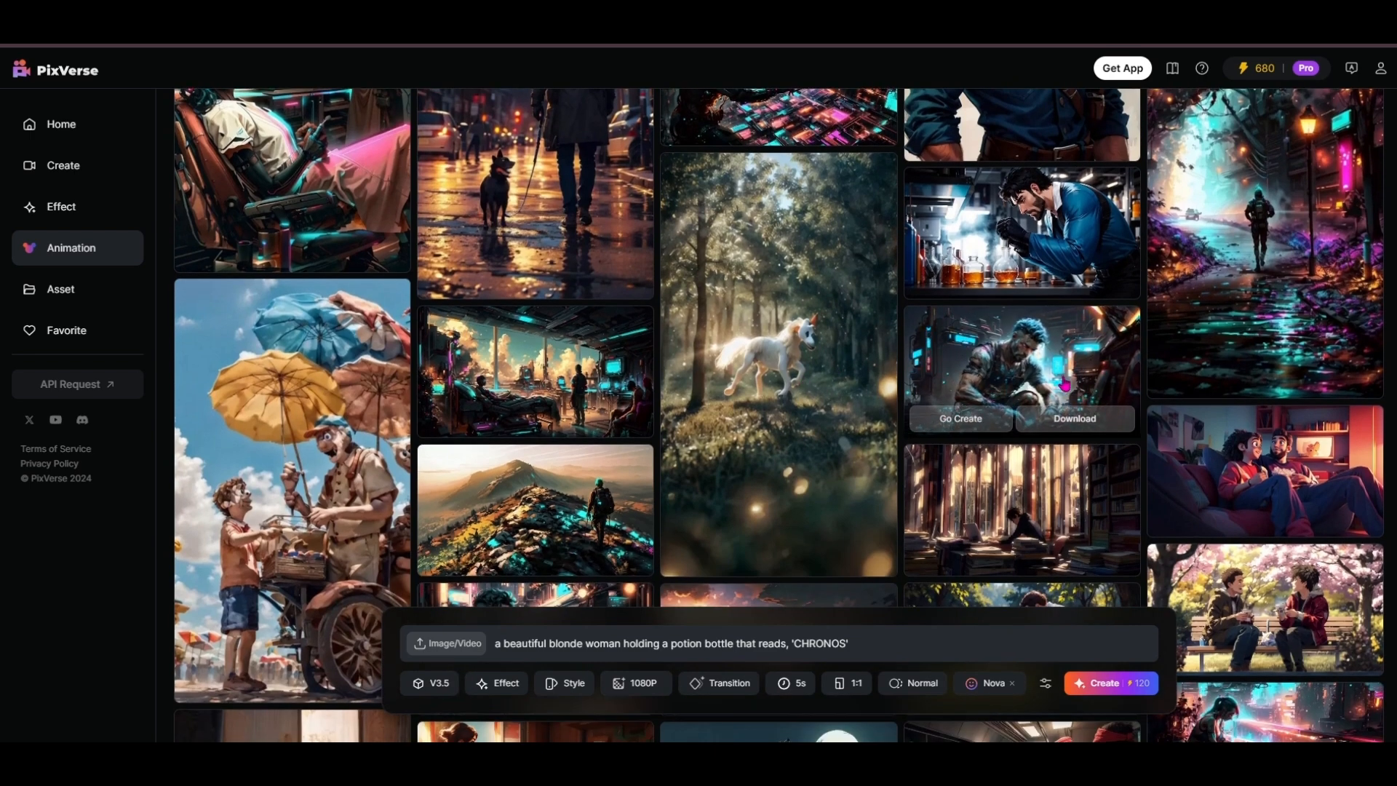
scroll(1064, 383, "down", 5)
scroll(1071, 395, "down", 1)
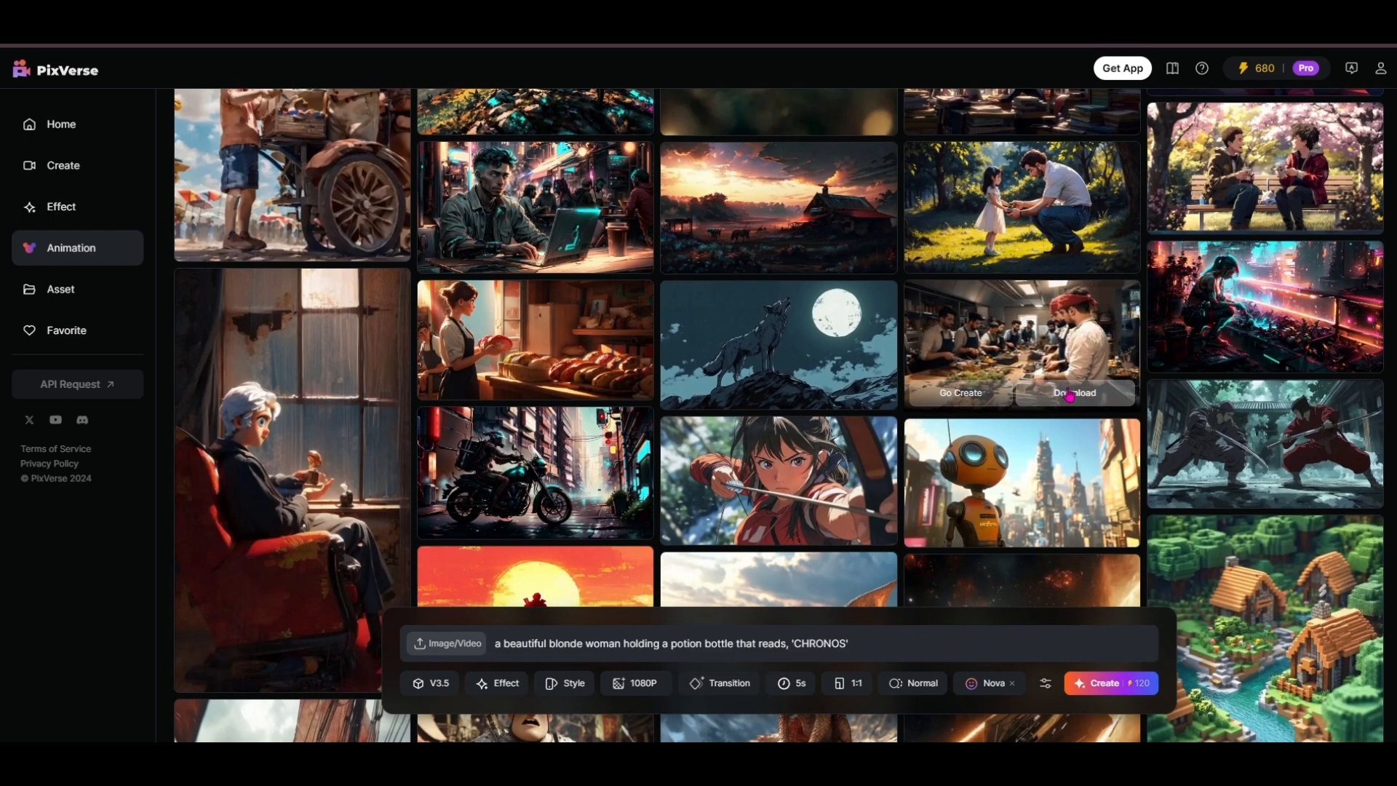
scroll(1070, 395, "down", 4)
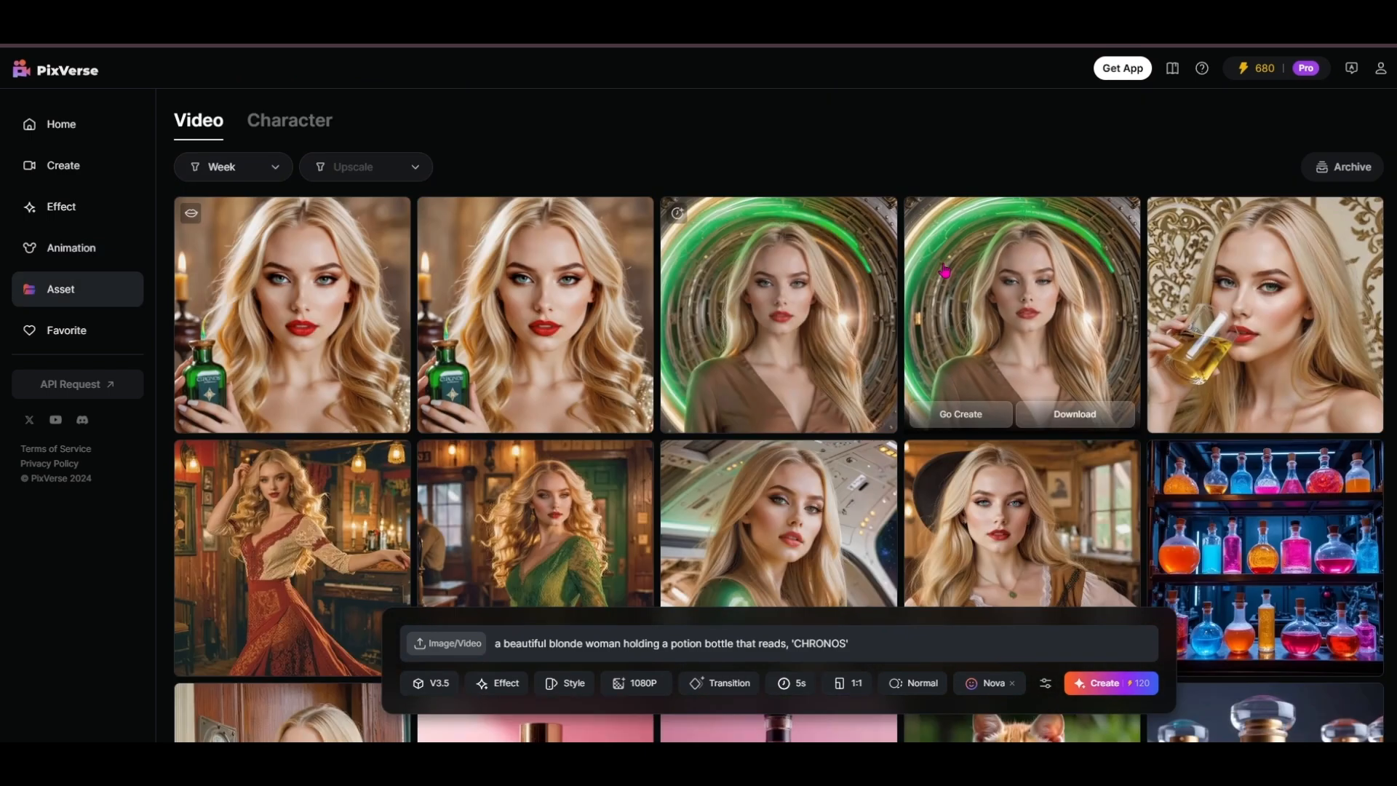